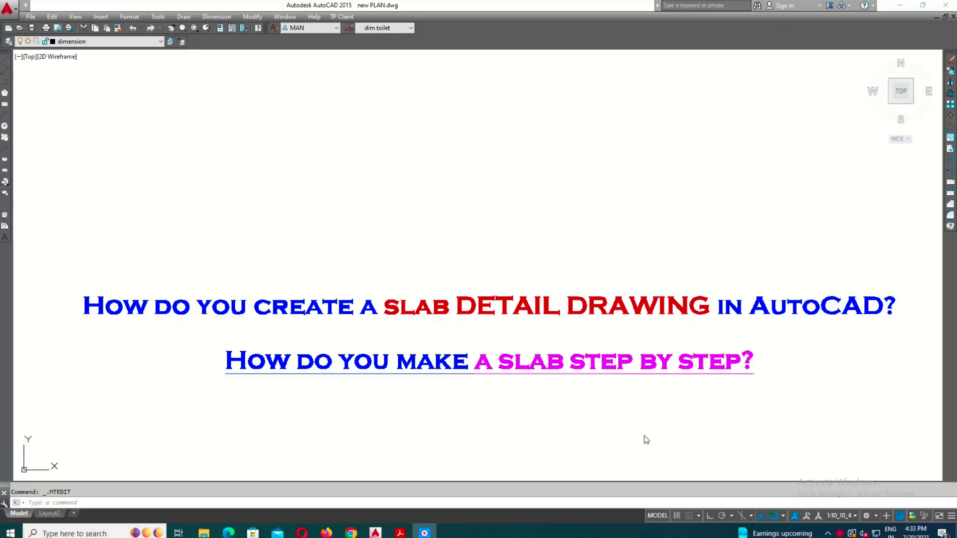
# Open the two-line title for editing and make the word AutoCAD? green
pyautogui.doubleClick(171, 319)
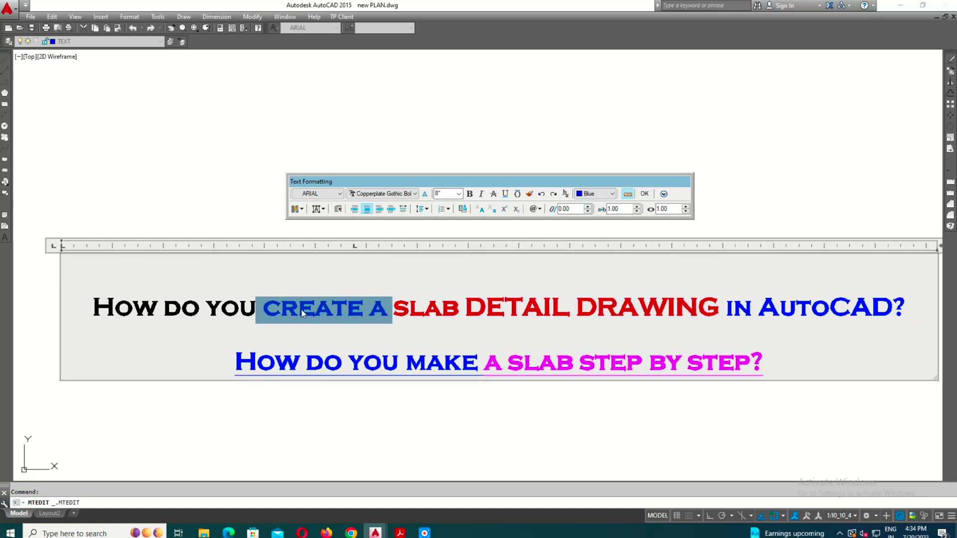
pyautogui.moveTo(263, 309); pyautogui.dragTo(908, 315)
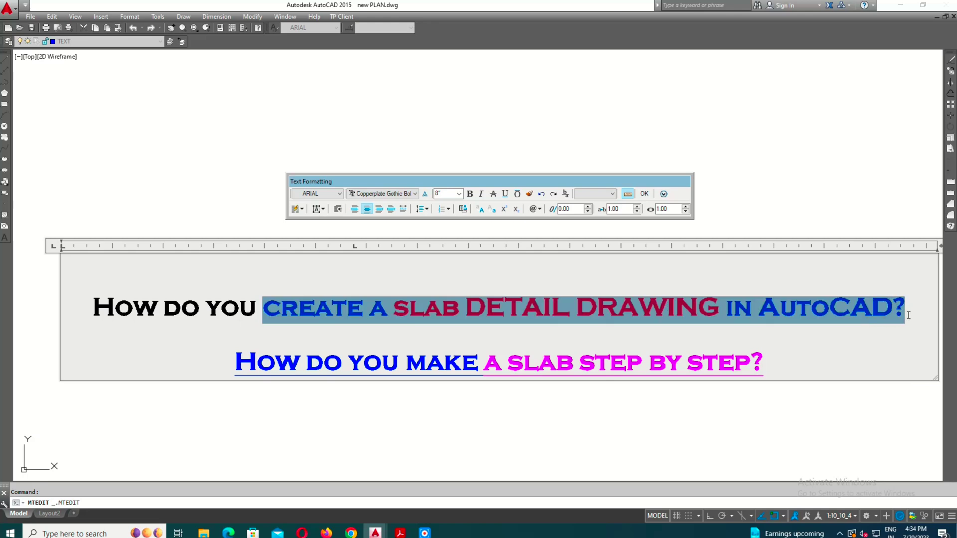
pyautogui.click(499, 335)
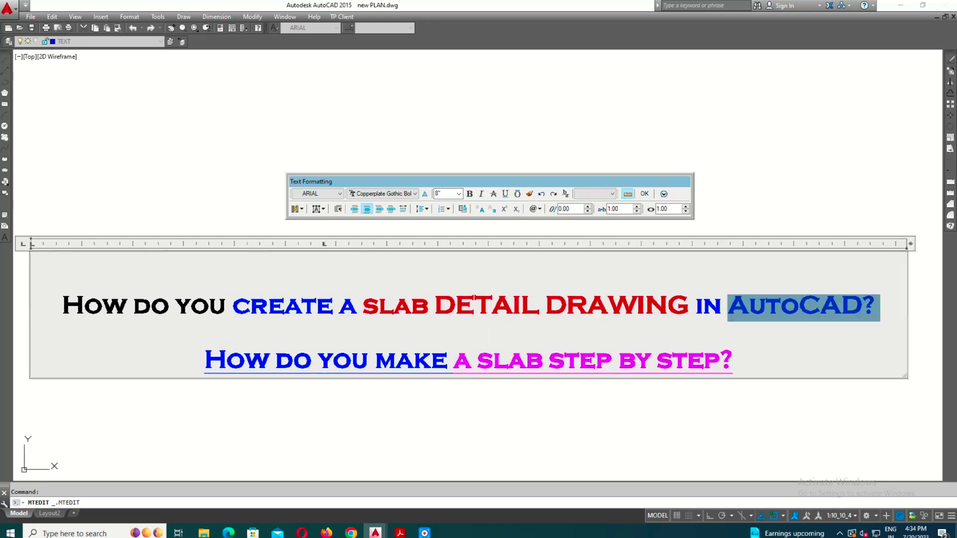
pyautogui.click(590, 237)
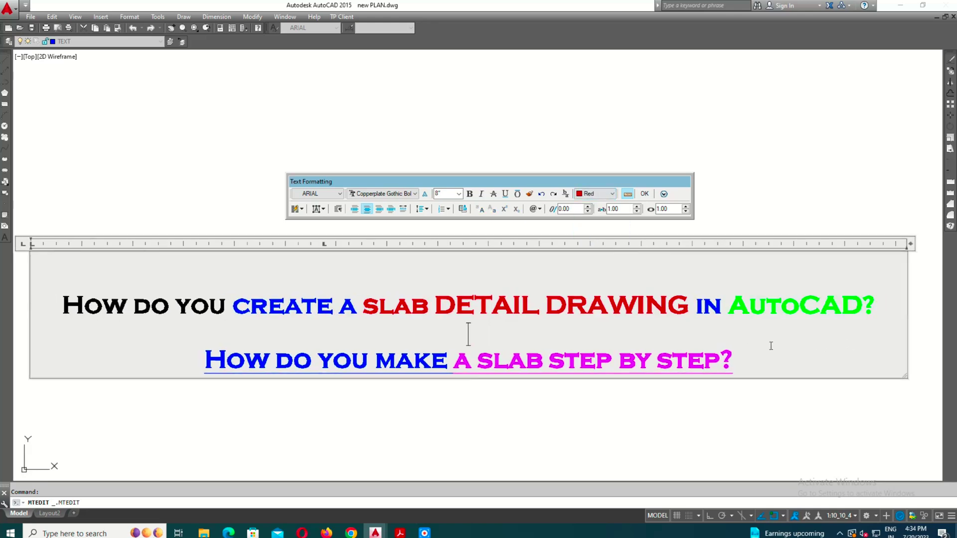
# Colour the whole second question line magenta and close the text editor
pyautogui.scroll(2, 408, 370)
pyautogui.click(292, 344)
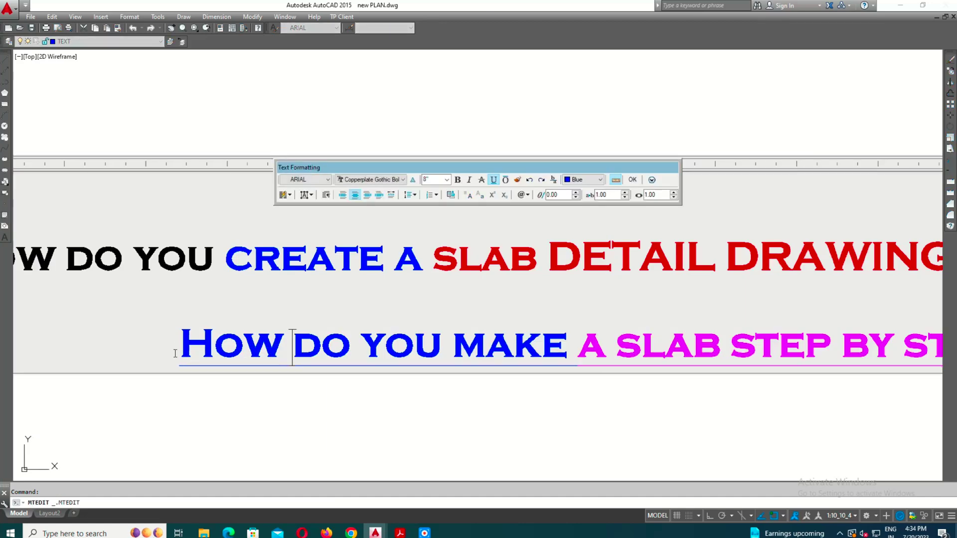
pyautogui.scroll(-2, 212, 351)
pyautogui.moveTo(211, 349); pyautogui.dragTo(733, 345)
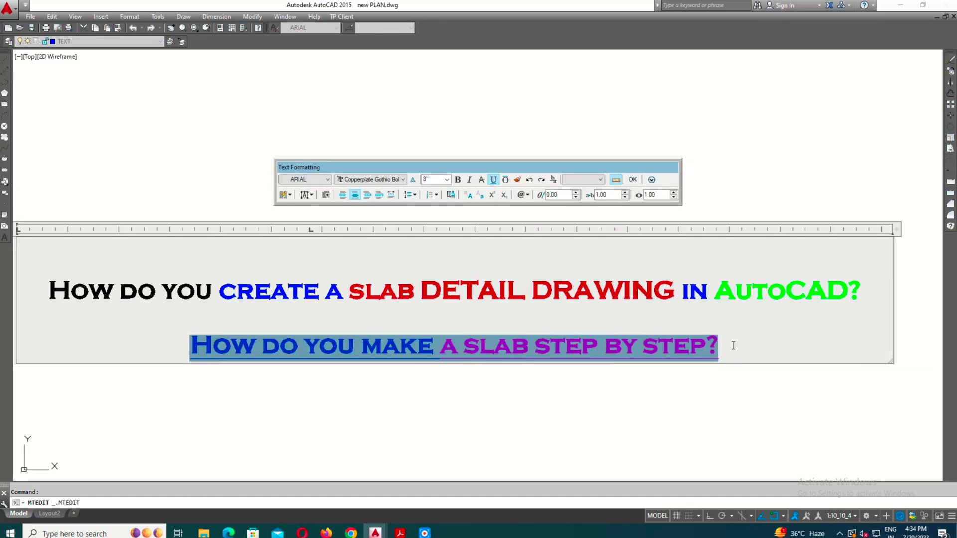
pyautogui.click(578, 230)
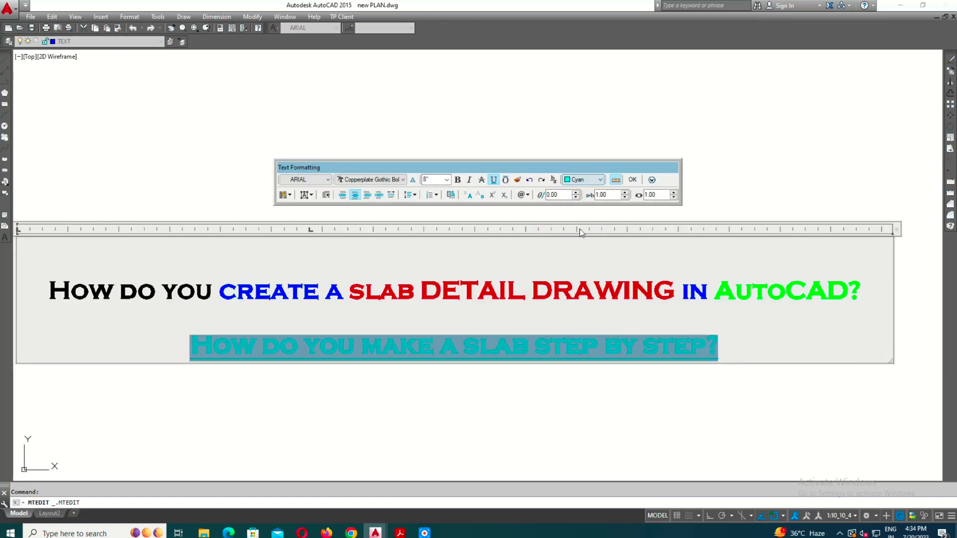
pyautogui.click(581, 247)
pyautogui.press('Escape')
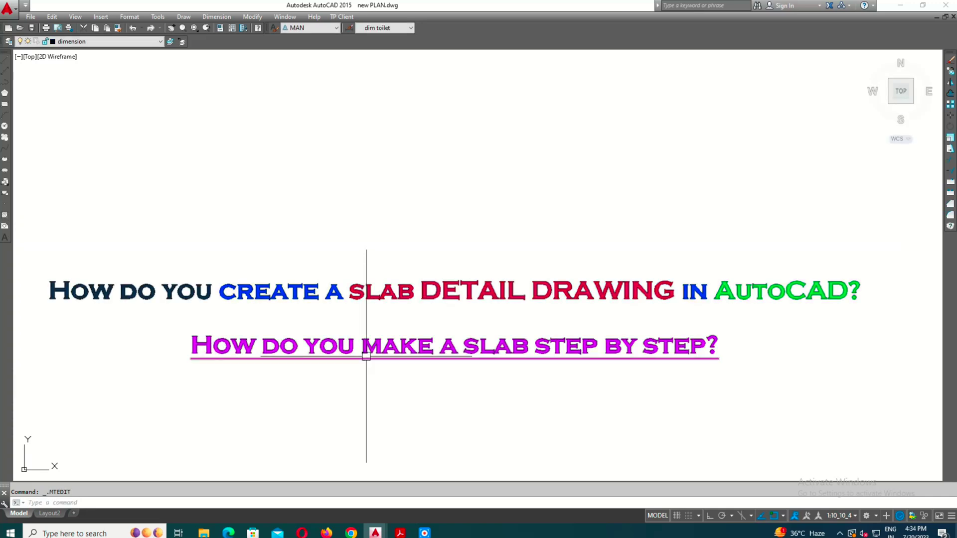
# Change the whole FLOOR PLAN heading text to blue
pyautogui.moveTo(525, 364); pyautogui.dragTo(529, 375, button='middle')
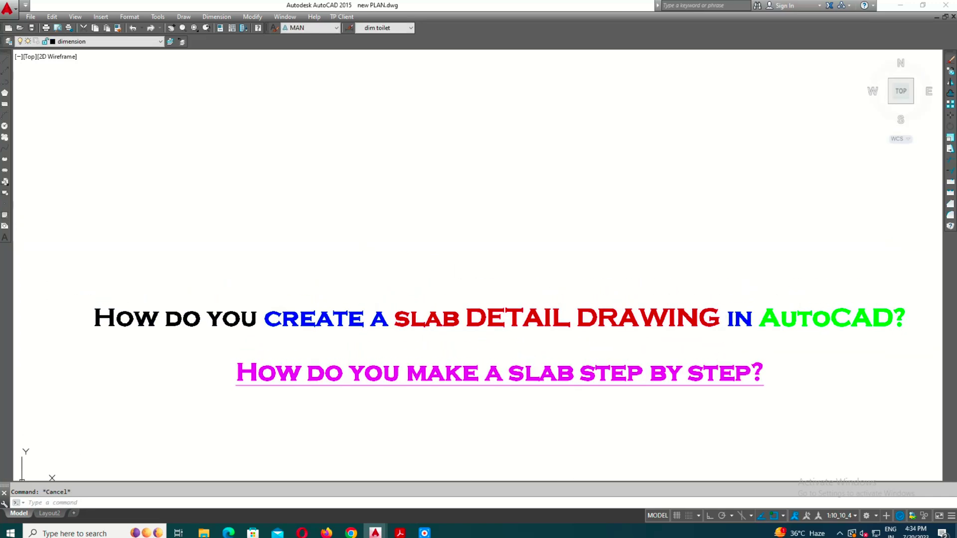
pyautogui.scroll(2, 552, 86)
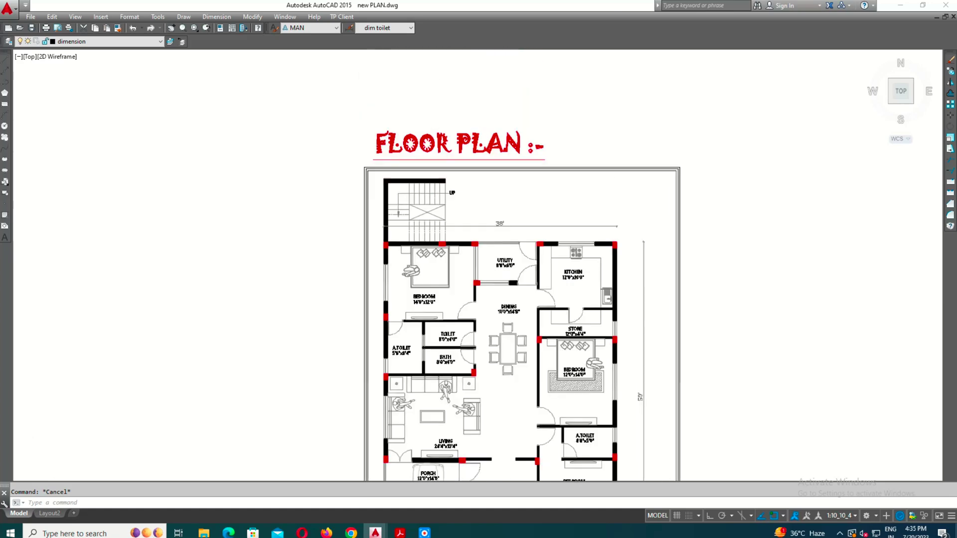
pyautogui.doubleClick(458, 145)
pyautogui.hotkey('ctrl', 'a')
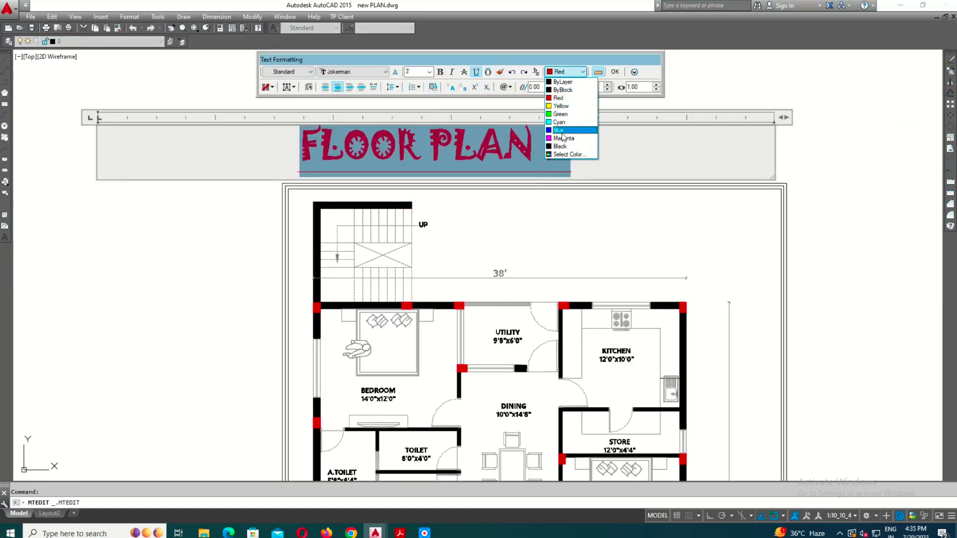
pyautogui.click(559, 130)
# Copy the whole floor plan with CO and place the copy below the original
pyautogui.moveTo(608, 478); pyautogui.dragTo(583, 184, button='middle')
pyautogui.scroll(-3, 529, 280)
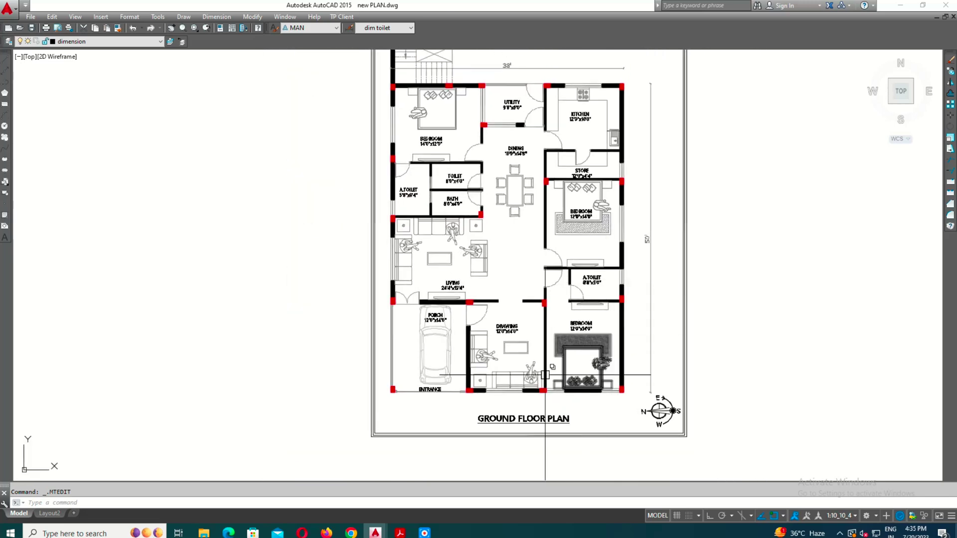
pyautogui.scroll(-2, 518, 352)
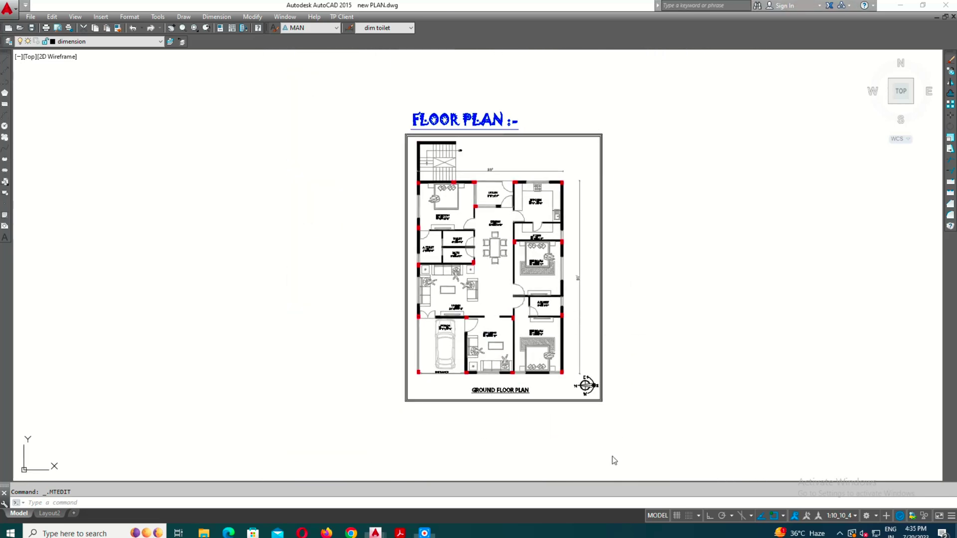
pyautogui.scroll(-2, 424, 130)
pyautogui.click(393, 109)
pyautogui.click(566, 328)
pyautogui.write('c')
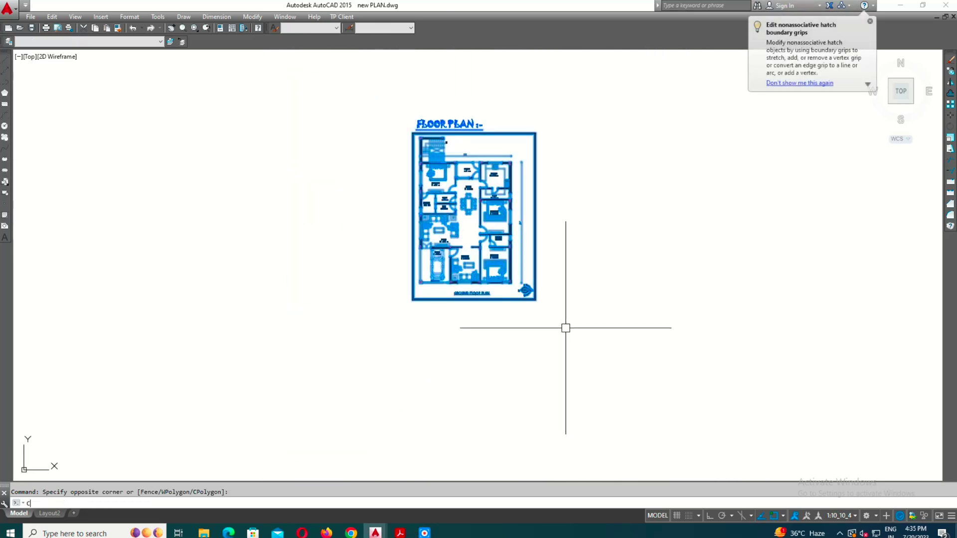
pyautogui.write('o')
pyautogui.press('Return')
pyautogui.click(596, 195)
pyautogui.click(606, 410)
pyautogui.moveTo(596, 466); pyautogui.dragTo(595, 399, button='middle')
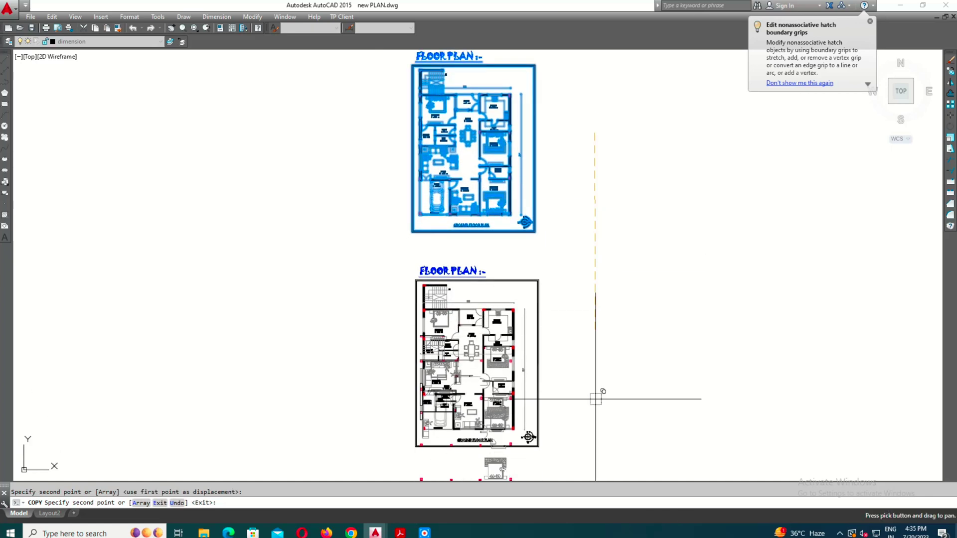
pyautogui.press('Escape')
# Erase the north symbol and the GROUND FLOOR PLAN title from the copied plan
pyautogui.scroll(5, 595, 399)
pyautogui.click(626, 348)
pyautogui.click(551, 405)
pyautogui.click(306, 388)
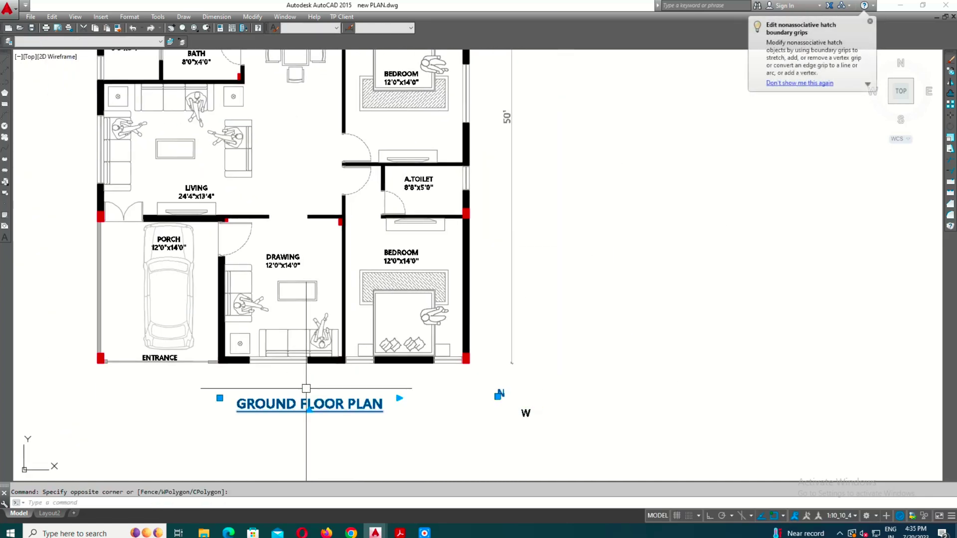
pyautogui.write('e')
pyautogui.press('Return')
pyautogui.scroll(-5, 496, 420)
pyautogui.scroll(2, 481, 205)
pyautogui.moveTo(481, 231)
pyautogui.mouseDown(button='middle')
pyautogui.moveTo(480, 205)
pyautogui.moveTo(474, 264)
pyautogui.mouseUp(button='middle')
pyautogui.scroll(-2, 480, 205)
pyautogui.scroll(2, 474, 264)
pyautogui.press('Escape')
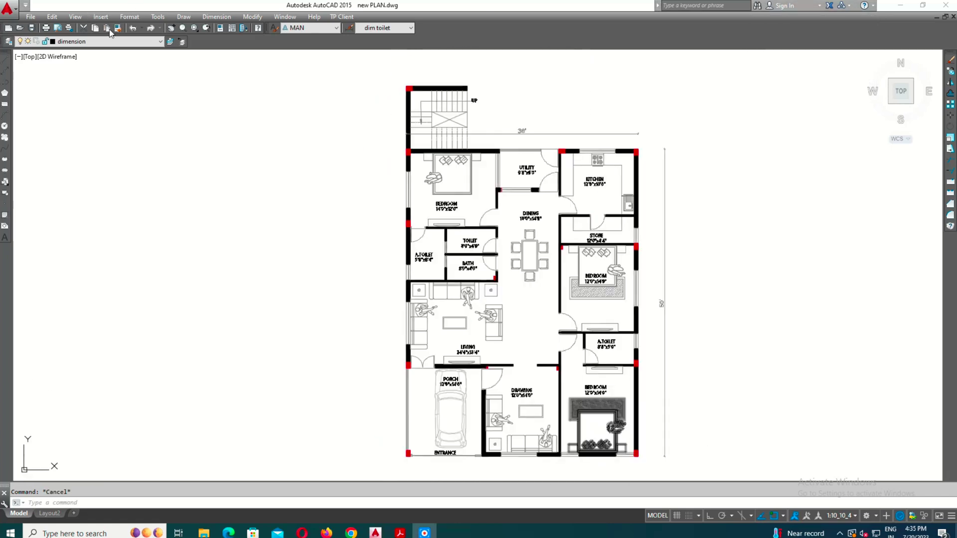
# Set BEAM as the current layer, checking its colour in Layer Properties but leaving it red
pyautogui.click(110, 44)
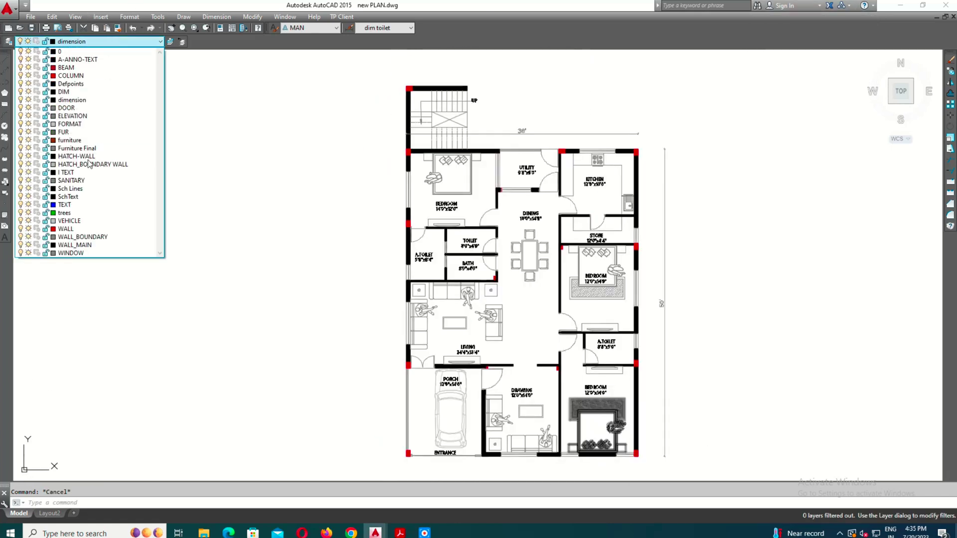
pyautogui.click(60, 70)
pyautogui.moveTo(368, 179); pyautogui.dragTo(326, 163, button='middle')
pyautogui.write('LA')
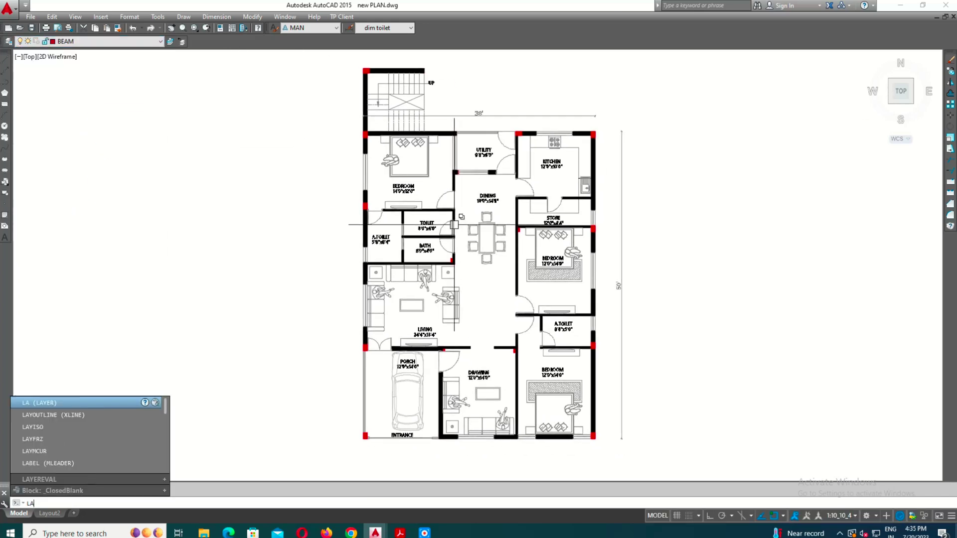
pyautogui.write('A')
pyautogui.press('Return')
pyautogui.press('Return')
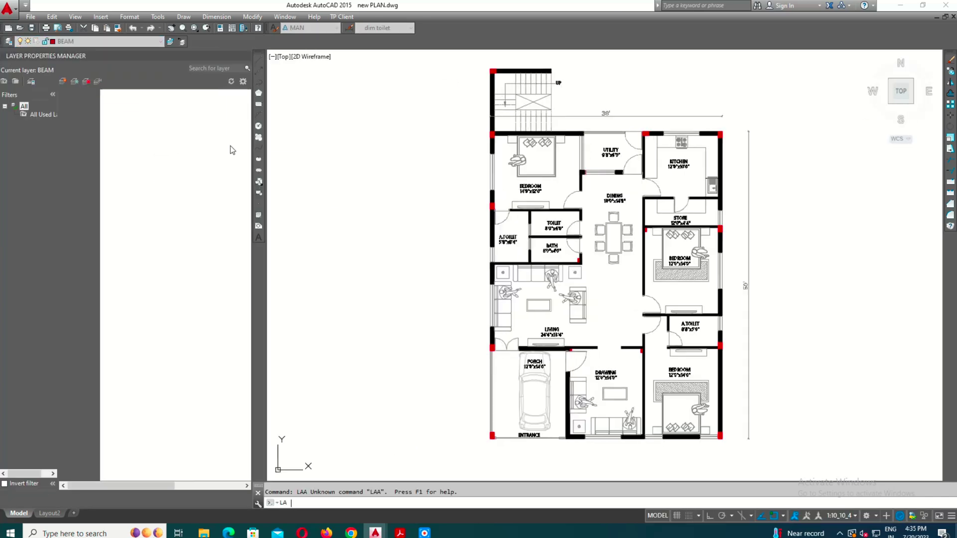
pyautogui.click(144, 129)
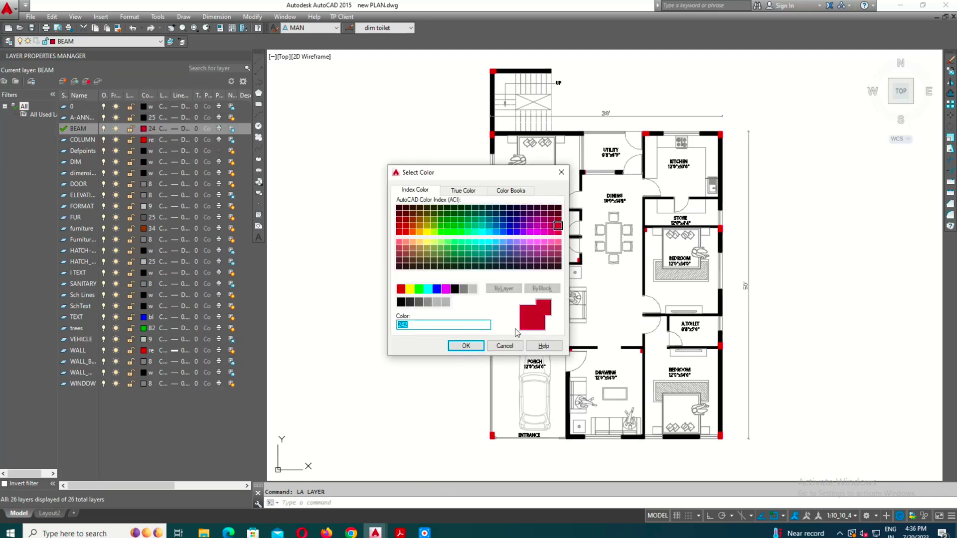
pyautogui.press('Escape')
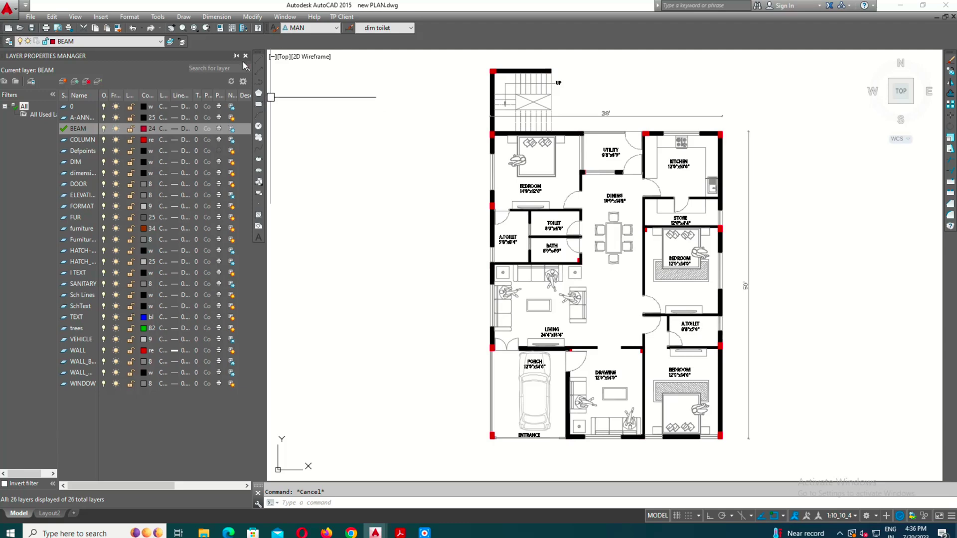
pyautogui.click(246, 56)
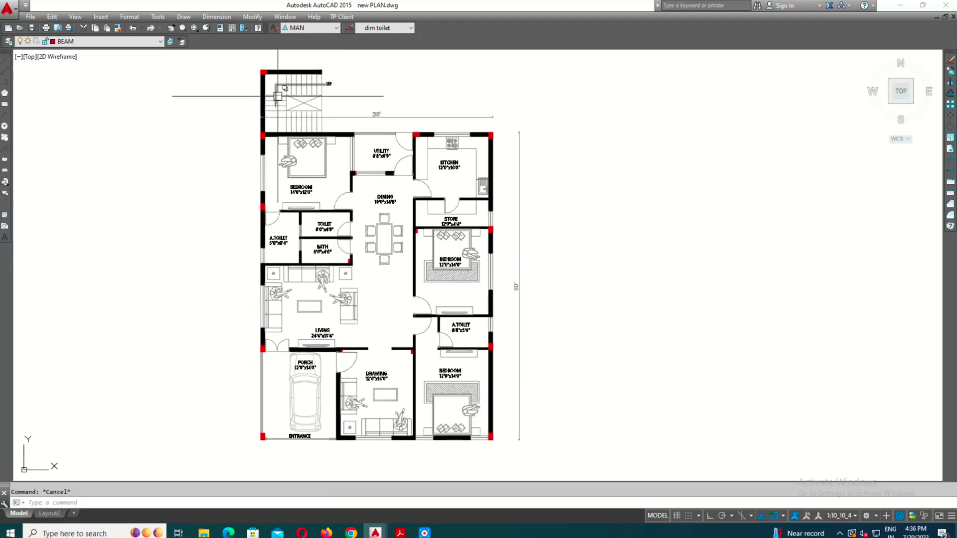
# Place horizontal construction lines through the porch's outer wall and the kitchen wall corner
pyautogui.scroll(5, 253, 378)
pyautogui.click(284, 399)
pyautogui.scroll(-5, 285, 399)
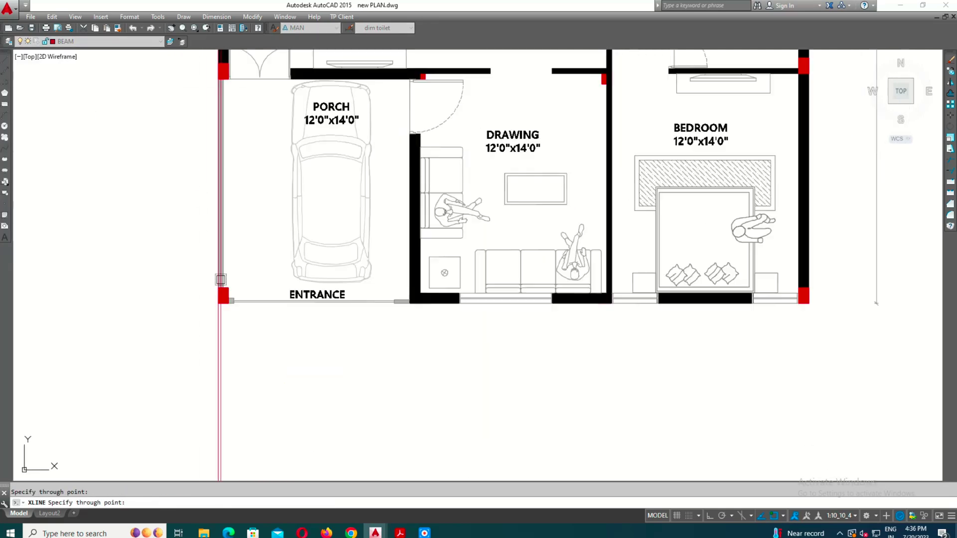
pyautogui.scroll(-2, 299, 349)
pyautogui.scroll(5, 644, 351)
pyautogui.scroll(-5, 645, 352)
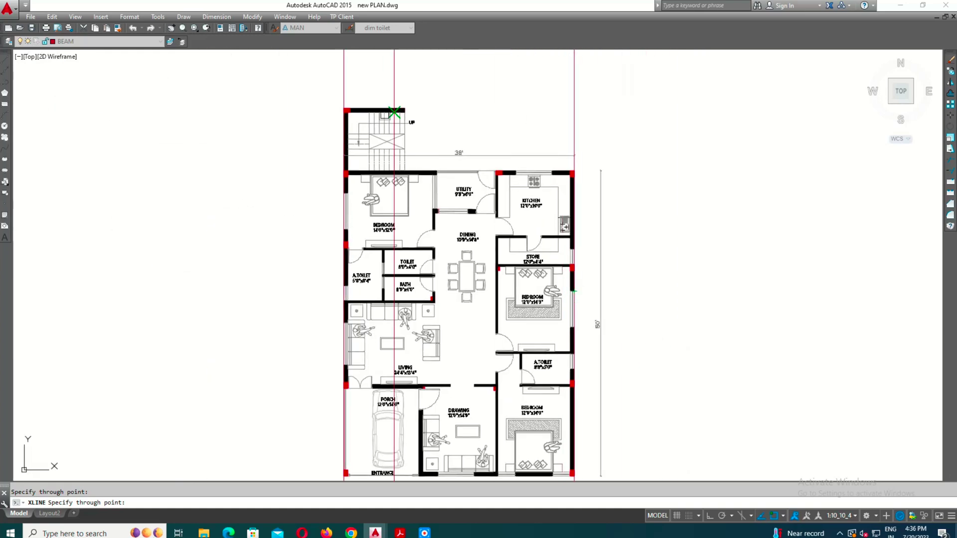
pyautogui.scroll(4, 459, 92)
pyautogui.scroll(1, 405, 94)
pyautogui.scroll(2, 411, 90)
pyautogui.scroll(3, 491, 89)
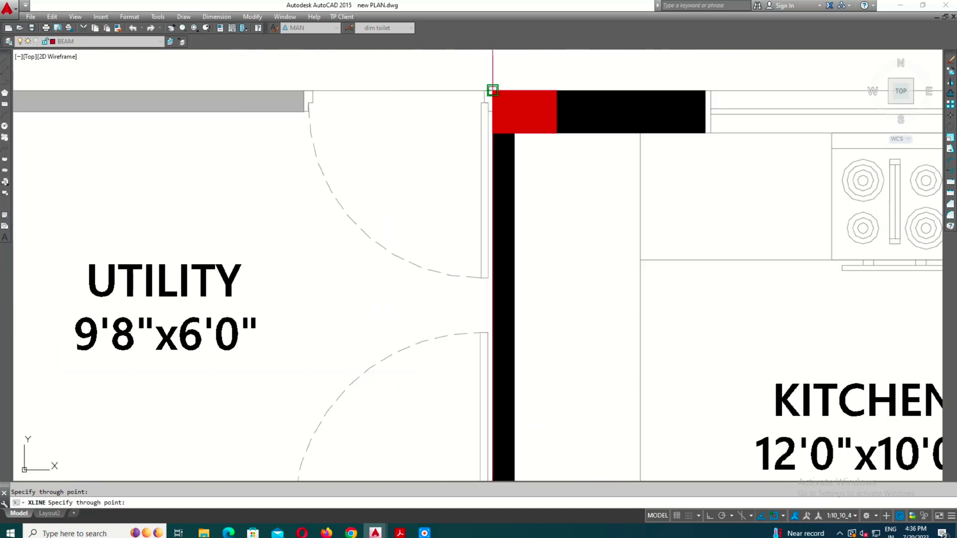
pyautogui.scroll(2, 483, 90)
pyautogui.click(483, 90)
pyautogui.scroll(-8, 542, 135)
pyautogui.scroll(-5, 542, 135)
pyautogui.scroll(2, 470, 193)
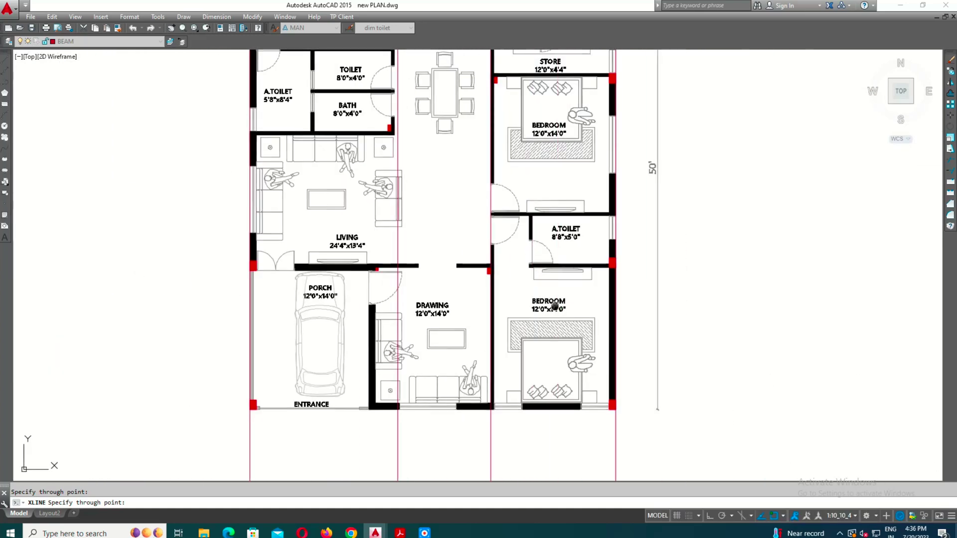
pyautogui.scroll(1, 331, 337)
pyautogui.scroll(4, 397, 267)
pyautogui.click(407, 260)
pyautogui.scroll(-8, 407, 260)
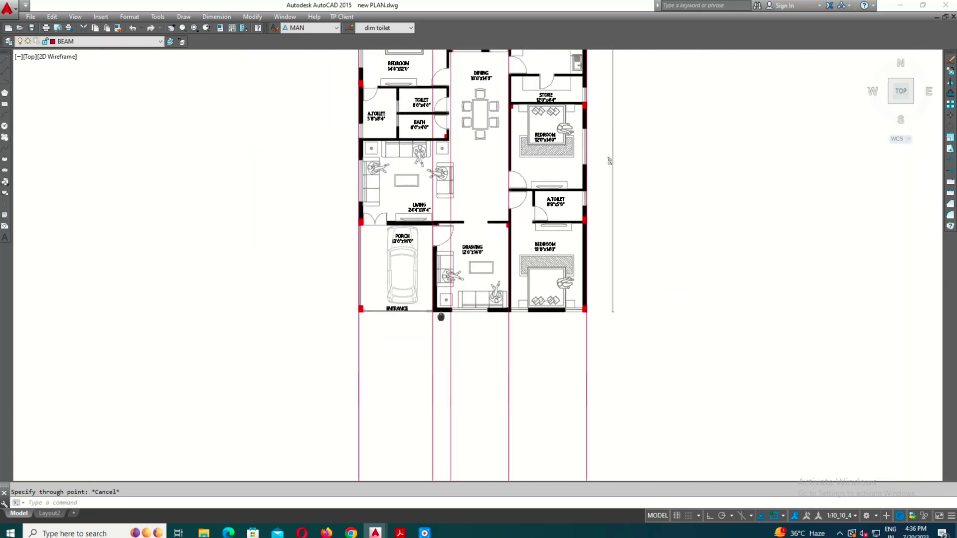
pyautogui.scroll(-2, 611, 156)
pyautogui.scroll(2, 501, 232)
pyautogui.press('Escape')
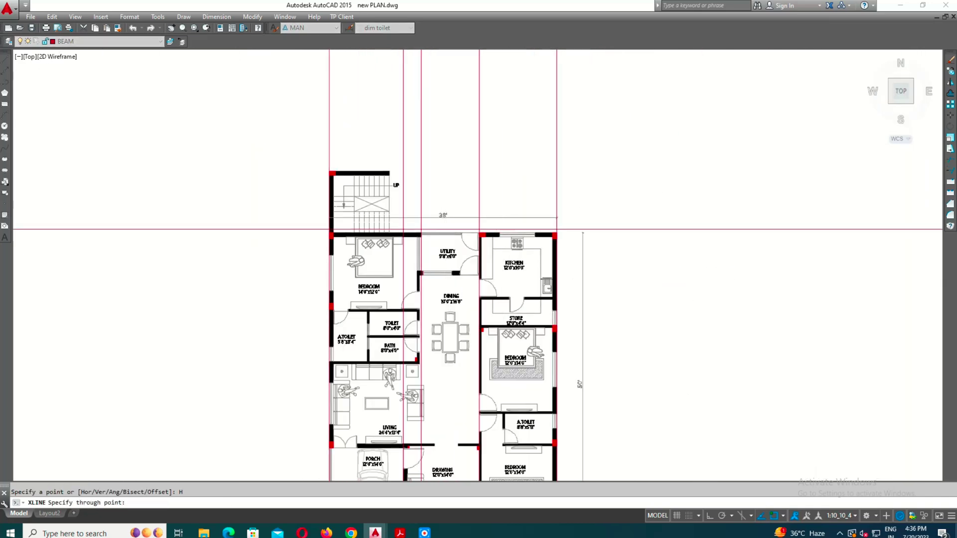
# Add horizontal construction lines at the kitchen top, kitchen/store, store/bedroom, A.Toilet and bottom walls
pyautogui.scroll(4, 583, 231)
pyautogui.click(507, 235)
pyautogui.scroll(-4, 506, 235)
pyautogui.scroll(6, 536, 309)
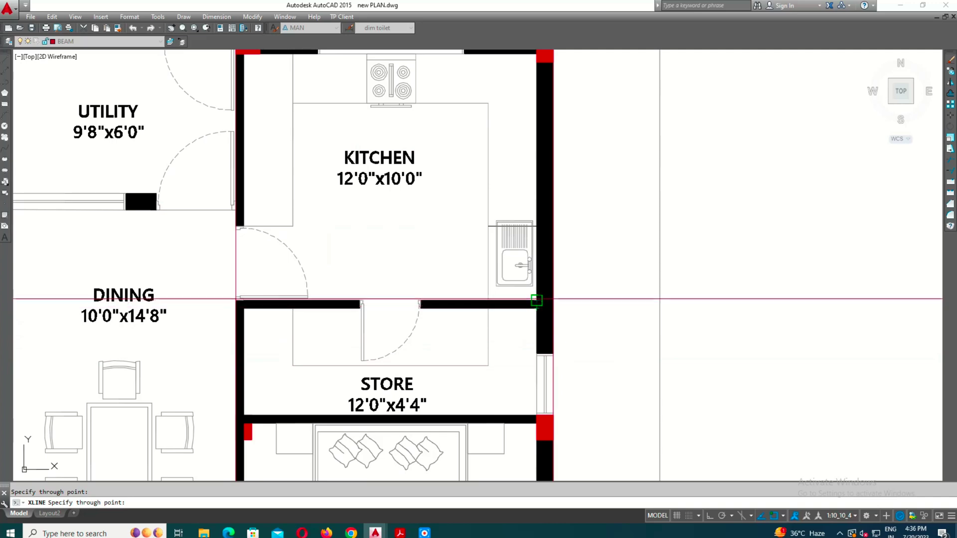
pyautogui.click(536, 300)
pyautogui.scroll(-4, 537, 300)
pyautogui.scroll(6, 502, 278)
pyautogui.scroll(6, 550, 325)
pyautogui.click(541, 303)
pyautogui.scroll(-7, 540, 303)
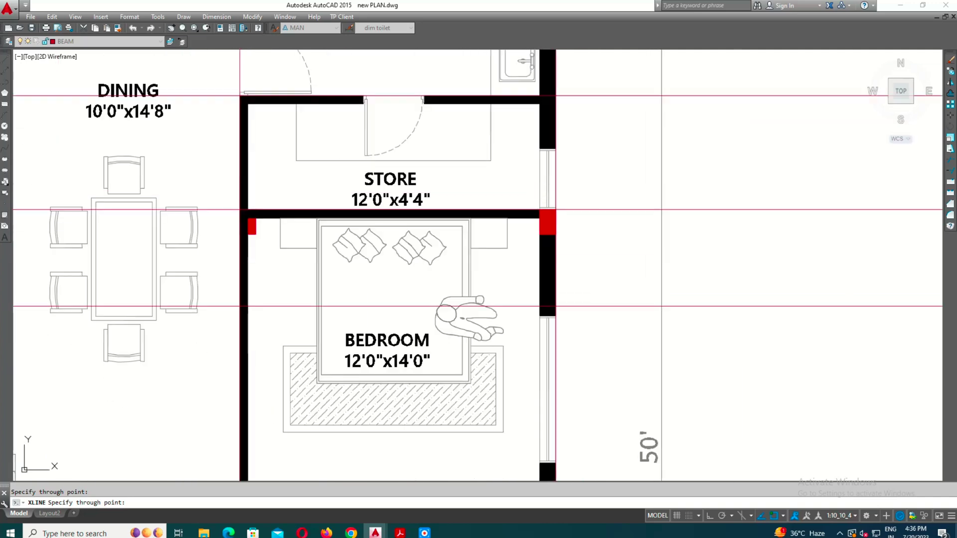
pyautogui.scroll(-3, 547, 306)
pyautogui.scroll(8, 576, 303)
pyautogui.click(577, 301)
pyautogui.scroll(-6, 577, 302)
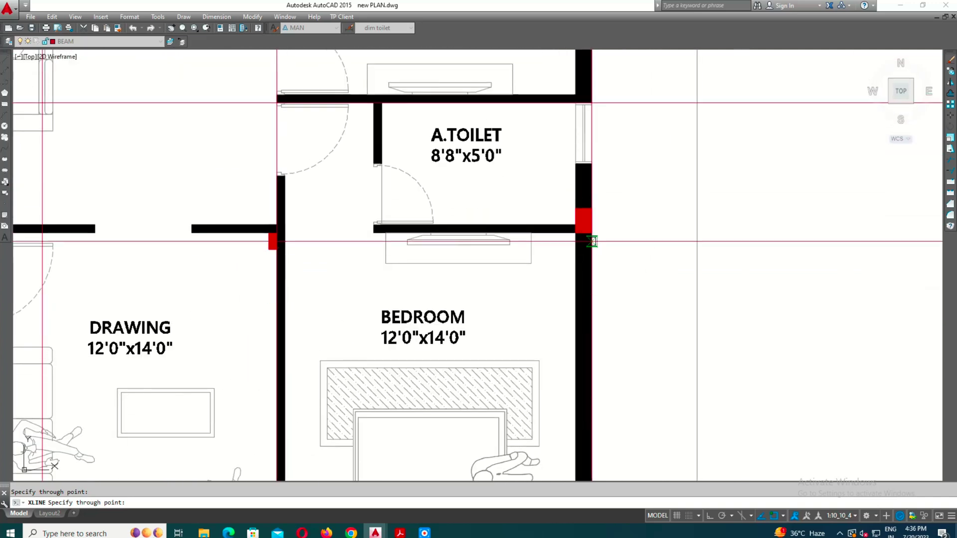
pyautogui.scroll(-6, 583, 232)
pyautogui.scroll(8, 551, 317)
pyautogui.click(589, 257)
pyautogui.scroll(-7, 589, 257)
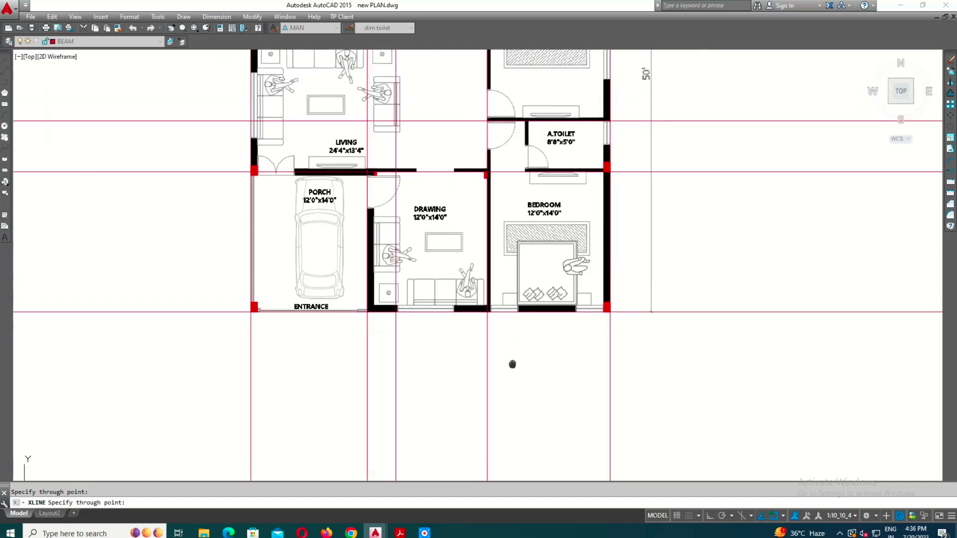
pyautogui.scroll(-2, 348, 304)
pyautogui.press('Escape')
# Offset the horizontal construction lines by 8 inches so each beam line becomes a parallel pair
pyautogui.scroll(-3, 503, 133)
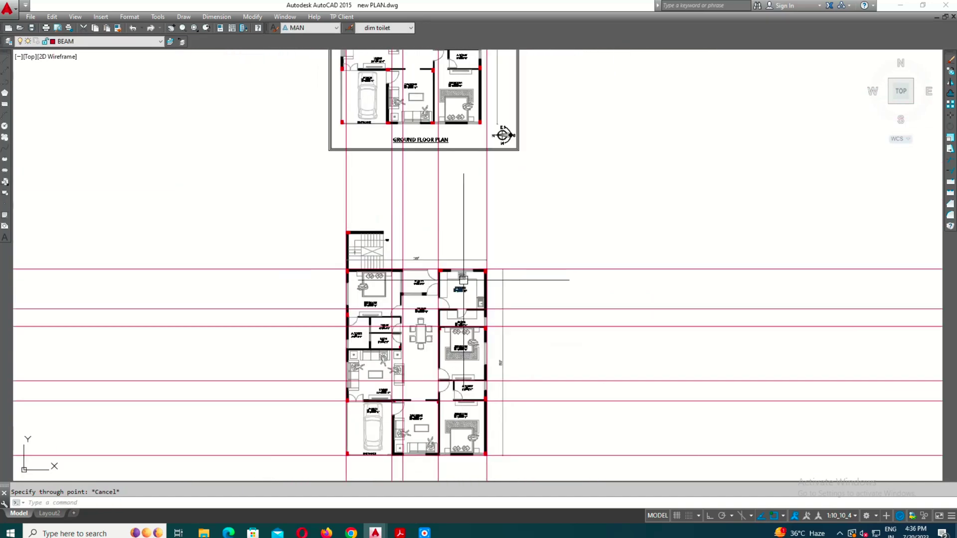
pyautogui.scroll(6, 531, 258)
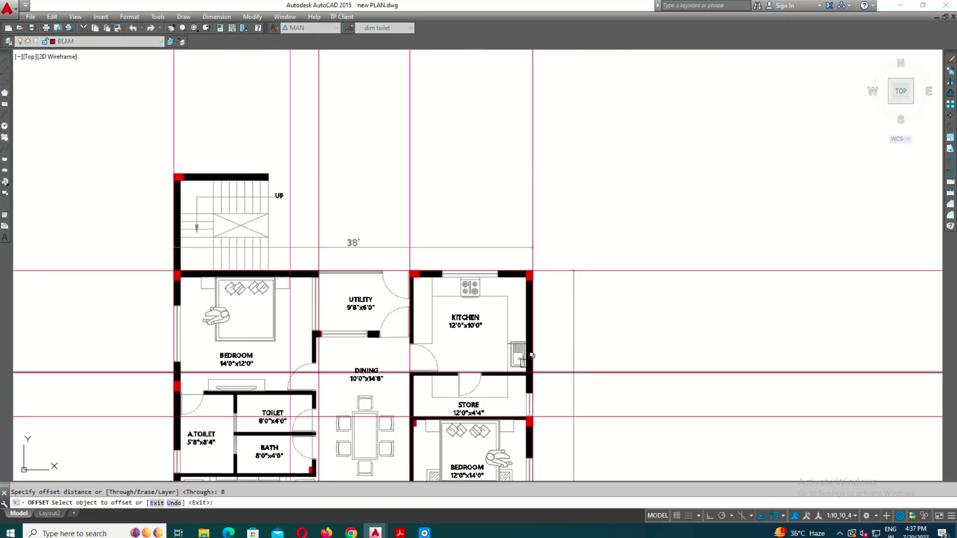
pyautogui.scroll(2, 396, 229)
pyautogui.click(267, 254)
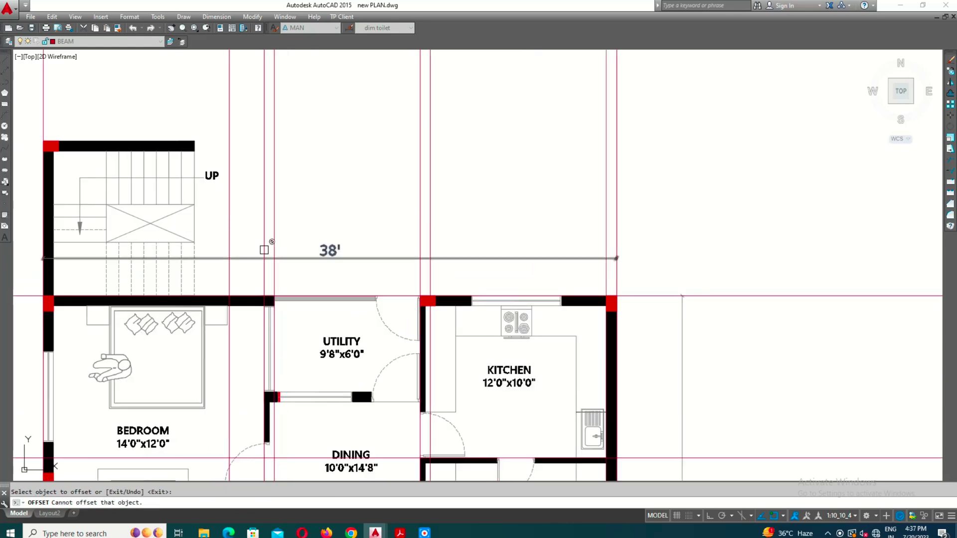
pyautogui.moveTo(265, 250); pyautogui.dragTo(397, 274, button='middle')
pyautogui.scroll(-1, 397, 274)
pyautogui.scroll(1, 397, 274)
pyautogui.scroll(-1, 321, 385)
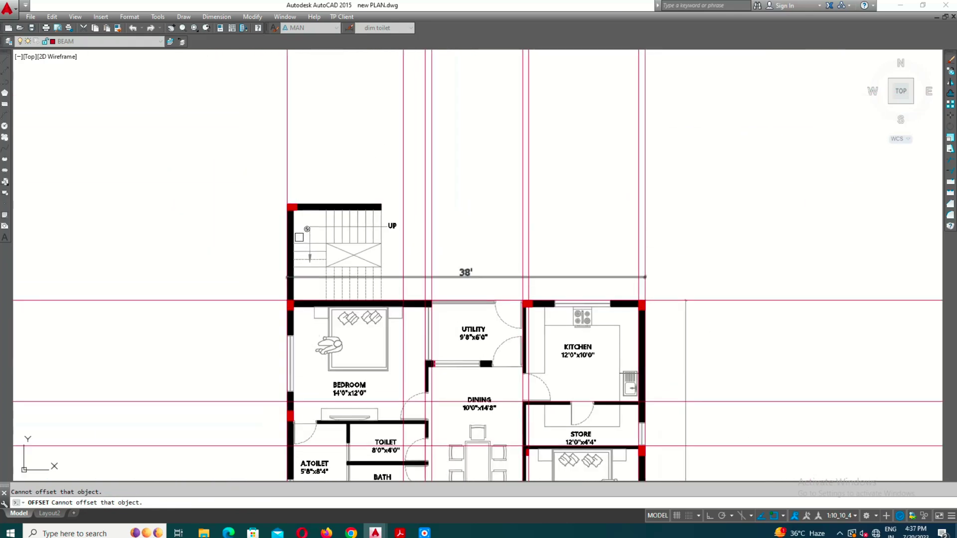
pyautogui.scroll(1, 662, 215)
pyautogui.scroll(1, 660, 221)
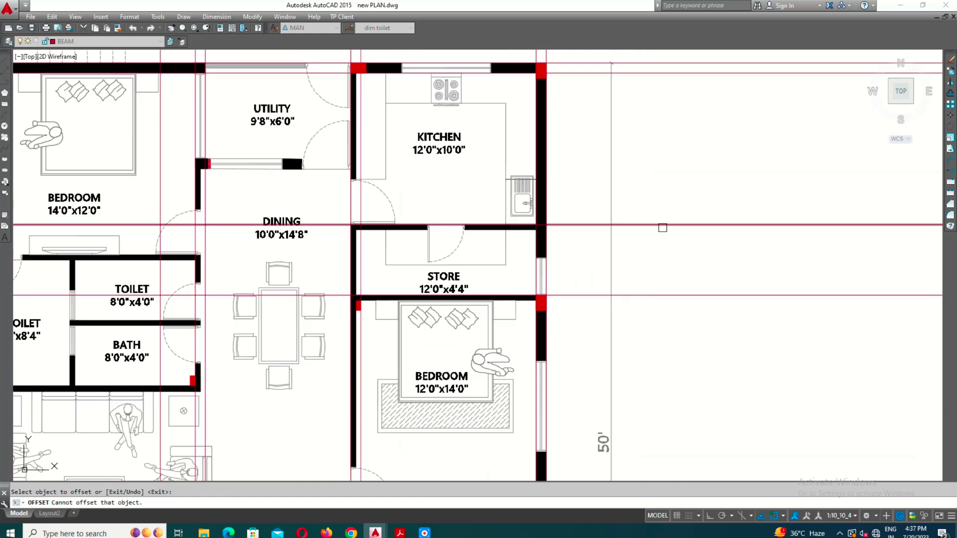
pyautogui.moveTo(659, 253); pyautogui.dragTo(660, 224, button='middle')
pyautogui.scroll(-1, 659, 224)
pyautogui.scroll(-2, 653, 239)
pyautogui.scroll(1, 653, 279)
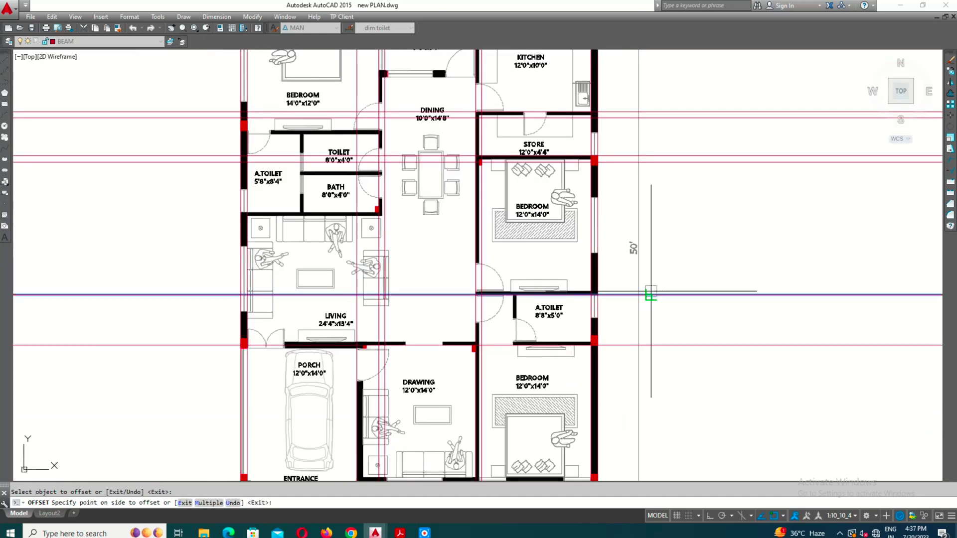
pyautogui.scroll(-1, 646, 292)
pyautogui.press('Escape')
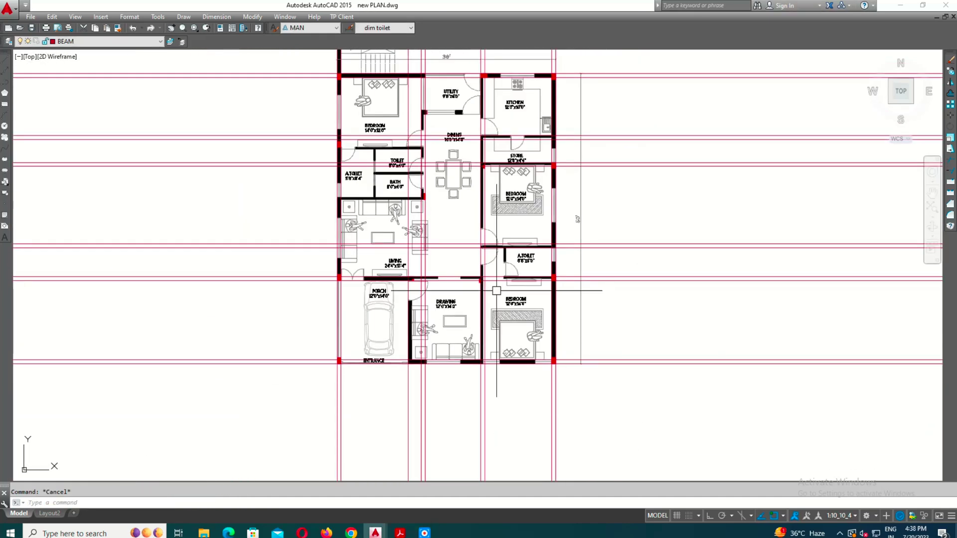
# Choose three outer wall lines as cutting edges for the beam lines
pyautogui.scroll(1, 561, 377)
pyautogui.click(552, 300)
pyautogui.click(561, 356)
pyautogui.scroll(-2, 561, 356)
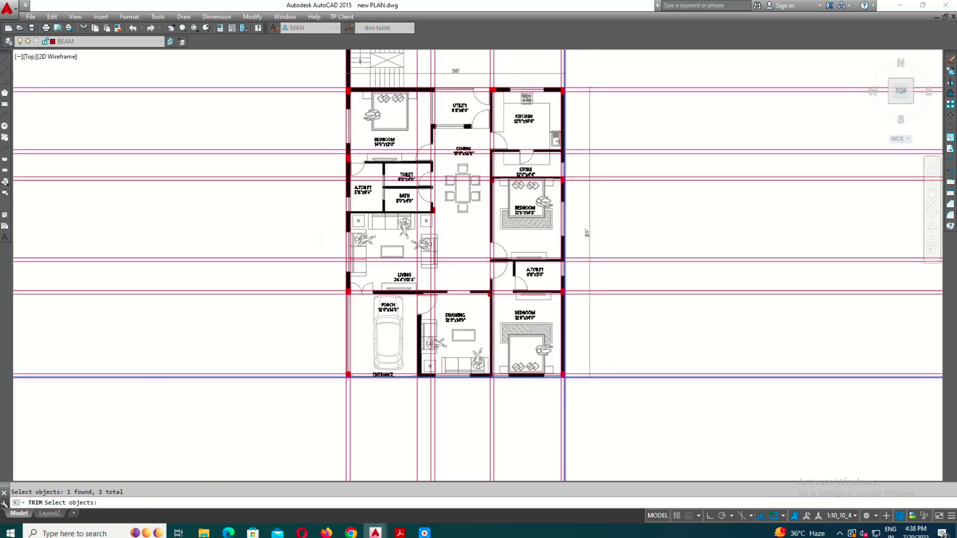
pyautogui.scroll(3, 587, 207)
pyautogui.click(587, 208)
pyautogui.press('Return')
# Trim the horizontal beam lines overhanging the plan's sides and top with crossing sweeps
pyautogui.scroll(2, 350, 182)
pyautogui.scroll(-3, 351, 181)
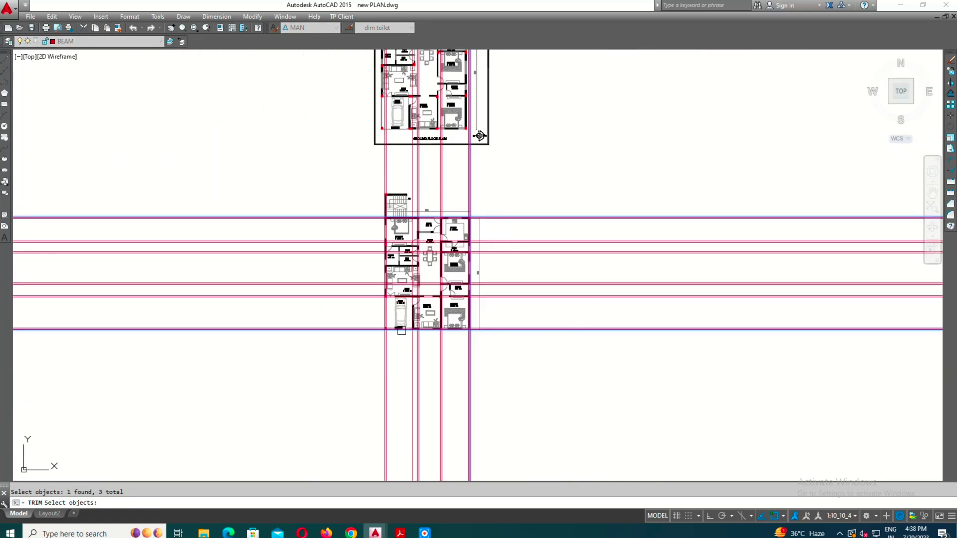
pyautogui.scroll(3, 380, 346)
pyautogui.scroll(-2, 415, 316)
pyautogui.moveTo(486, 417); pyautogui.dragTo(497, 152)
pyautogui.scroll(2, 498, 152)
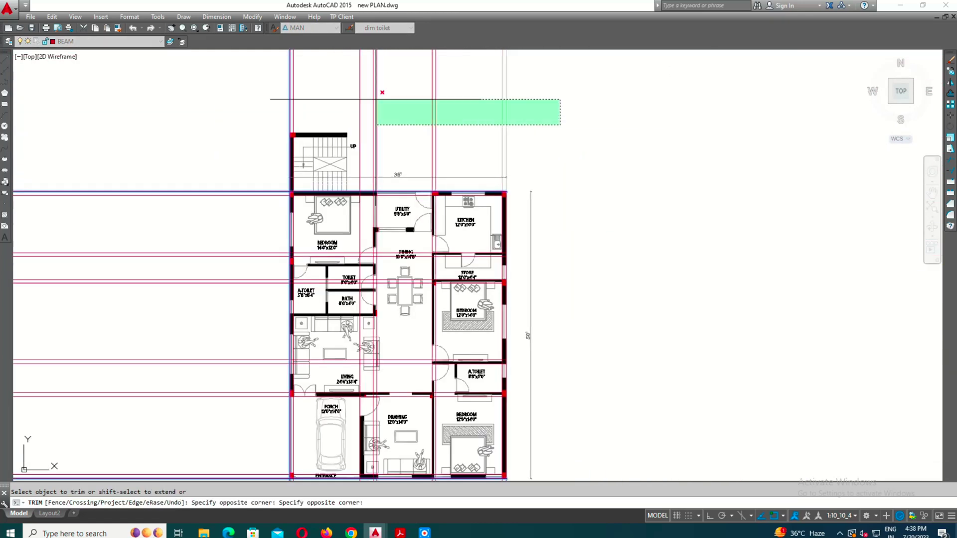
pyautogui.moveTo(560, 121); pyautogui.dragTo(378, 101)
pyautogui.moveTo(246, 166); pyautogui.dragTo(209, 433)
pyautogui.scroll(-1, 209, 433)
# Try another trim selection at the bottom edge, then cancel the trim
pyautogui.click(476, 420)
pyautogui.press('Escape')
pyautogui.scroll(4, 415, 271)
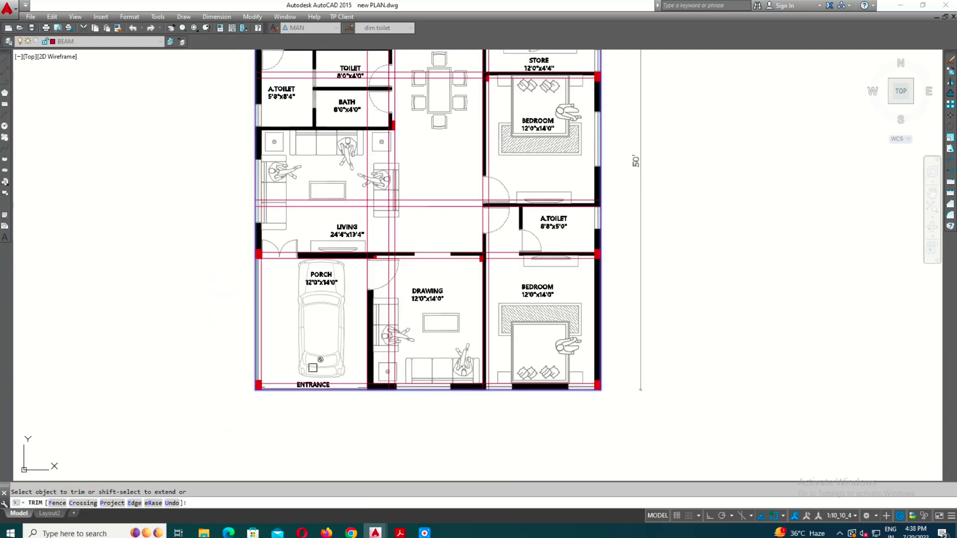
pyautogui.scroll(3, 415, 271)
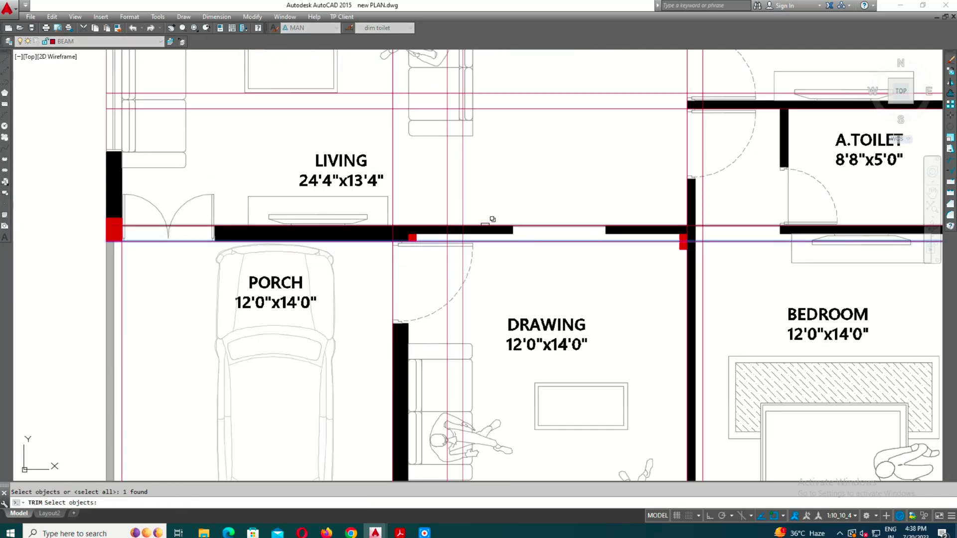
pyautogui.scroll(-2, 491, 215)
pyautogui.press('Return')
pyautogui.scroll(-1, 498, 376)
pyautogui.press('Escape')
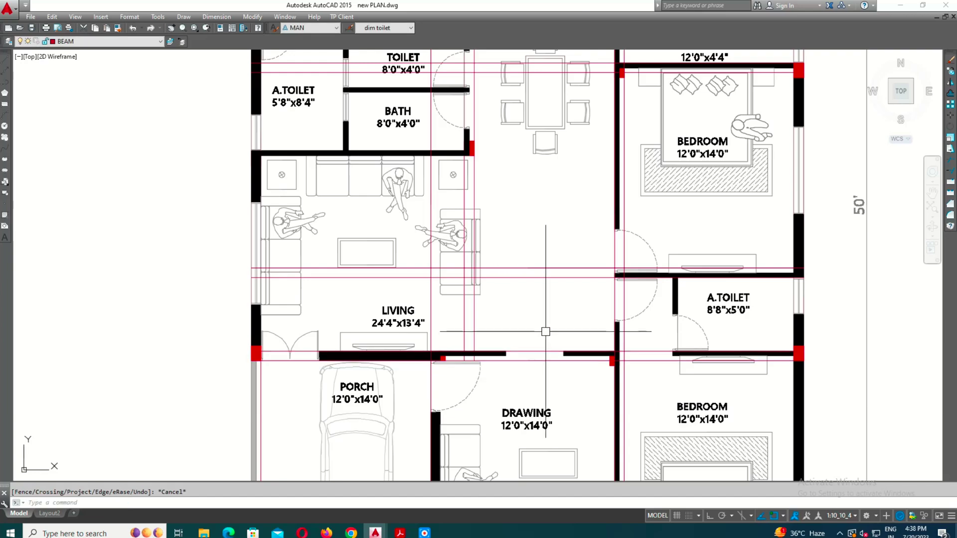
# Rerun trim while panning over the utility, kitchen and 38' dimension area, then cancel
pyautogui.write('Tr')
pyautogui.press('Return')
pyautogui.click(508, 235)
pyautogui.scroll(-3, 509, 225)
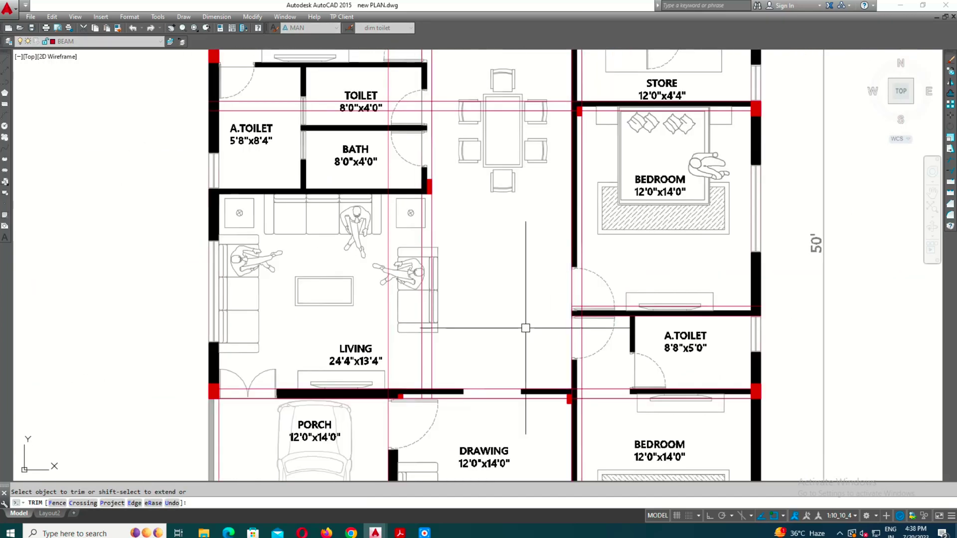
pyautogui.press('Escape')
pyautogui.scroll(3, 304, 313)
pyautogui.moveTo(489, 269); pyautogui.dragTo(501, 350, button='middle')
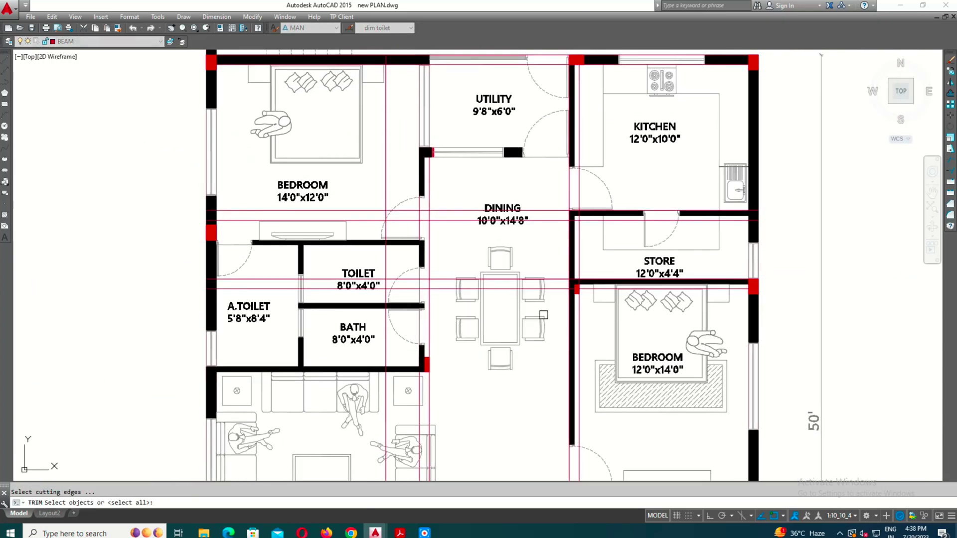
pyautogui.scroll(3, 543, 315)
pyautogui.scroll(-3, 552, 378)
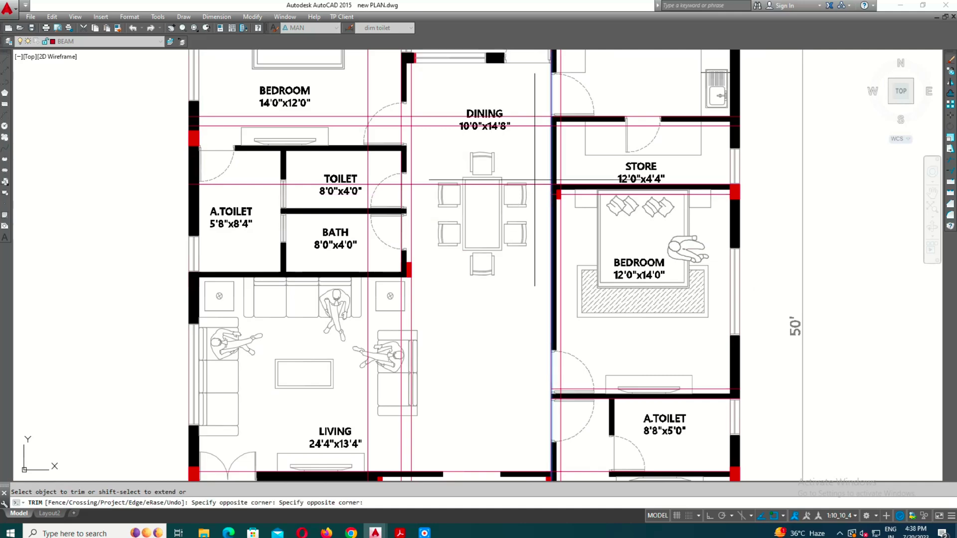
pyautogui.moveTo(523, 200); pyautogui.dragTo(520, 292, button='middle')
pyautogui.press('Escape')
pyautogui.moveTo(454, 141); pyautogui.dragTo(457, 197, button='middle')
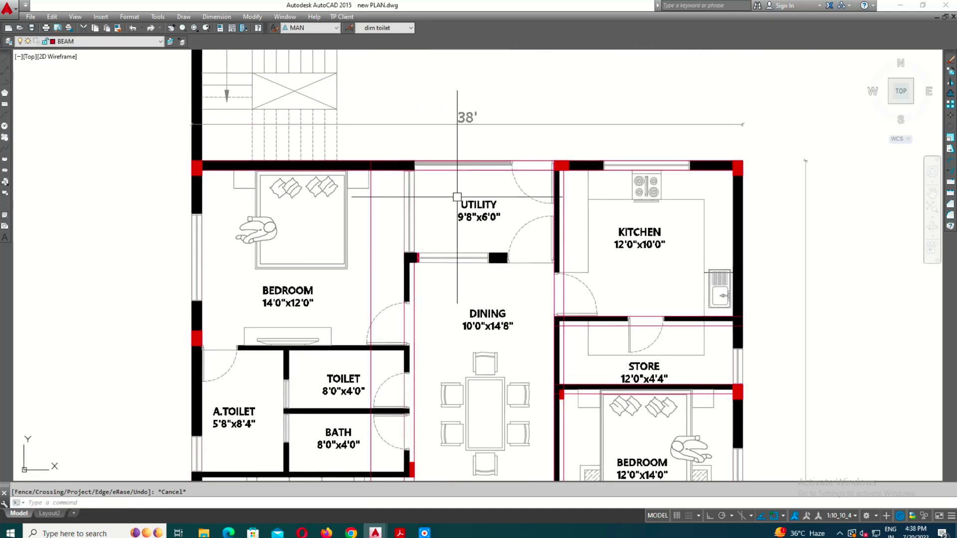
pyautogui.scroll(-3, 443, 172)
pyautogui.scroll(3, 504, 392)
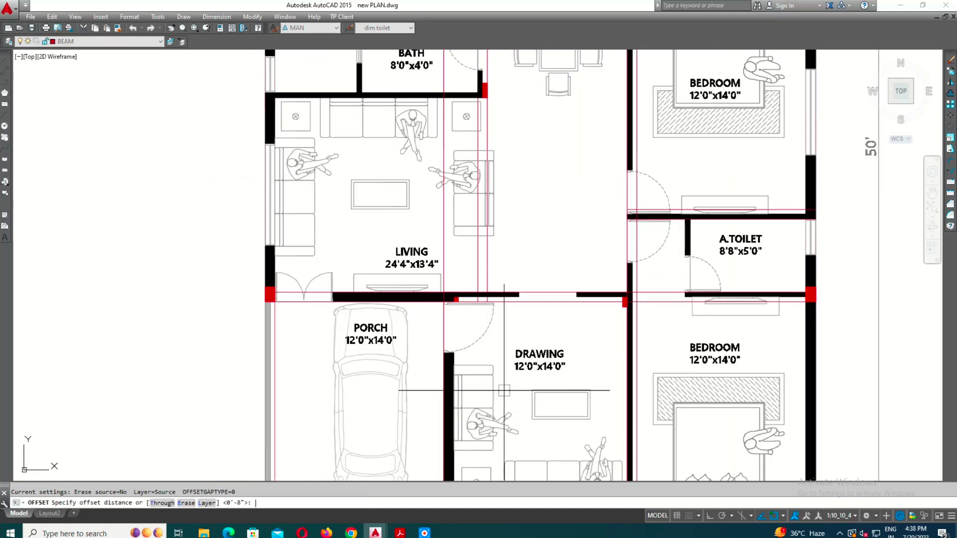
# Place an 8-inch offset line through the toilet wall end
pyautogui.press('Return')
pyautogui.scroll(-3, 503, 391)
pyautogui.scroll(3, 466, 349)
pyautogui.rightClick(466, 349)
pyautogui.click(496, 368)
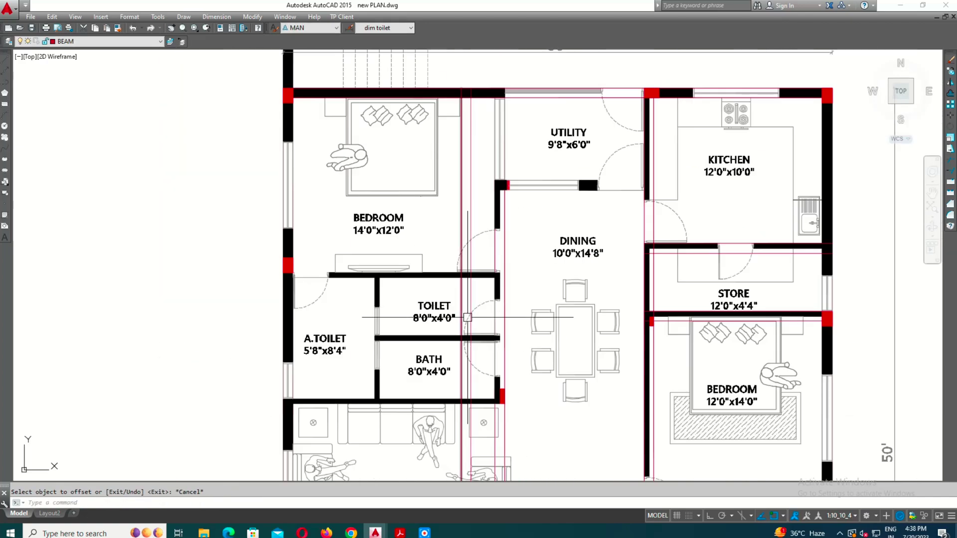
pyautogui.scroll(5, 493, 317)
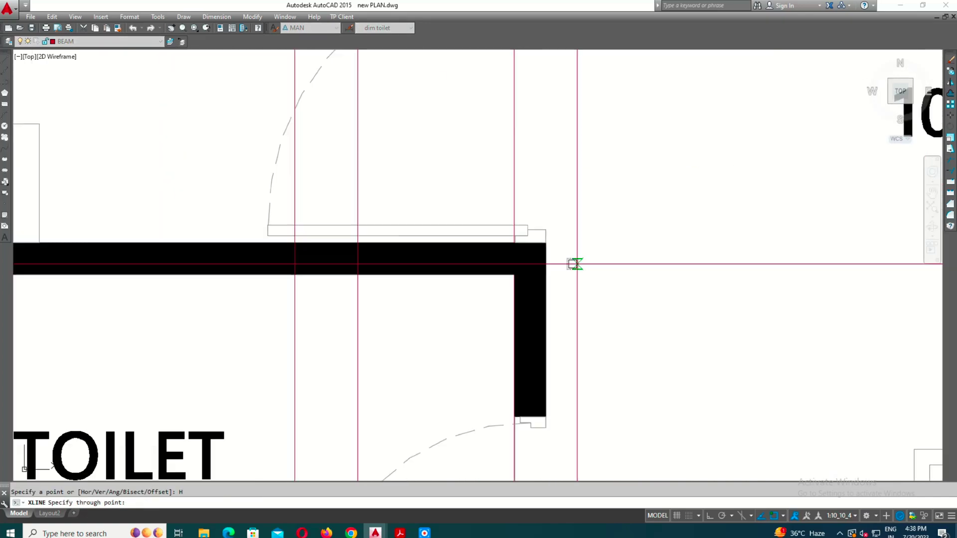
pyautogui.click(546, 242)
# Select the horizontal line to offset and bring the toilet, bath and dining into view
pyautogui.scroll(-5, 545, 242)
pyautogui.scroll(5, 590, 296)
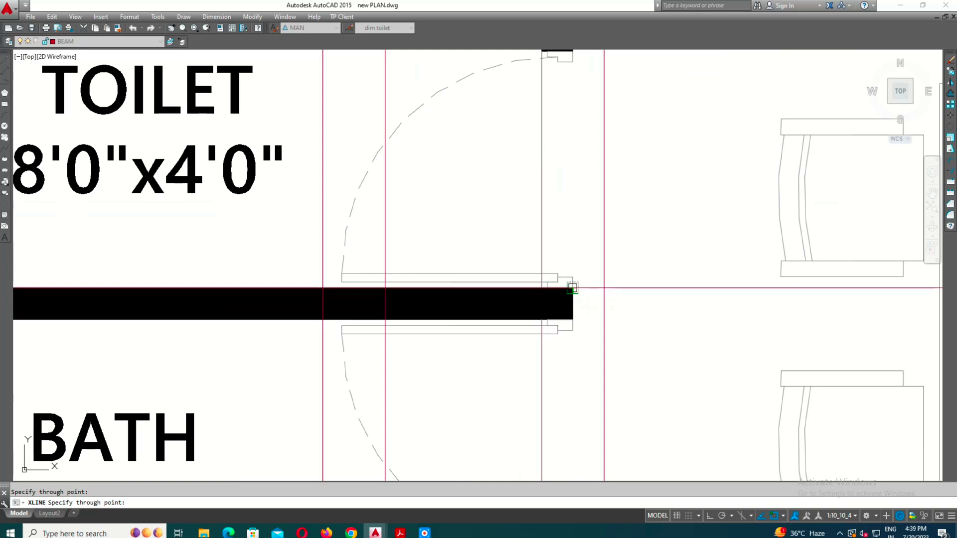
pyautogui.scroll(-5, 572, 288)
pyautogui.scroll(3, 540, 374)
pyautogui.scroll(-5, 607, 342)
pyautogui.scroll(3, 585, 264)
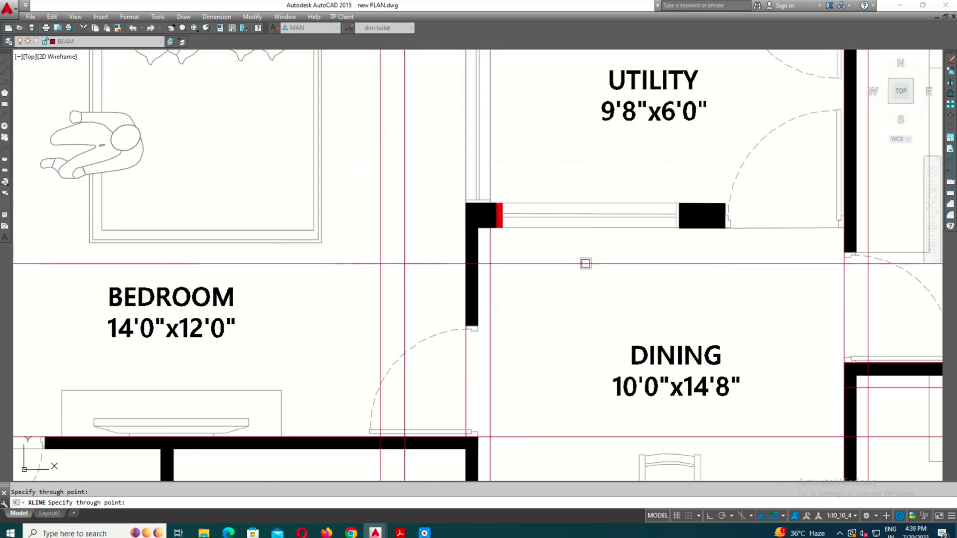
pyautogui.scroll(4, 410, 199)
pyautogui.scroll(-4, 356, 228)
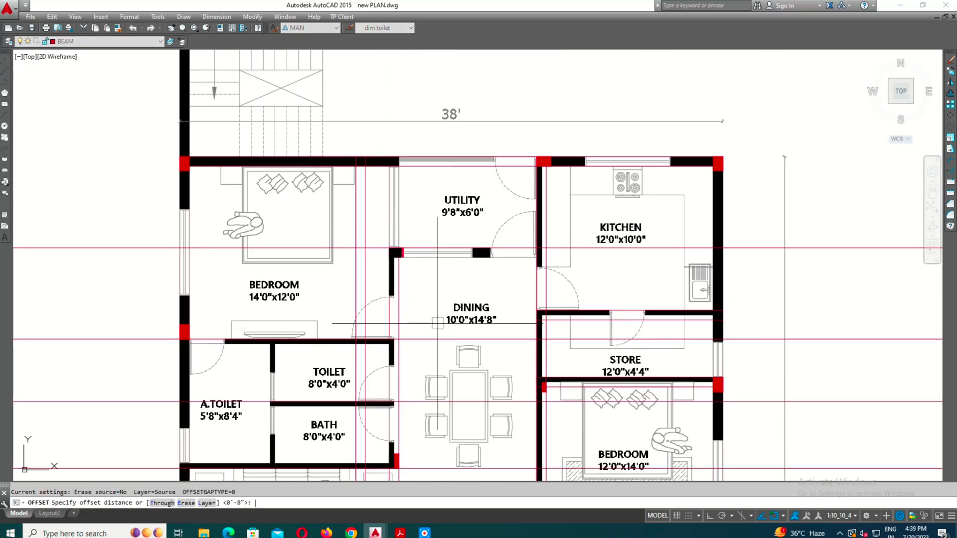
pyautogui.click(572, 248)
pyautogui.moveTo(572, 247); pyautogui.dragTo(615, 150, button='middle')
# Pan across the dining, utility, kitchen and living areas, then cancel the offset
pyautogui.scroll(2, 414, 256)
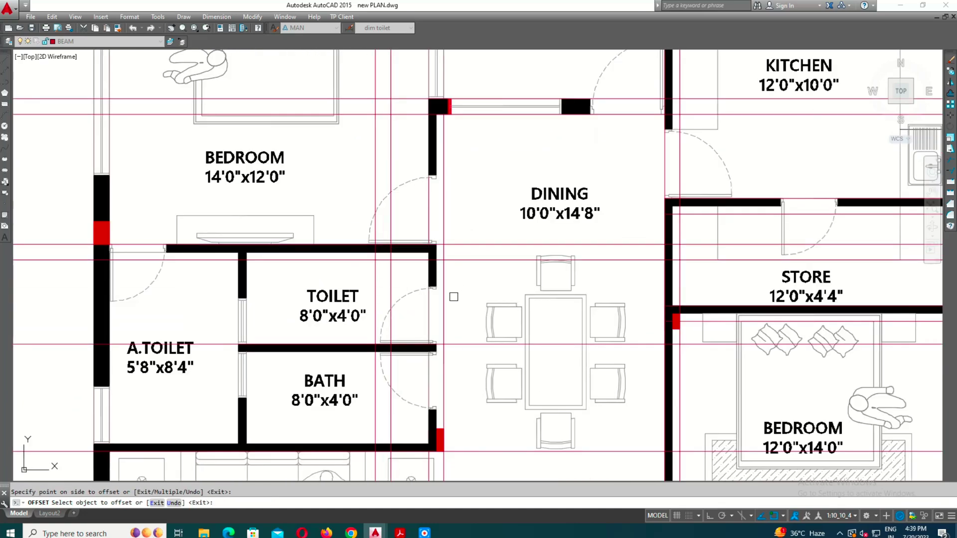
pyautogui.moveTo(473, 349); pyautogui.dragTo(487, 275, button='middle')
pyautogui.moveTo(486, 383); pyautogui.dragTo(498, 337, button='middle')
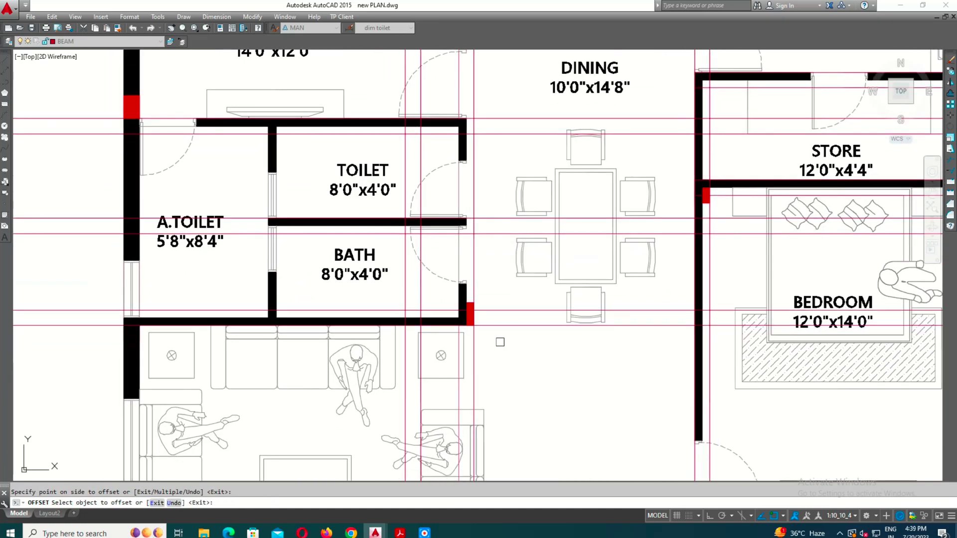
pyautogui.scroll(-2, 534, 388)
pyautogui.press('Escape')
pyautogui.write('X')
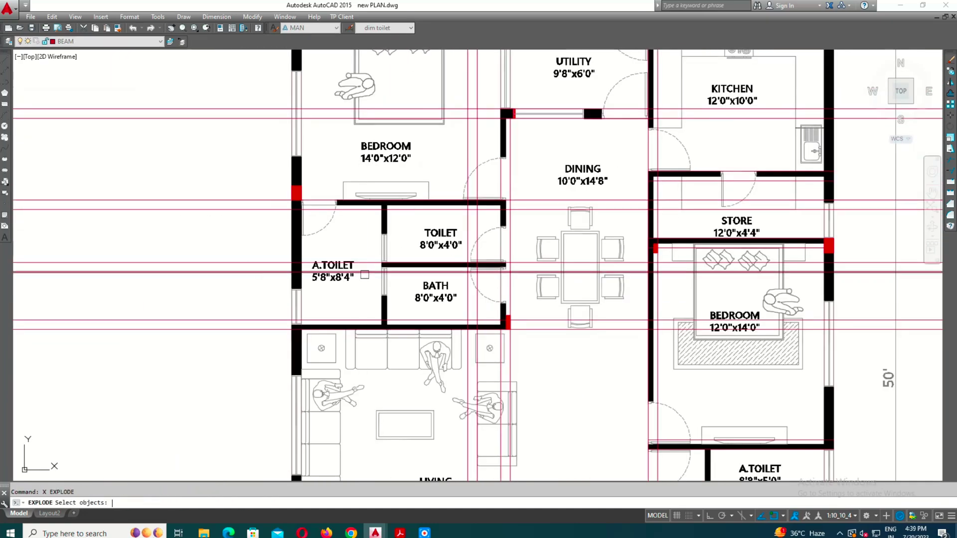
pyautogui.press('Escape')
pyautogui.scroll(3, 387, 328)
# Draw a vertical XLINE through the bedroom–toilet wall junction
pyautogui.write('xl')
pyautogui.press('Return')
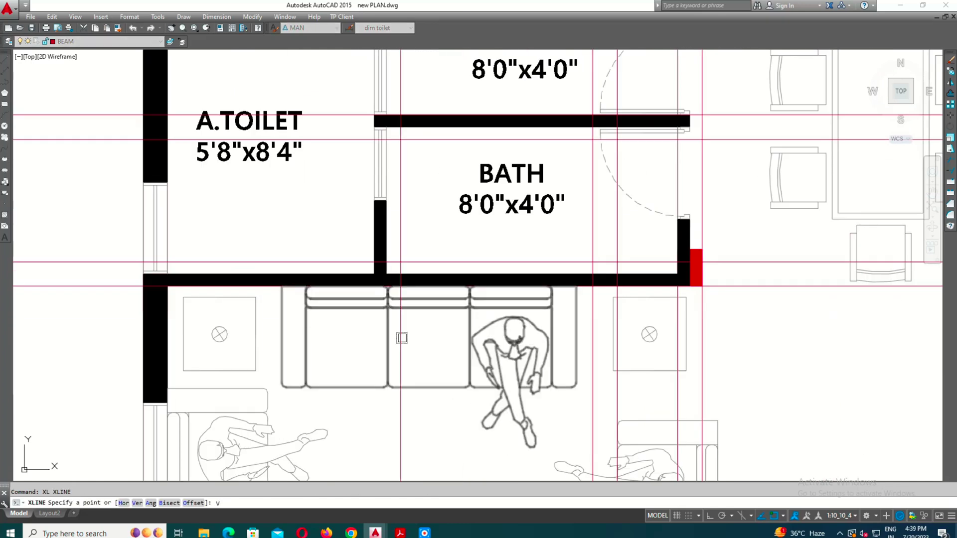
pyautogui.write('v')
pyautogui.press('Return')
pyautogui.scroll(-3, 379, 322)
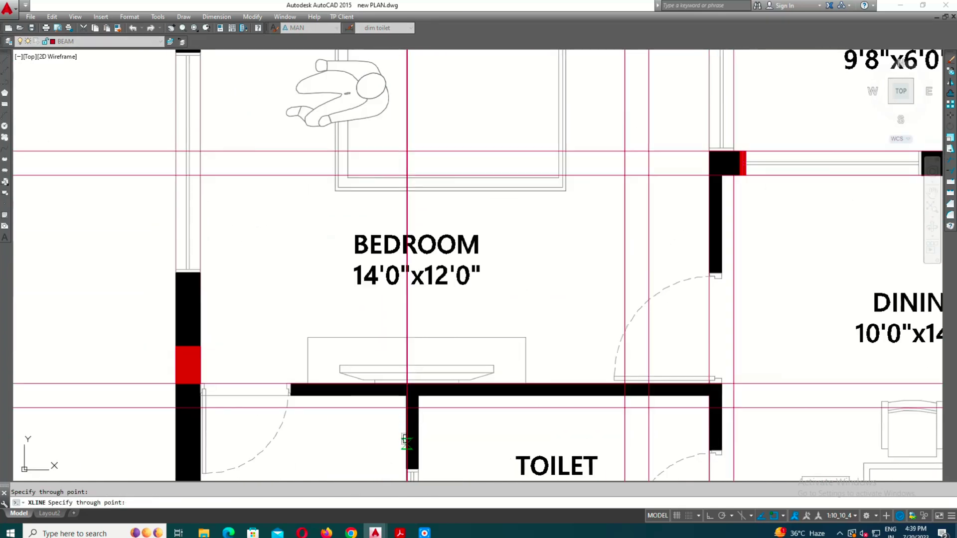
pyautogui.scroll(5, 402, 342)
pyautogui.press('Escape')
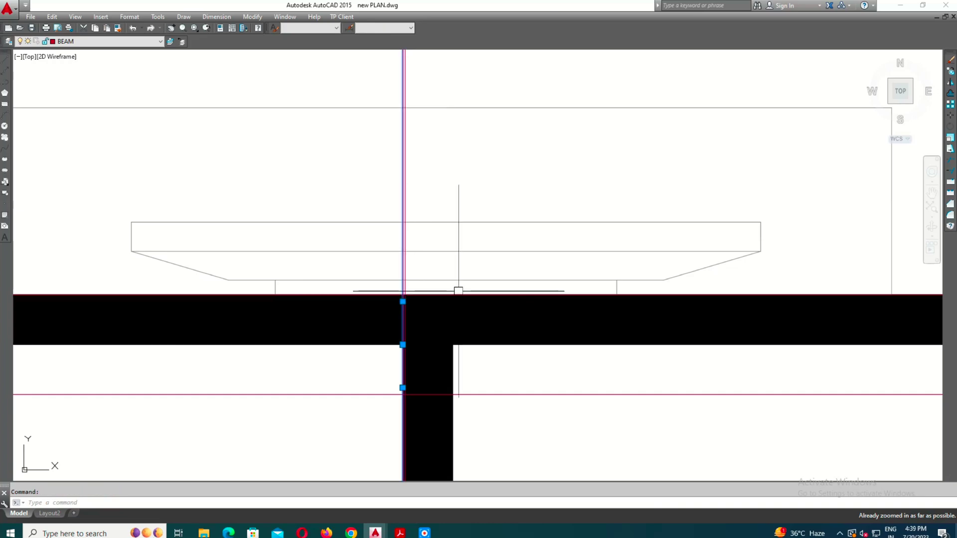
pyautogui.press('Escape')
pyautogui.write('8')
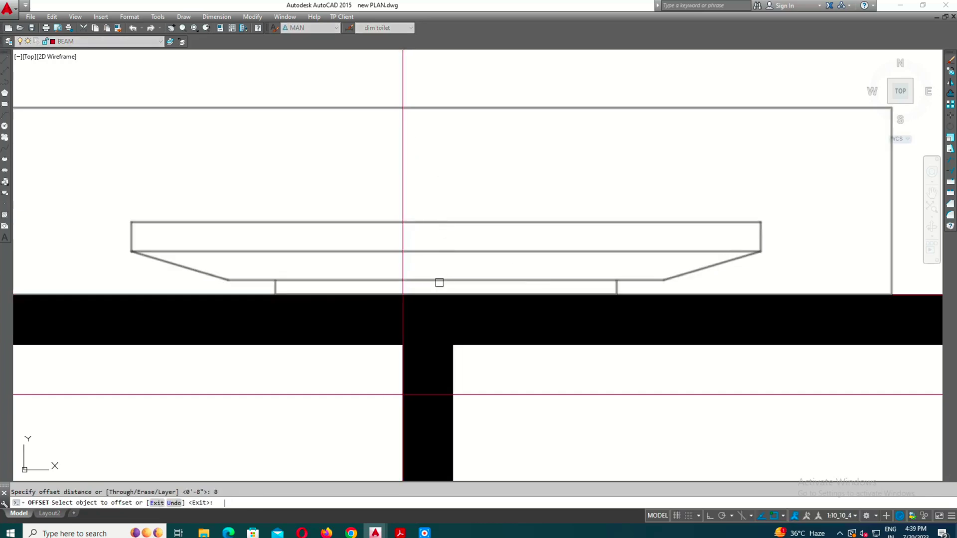
# Pick another line to offset, then cancel the offset
pyautogui.click(439, 282)
pyautogui.scroll(-3, 439, 282)
pyautogui.scroll(-2, 433, 327)
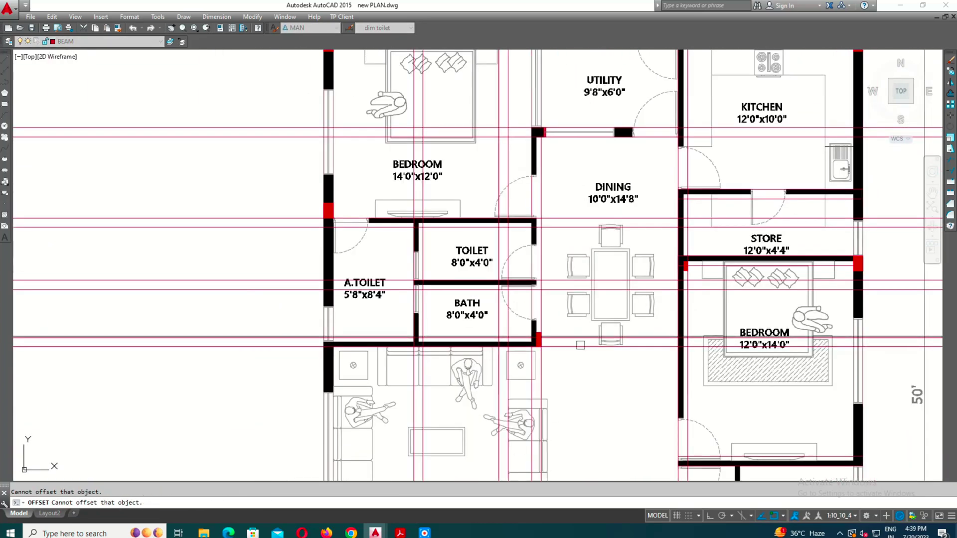
pyautogui.press('Escape')
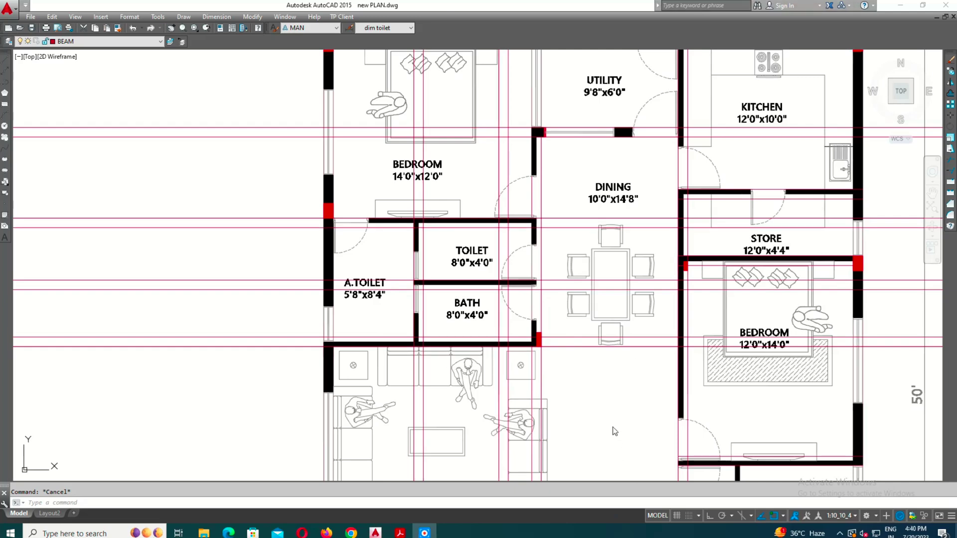
pyautogui.scroll(2, 549, 385)
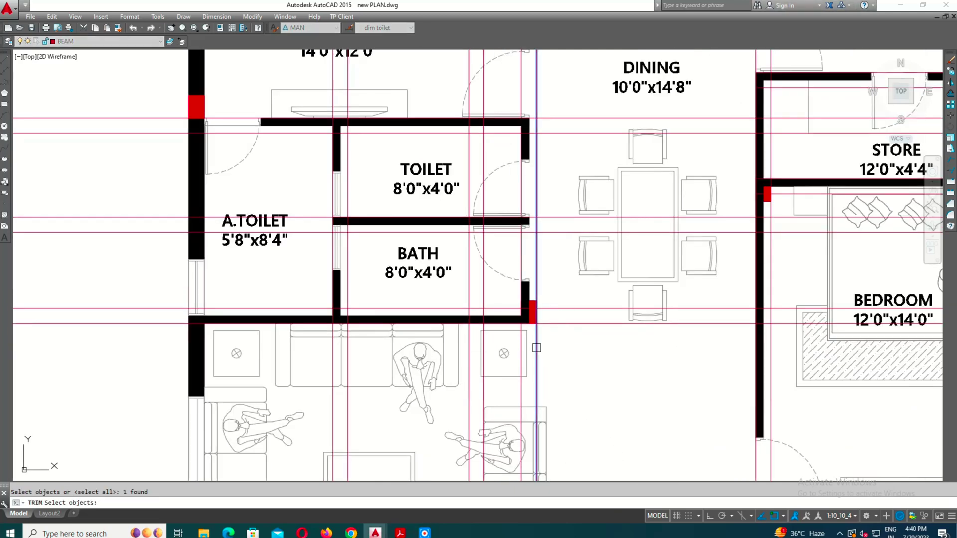
# Set a horizontal guide line near the toilet and bath as the trim cutting edge
pyautogui.scroll(-2, 459, 182)
pyautogui.scroll(2, 675, 264)
pyautogui.click(675, 263)
pyautogui.scroll(-2, 674, 263)
pyautogui.scroll(-1, 409, 263)
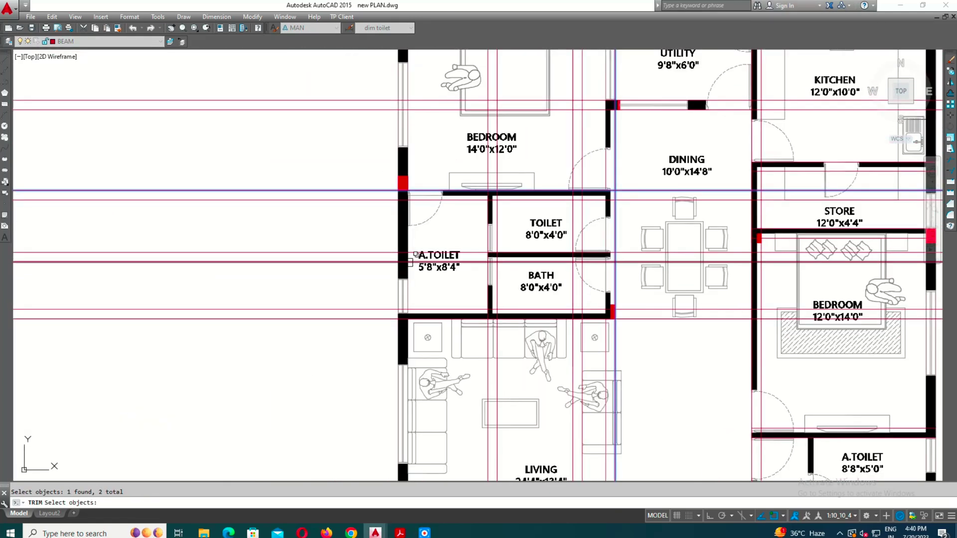
pyautogui.scroll(2, 459, 313)
pyautogui.moveTo(764, 369); pyautogui.dragTo(694, 369, button='middle')
pyautogui.press('Return')
# Sweep across the guide lines to trim them at that edge
pyautogui.click(667, 127)
pyautogui.moveTo(668, 127); pyautogui.dragTo(671, 248, button='middle')
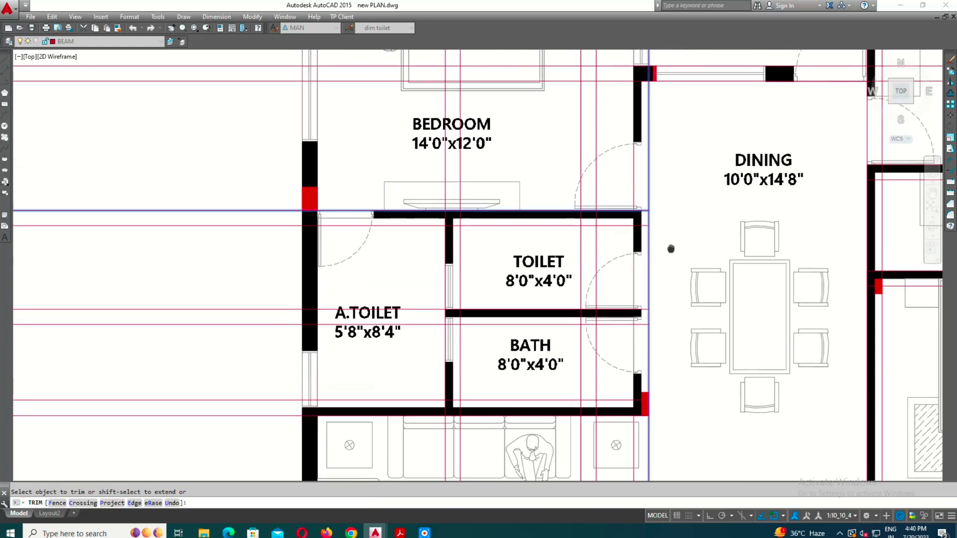
pyautogui.scroll(3, 605, 192)
pyautogui.scroll(-4, 605, 193)
pyautogui.scroll(4, 634, 218)
pyautogui.click(634, 218)
pyautogui.press('Escape')
# Trim guide lines against a cutting edge beside the A.TOILET wall
pyautogui.scroll(-4, 357, 226)
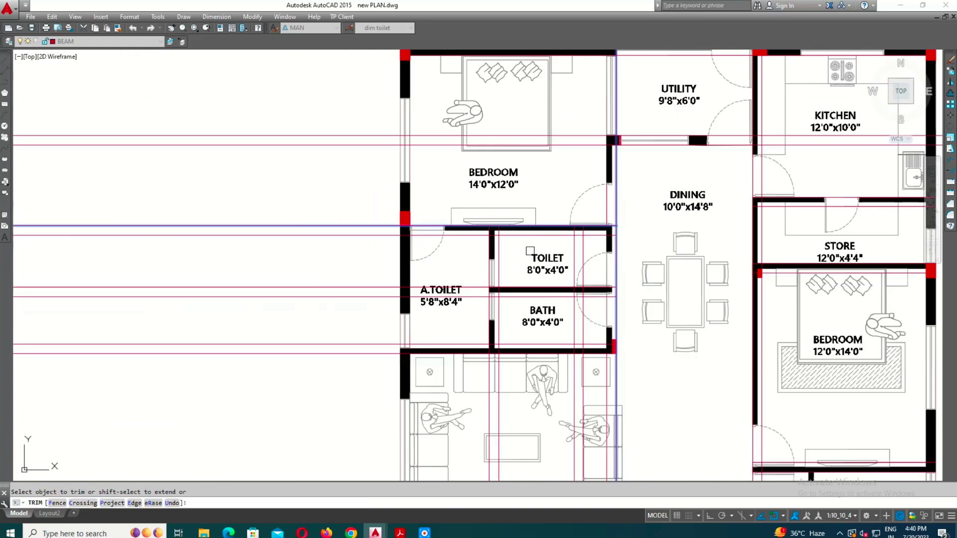
pyautogui.scroll(2, 433, 376)
pyautogui.scroll(3, 419, 402)
pyautogui.click(408, 399)
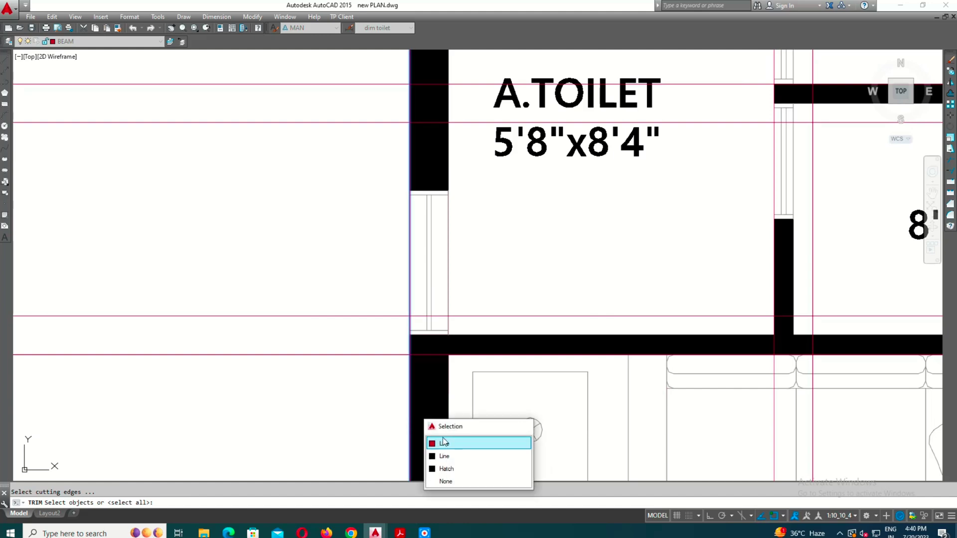
pyautogui.click(432, 442)
pyautogui.scroll(-3, 431, 442)
pyautogui.press('Return')
pyautogui.click(430, 383)
pyautogui.press('Escape')
# Trim guide lines against the cutting edge at the bath corner
pyautogui.moveTo(630, 295); pyautogui.dragTo(551, 307, button='middle')
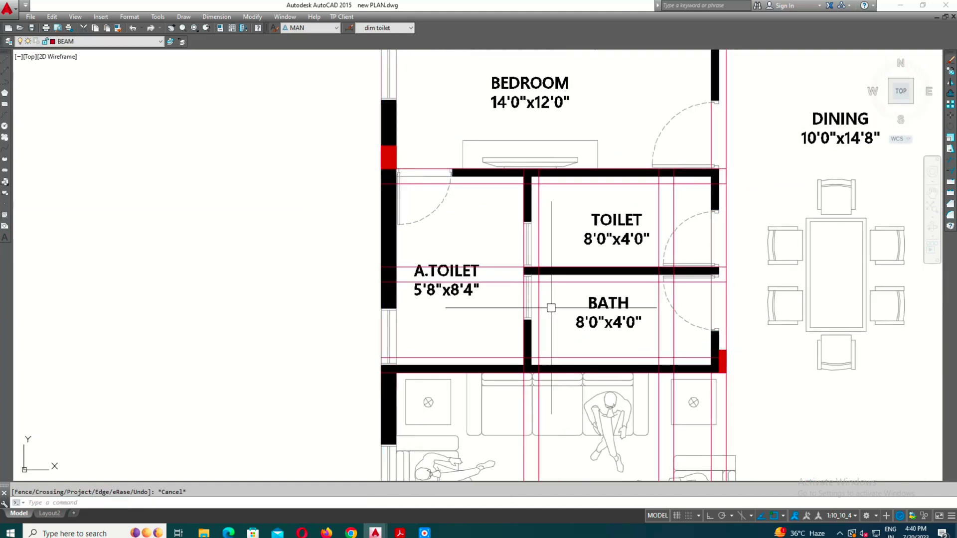
pyautogui.scroll(2, 551, 308)
pyautogui.scroll(2, 533, 299)
pyautogui.scroll(-2, 509, 274)
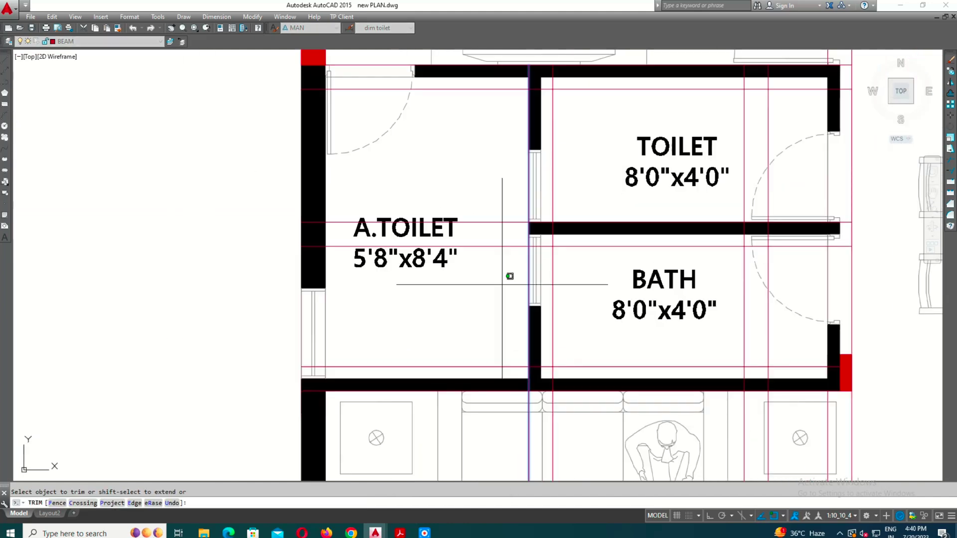
pyautogui.scroll(2, 505, 288)
pyautogui.scroll(1, 513, 309)
pyautogui.press('Return')
pyautogui.scroll(-3, 463, 307)
pyautogui.scroll(3, 648, 272)
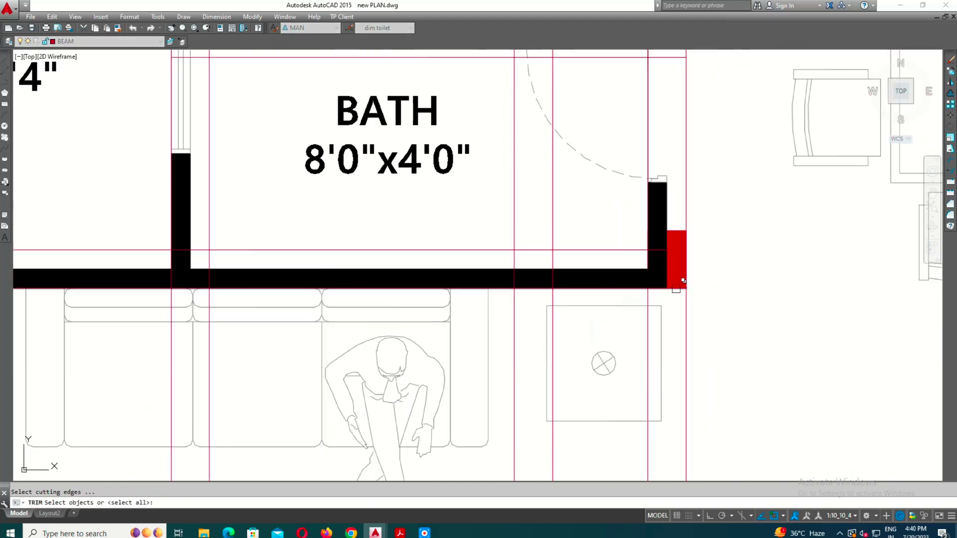
pyautogui.click(687, 289)
pyautogui.click(714, 327)
pyautogui.scroll(-4, 617, 231)
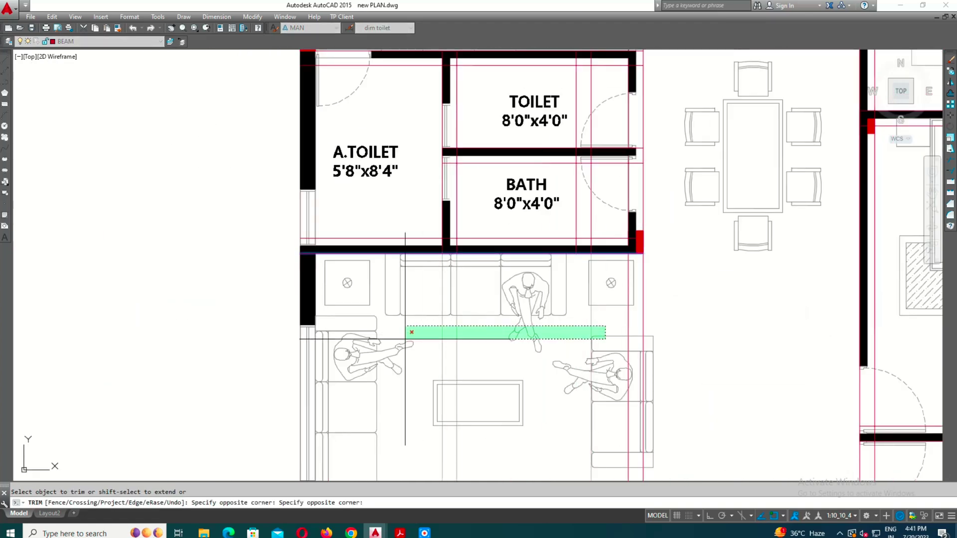
pyautogui.press('Escape')
# Extend the guide lines to a boundary with EX
pyautogui.scroll(-3, 666, 310)
pyautogui.scroll(2, 563, 263)
pyautogui.scroll(3, 563, 263)
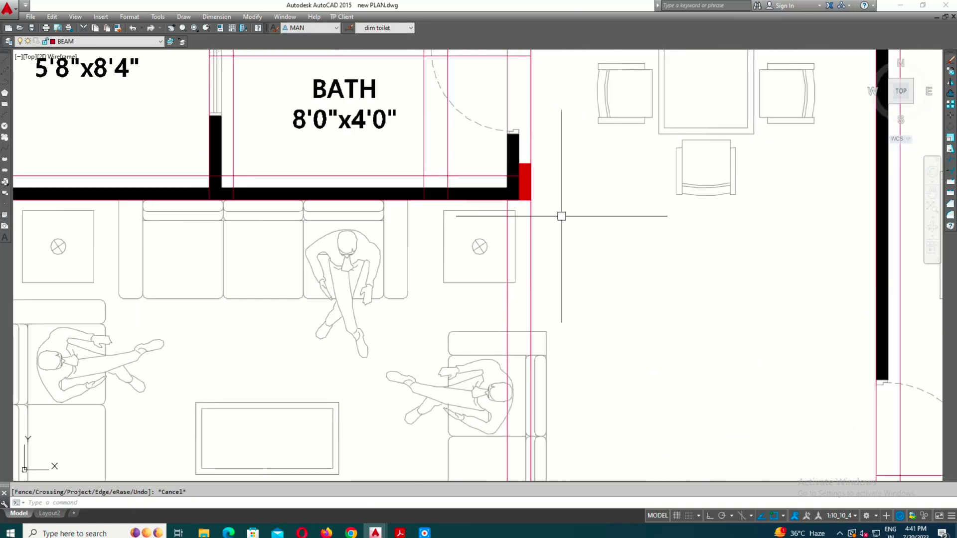
pyautogui.scroll(-2, 559, 214)
pyautogui.scroll(-1, 678, 325)
pyautogui.write('ex')
pyautogui.press('Return')
pyautogui.press('Return')
pyautogui.scroll(2, 459, 227)
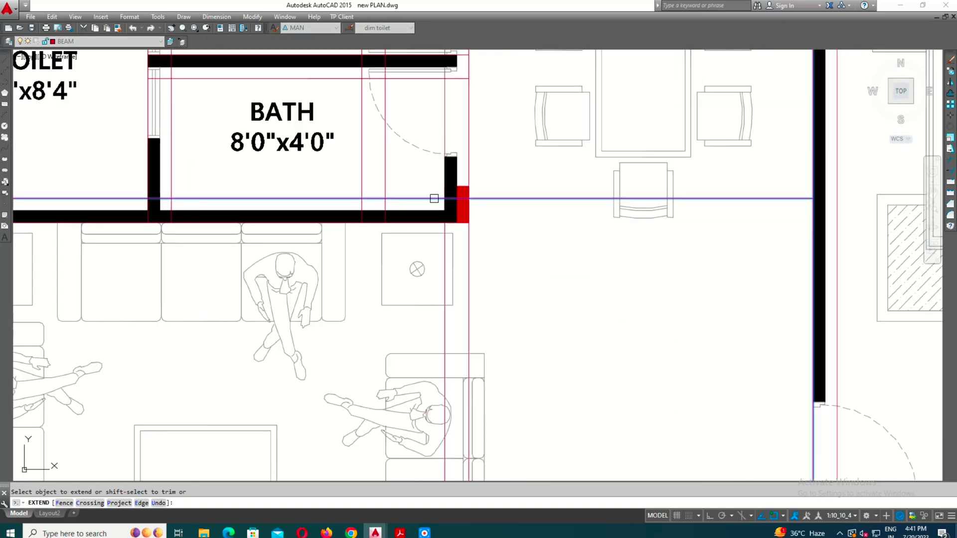
pyautogui.scroll(-3, 433, 224)
pyautogui.press('Escape')
# Erase the two stray vertical guide lines through the toilet
pyautogui.scroll(4, 455, 204)
pyautogui.click(449, 189)
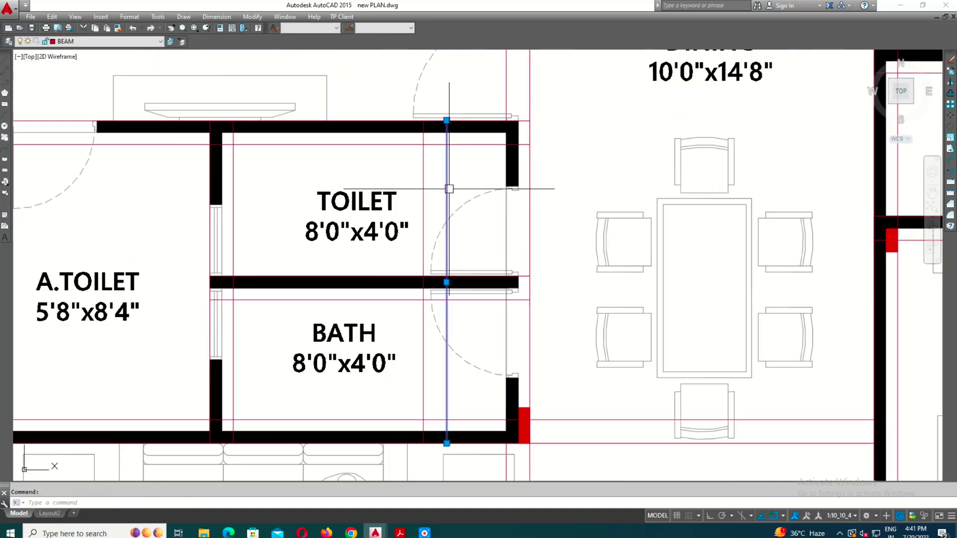
pyautogui.write('E')
pyautogui.press('Return')
pyautogui.scroll(-5, 605, 153)
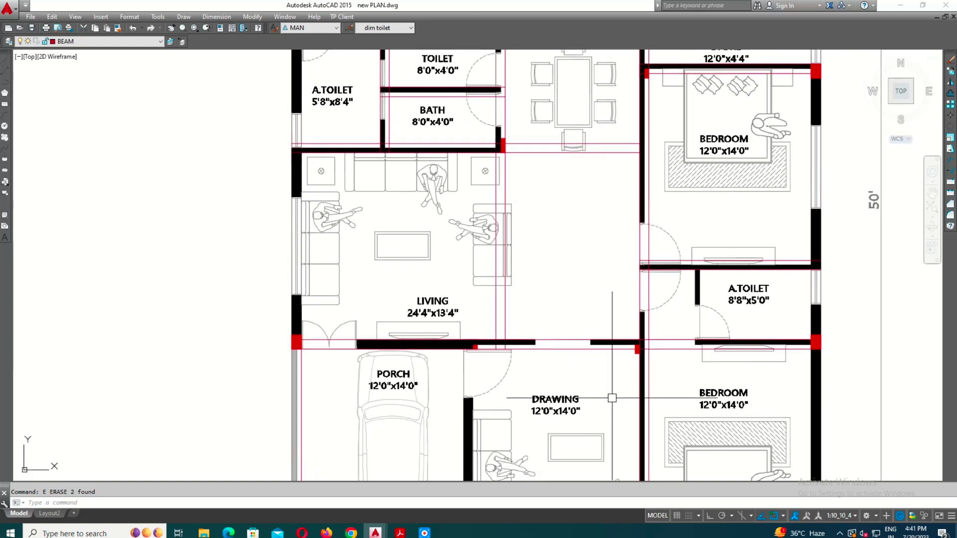
# Trim the guide lines near the kitchen with a crossing sweep
pyautogui.scroll(-2, 549, 294)
pyautogui.scroll(4, 611, 94)
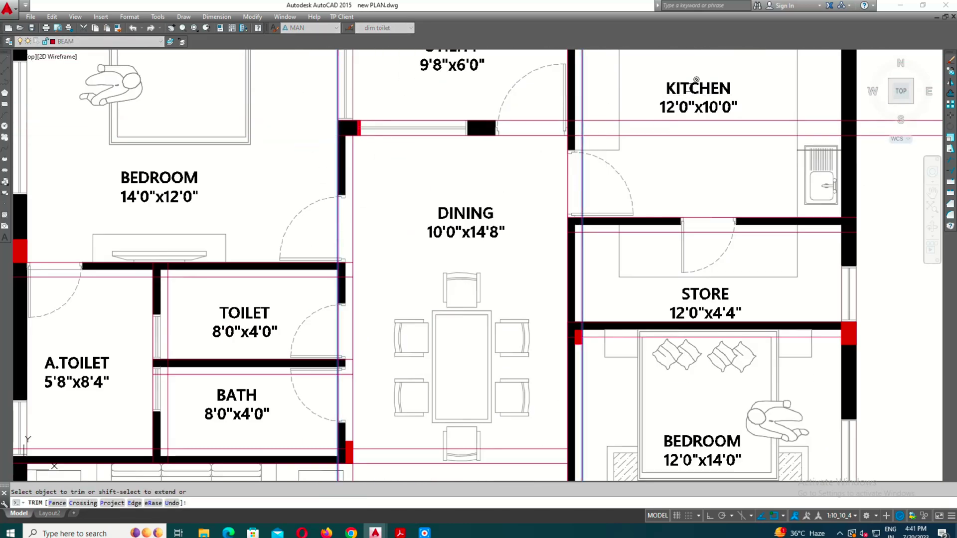
pyautogui.moveTo(656, 203); pyautogui.dragTo(634, 97)
pyautogui.scroll(-1, 605, 243)
pyautogui.press('Escape')
pyautogui.scroll(-2, 606, 244)
# Copy the two vertical lines at the living/drawing wall to the entrance wall corner
pyautogui.scroll(-2, 605, 243)
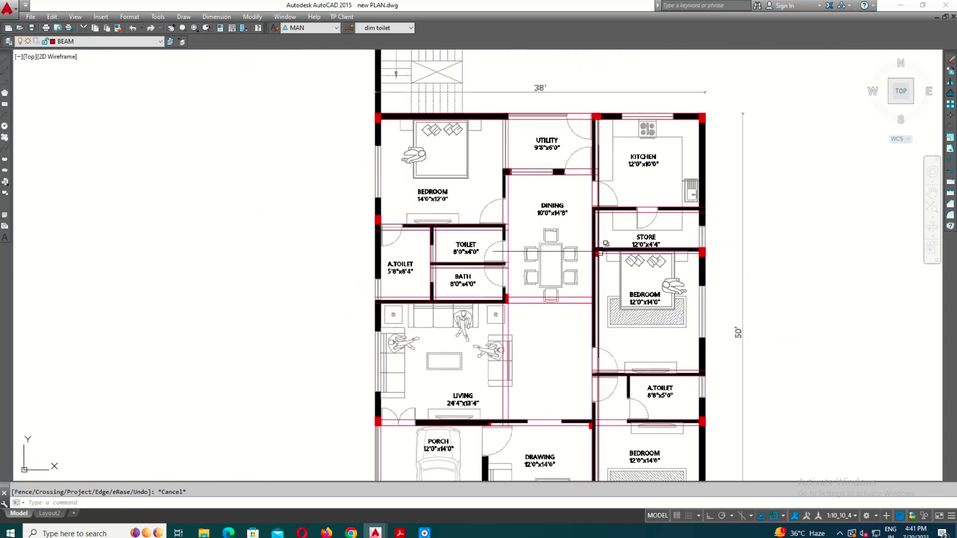
pyautogui.scroll(2, 598, 251)
pyautogui.moveTo(586, 273); pyautogui.dragTo(568, 94, button='middle')
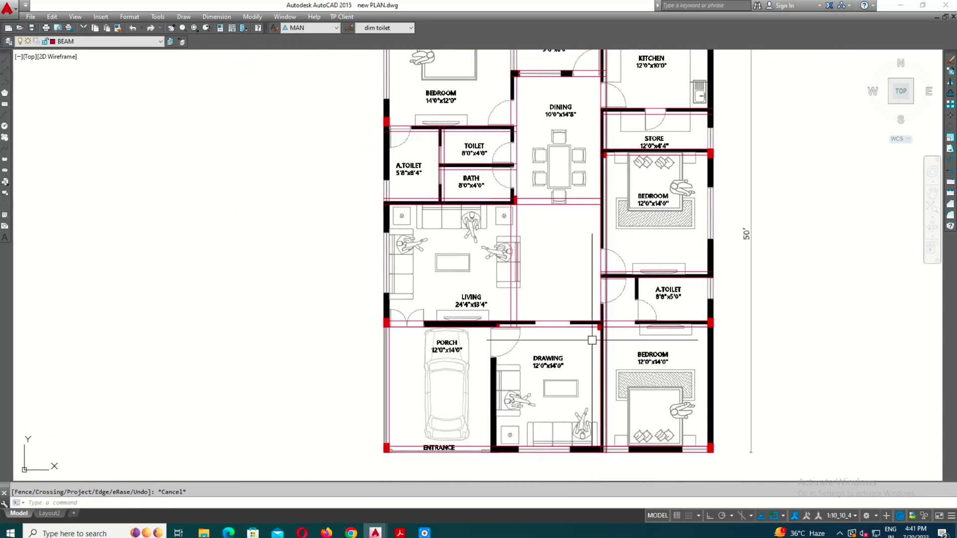
pyautogui.scroll(3, 549, 264)
pyautogui.scroll(2, 523, 205)
pyautogui.click(487, 210)
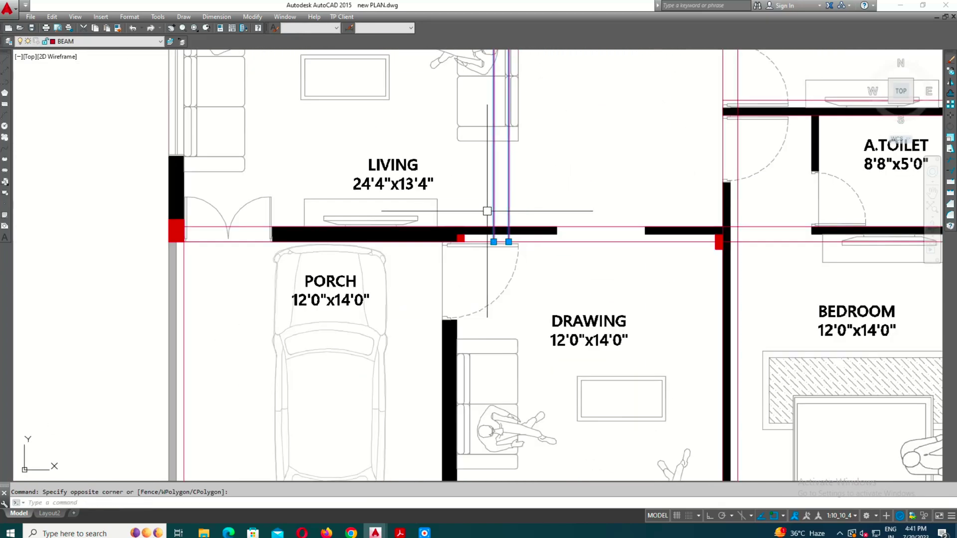
pyautogui.write('co')
pyautogui.press('Return')
pyautogui.click(509, 241)
pyautogui.scroll(3, 507, 353)
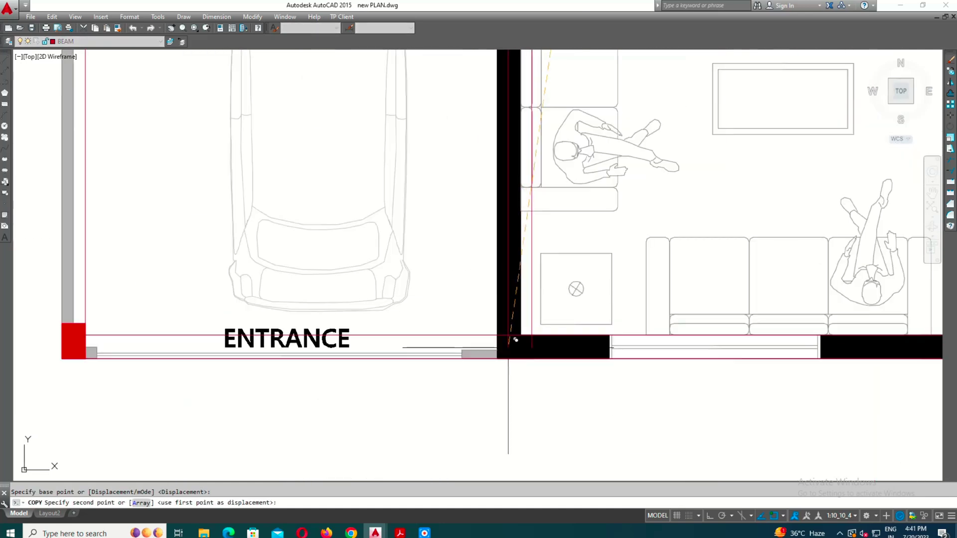
pyautogui.scroll(2, 504, 301)
pyautogui.click(504, 301)
pyautogui.scroll(-5, 504, 301)
pyautogui.scroll(4, 517, 173)
pyautogui.press('Escape')
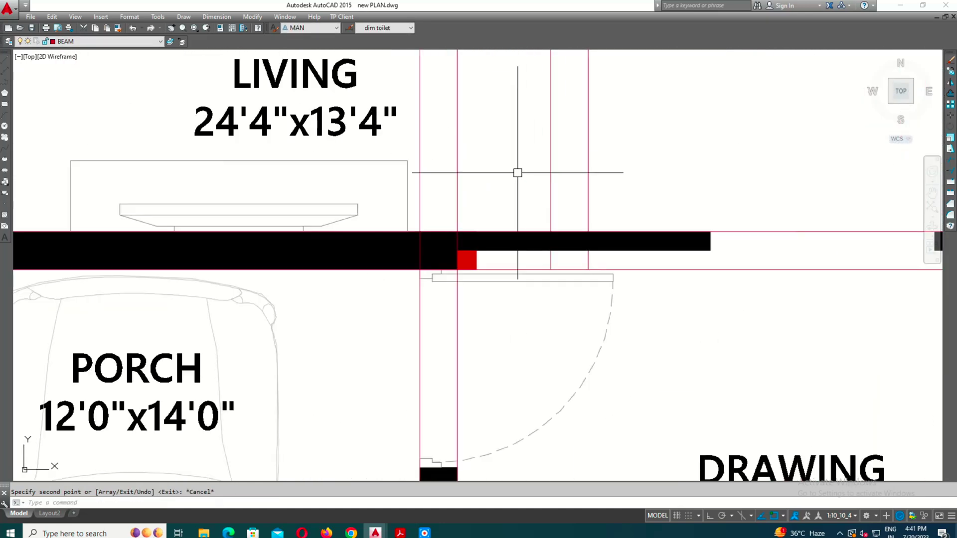
# Place a vertical construction line along the A.TOILET wall
pyautogui.click(623, 232)
pyautogui.press('Return')
pyautogui.click(470, 188)
pyautogui.press('Escape')
pyautogui.scroll(-6, 525, 284)
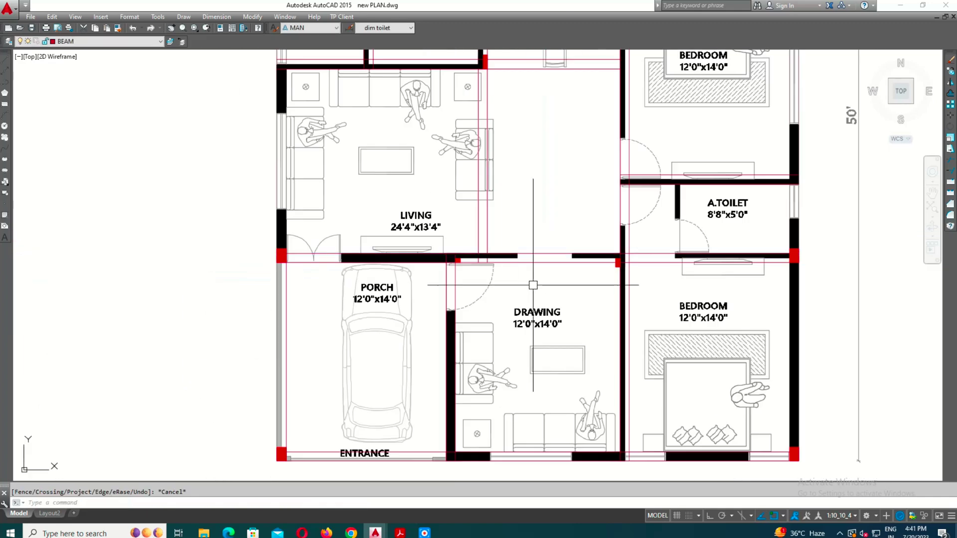
pyautogui.moveTo(577, 314)
pyautogui.mouseDown(button='middle')
pyautogui.moveTo(539, 206)
pyautogui.moveTo(528, 348)
pyautogui.mouseUp(button='middle')
pyautogui.scroll(3, 574, 266)
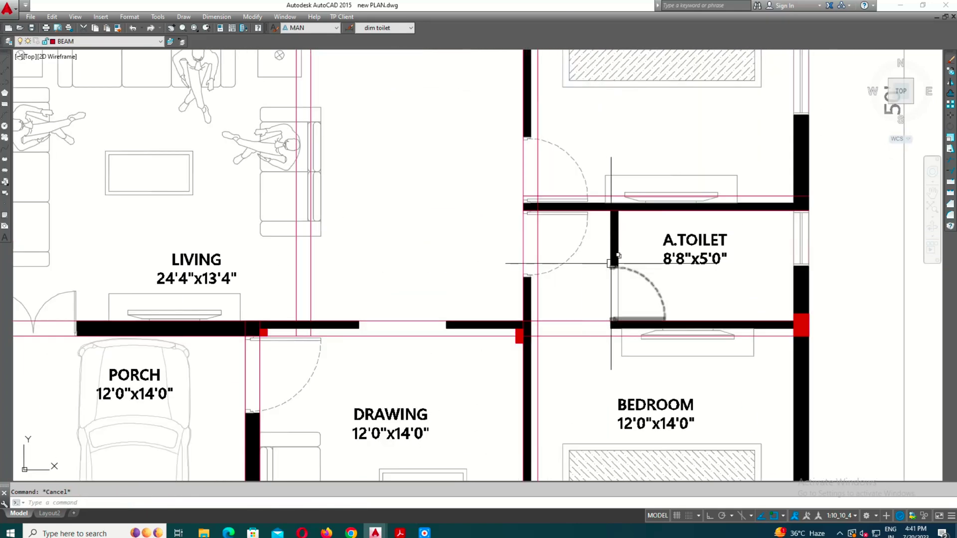
pyautogui.write('XL')
pyautogui.press('Return')
pyautogui.click(626, 267)
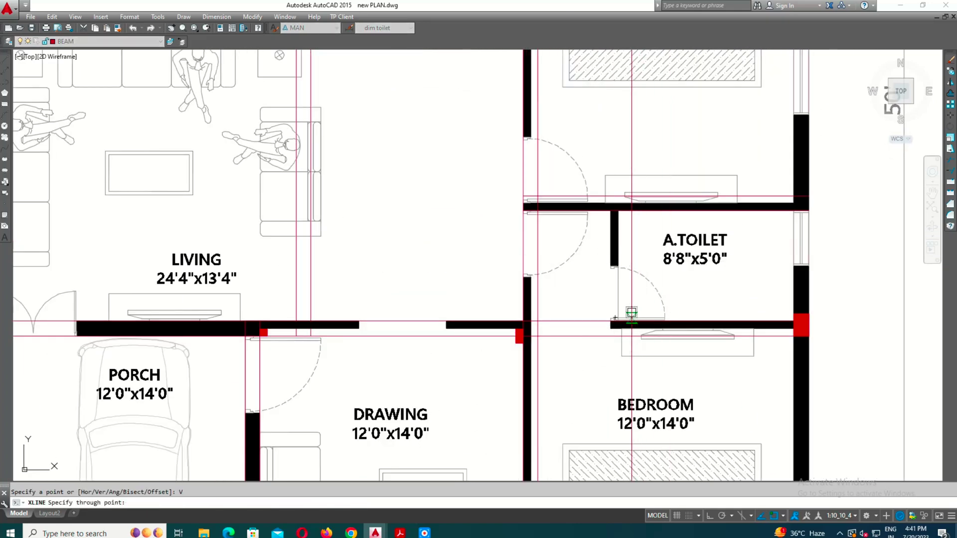
pyautogui.click(630, 314)
pyautogui.press('Escape')
# Offset the toilet wall line by the beam width
pyautogui.press('Return')
pyautogui.press('Return')
pyautogui.click(645, 183)
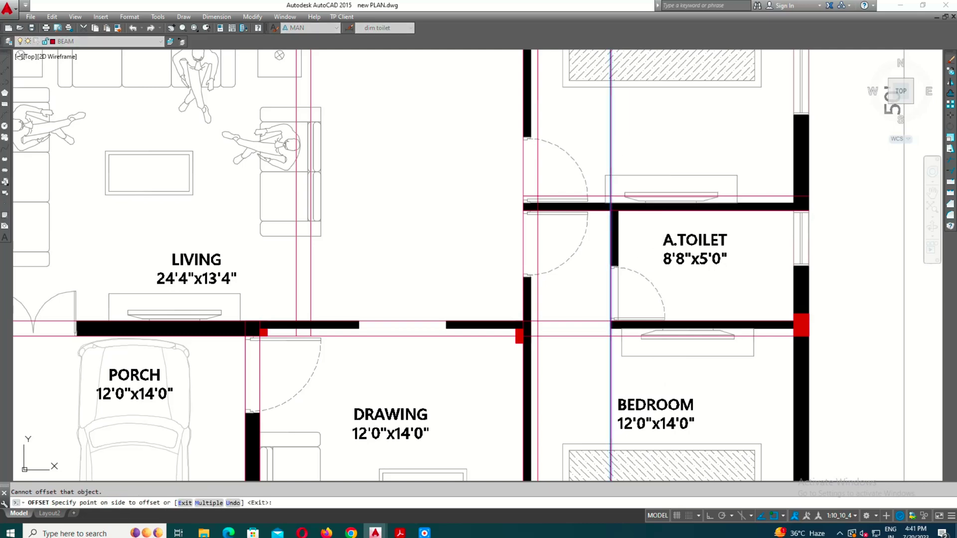
pyautogui.click(672, 225)
pyautogui.press('Escape')
pyautogui.scroll(3, 672, 225)
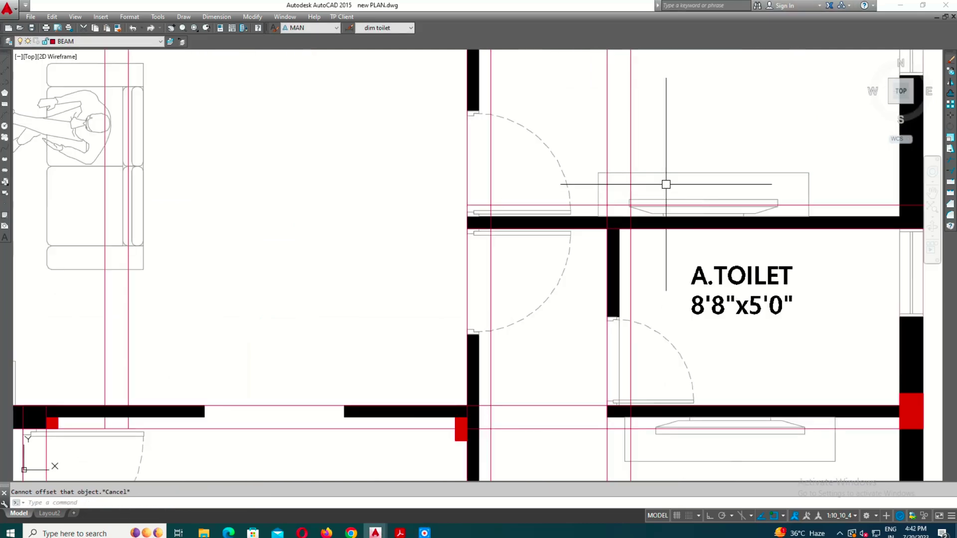
pyautogui.scroll(3, 668, 186)
# Trim the construction lines around the toilet wall
pyautogui.write('tr')
pyautogui.press('Return')
pyautogui.click(582, 209)
pyautogui.scroll(-3, 582, 209)
pyautogui.click(559, 324)
pyautogui.press('Return')
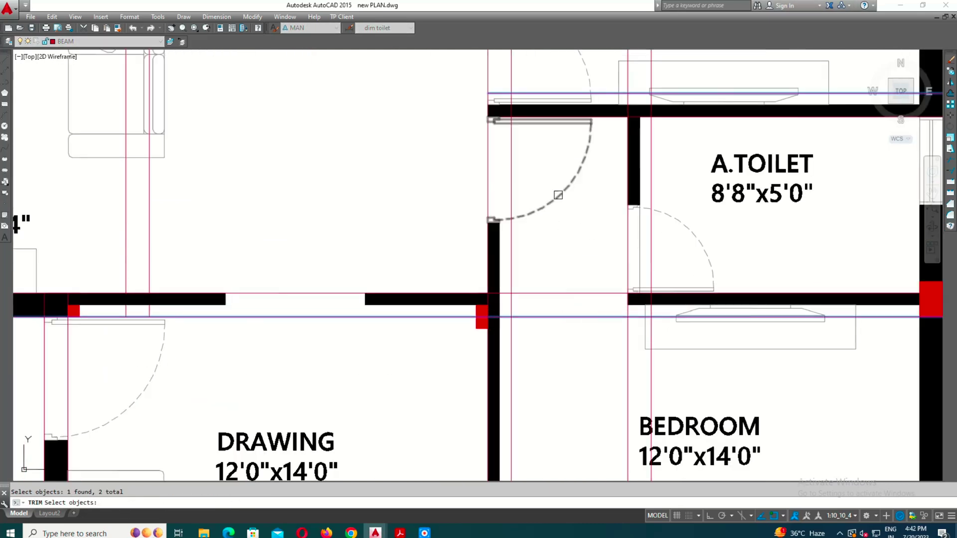
pyautogui.scroll(-2, 561, 323)
pyautogui.press('Escape')
# Recentre on the upper plan and extend the lines to the boundary
pyautogui.scroll(-4, 559, 108)
pyautogui.scroll(-2, 589, 175)
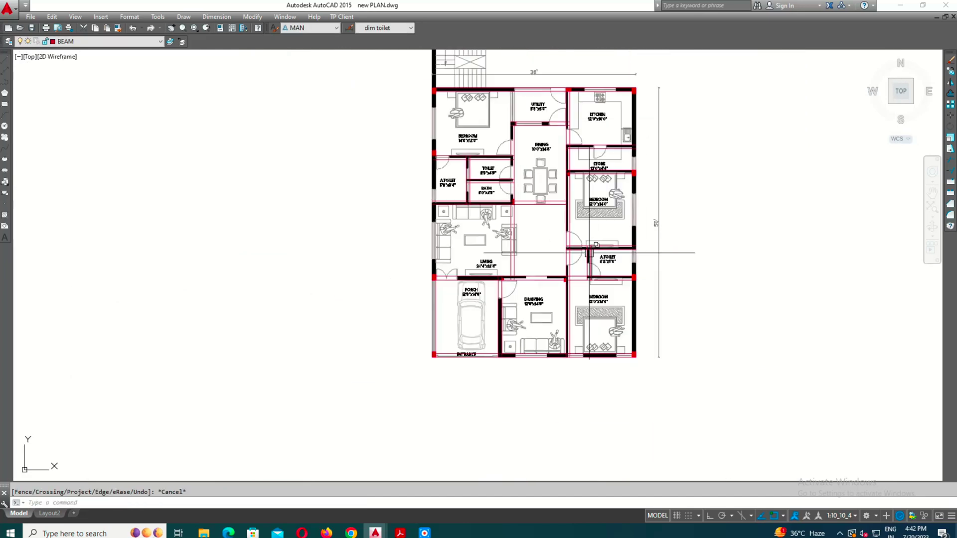
pyautogui.scroll(2, 598, 209)
pyautogui.scroll(-1, 615, 239)
pyautogui.moveTo(614, 239)
pyautogui.mouseDown(button='middle')
pyautogui.moveTo(651, 291)
pyautogui.moveTo(658, 336)
pyautogui.moveTo(651, 273)
pyautogui.mouseUp(button='middle')
pyautogui.scroll(-2, 535, 298)
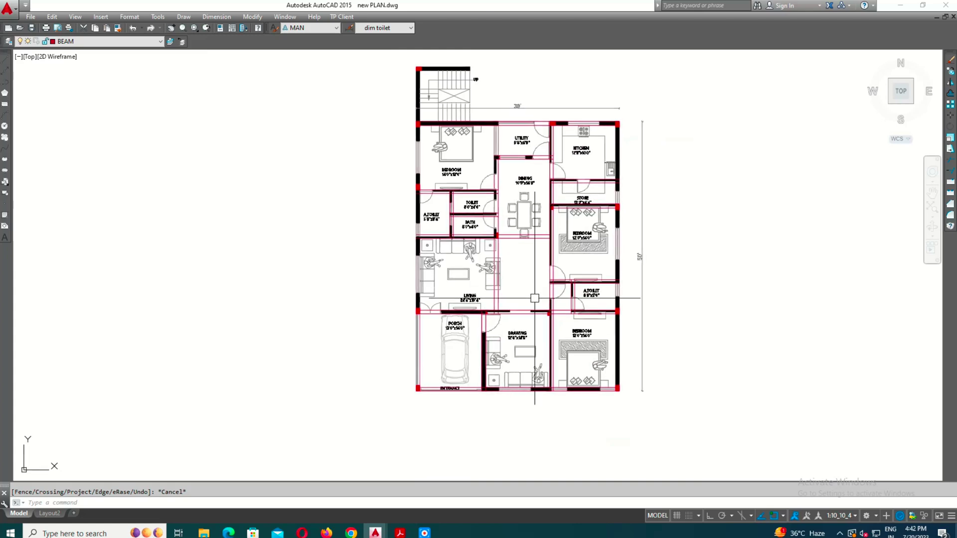
pyautogui.moveTo(431, 53); pyautogui.dragTo(429, 158, button='middle')
pyautogui.scroll(2, 429, 158)
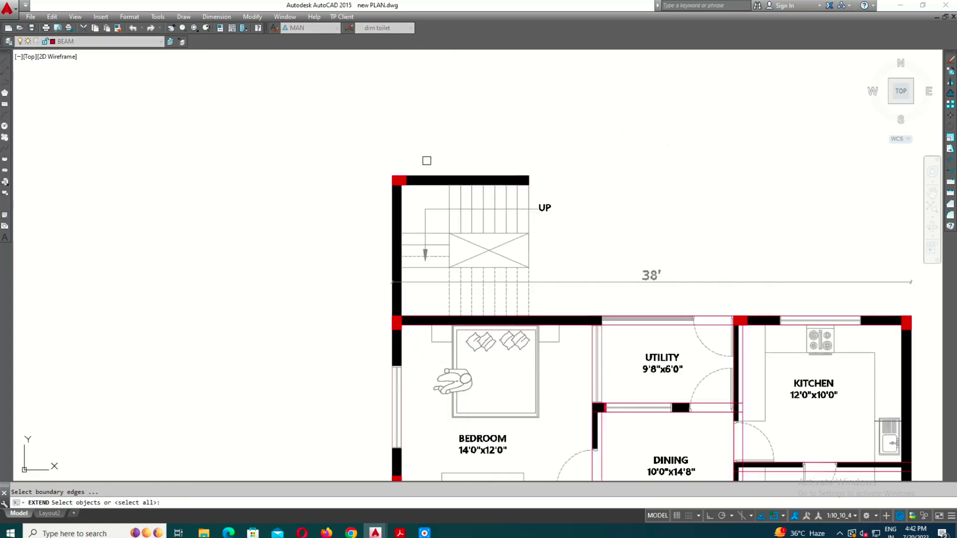
pyautogui.scroll(-1, 429, 122)
pyautogui.press('Return')
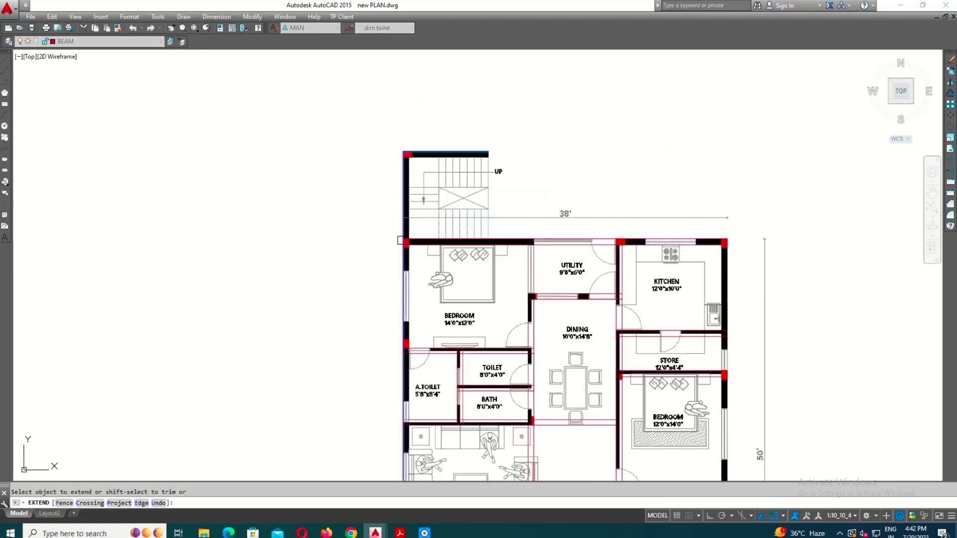
pyautogui.scroll(2, 493, 215)
pyautogui.scroll(1, 548, 239)
pyautogui.press('Escape')
# Copy the top bedroom wall line toward the stair area
pyautogui.click(593, 260)
pyautogui.write('co')
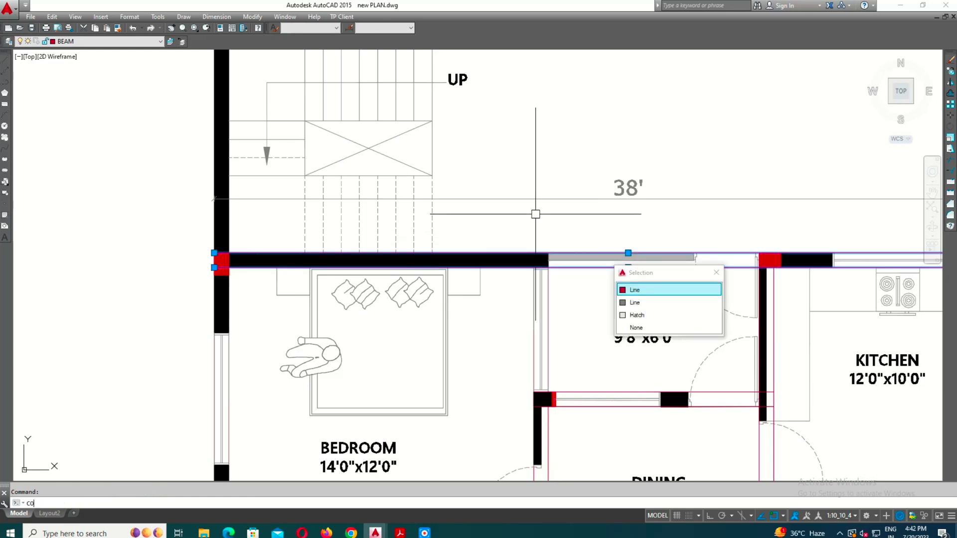
pyautogui.press('Return')
pyautogui.moveTo(245, 275); pyautogui.dragTo(392, 269, button='middle')
pyautogui.click(361, 248)
pyautogui.scroll(-3, 361, 247)
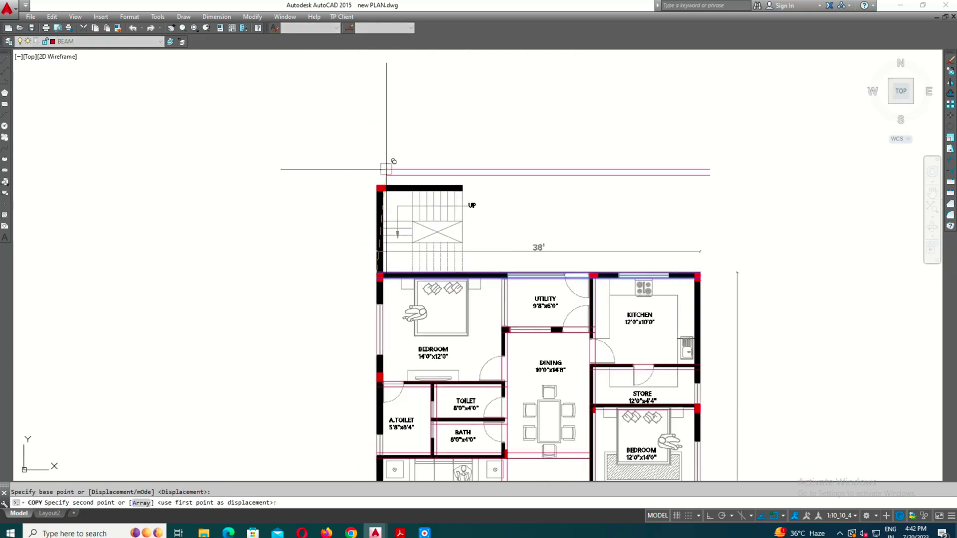
pyautogui.scroll(3, 380, 180)
pyautogui.scroll(-1, 333, 207)
pyautogui.press('Escape')
pyautogui.moveTo(334, 207); pyautogui.dragTo(597, 200, button='middle')
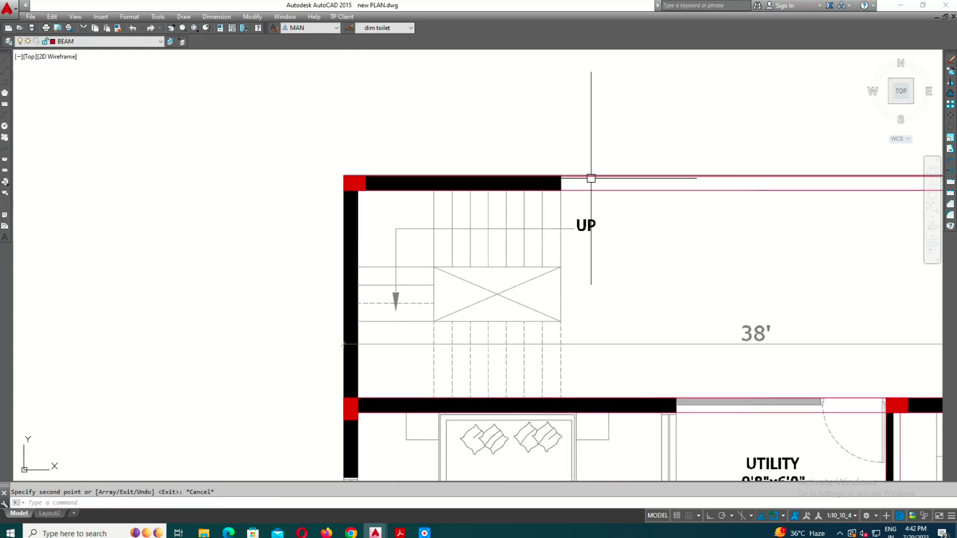
pyautogui.write('XL')
# Draw a vertical XLINE at the stair wall corner and offset it 8" to the right
pyautogui.press('Return')
pyautogui.write('v')
pyautogui.press('Return')
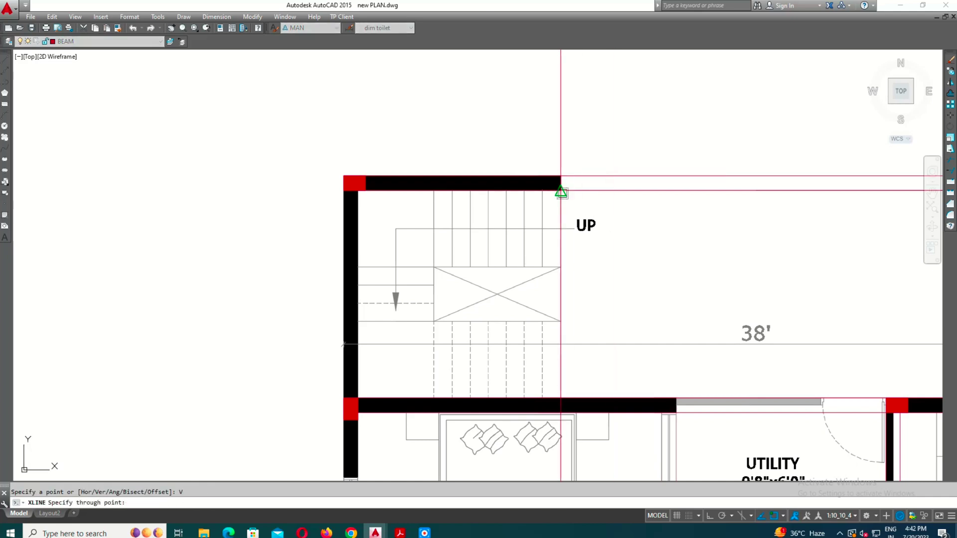
pyautogui.click(561, 191)
pyautogui.press('Escape')
pyautogui.click(561, 153)
pyautogui.click(652, 148)
pyautogui.press('Escape')
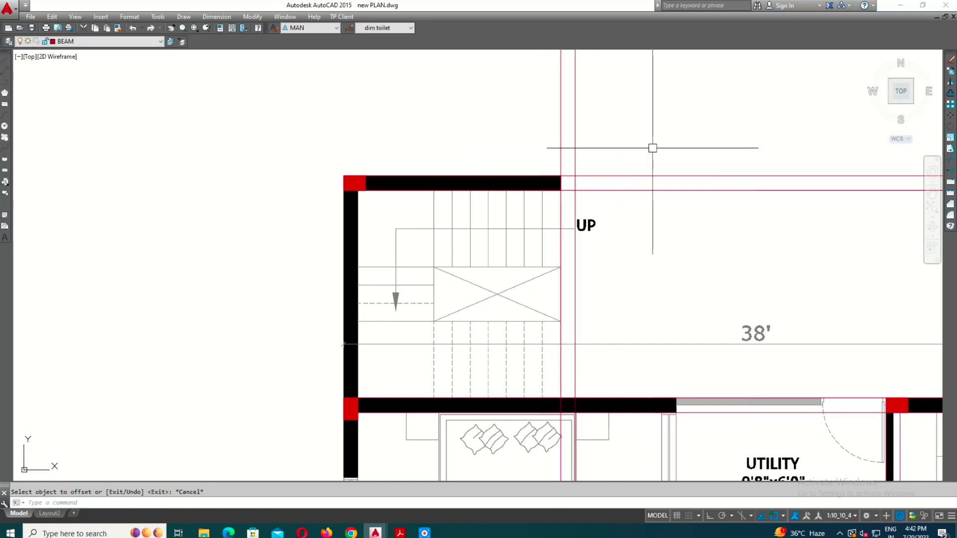
pyautogui.press('Escape')
pyautogui.scroll(2, 599, 159)
pyautogui.write('o')
pyautogui.press('Return')
pyautogui.write('8')
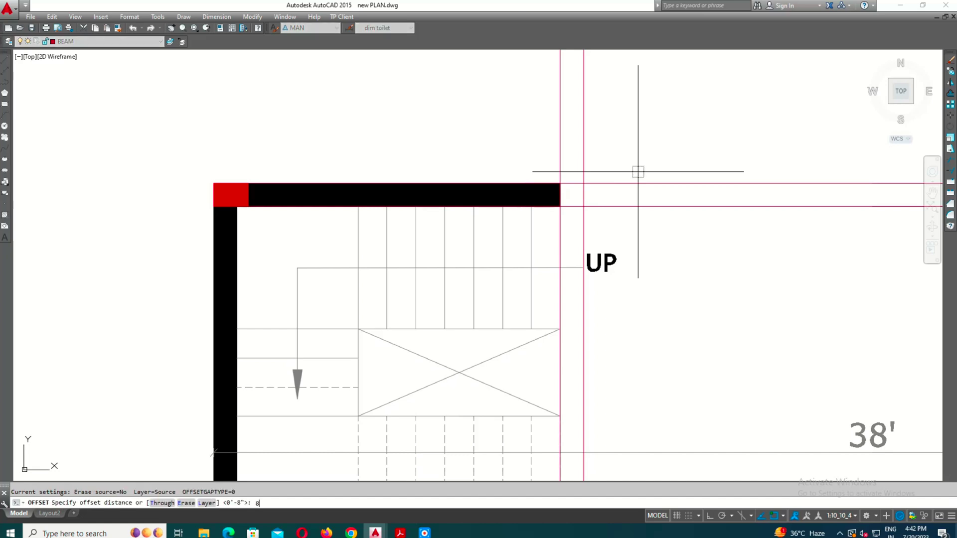
pyautogui.press('Escape')
# Trim the excess magenta lines beyond the stair wall
pyautogui.write('tr')
pyautogui.press('Return')
pyautogui.click(583, 192)
pyautogui.scroll(-3, 578, 209)
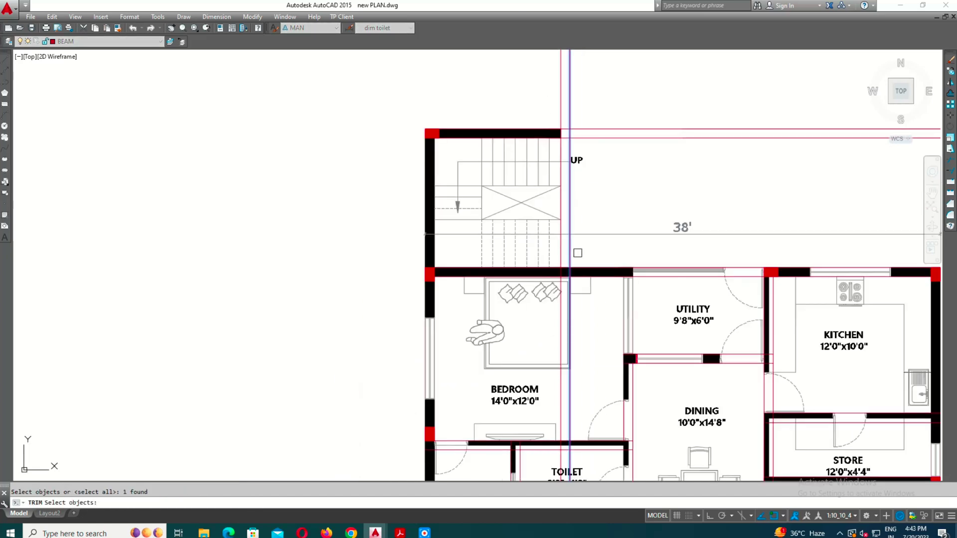
pyautogui.scroll(3, 648, 270)
pyautogui.click(523, 284)
pyautogui.scroll(-4, 585, 134)
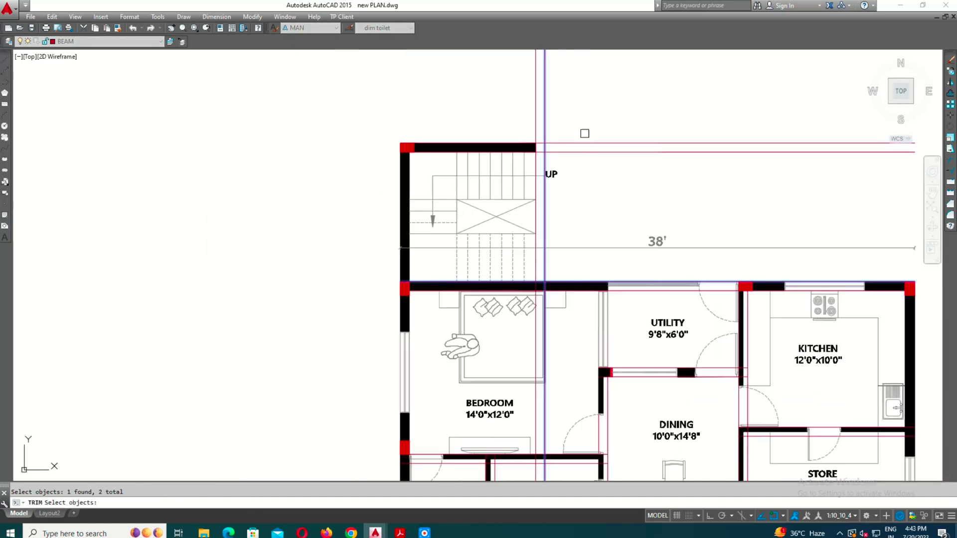
pyautogui.click(603, 152)
pyautogui.click(603, 143)
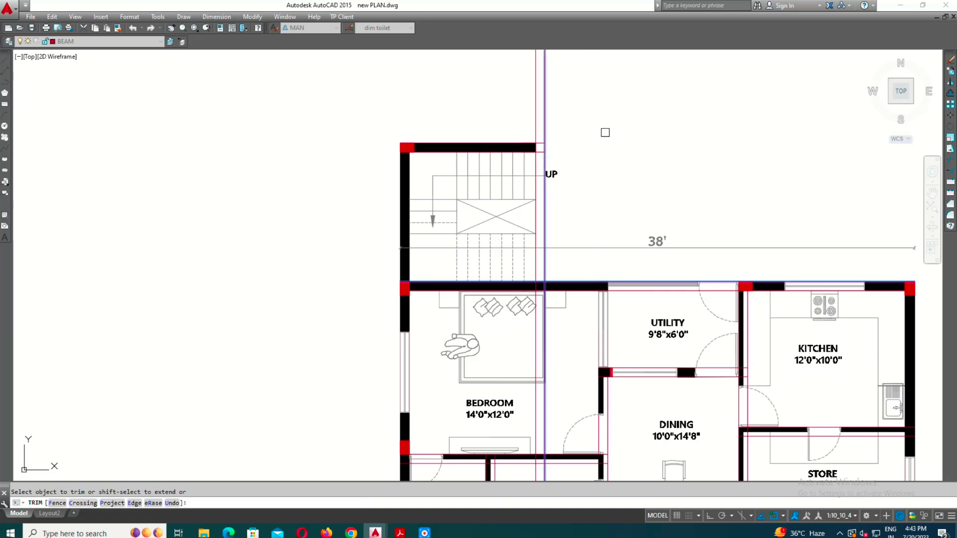
pyautogui.click(545, 120)
pyautogui.click(536, 120)
pyautogui.press('Escape')
pyautogui.press('Escape')
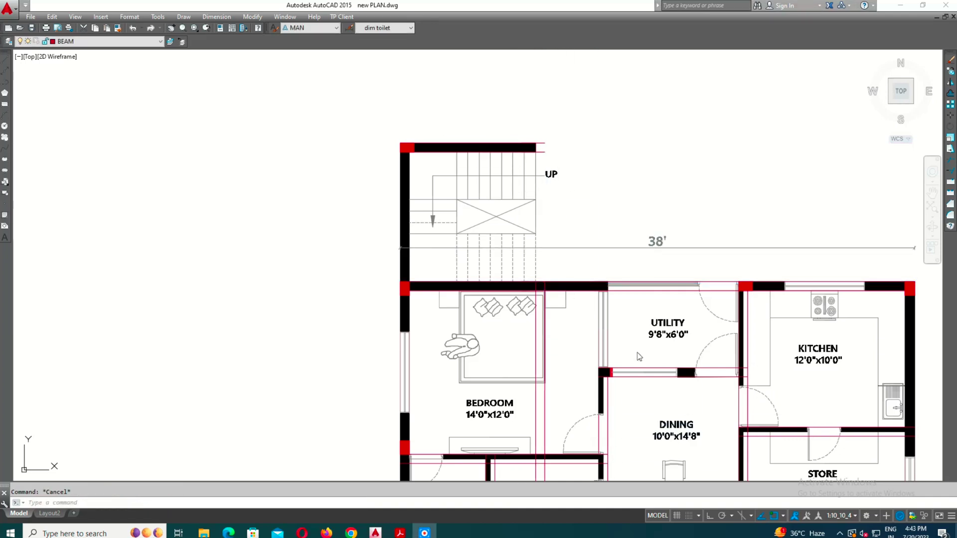
# Fillet the beam lines to close the corner beside the stair
pyautogui.scroll(2, 544, 140)
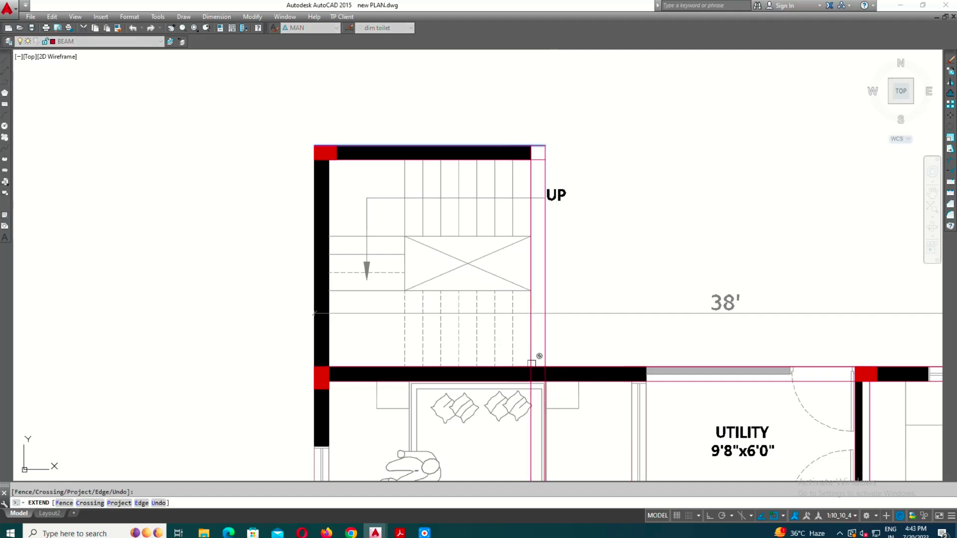
pyautogui.press('Escape')
pyautogui.scroll(-2, 548, 224)
pyautogui.press('Return')
pyautogui.press('Escape')
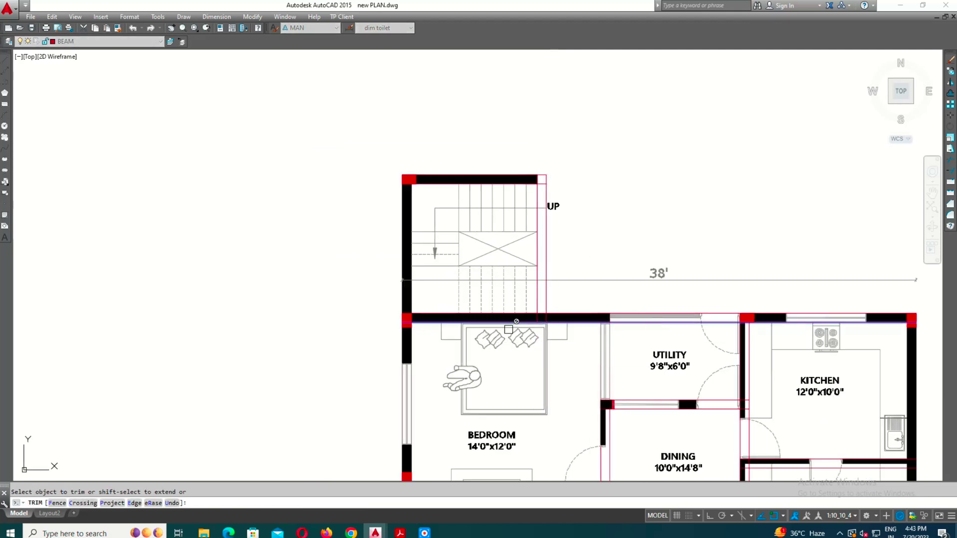
pyautogui.scroll(-2, 472, 259)
pyautogui.write('f')
pyautogui.press('Return')
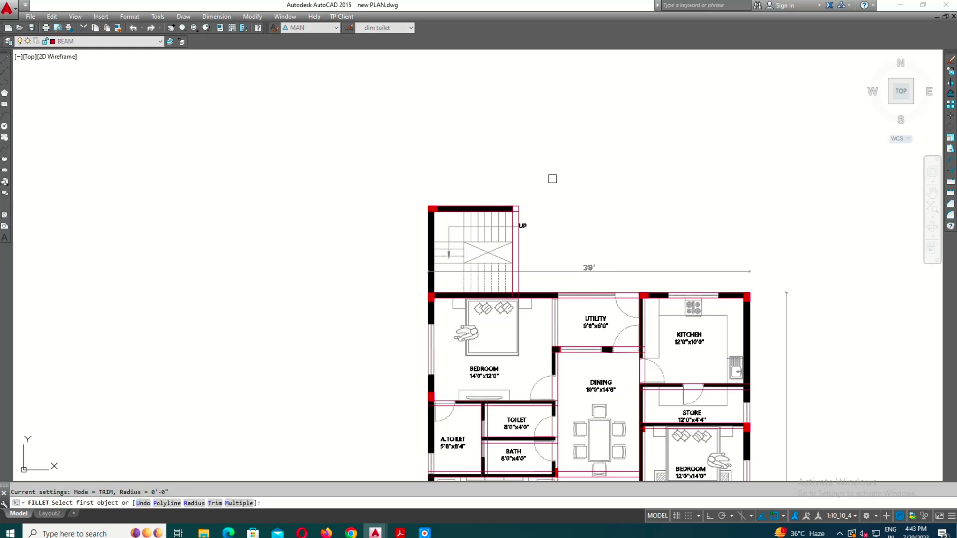
pyautogui.click(573, 279)
pyautogui.scroll(2, 595, 286)
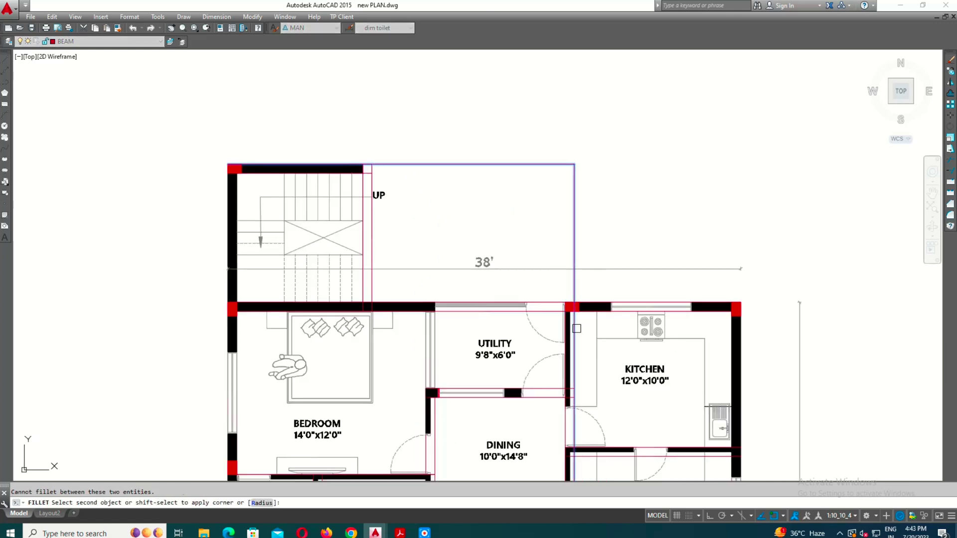
pyautogui.press('Escape')
# Offset the line above the stair
pyautogui.write('o')
pyautogui.press('Return')
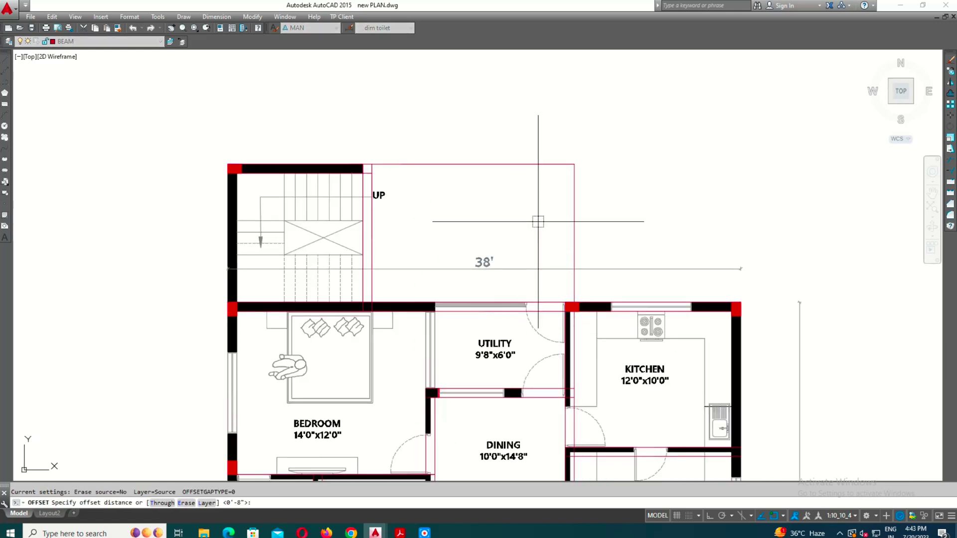
pyautogui.scroll(2, 388, 171)
pyautogui.scroll(-4, 399, 189)
pyautogui.click(490, 182)
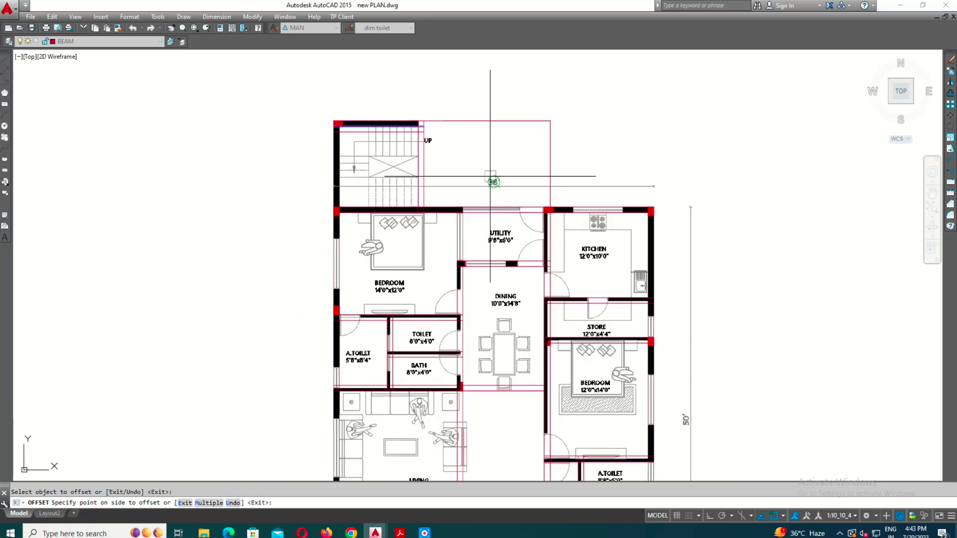
pyautogui.scroll(2, 549, 259)
# Fillet the top edge to close the stair beam rectangle
pyautogui.write('f')
pyautogui.press('Return')
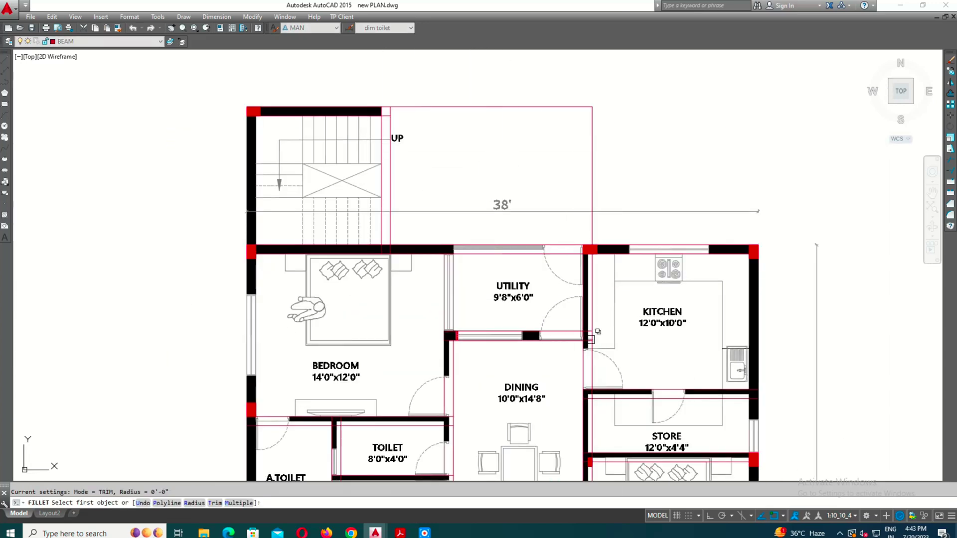
pyautogui.scroll(4, 573, 381)
pyautogui.scroll(-3, 430, 229)
pyautogui.scroll(1, 416, 236)
pyautogui.click(416, 237)
pyautogui.scroll(-3, 416, 236)
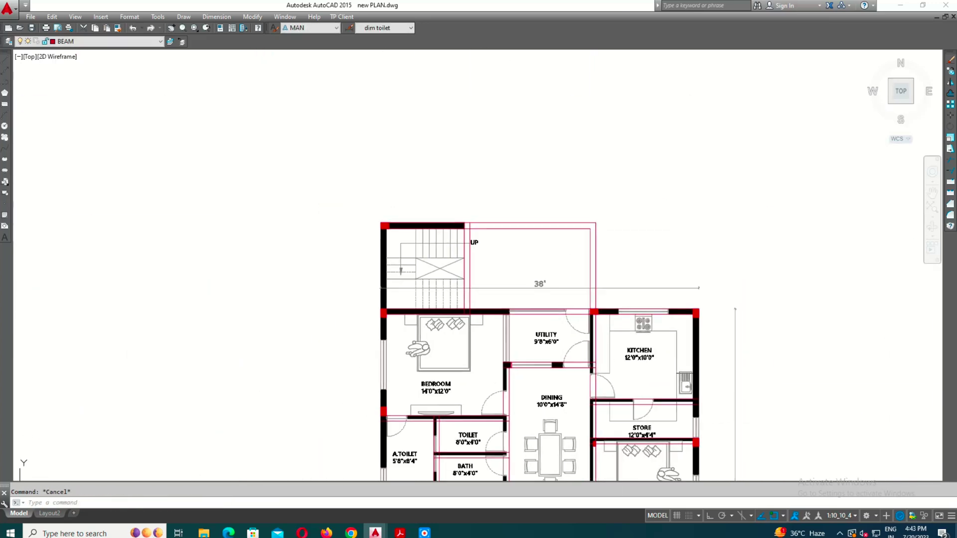
pyautogui.scroll(-2, 658, 265)
pyautogui.press('Escape')
# Open the layer list and place the copied beam layout to the right of the plan
pyautogui.scroll(2, 598, 362)
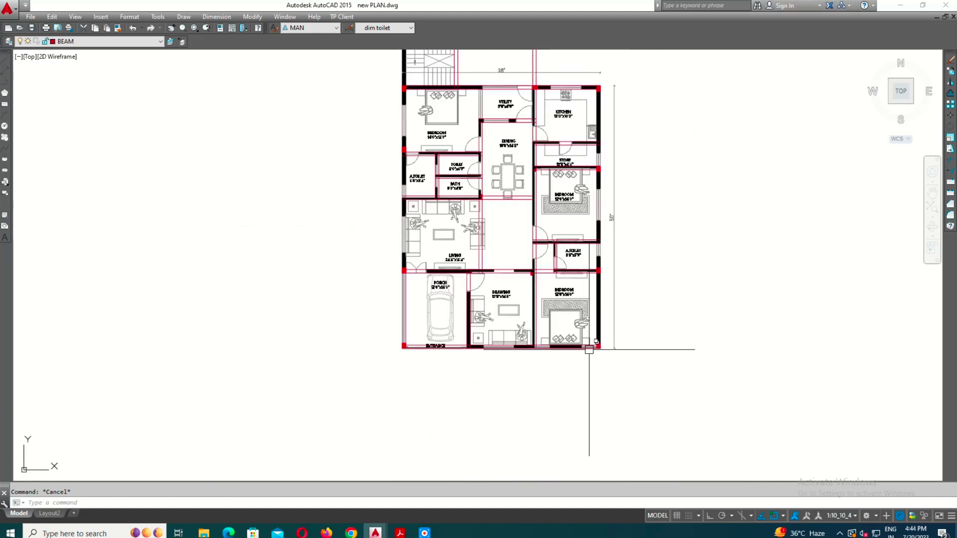
pyautogui.moveTo(564, 349); pyautogui.dragTo(560, 400, button='middle')
pyautogui.write('a')
pyautogui.press('Return')
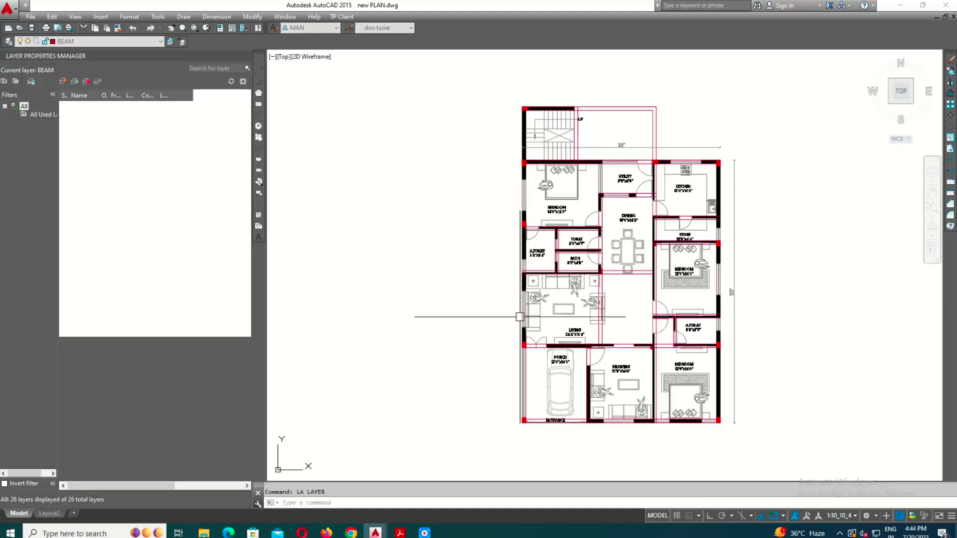
pyautogui.click(132, 223)
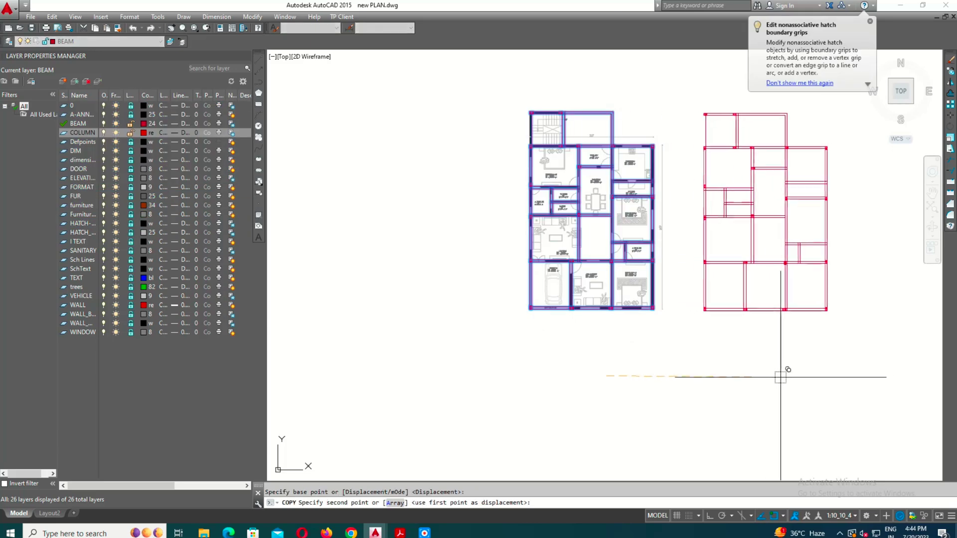
pyautogui.click(754, 360)
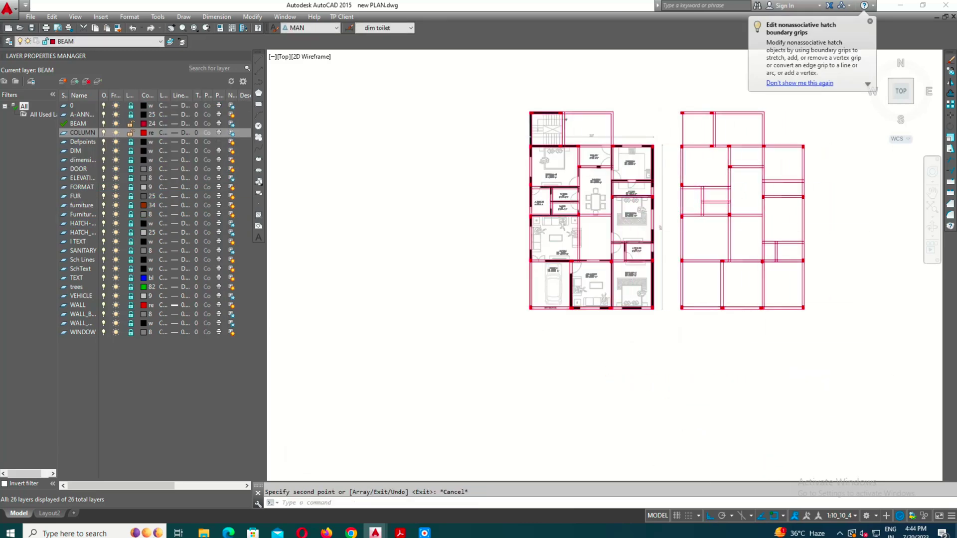
pyautogui.scroll(2, 544, 199)
pyautogui.scroll(1, 545, 199)
pyautogui.scroll(1, 545, 213)
pyautogui.write('f')
pyautogui.press('Return')
pyautogui.click(544, 213)
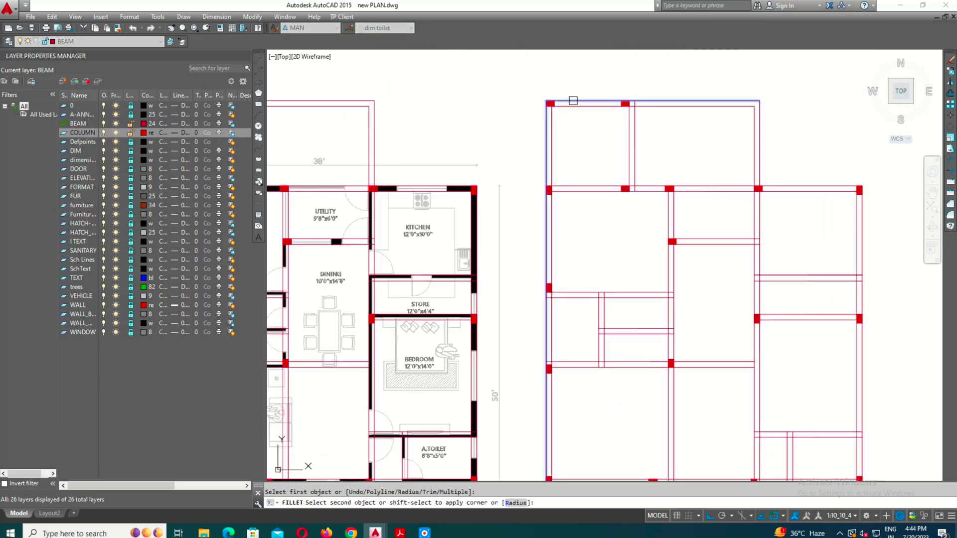
pyautogui.press('Escape')
pyautogui.scroll(-4, 280, 156)
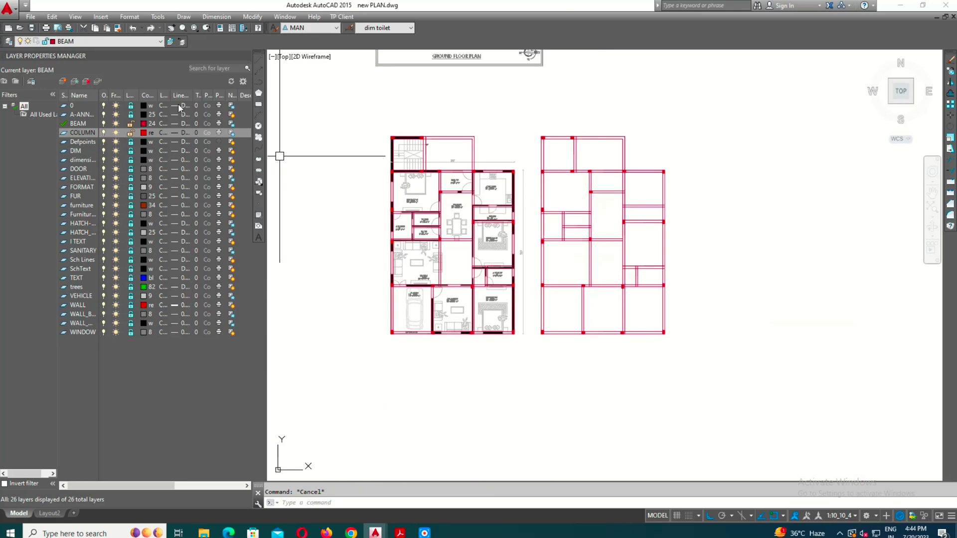
# Unlock all layers in Layer Properties, then window-select the whole beam layout
pyautogui.hotkey('ctrl', 'a')
pyautogui.click(132, 124)
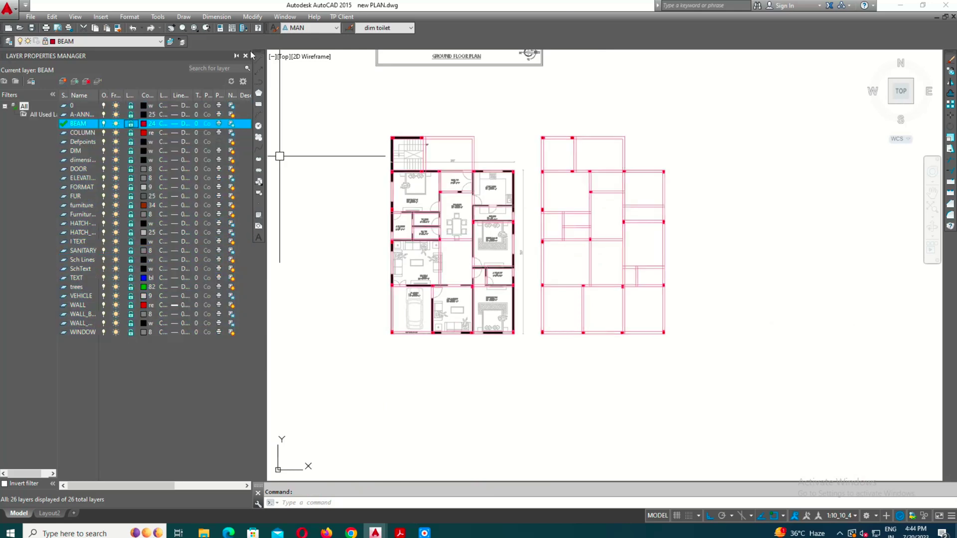
pyautogui.click(245, 56)
pyautogui.write('L')
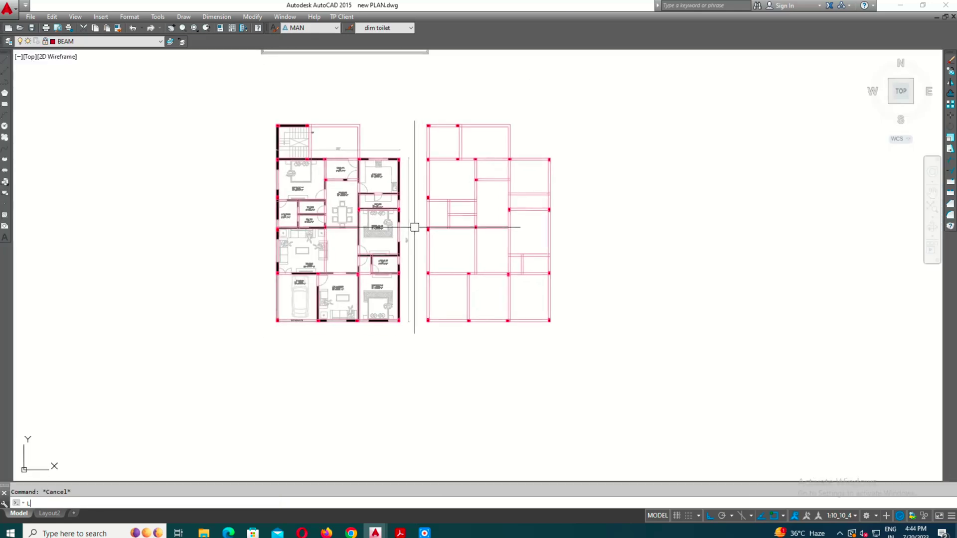
pyautogui.write('a')
pyautogui.press('Return')
pyautogui.click(131, 205)
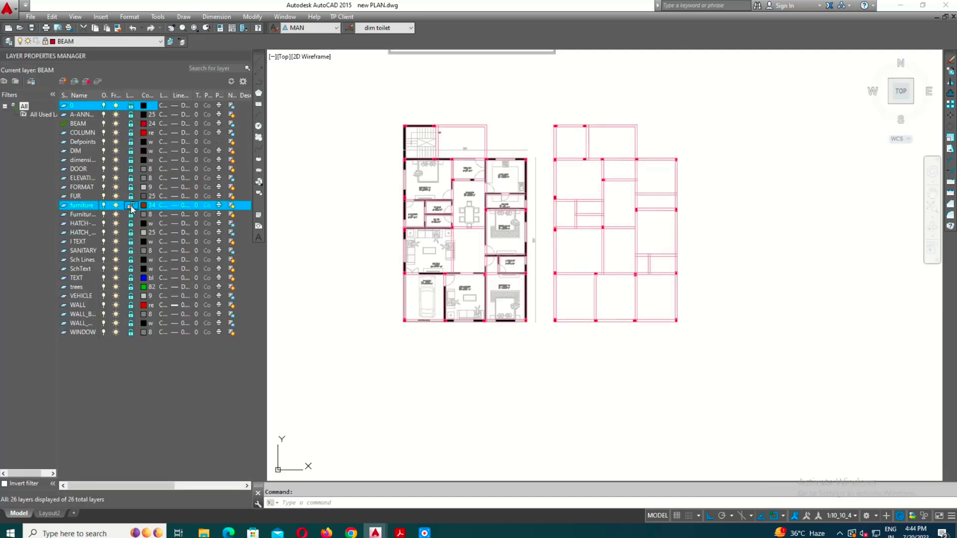
pyautogui.hotkey('ctrl', 'a')
pyautogui.click(131, 196)
pyautogui.click(259, 61)
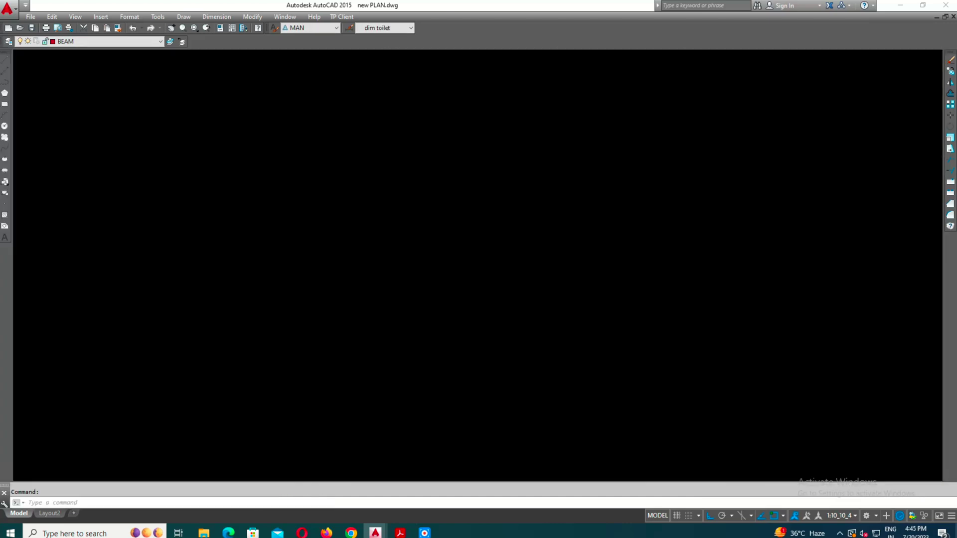
pyautogui.click(431, 116)
pyautogui.click(583, 337)
# Start moving the beam layout from a base point, then cancel the move
pyautogui.write('m')
pyautogui.press('Return')
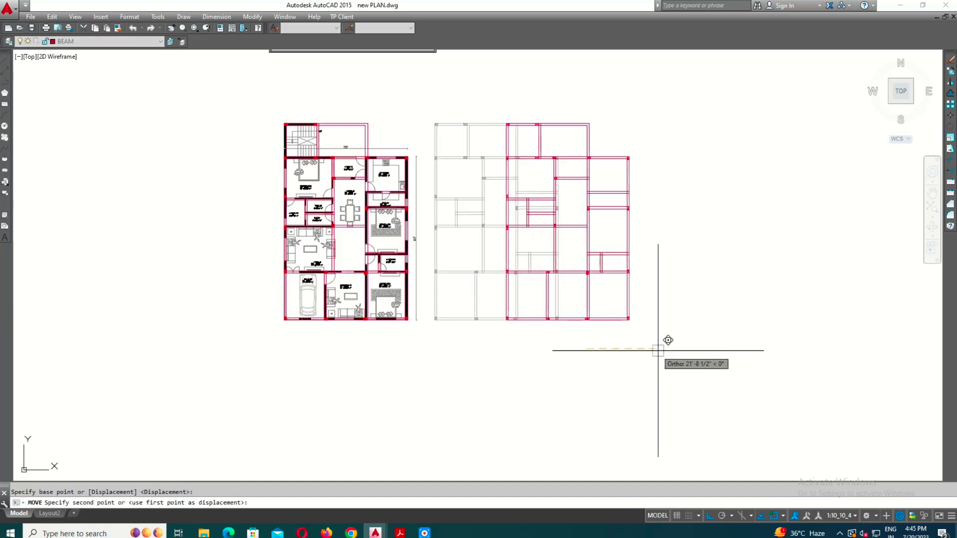
pyautogui.click(658, 337)
pyautogui.scroll(2, 578, 164)
pyautogui.press('Escape')
# Trim the overlapping beam lines caught in a window at the first junction
pyautogui.scroll(5, 505, 203)
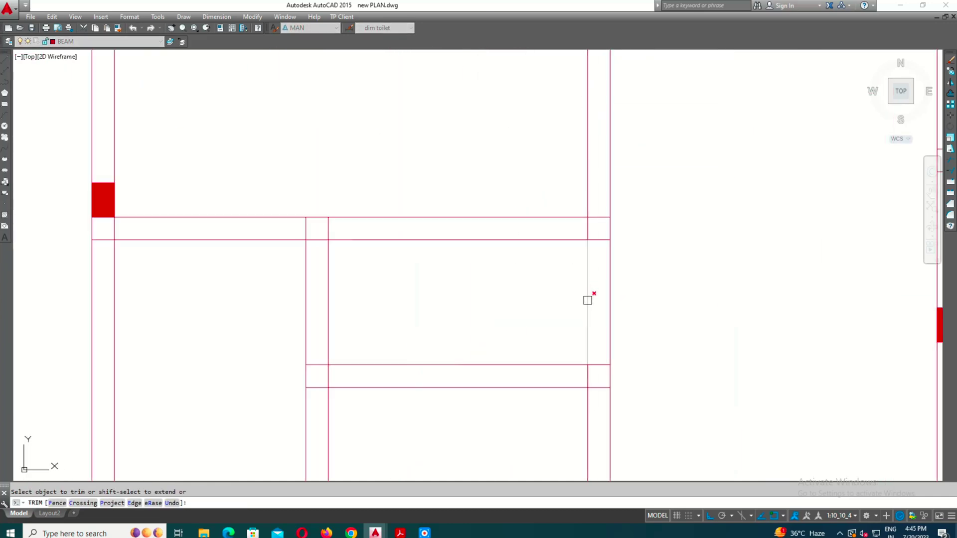
pyautogui.scroll(-2, 600, 333)
pyautogui.scroll(2, 439, 241)
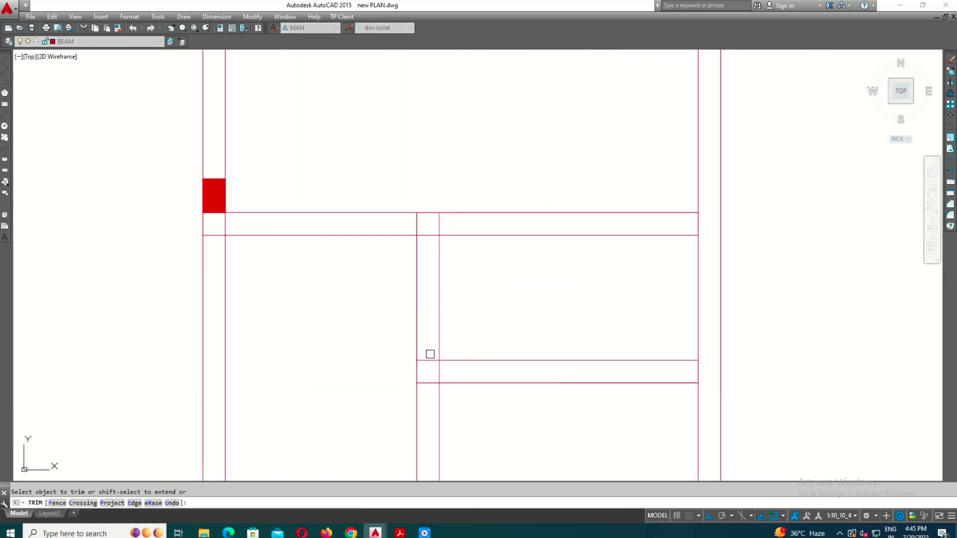
pyautogui.scroll(2, 380, 231)
pyautogui.scroll(-4, 405, 204)
pyautogui.scroll(-2, 404, 204)
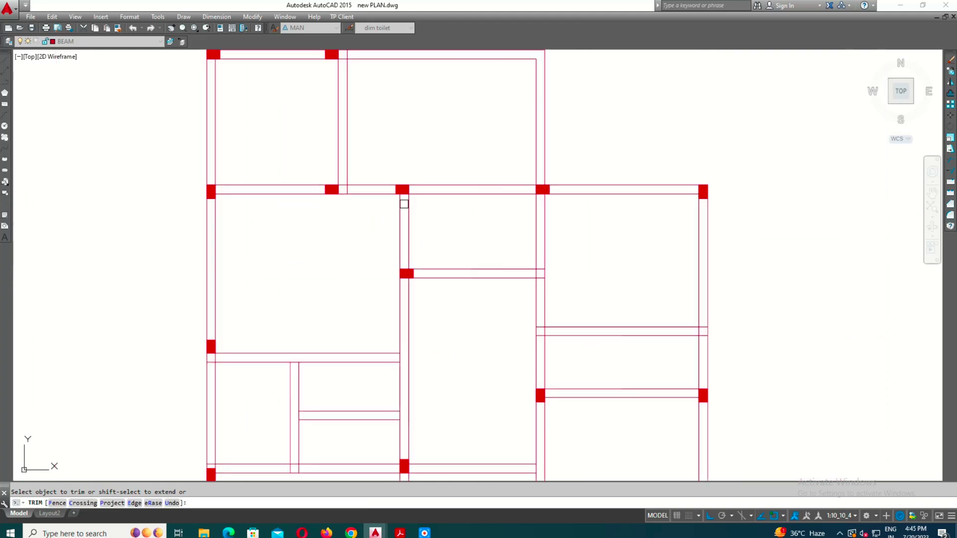
pyautogui.scroll(3, 349, 249)
pyautogui.scroll(-3, 398, 299)
pyautogui.scroll(-2, 457, 355)
pyautogui.scroll(4, 601, 257)
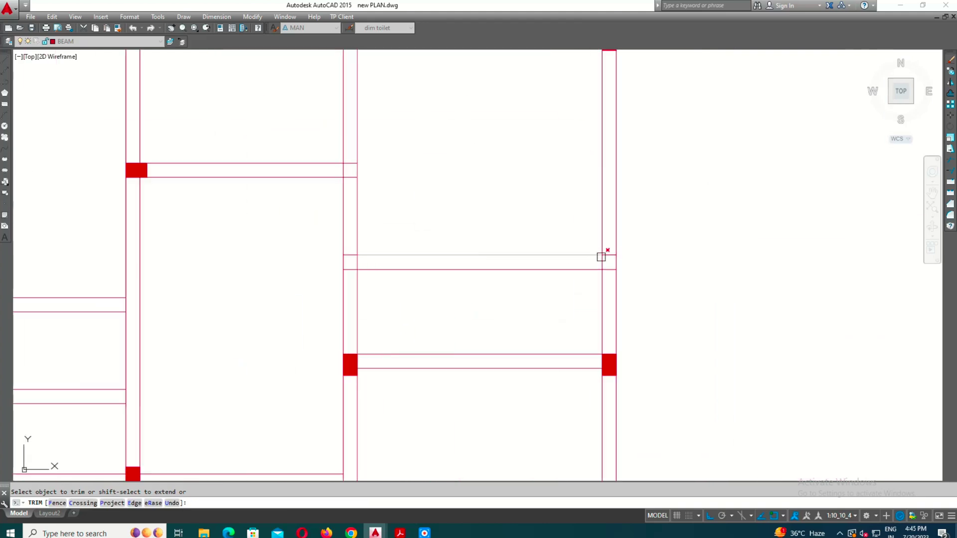
pyautogui.scroll(2, 608, 274)
pyautogui.scroll(-2, 382, 222)
pyautogui.click(382, 222)
pyautogui.scroll(-2, 442, 322)
pyautogui.scroll(4, 440, 201)
pyautogui.click(440, 201)
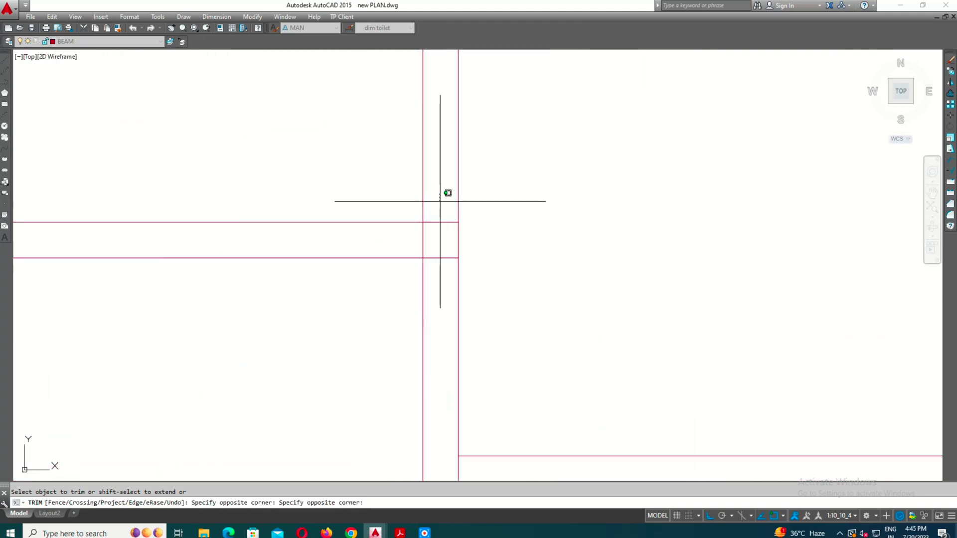
pyautogui.scroll(-3, 440, 201)
pyautogui.press('Escape')
# Trim the extra beam line at the remaining junction and pan to show both plans
pyautogui.scroll(2, 479, 297)
pyautogui.scroll(-2, 630, 438)
pyautogui.scroll(2, 529, 414)
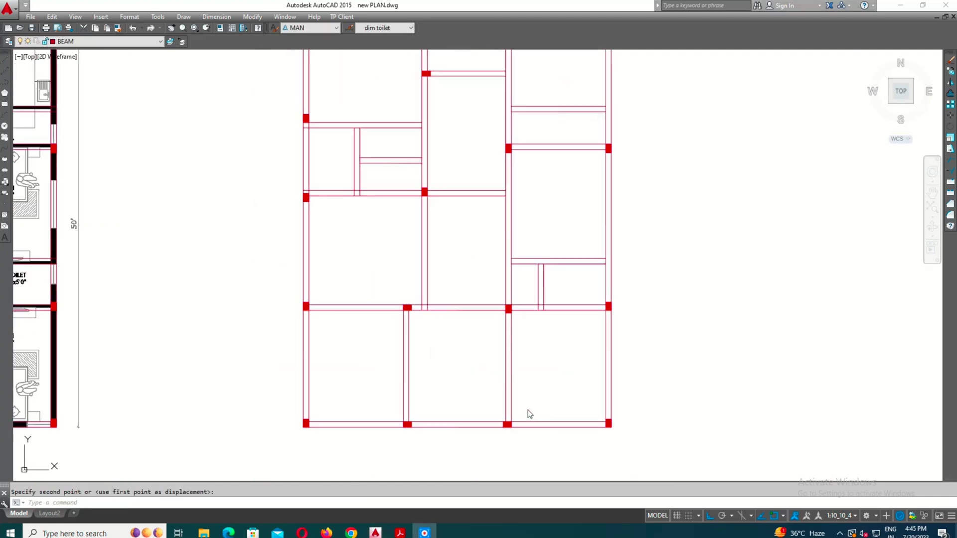
pyautogui.scroll(2, 517, 313)
pyautogui.scroll(4, 544, 316)
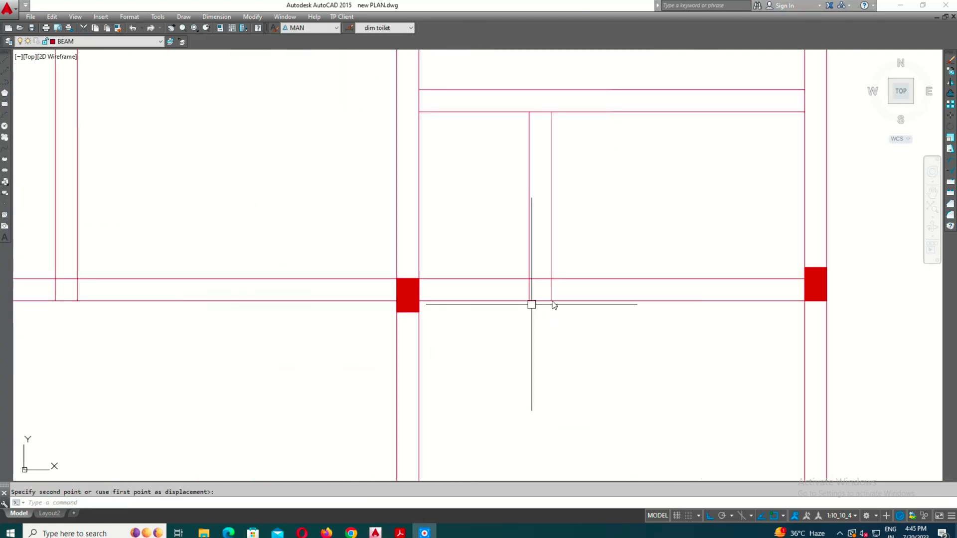
pyautogui.scroll(2, 531, 304)
pyautogui.press('Escape')
pyautogui.write('TR')
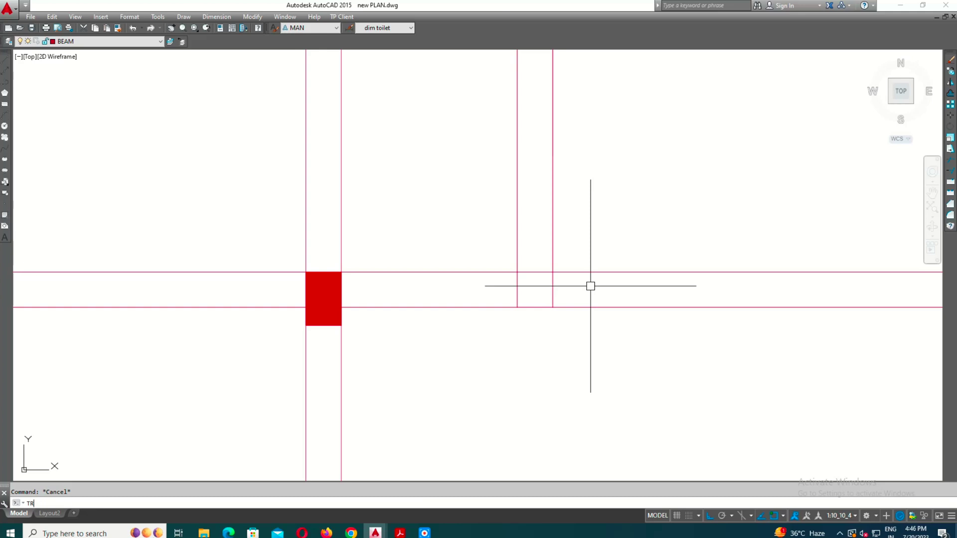
pyautogui.press('Return')
pyautogui.press('Return')
pyautogui.scroll(-3, 577, 284)
pyautogui.scroll(3, 434, 152)
pyautogui.scroll(2, 426, 256)
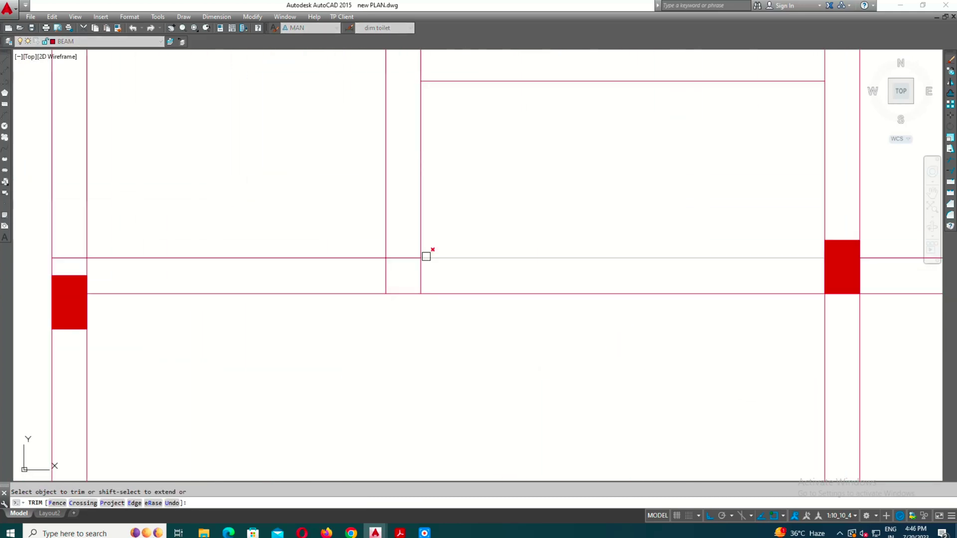
pyautogui.click(426, 257)
pyautogui.scroll(-3, 390, 273)
pyautogui.scroll(-3, 456, 350)
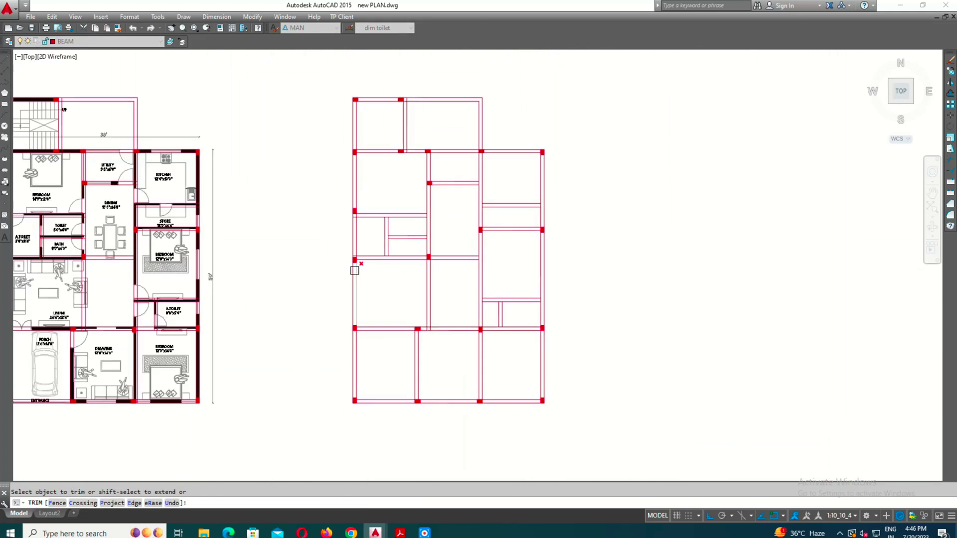
pyautogui.press('Escape')
pyautogui.press('Escape')
pyautogui.moveTo(605, 465); pyautogui.dragTo(666, 510, button='middle')
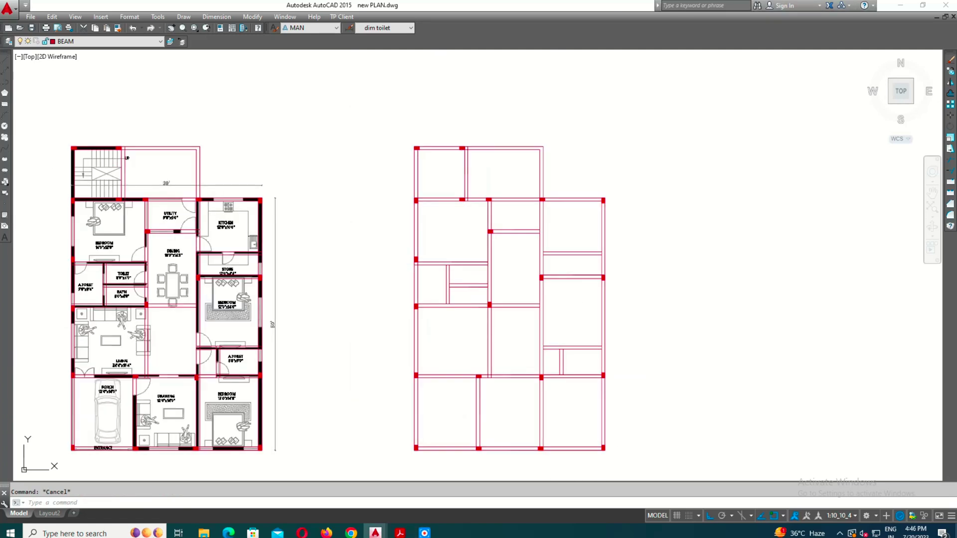
pyautogui.click(69, 41)
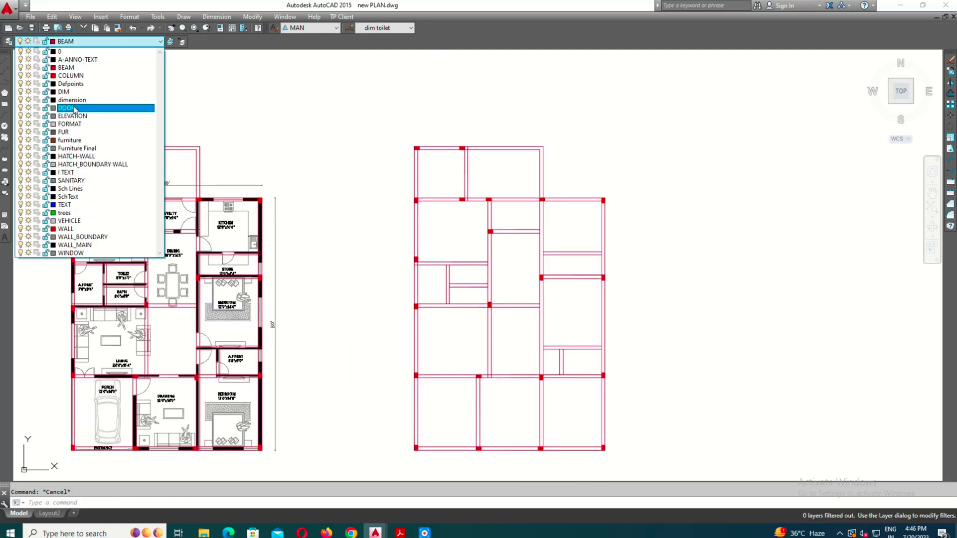
# Make DIM the current layer and add the 8" vertical column dimension on the left side
pyautogui.click(69, 92)
pyautogui.scroll(3, 381, 329)
pyautogui.scroll(2, 428, 342)
pyautogui.write('dli')
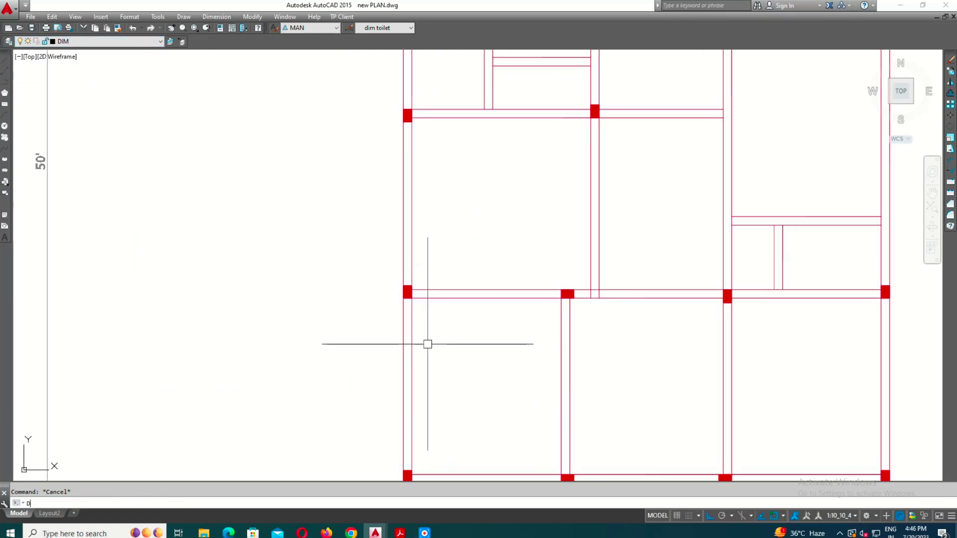
pyautogui.press('Return')
pyautogui.scroll(2, 423, 389)
pyautogui.scroll(2, 424, 419)
pyautogui.click(421, 399)
pyautogui.click(421, 368)
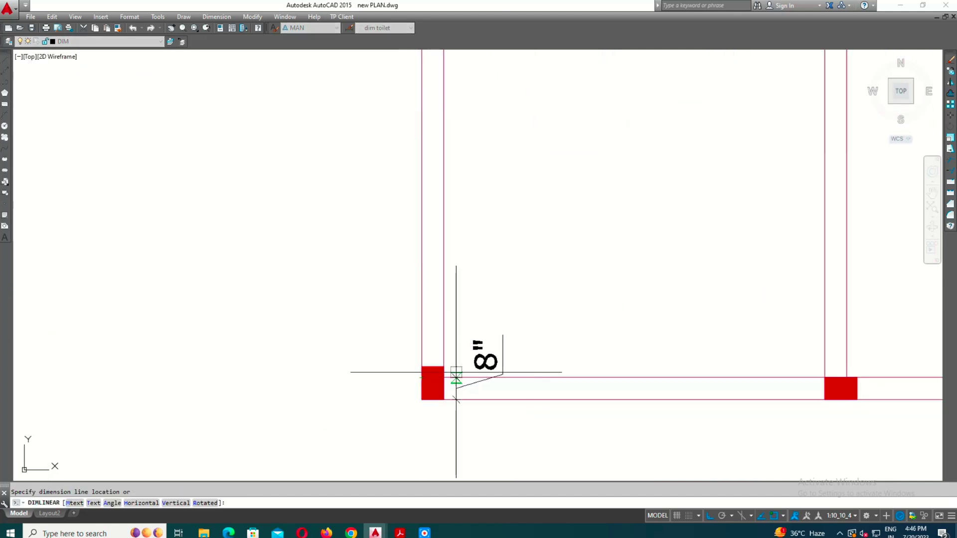
pyautogui.scroll(-2, 428, 375)
pyautogui.click(429, 378)
# Continue the left-side vertical dimension chain through four more columns and spans
pyautogui.write('co')
pyautogui.press('Return')
pyautogui.scroll(-3, 432, 397)
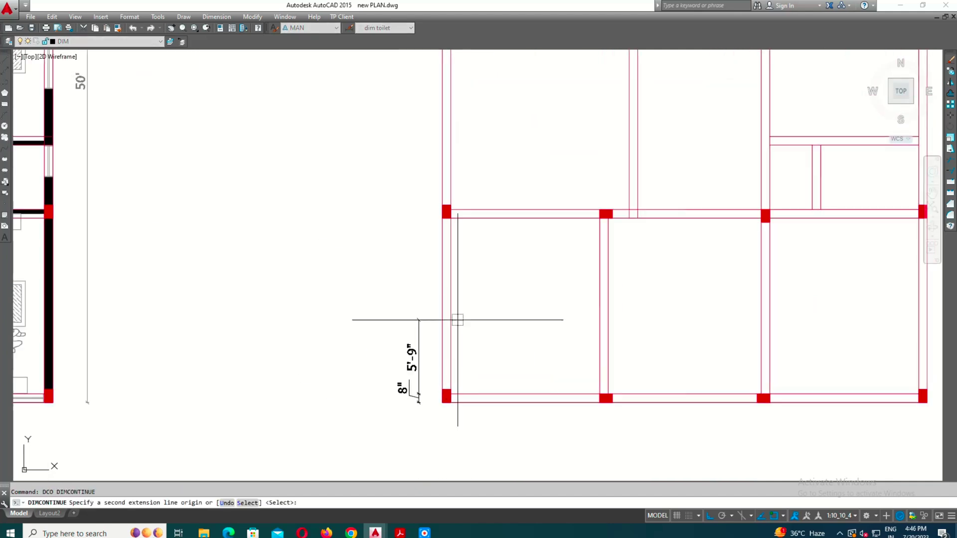
pyautogui.scroll(3, 456, 223)
pyautogui.click(450, 201)
pyautogui.scroll(-3, 428, 182)
pyautogui.scroll(3, 442, 131)
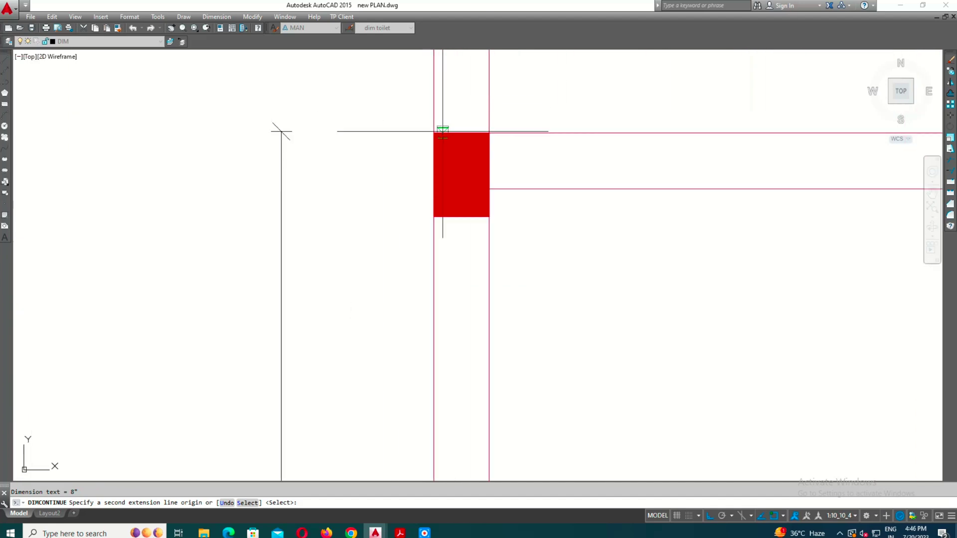
pyautogui.click(489, 188)
pyautogui.scroll(-3, 441, 259)
pyautogui.scroll(3, 448, 292)
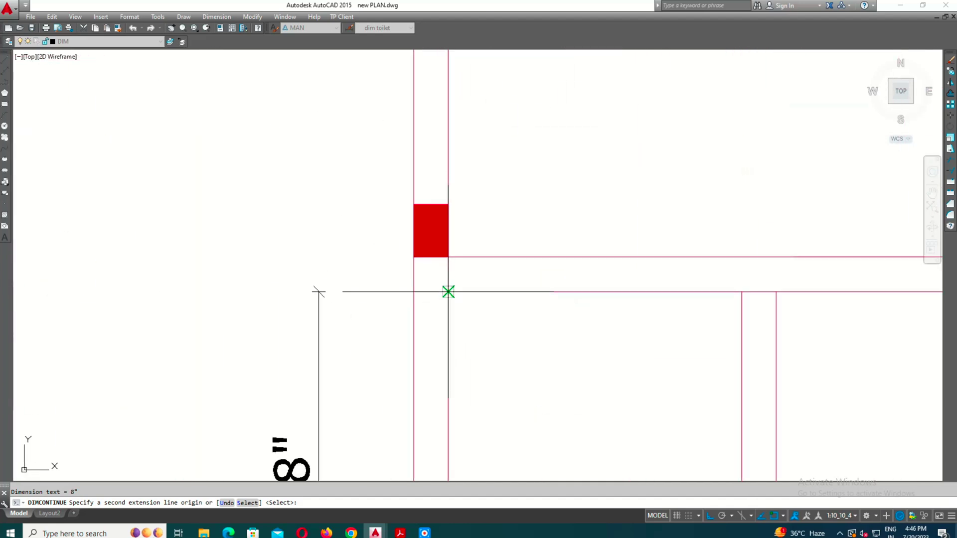
pyautogui.click(448, 258)
pyautogui.scroll(-3, 448, 257)
pyautogui.scroll(3, 446, 234)
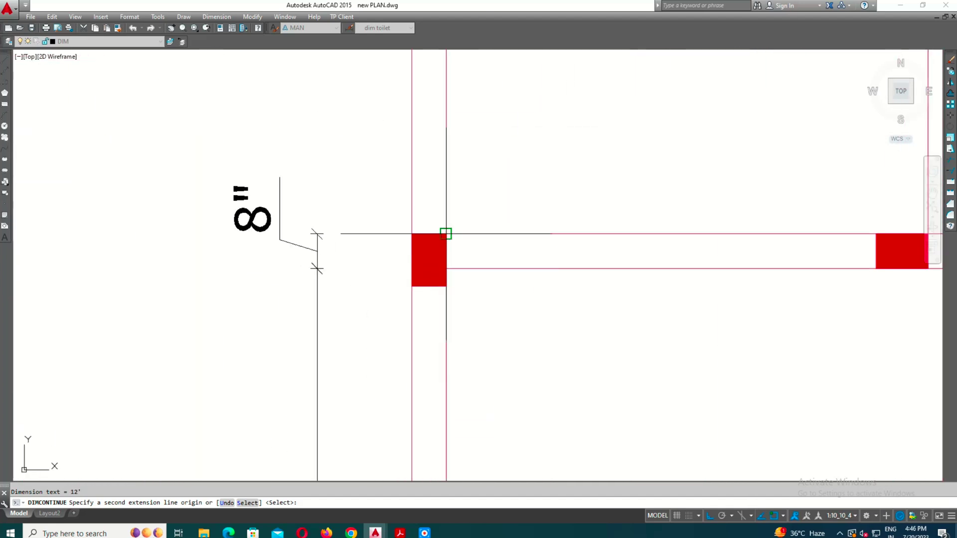
pyautogui.click(446, 234)
pyautogui.scroll(-3, 445, 234)
pyautogui.scroll(3, 414, 189)
pyautogui.scroll(-3, 419, 149)
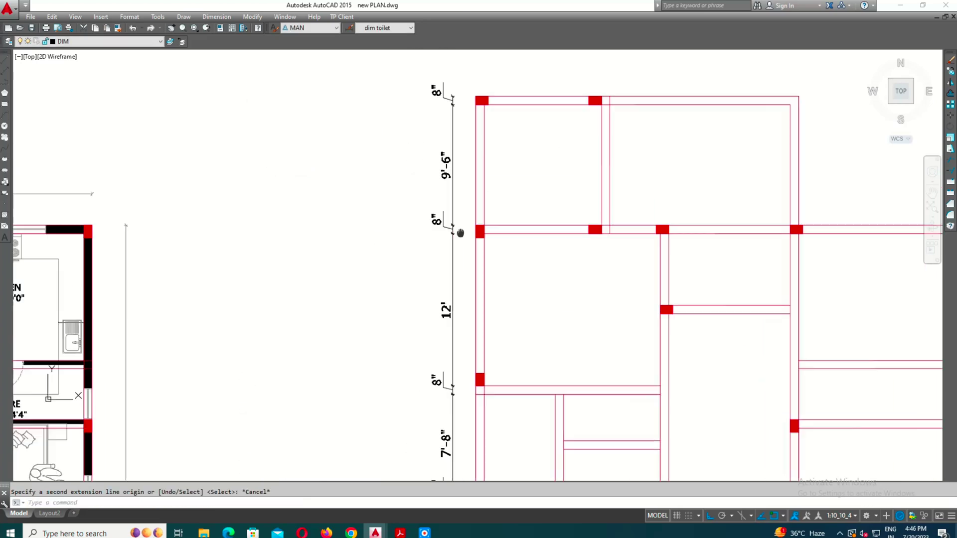
pyautogui.scroll(-2, 448, 224)
pyautogui.scroll(4, 434, 423)
pyautogui.press('Escape')
# Start a second vertical chain with a 1' dimension beside the 8" one
pyautogui.write('LI')
pyautogui.press('Return')
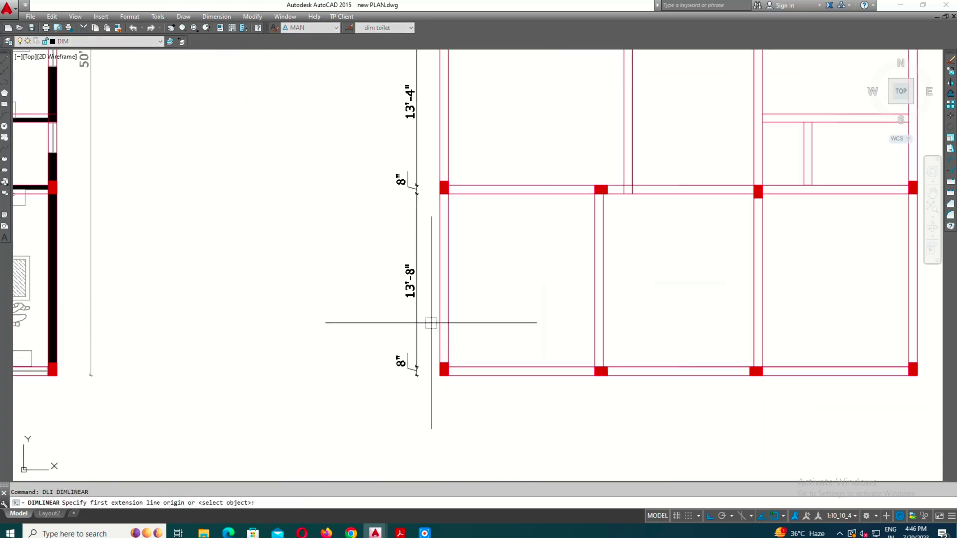
pyautogui.scroll(4, 441, 356)
pyautogui.click(437, 408)
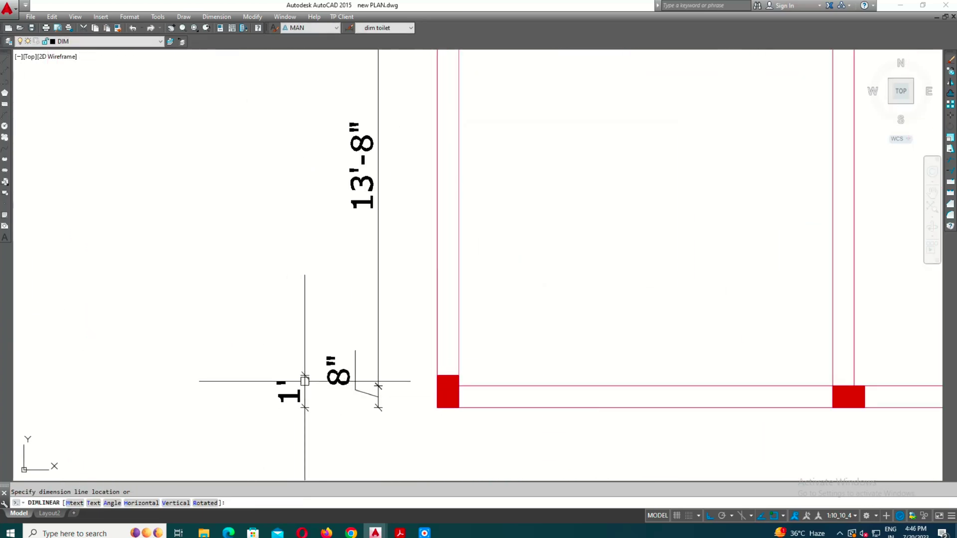
pyautogui.click(305, 381)
pyautogui.press('Return')
pyautogui.scroll(-3, 347, 416)
pyautogui.scroll(3, 402, 218)
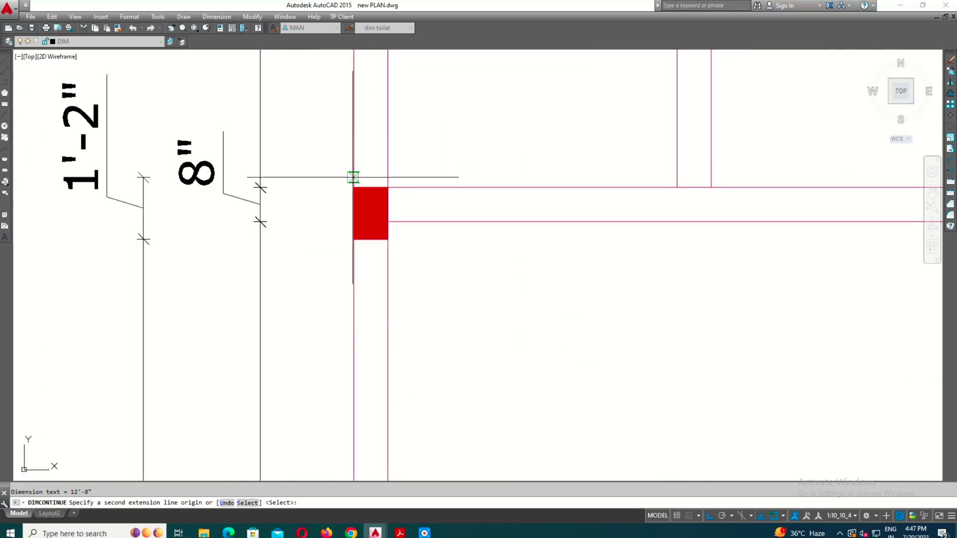
pyautogui.scroll(4, 362, 259)
pyautogui.scroll(-5, 373, 317)
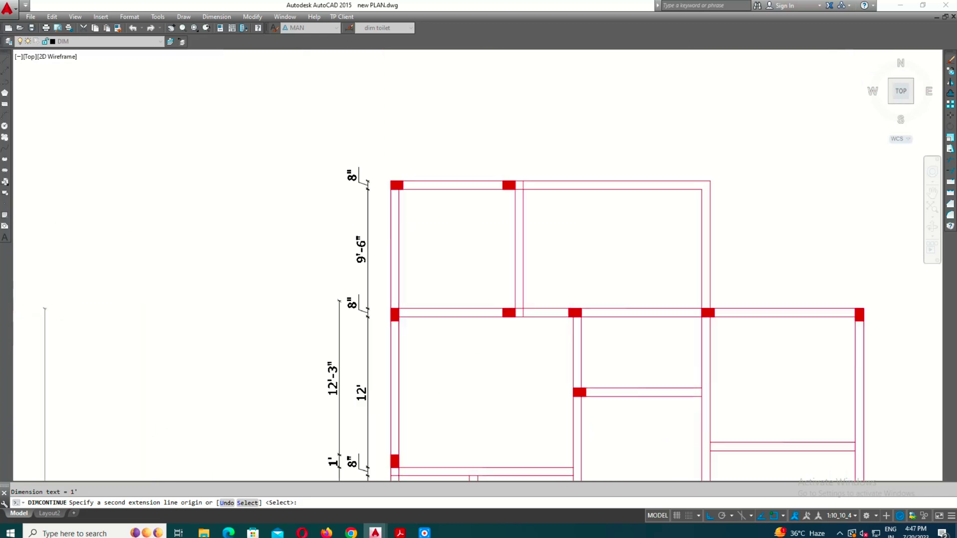
pyautogui.scroll(5, 397, 326)
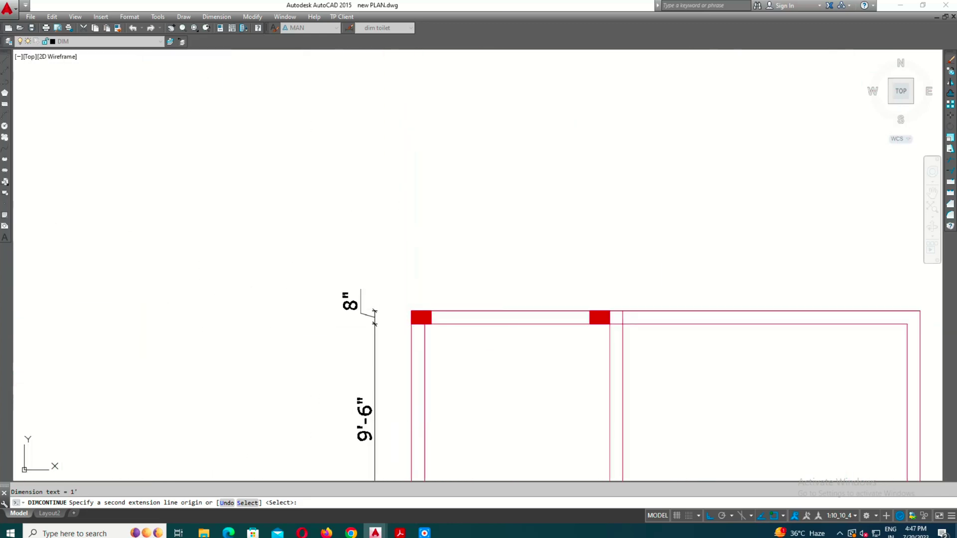
pyautogui.press('Escape')
pyautogui.scroll(-5, 407, 306)
pyautogui.scroll(5, 393, 427)
pyautogui.write('D')
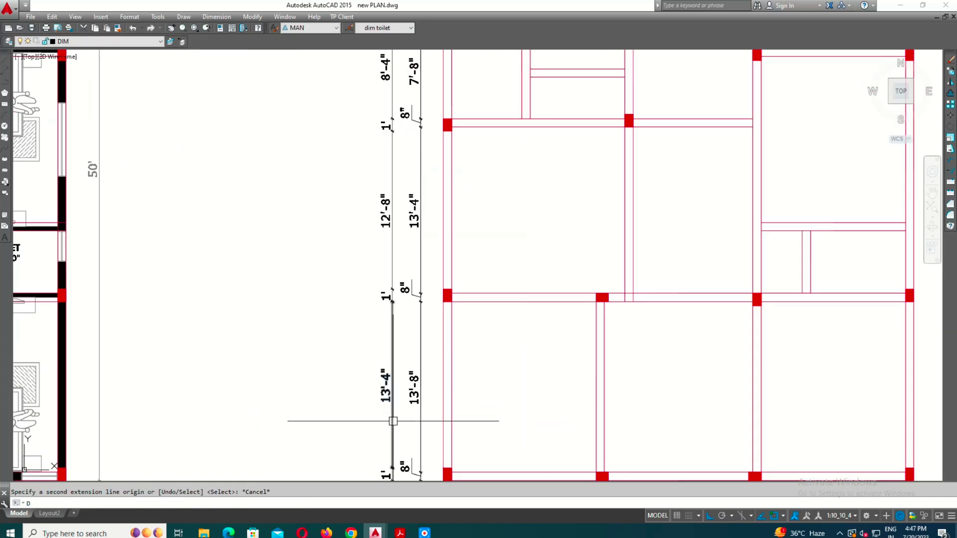
# Add the overall 60'-2" vertical dimension from the plan bottom to the top column corner
pyautogui.press('Return')
pyautogui.scroll(-5, 392, 421)
pyautogui.scroll(5, 434, 412)
pyautogui.click(455, 412)
pyautogui.scroll(-5, 455, 412)
pyautogui.scroll(5, 448, 277)
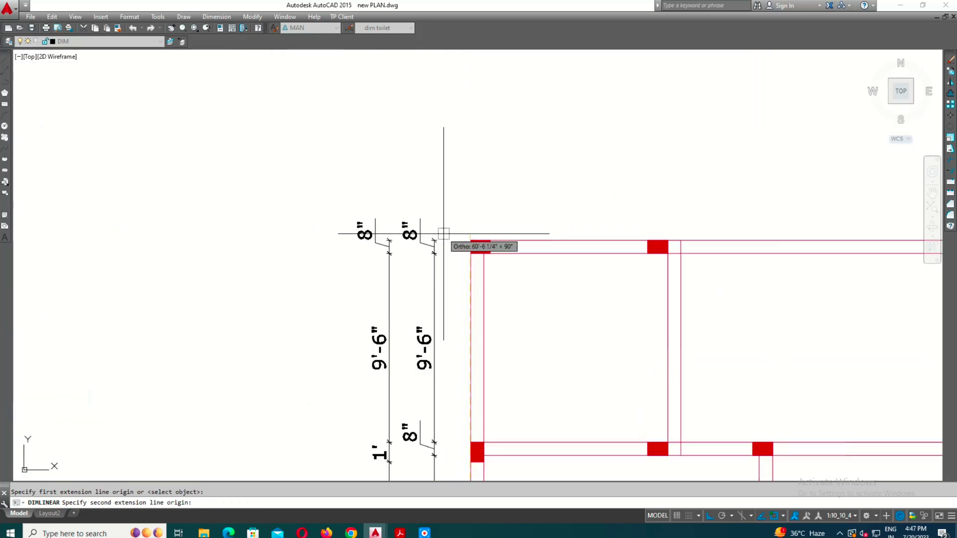
pyautogui.click(466, 238)
pyautogui.press('Escape')
pyautogui.scroll(-5, 384, 352)
pyautogui.scroll(3, 342, 374)
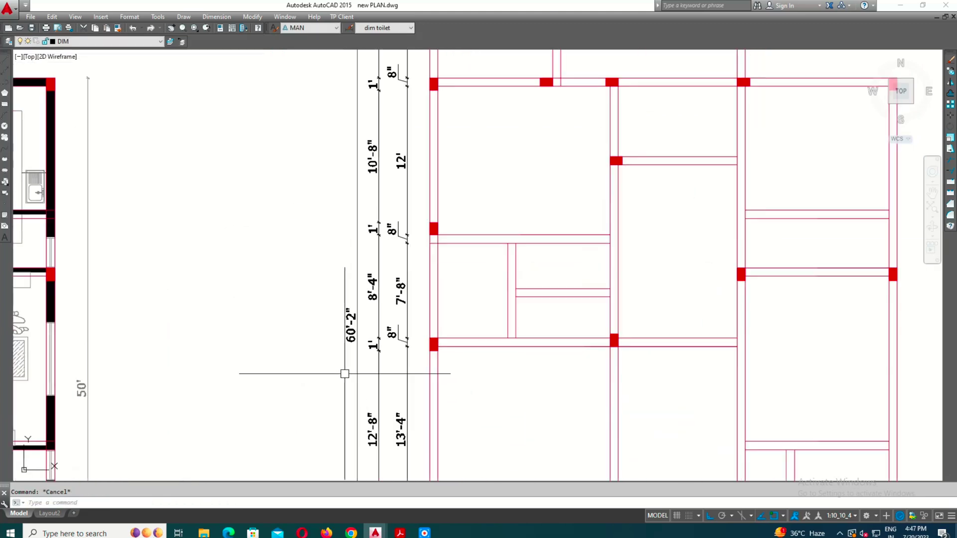
pyautogui.scroll(2, 278, 256)
pyautogui.scroll(-1, 278, 256)
pyautogui.scroll(2, 380, 358)
pyautogui.write('DL')
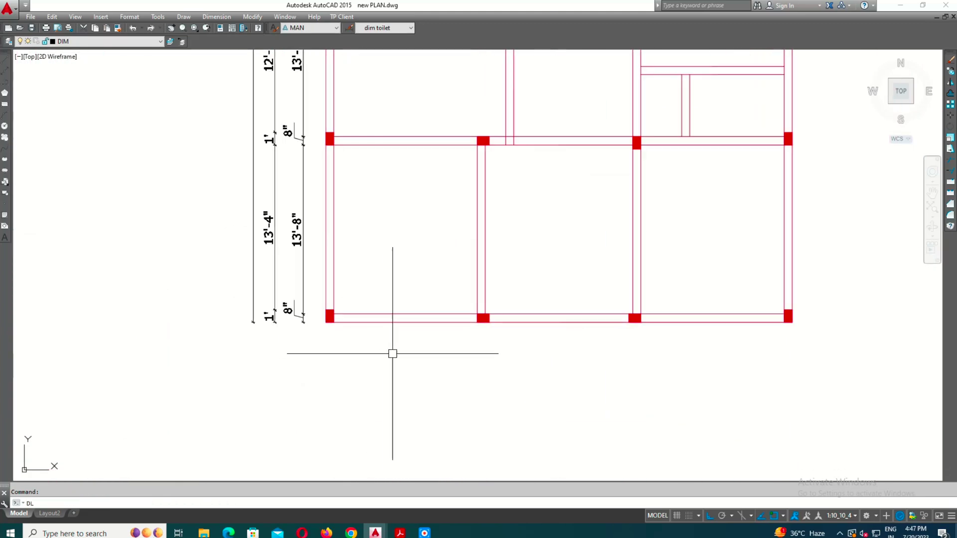
# Dimension the bottom-left column's 8" width below the plan
pyautogui.write('i')
pyautogui.press('Return')
pyautogui.scroll(2, 392, 353)
pyautogui.scroll(2, 331, 294)
pyautogui.click(352, 349)
pyautogui.scroll(-3, 352, 348)
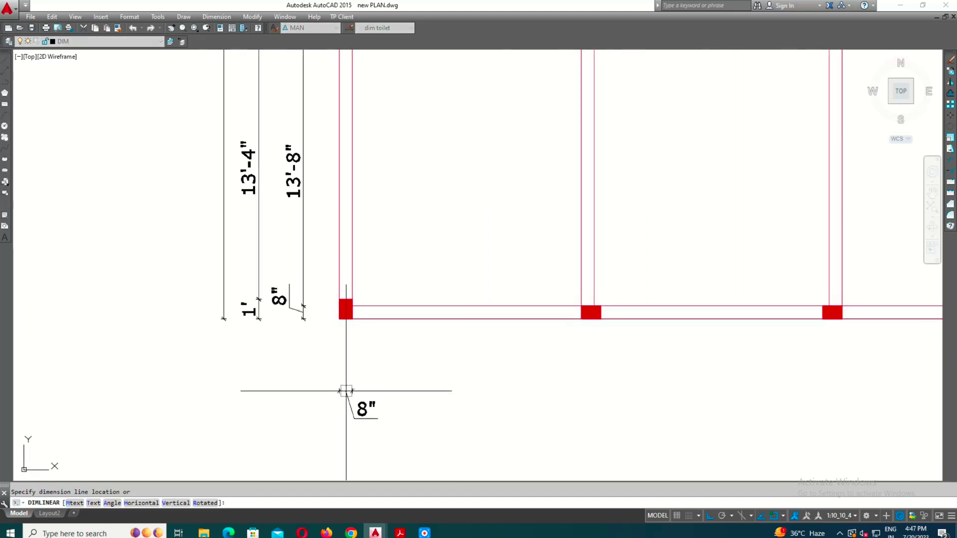
pyautogui.click(366, 373)
# Continue the bottom chain with the next 8" column width, the 12' span and the last span
pyautogui.write('o')
pyautogui.press('Return')
pyautogui.scroll(-2, 382, 349)
pyautogui.scroll(3, 468, 340)
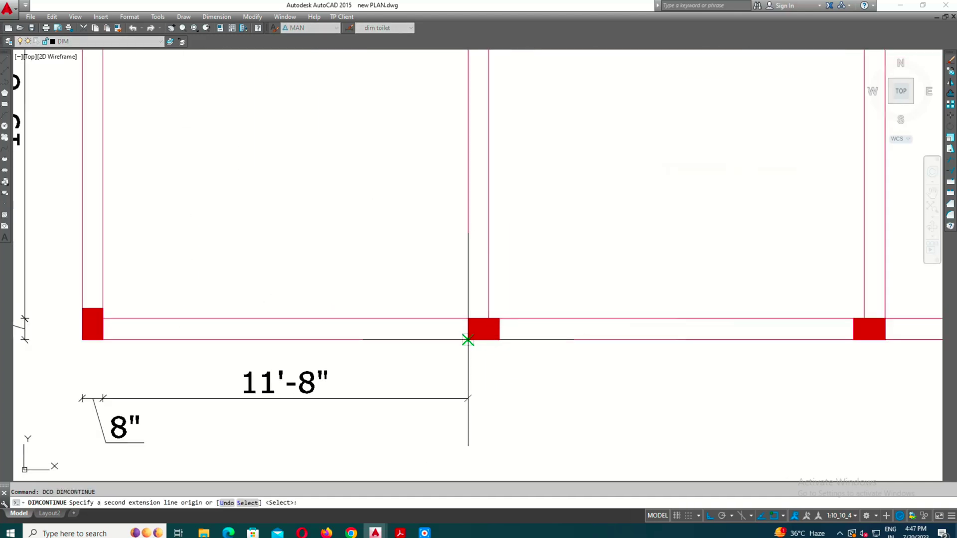
pyautogui.scroll(2, 486, 344)
pyautogui.click(499, 340)
pyautogui.scroll(-3, 528, 355)
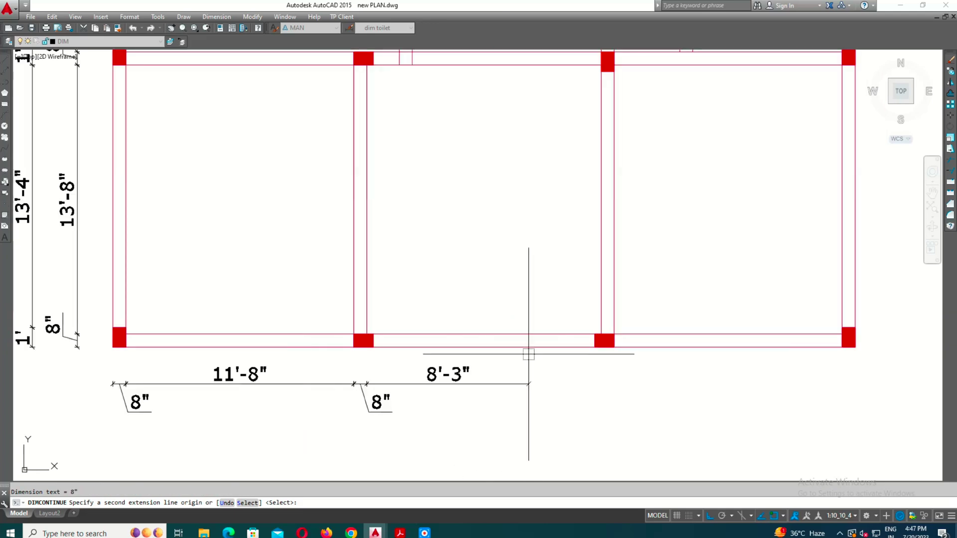
pyautogui.click(614, 348)
pyautogui.scroll(1, 614, 347)
pyautogui.scroll(2, 616, 344)
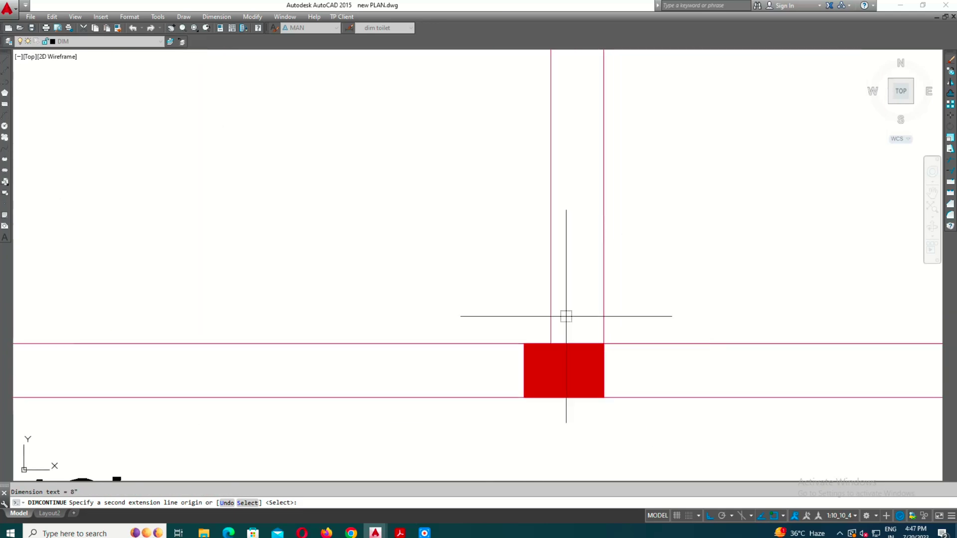
pyautogui.scroll(-3, 566, 316)
pyautogui.scroll(2, 764, 294)
pyautogui.click(765, 295)
pyautogui.scroll(-1, 670, 339)
pyautogui.press('Escape')
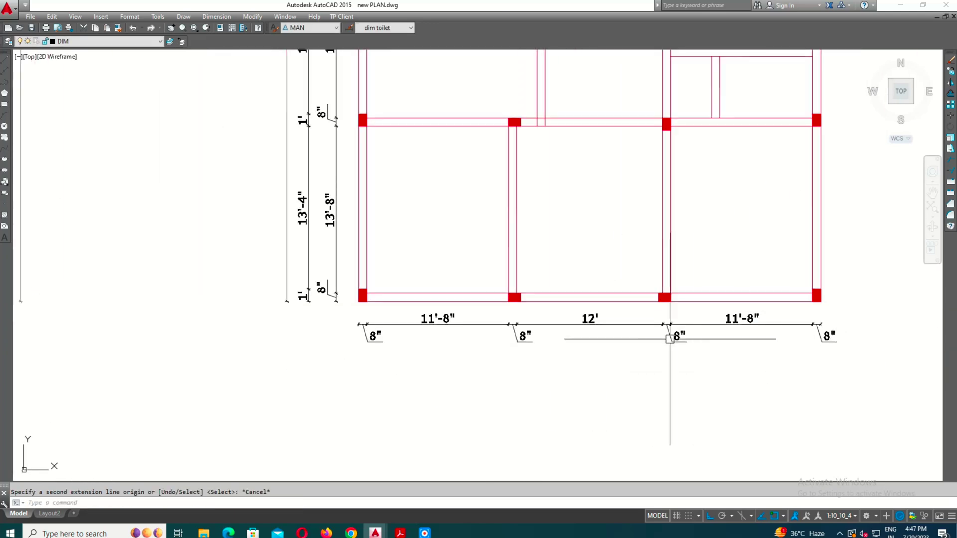
# Add a lower second row: the 8" column width continued to a 1' column width
pyautogui.write('Dli')
pyautogui.press('Return')
pyautogui.scroll(3, 344, 296)
pyautogui.click(342, 295)
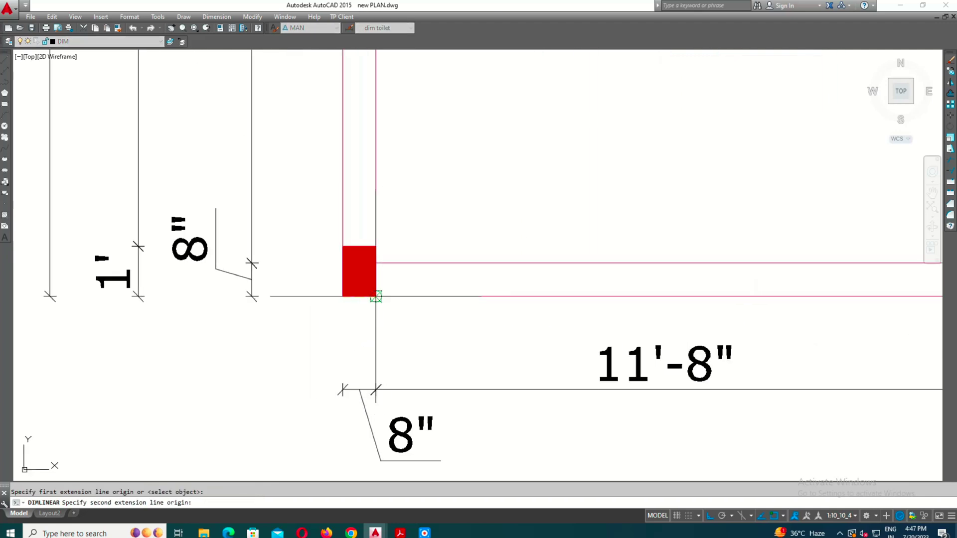
pyautogui.click(376, 295)
pyautogui.scroll(-2, 379, 289)
pyautogui.click(386, 355)
pyautogui.write('o')
pyautogui.press('Return')
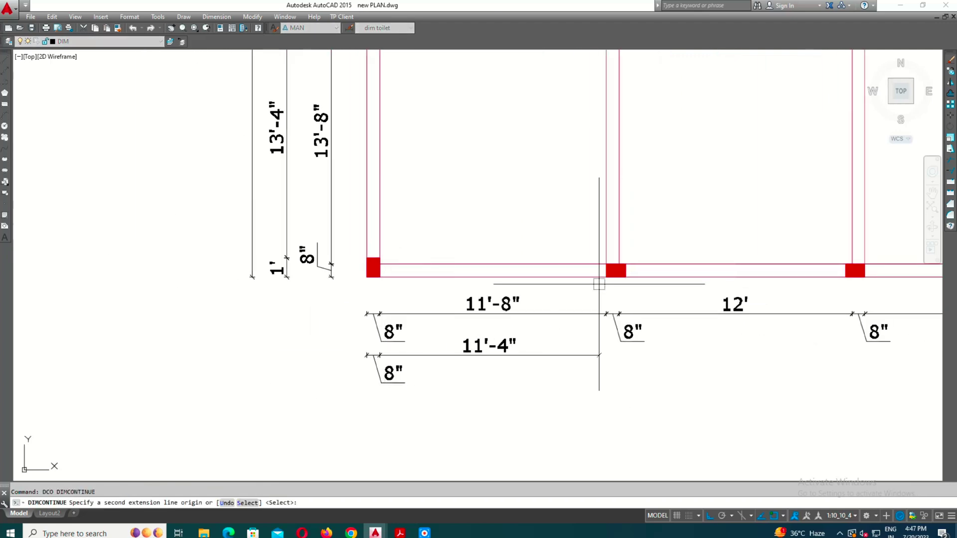
pyautogui.moveTo(647, 271); pyautogui.dragTo(635, 274, button='middle')
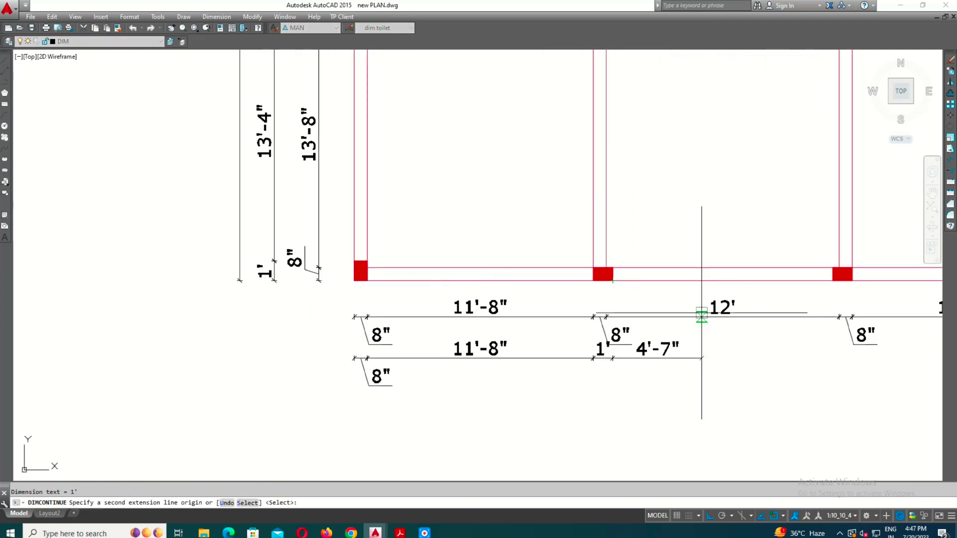
pyautogui.click(852, 280)
pyautogui.scroll(-3, 851, 280)
pyautogui.scroll(3, 641, 331)
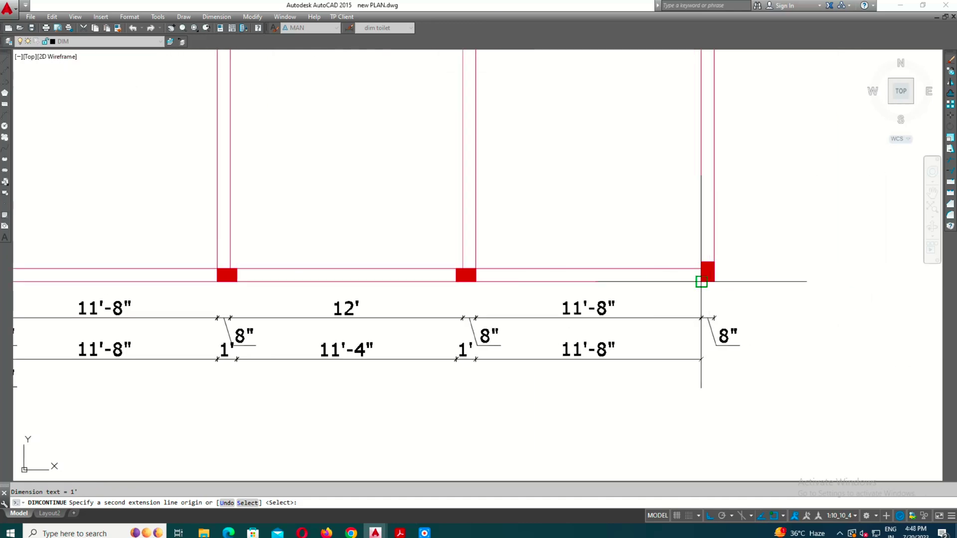
pyautogui.press('Escape')
# Dimension the plan's overall length along its bottom edge from left end to right end
pyautogui.moveTo(717, 283); pyautogui.dragTo(942, 247, button='middle')
pyautogui.write('dli')
pyautogui.press('Return')
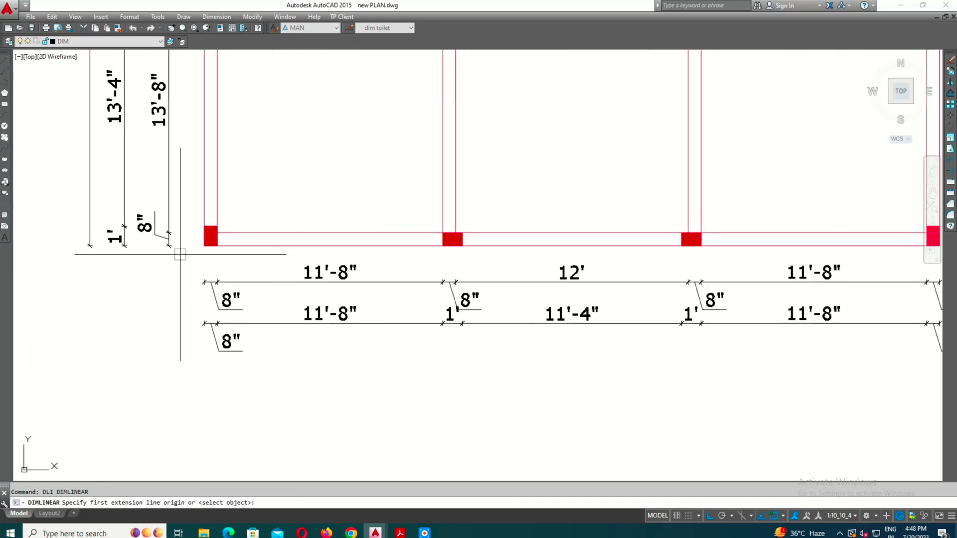
pyautogui.click(204, 245)
pyautogui.scroll(-3, 204, 246)
pyautogui.click(476, 272)
# Place the overall 38' dimension, then an 8" vertical column dimension on the right side
pyautogui.click(502, 312)
pyautogui.press('Escape')
pyautogui.scroll(2, 495, 354)
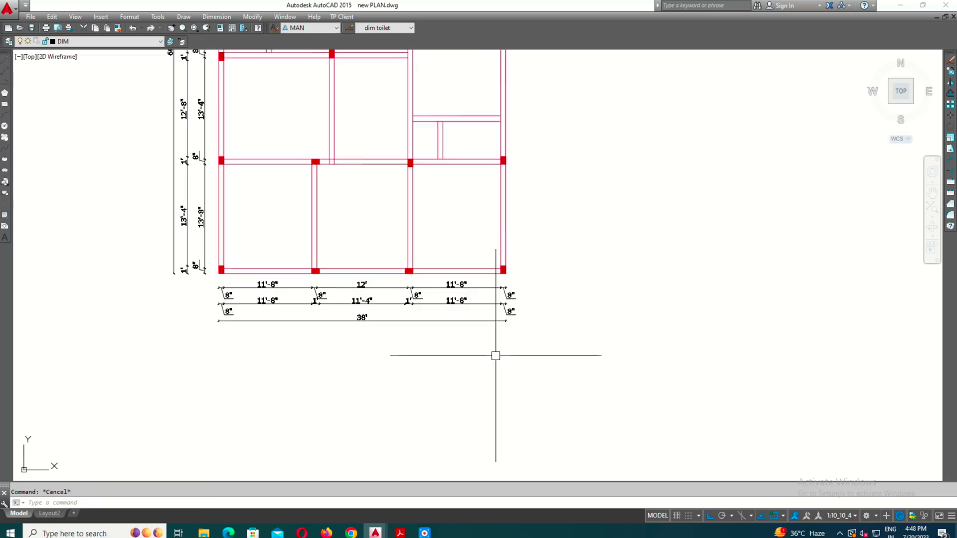
pyautogui.scroll(2, 507, 319)
pyautogui.write('li')
pyautogui.press('Return')
pyautogui.scroll(4, 508, 349)
pyautogui.click(486, 321)
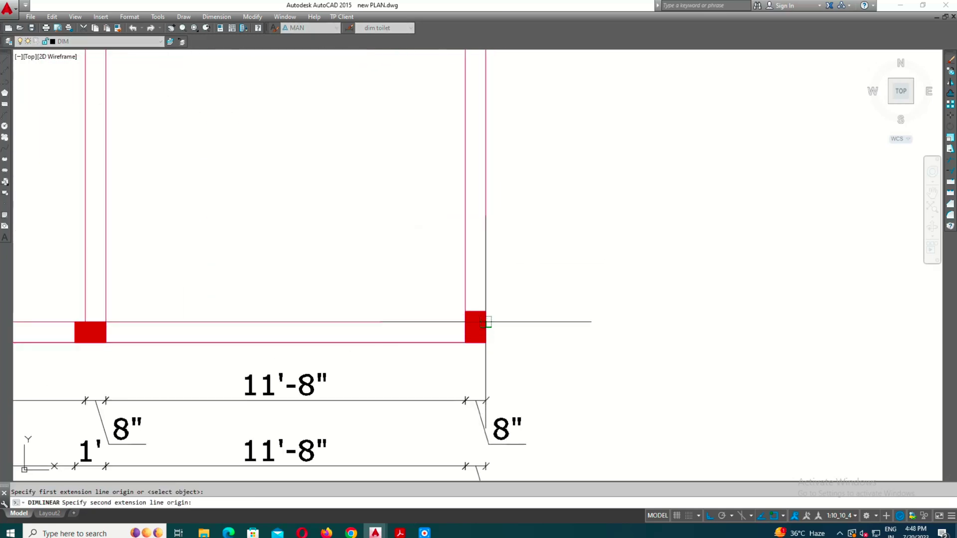
pyautogui.click(486, 343)
pyautogui.click(513, 321)
# Continue the right-side chain with the 13'-8" span and the next 8" column width
pyautogui.write('dco')
pyautogui.press('Return')
pyautogui.scroll(-4, 490, 323)
pyautogui.scroll(3, 505, 218)
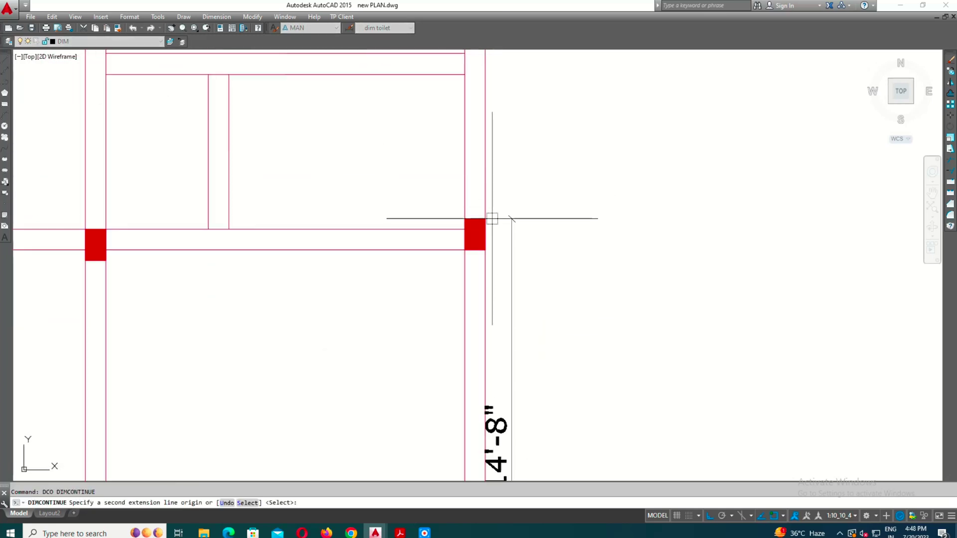
pyautogui.click(481, 252)
pyautogui.click(481, 205)
pyautogui.scroll(5, 483, 178)
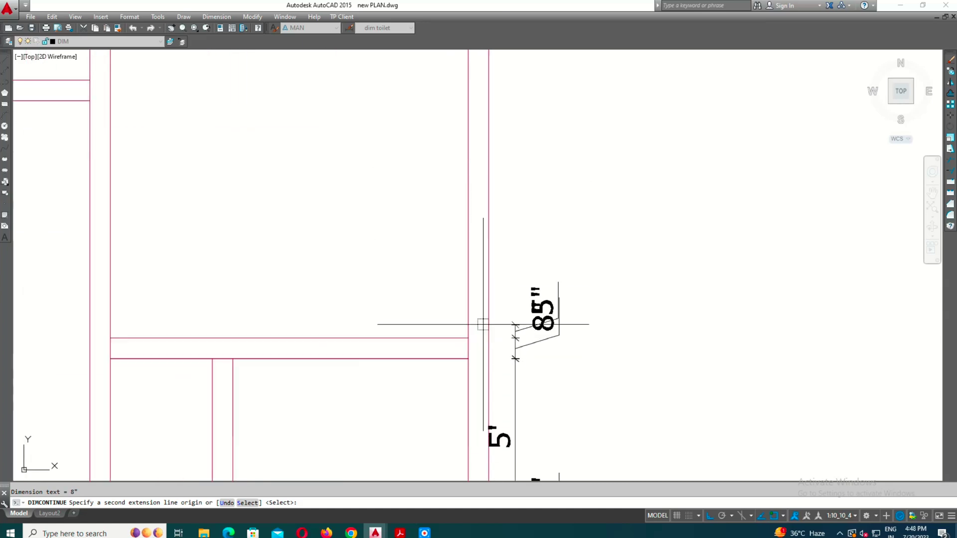
pyautogui.scroll(-2, 483, 324)
pyautogui.scroll(2, 506, 319)
pyautogui.scroll(-2, 533, 282)
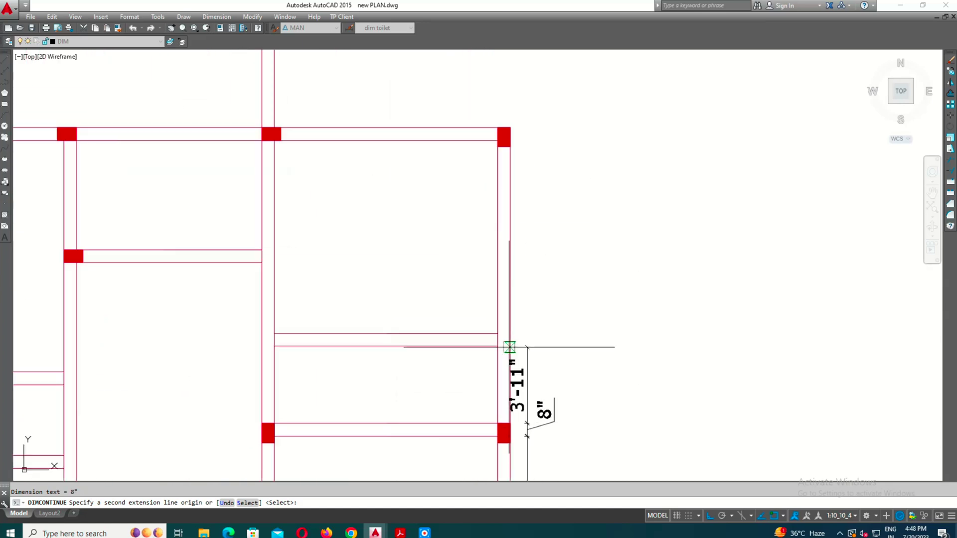
pyautogui.scroll(4, 518, 142)
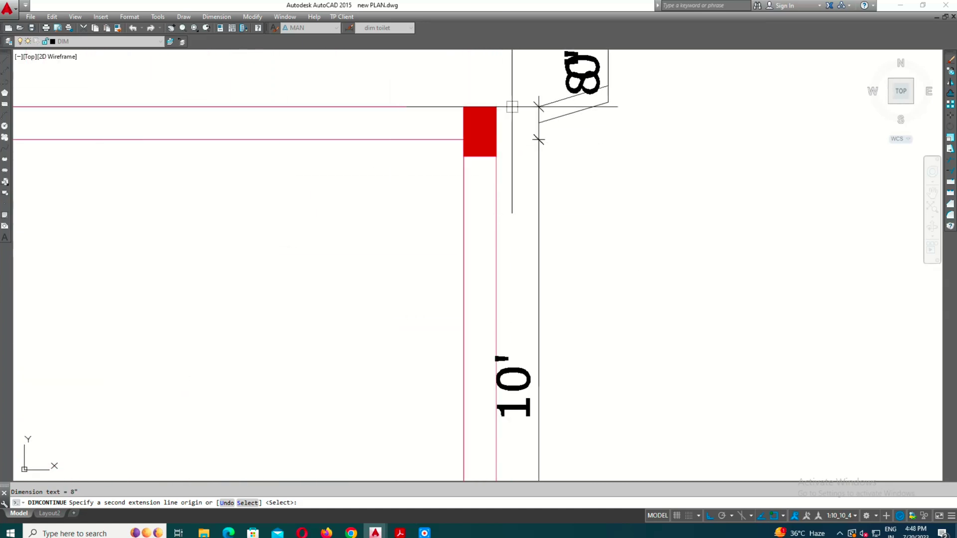
pyautogui.press('Escape')
pyautogui.scroll(-3, 596, 202)
pyautogui.scroll(-3, 543, 336)
pyautogui.scroll(4, 562, 337)
pyautogui.write('D')
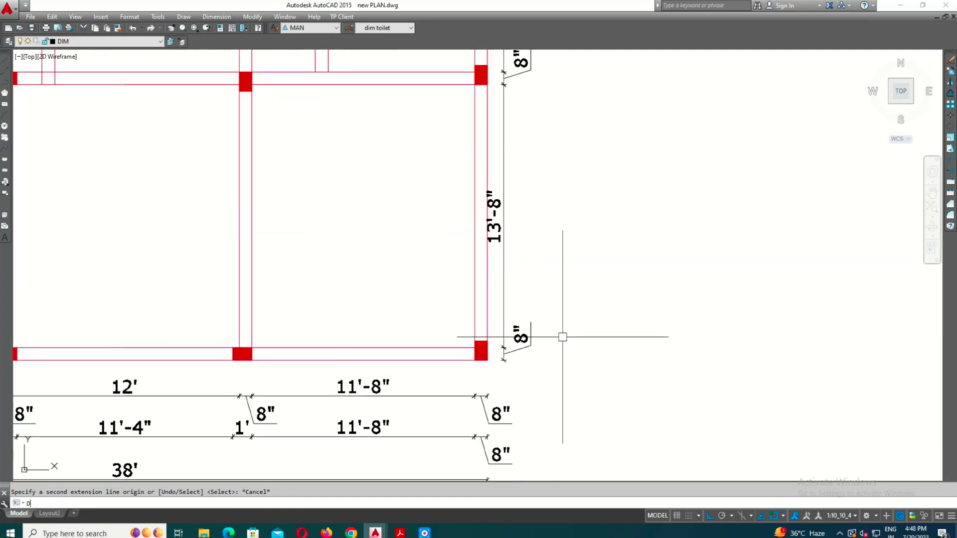
# Start a second right-side dimension chain with the 1' column width
pyautogui.write('LI')
pyautogui.press('Return')
pyautogui.scroll(2, 504, 358)
pyautogui.click(583, 333)
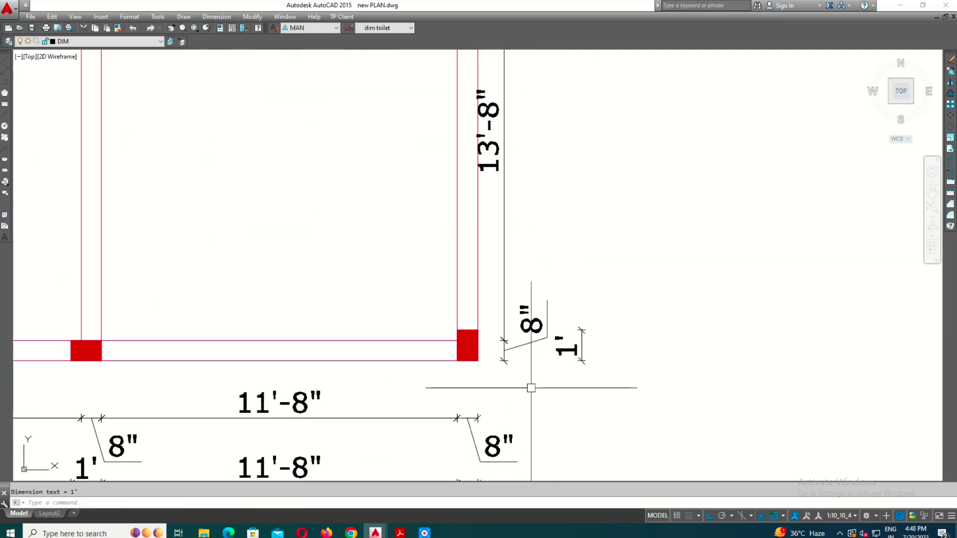
pyautogui.write('O')
pyautogui.press('Return')
pyautogui.scroll(-2, 526, 299)
pyautogui.scroll(2, 502, 194)
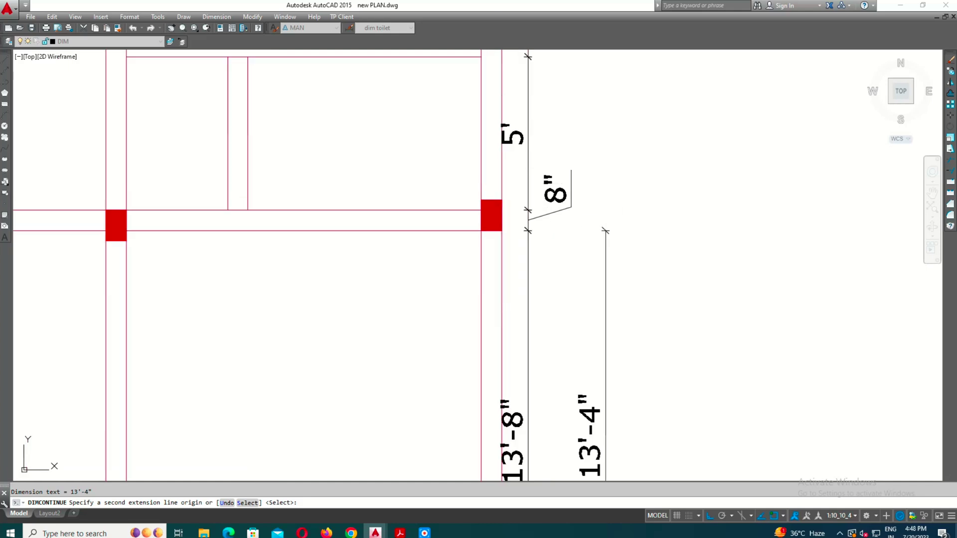
pyautogui.scroll(2, 509, 192)
pyautogui.scroll(2, 521, 214)
pyautogui.scroll(-5, 524, 135)
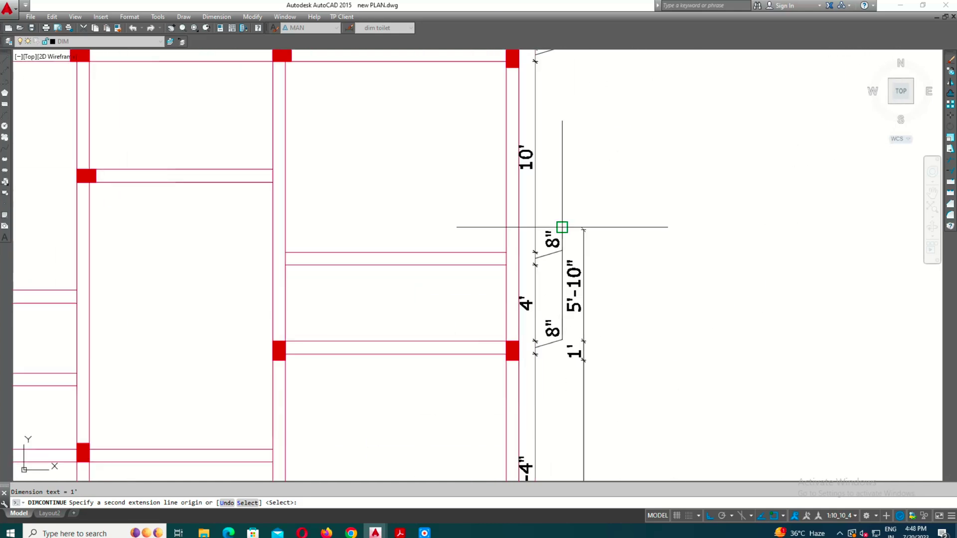
pyautogui.scroll(2, 559, 226)
pyautogui.scroll(2, 559, 209)
pyautogui.scroll(-4, 547, 247)
pyautogui.press('Escape')
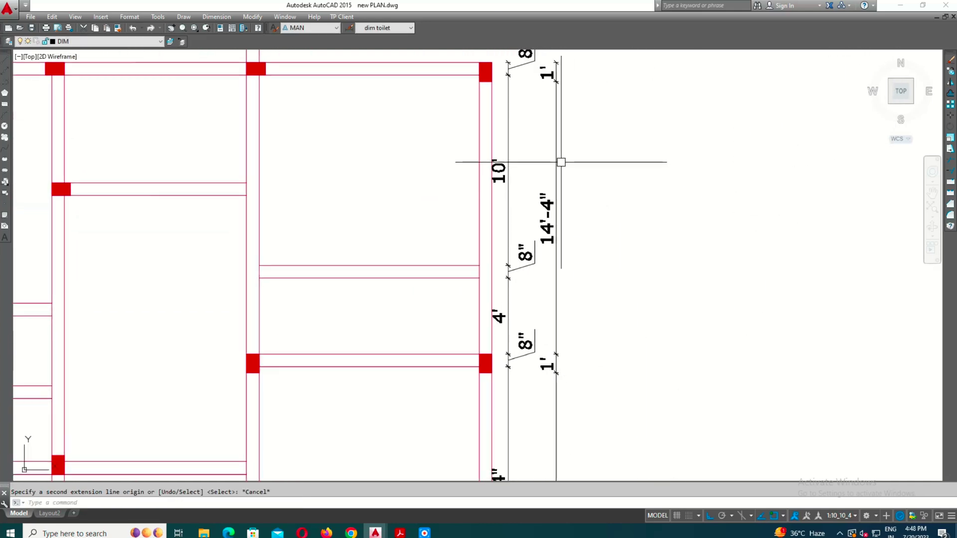
pyautogui.scroll(-4, 560, 160)
# Add the overall 50' vertical dimension along the right side of the plan
pyautogui.press('Return')
pyautogui.scroll(2, 548, 199)
pyautogui.click(598, 141)
pyautogui.scroll(-3, 550, 124)
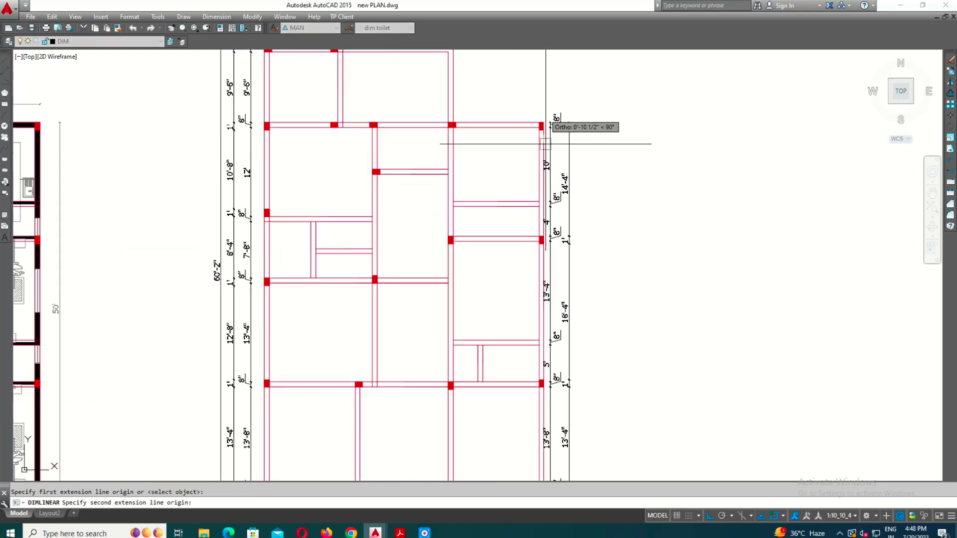
pyautogui.scroll(-3, 598, 141)
pyautogui.scroll(6, 562, 238)
pyautogui.click(562, 237)
pyautogui.scroll(-1, 701, 265)
pyautogui.click(643, 239)
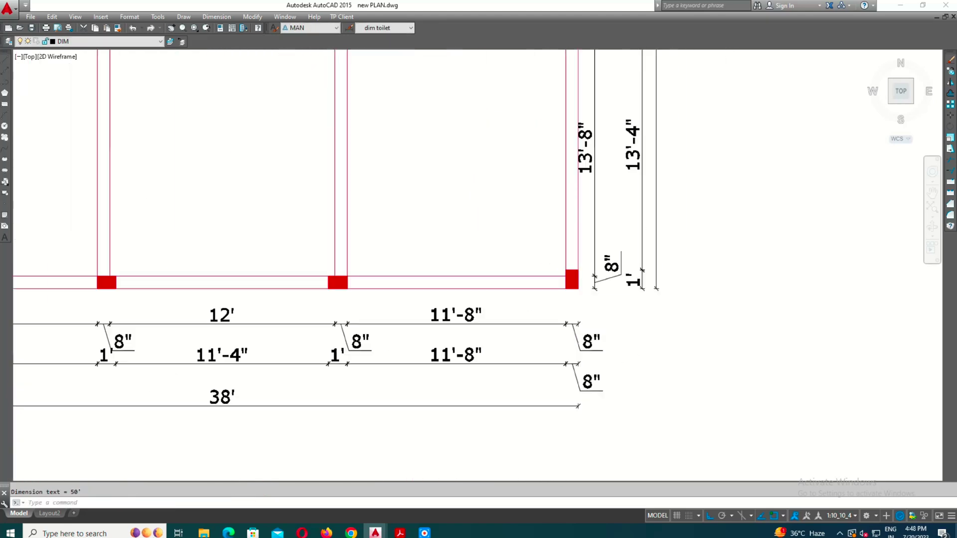
pyautogui.scroll(-3, 643, 239)
pyautogui.scroll(3, 647, 330)
pyautogui.scroll(1, 647, 329)
# Draw a line from the top wall corner out to the right to close the upper outline
pyautogui.press('Escape')
pyautogui.scroll(-4, 648, 324)
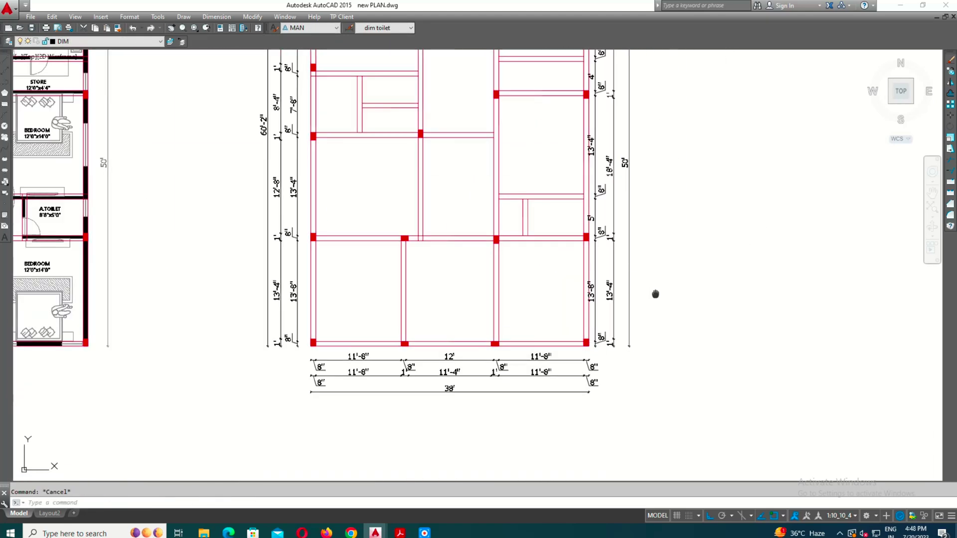
pyautogui.scroll(2, 647, 209)
pyautogui.scroll(2, 589, 235)
pyautogui.scroll(2, 540, 184)
pyautogui.write('l')
pyautogui.press('Return')
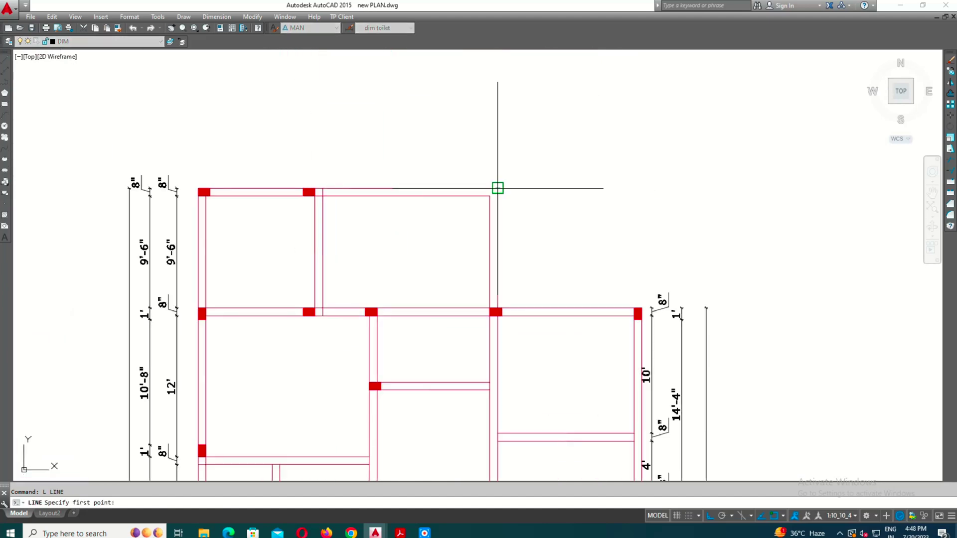
pyautogui.click(498, 188)
pyautogui.click(658, 241)
pyautogui.press('Escape')
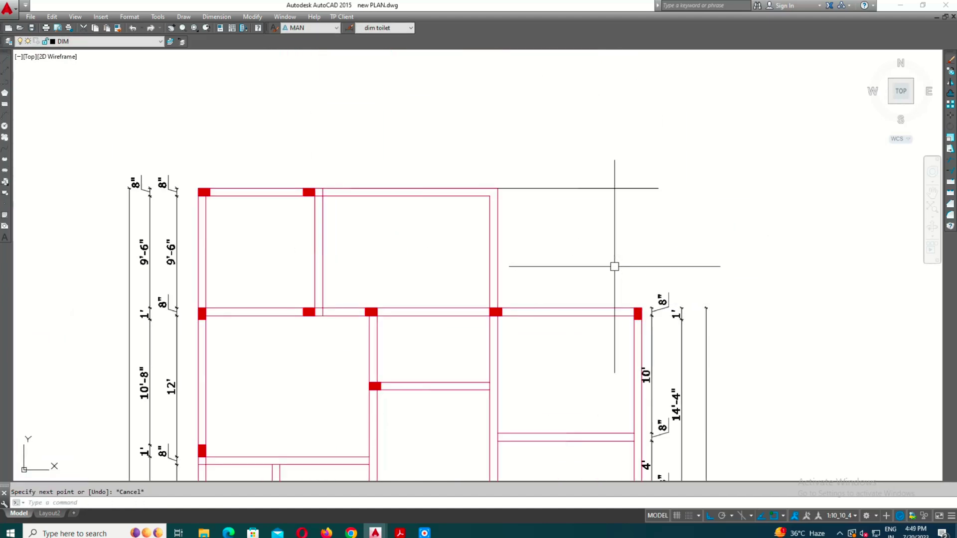
# Try trimming the line ends with all lines as cutting edges, then cancel trim and extend
pyautogui.scroll(2, 519, 247)
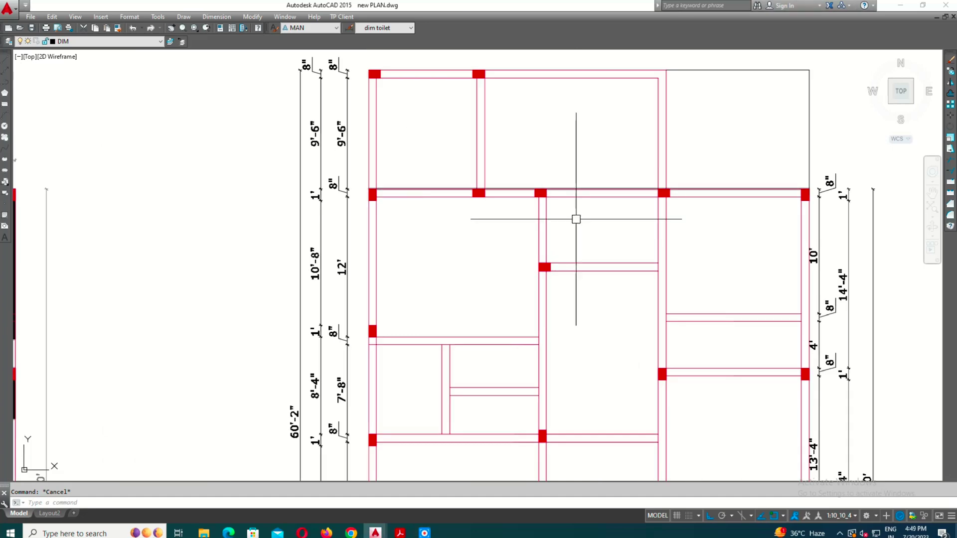
pyautogui.scroll(2, 670, 212)
pyautogui.write('tr')
pyautogui.press('Return')
pyautogui.scroll(-2, 633, 250)
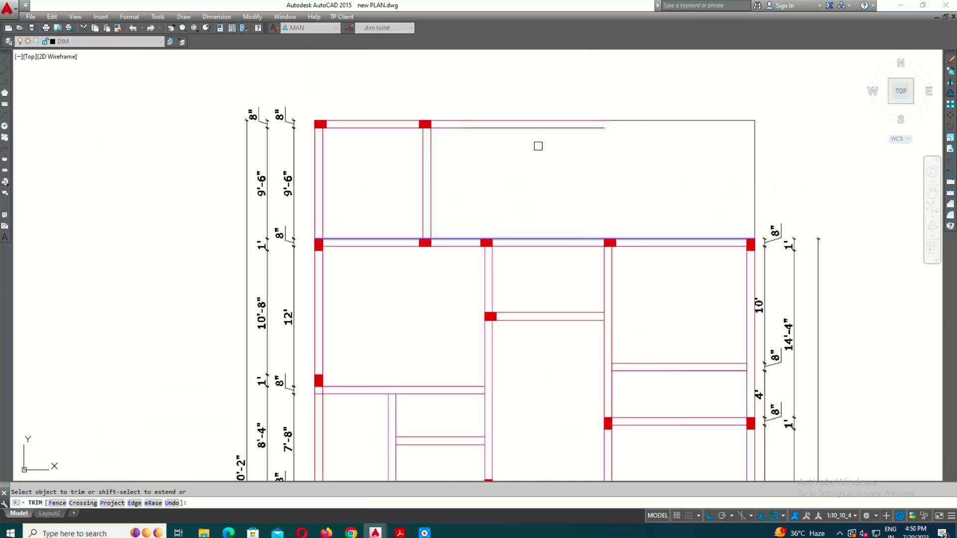
pyautogui.scroll(2, 538, 145)
pyautogui.press('Escape')
pyautogui.press('Return')
pyautogui.click(507, 85)
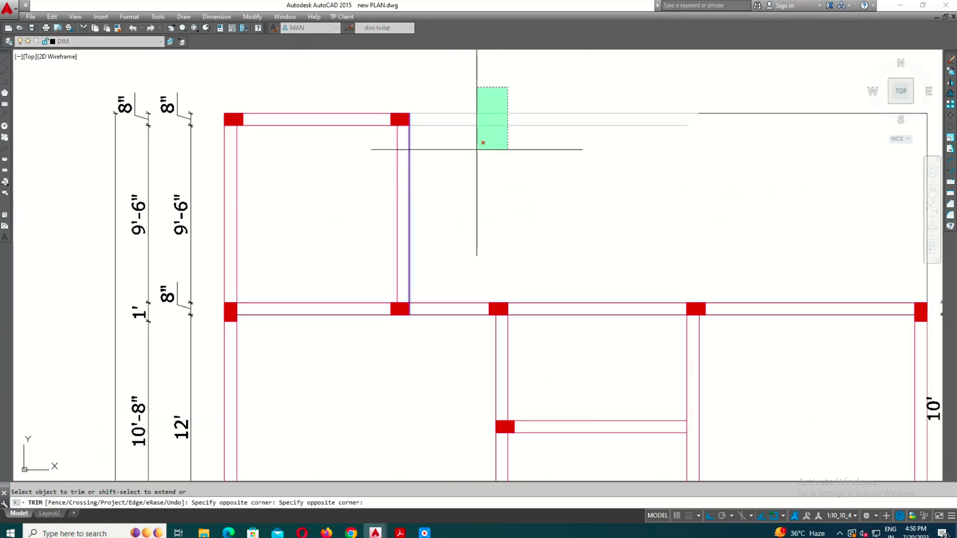
pyautogui.press('Escape')
pyautogui.scroll(-2, 461, 170)
pyautogui.press('Escape')
pyautogui.scroll(-2, 554, 140)
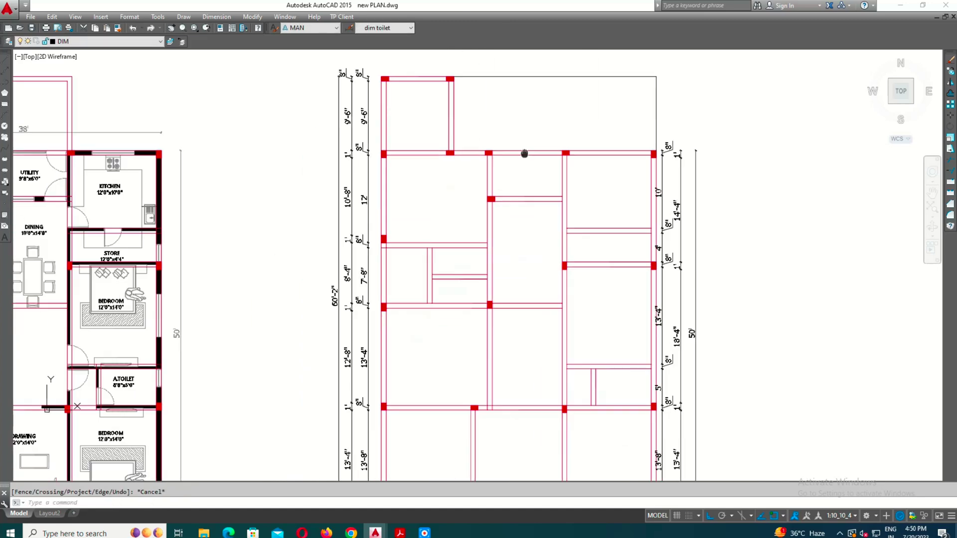
pyautogui.scroll(-2, 465, 306)
# Save the drawing, then dimension the 14' and 9'-8" horizontal room spans
pyautogui.scroll(2, 598, 434)
pyautogui.hotkey('ctrl', 's')
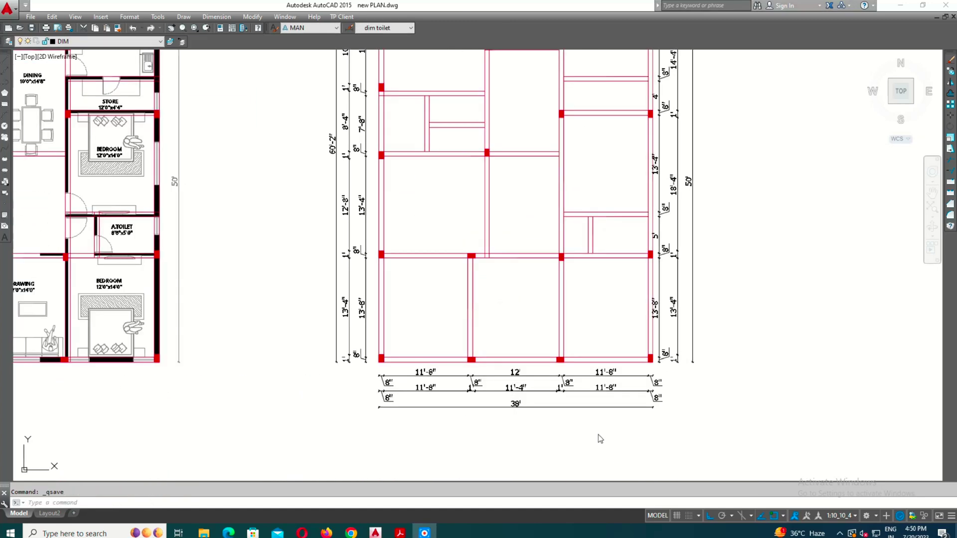
pyautogui.moveTo(498, 206); pyautogui.dragTo(529, 258, button='middle')
pyautogui.press('Return')
pyautogui.scroll(2, 395, 221)
pyautogui.click(391, 228)
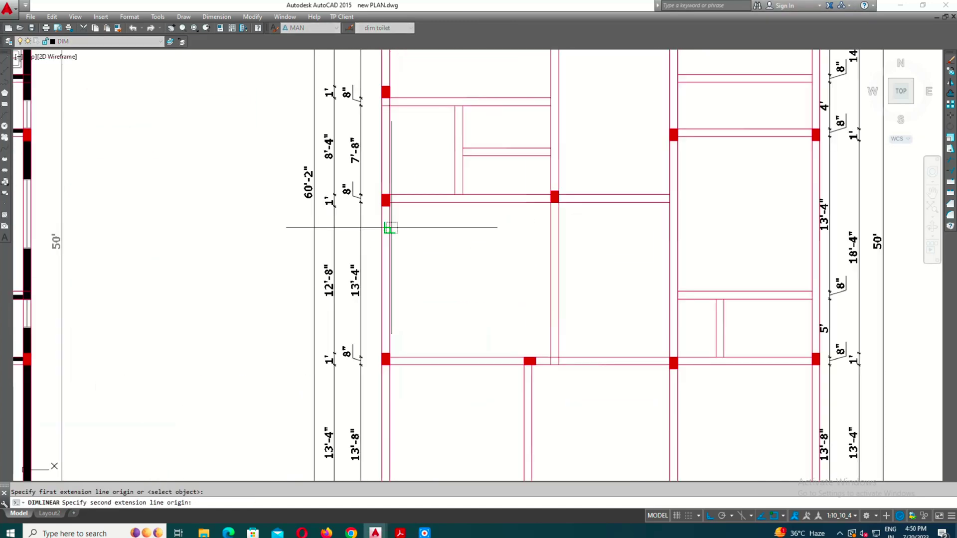
pyautogui.click(553, 230)
pyautogui.press('Return')
pyautogui.click(669, 235)
pyautogui.scroll(2, 650, 236)
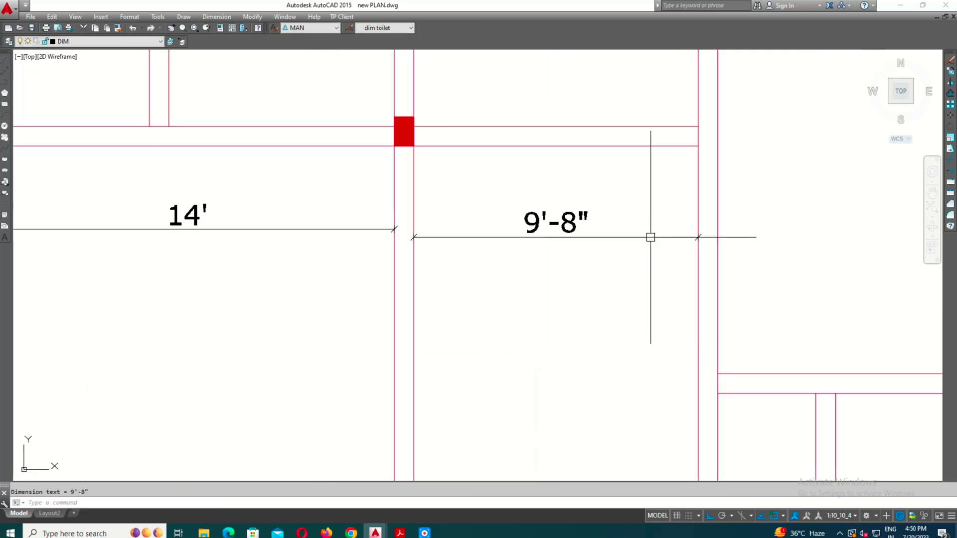
pyautogui.click(649, 236)
# Dimension the 3'-4" toilet width and the 7'-8" span
pyautogui.click(548, 214)
pyautogui.moveTo(578, 225); pyautogui.dragTo(519, 261, button='middle')
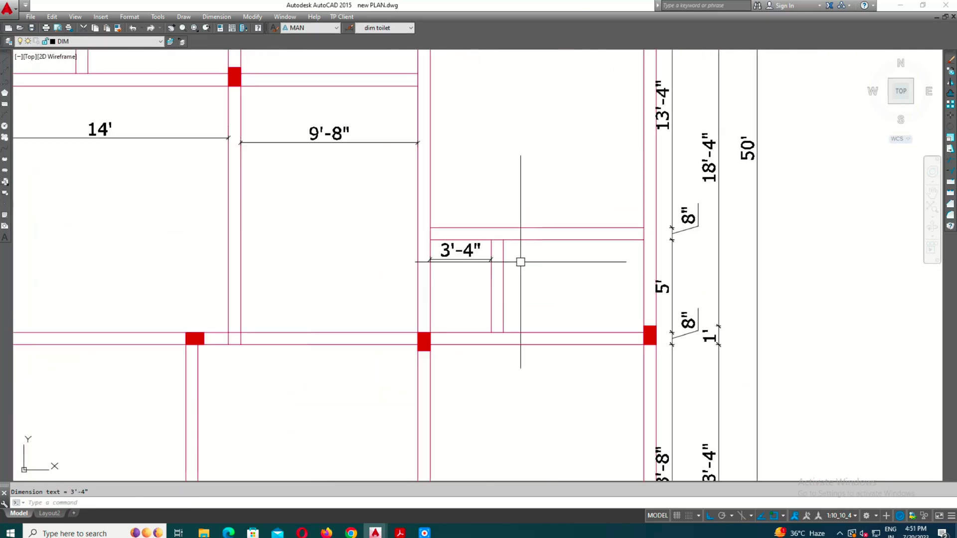
pyautogui.click(519, 259)
pyautogui.press('Return')
pyautogui.click(503, 260)
pyautogui.click(642, 261)
pyautogui.click(479, 260)
pyautogui.scroll(2, 491, 259)
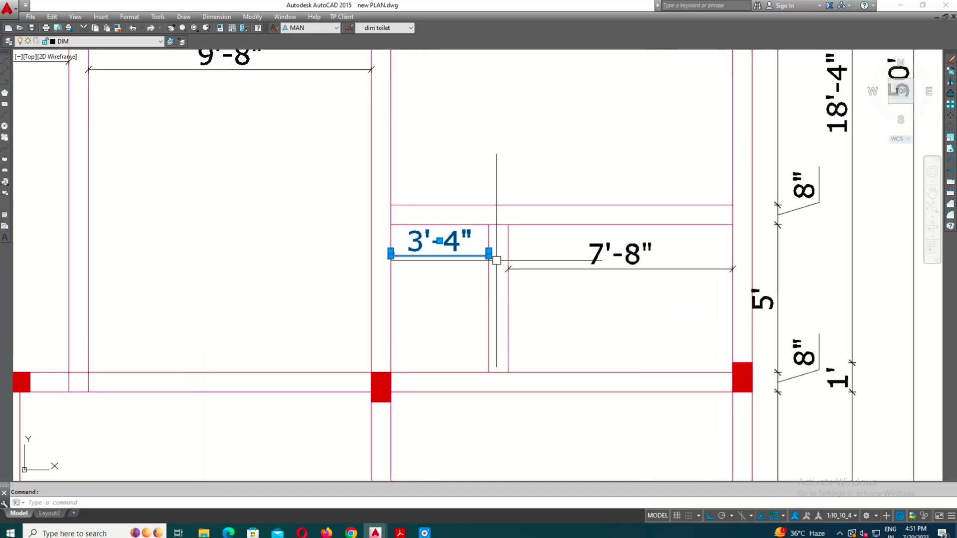
pyautogui.click(488, 252)
pyautogui.scroll(-3, 534, 247)
# Add the 11'-8" span dimension on the right rooms
pyautogui.press('Return')
pyautogui.scroll(3, 474, 163)
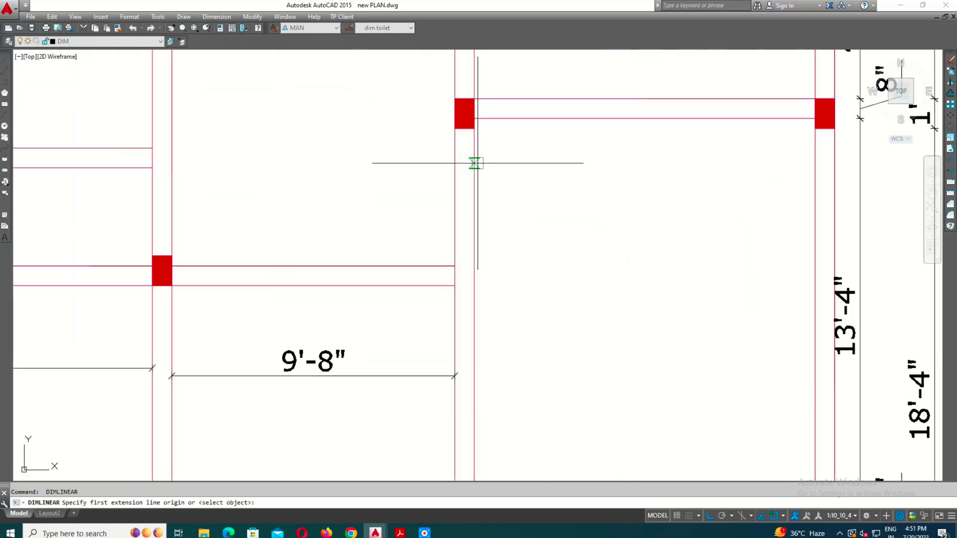
pyautogui.click(814, 170)
pyautogui.click(801, 177)
pyautogui.scroll(-3, 801, 178)
pyautogui.press('Return')
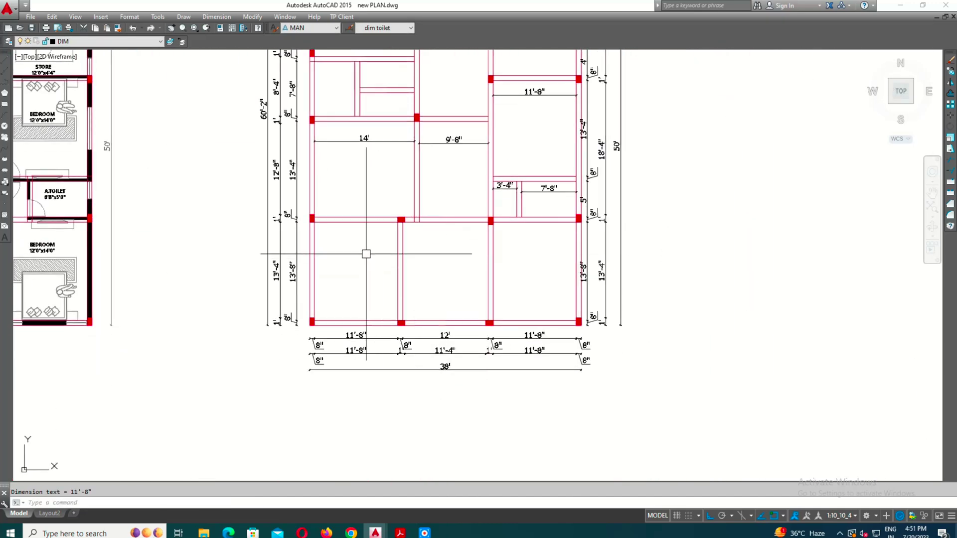
pyautogui.scroll(2, 365, 252)
# Add 3'-4" and 3'-8" vertical room-height dimensions in the upper rooms
pyautogui.moveTo(365, 253)
pyautogui.mouseDown(button='middle')
pyautogui.moveTo(502, 231)
pyautogui.moveTo(529, 307)
pyautogui.mouseUp(button='middle')
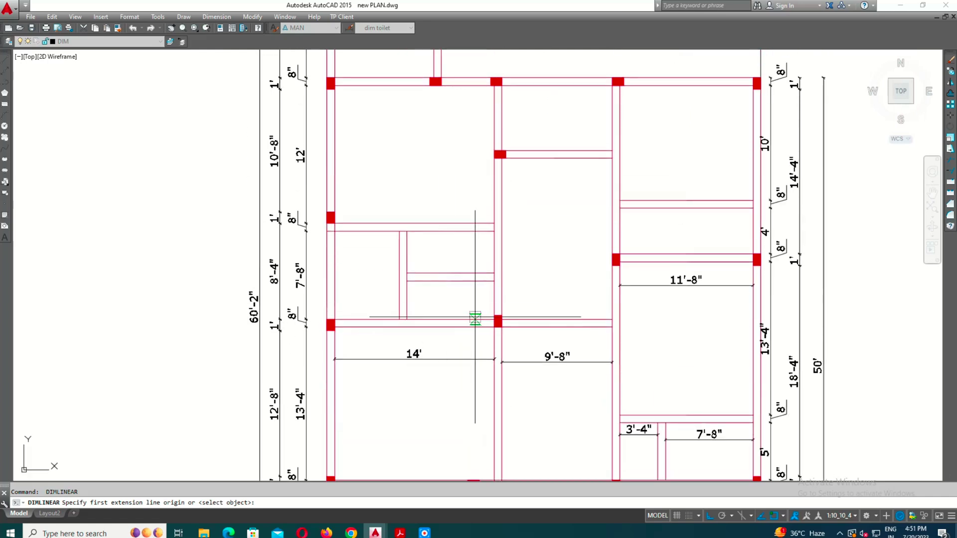
pyautogui.click(494, 328)
pyautogui.click(475, 281)
pyautogui.click(472, 299)
pyautogui.press('Return')
pyautogui.click(472, 231)
pyautogui.click(473, 249)
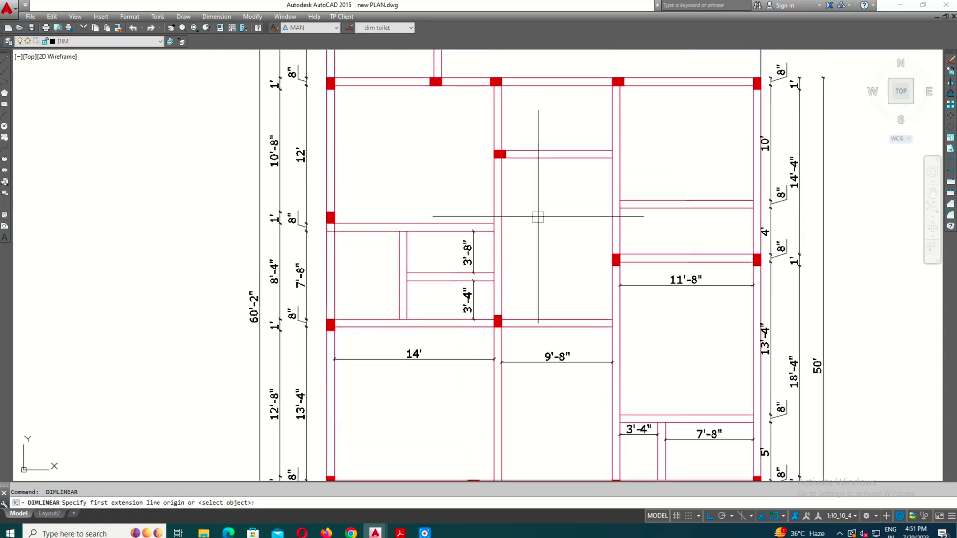
pyautogui.click(526, 160)
# Add 13'-4" and 5'-8" vertical room-height dimensions
pyautogui.scroll(-3, 526, 319)
pyautogui.scroll(4, 524, 214)
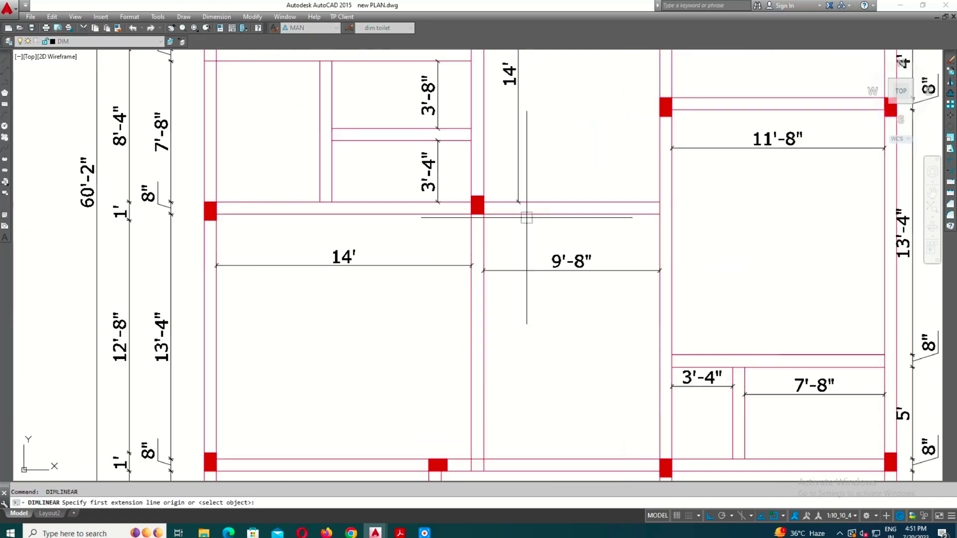
pyautogui.scroll(-1, 523, 353)
pyautogui.click(522, 372)
pyautogui.click(522, 312)
pyautogui.press('Return')
pyautogui.scroll(-2, 587, 250)
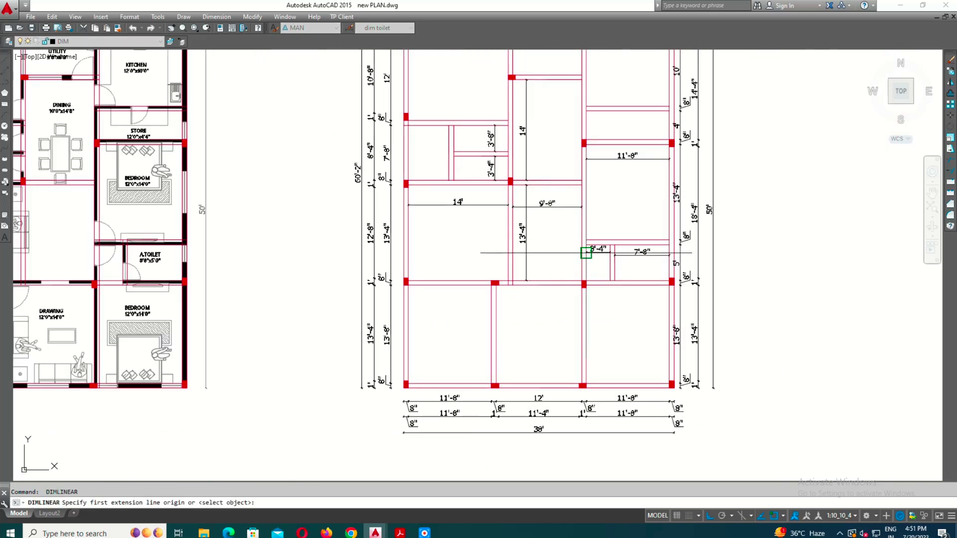
pyautogui.scroll(2, 515, 191)
pyautogui.click(515, 246)
pyautogui.click(516, 224)
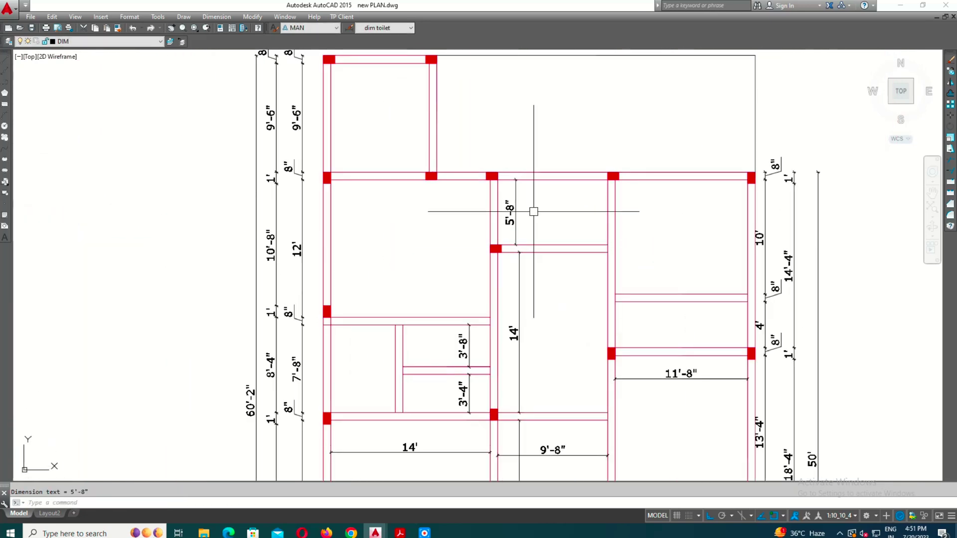
# Dimension the top edge with an 8", 8'-8", 8" continued string across the columns
pyautogui.scroll(-1, 434, 85)
pyautogui.scroll(3, 369, 172)
pyautogui.press('Return')
pyautogui.scroll(2, 366, 170)
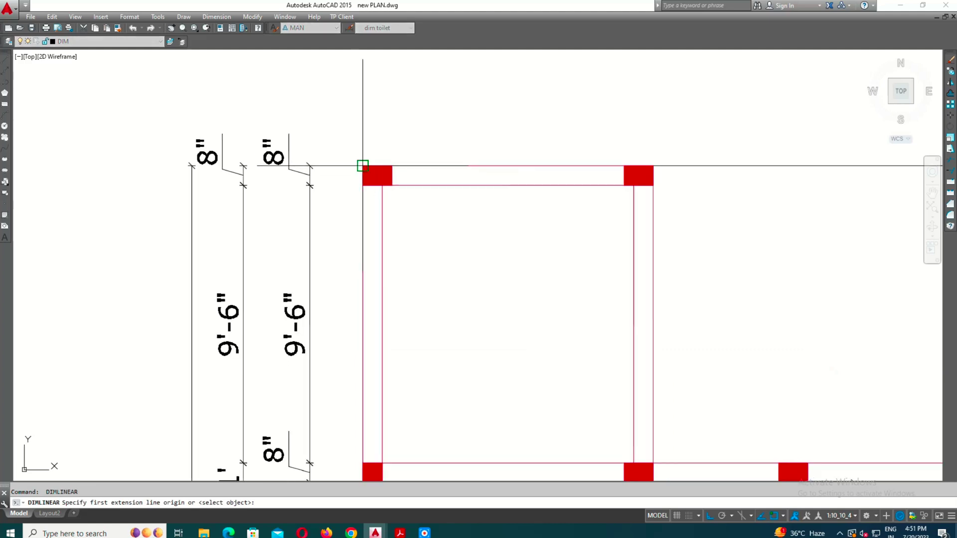
pyautogui.click(377, 165)
pyautogui.click(427, 125)
pyautogui.write('o')
pyautogui.press('Return')
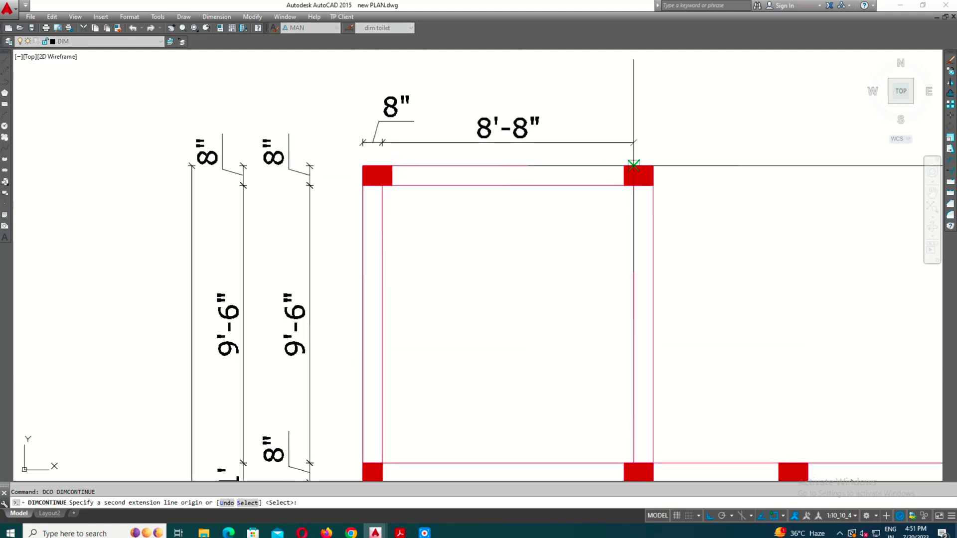
pyautogui.click(652, 155)
pyautogui.scroll(-3, 600, 181)
pyautogui.press('Escape')
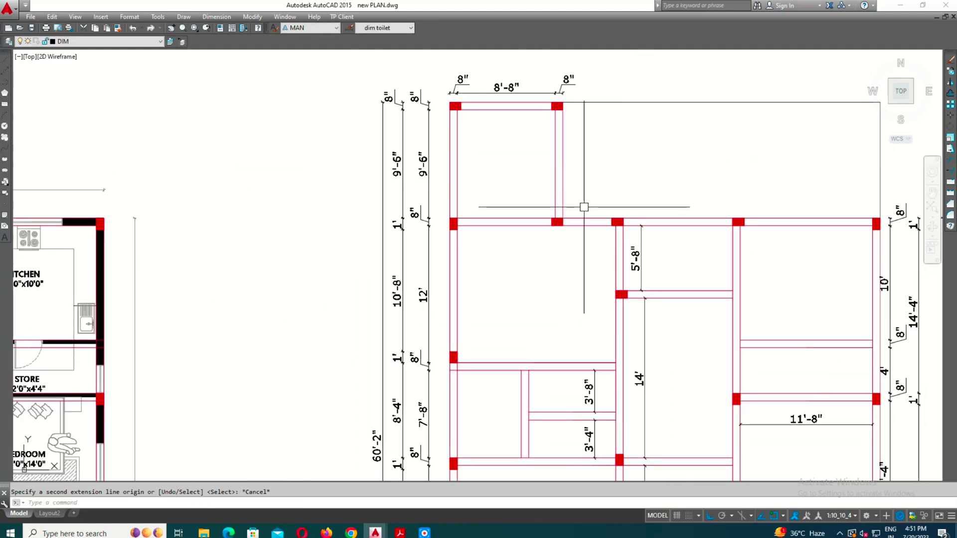
# Add a second column string from 4'-8" through 8", 9'-8" to 11'-8" using LI and DCO
pyautogui.write('Dli')
pyautogui.press('Return')
pyautogui.scroll(4, 568, 195)
pyautogui.click(552, 253)
pyautogui.click(687, 254)
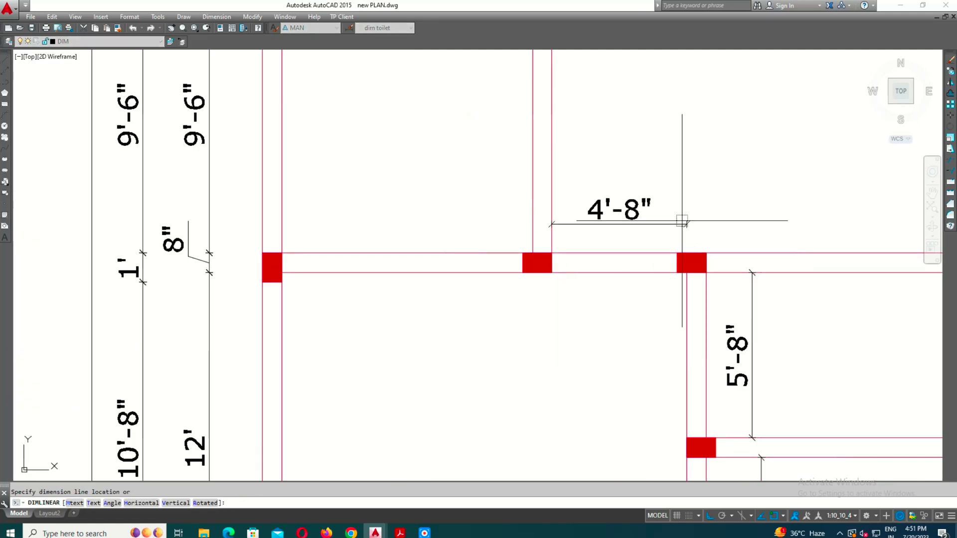
pyautogui.click(717, 200)
pyautogui.write('o')
pyautogui.press('Return')
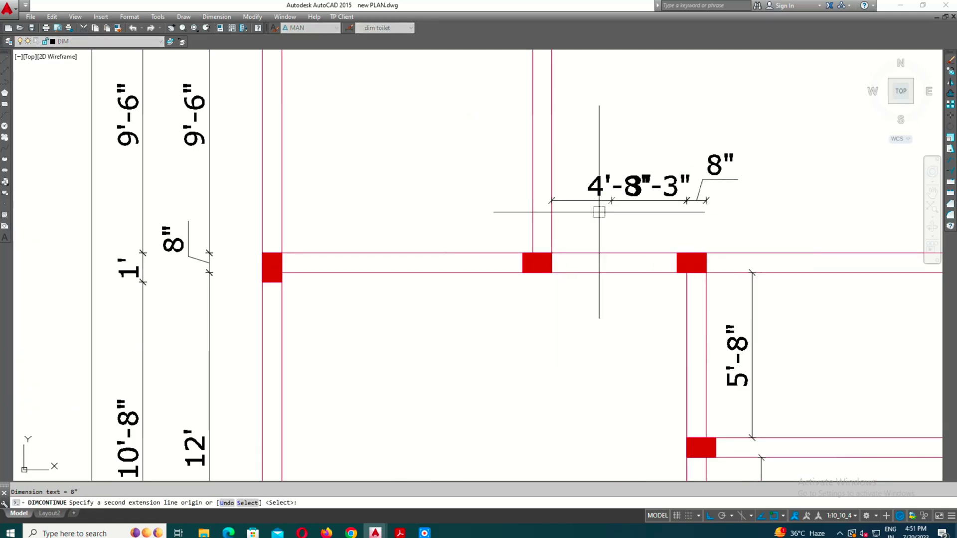
pyautogui.scroll(-3, 599, 211)
pyautogui.click(697, 232)
pyautogui.scroll(3, 696, 232)
pyautogui.click(680, 246)
pyautogui.scroll(-2, 680, 246)
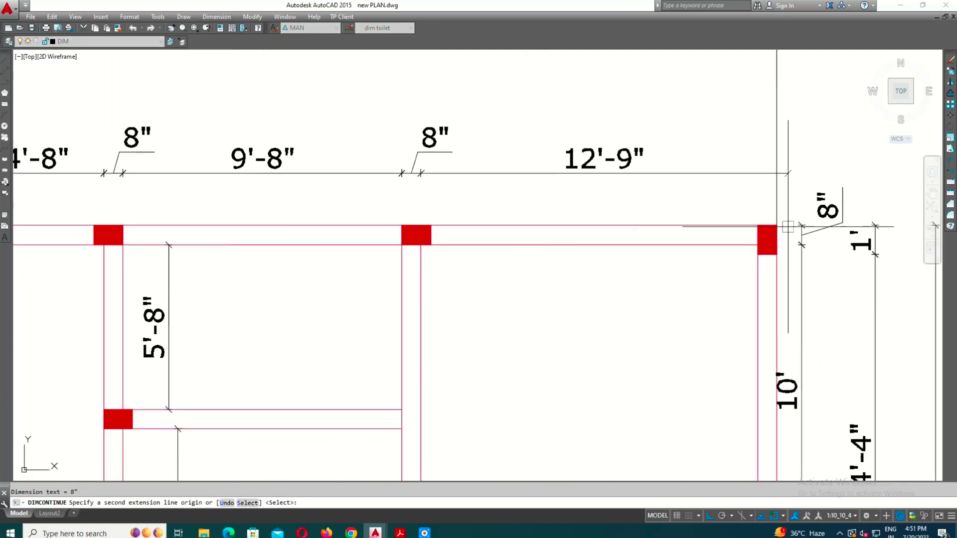
pyautogui.click(782, 221)
pyautogui.press('Escape')
# Place a 28' overall dimension across the top wall above the strings
pyautogui.scroll(-3, 782, 221)
pyautogui.scroll(2, 599, 148)
pyautogui.write('DL')
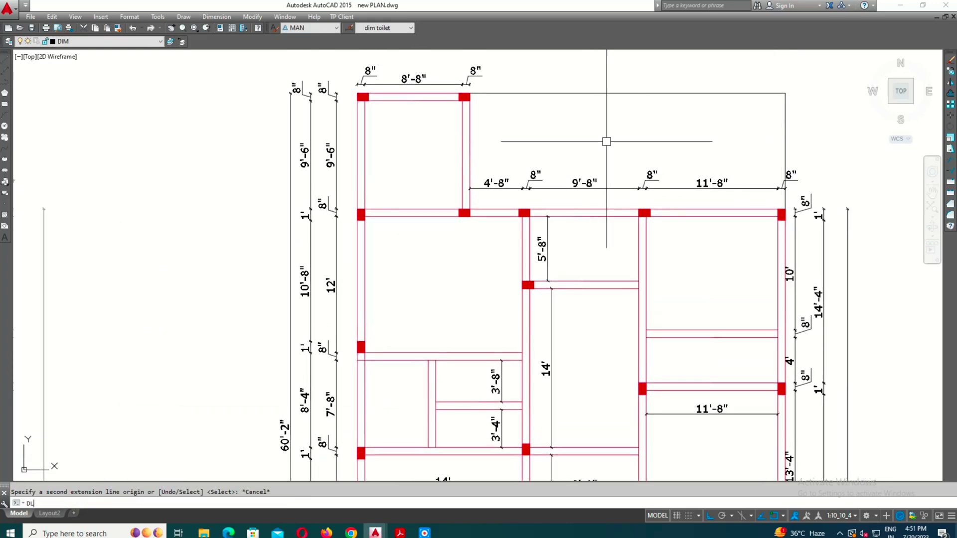
pyautogui.press('Return')
pyautogui.scroll(2, 607, 142)
pyautogui.click(474, 217)
pyautogui.scroll(-2, 388, 208)
pyautogui.scroll(2, 737, 214)
pyautogui.click(723, 215)
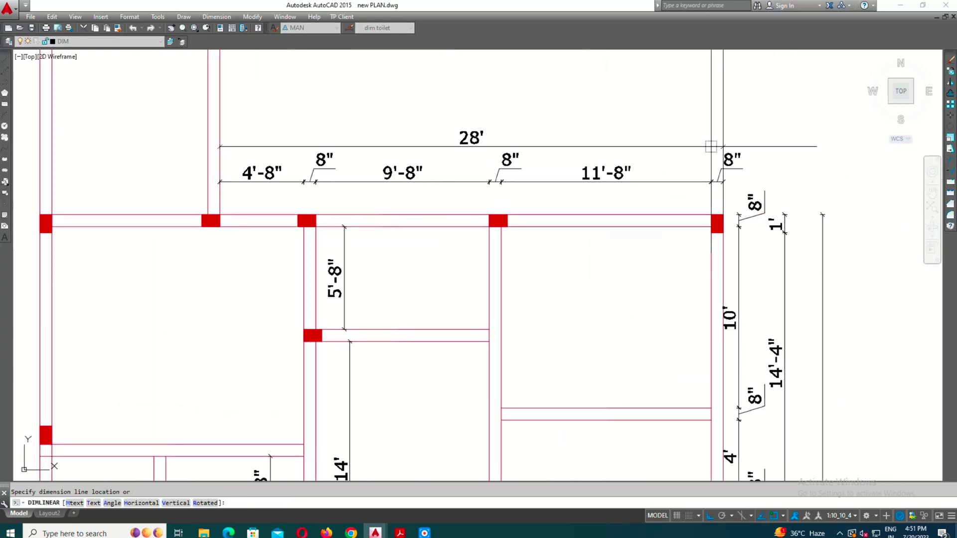
pyautogui.click(711, 147)
pyautogui.scroll(-2, 641, 235)
pyautogui.scroll(-2, 683, 106)
pyautogui.scroll(-1, 670, 173)
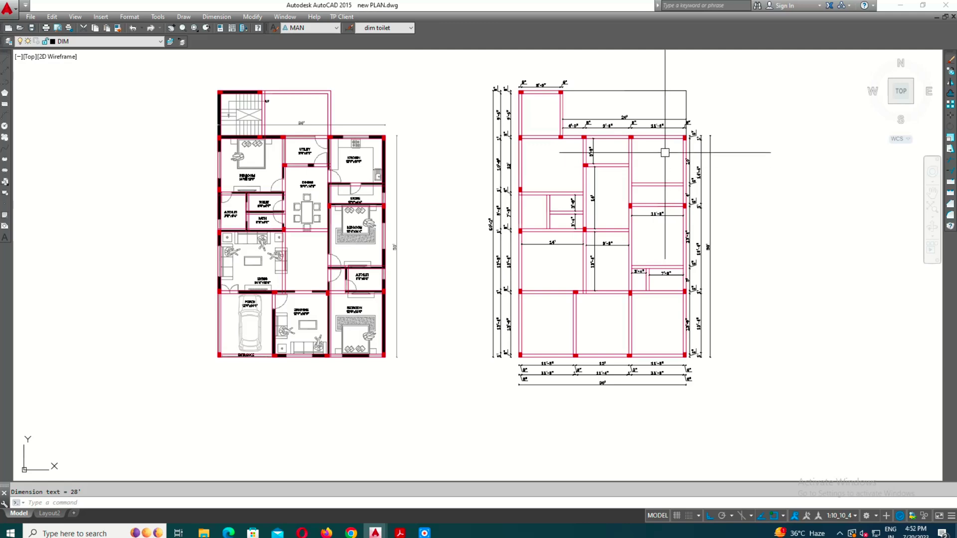
# Begin another linear dimension on the plan, picking its first point
pyautogui.write('DLI')
pyautogui.scroll(4, 669, 147)
pyautogui.press('Return')
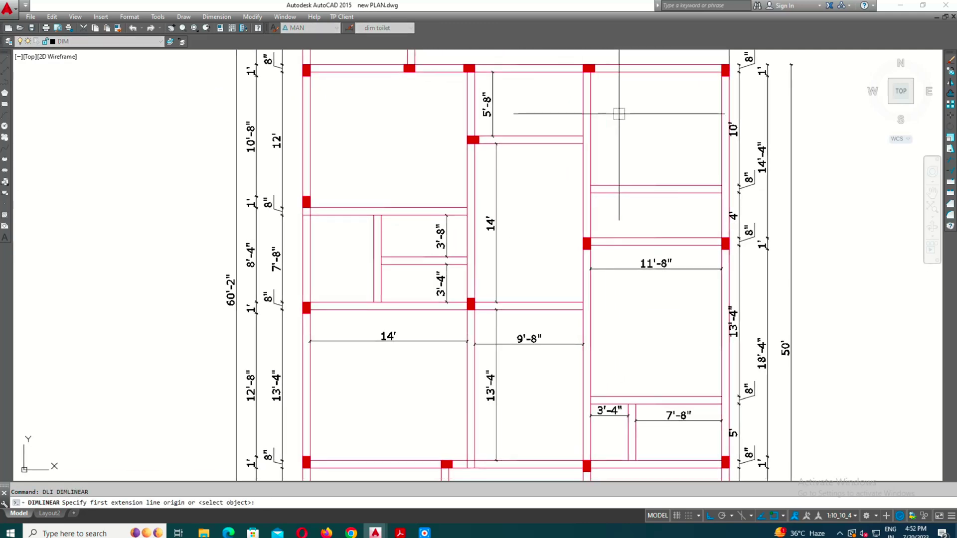
pyautogui.scroll(-2, 609, 214)
pyautogui.moveTo(609, 213); pyautogui.dragTo(614, 202, button='middle')
pyautogui.click(434, 176)
pyautogui.scroll(2, 433, 176)
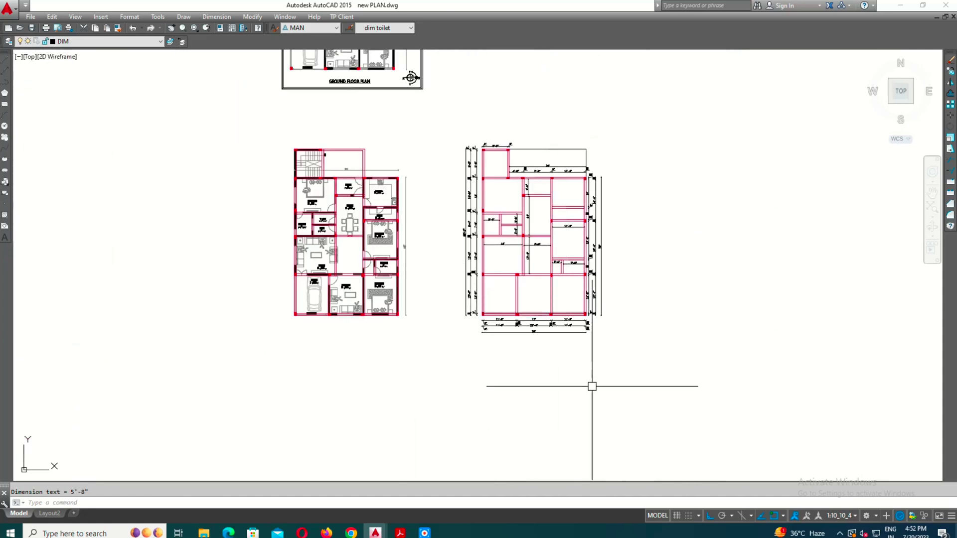
# Select the beam section detail and start moving it, then cancel the move
pyautogui.click(363, 172)
pyautogui.click(683, 391)
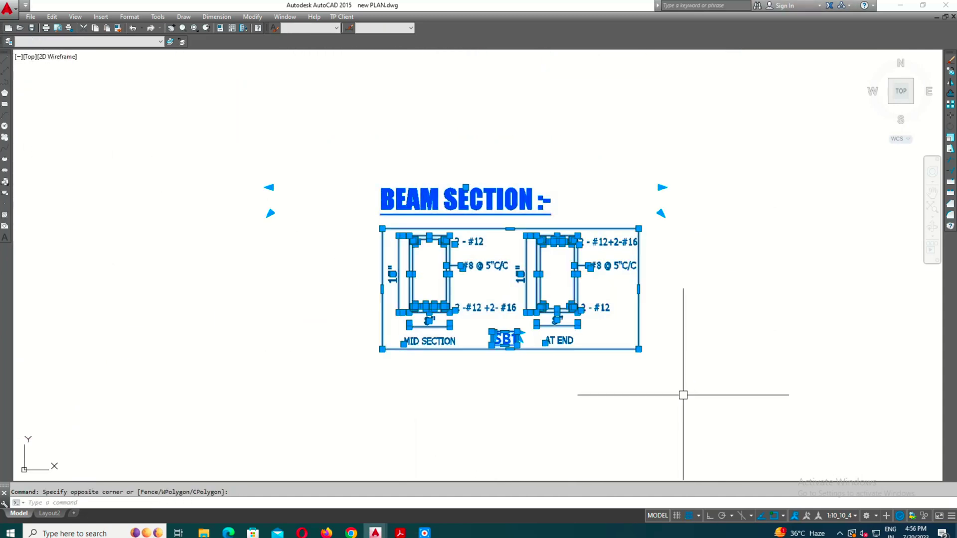
pyautogui.write('m')
pyautogui.press('Return')
pyautogui.click(543, 395)
pyautogui.scroll(-3, 701, 354)
pyautogui.scroll(3, 474, 262)
pyautogui.press('Escape')
pyautogui.scroll(4, 418, 211)
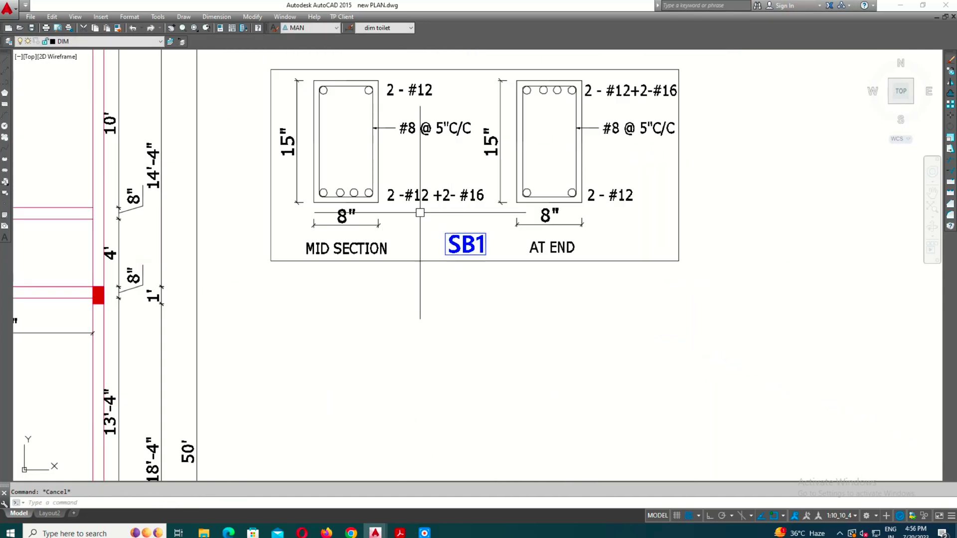
pyautogui.moveTo(419, 212); pyautogui.dragTo(426, 276, button='middle')
pyautogui.scroll(1, 278, 192)
# Open the MID SECTION label's properties, then select the AT END label
pyautogui.doubleClick(312, 335)
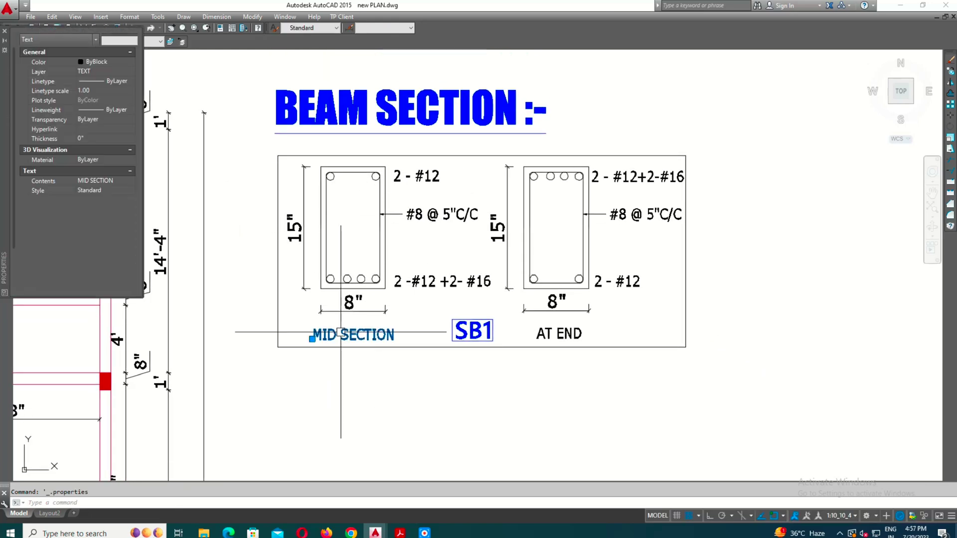
pyautogui.scroll(2, 334, 339)
pyautogui.press('Escape')
pyautogui.click(697, 346)
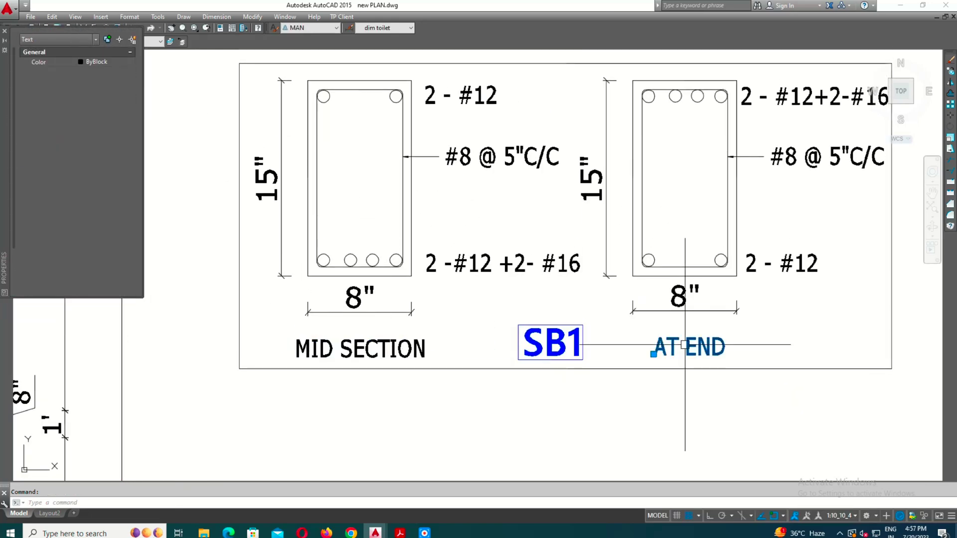
pyautogui.scroll(-2, 677, 311)
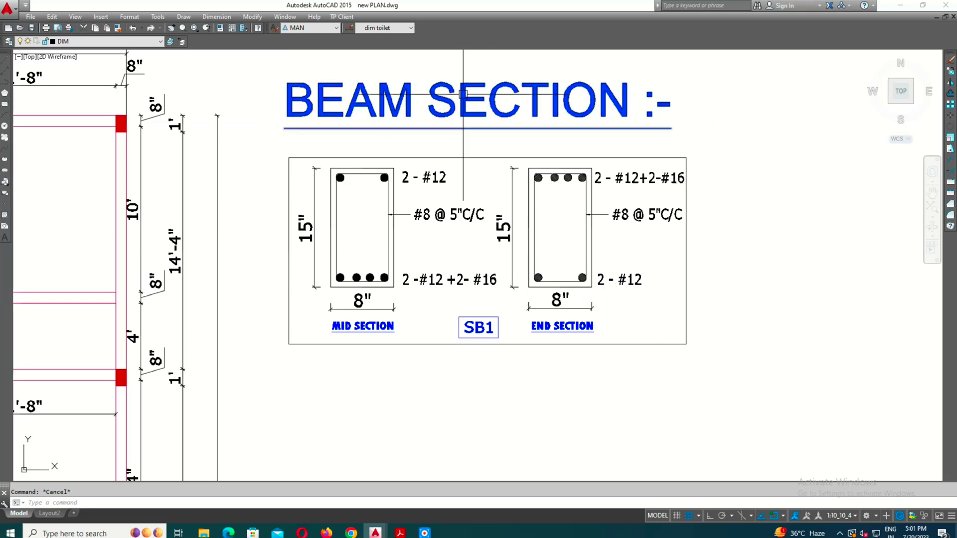
# Change the BEAM SECTION title text colour to red
pyautogui.doubleClick(371, 100)
pyautogui.click(586, 22)
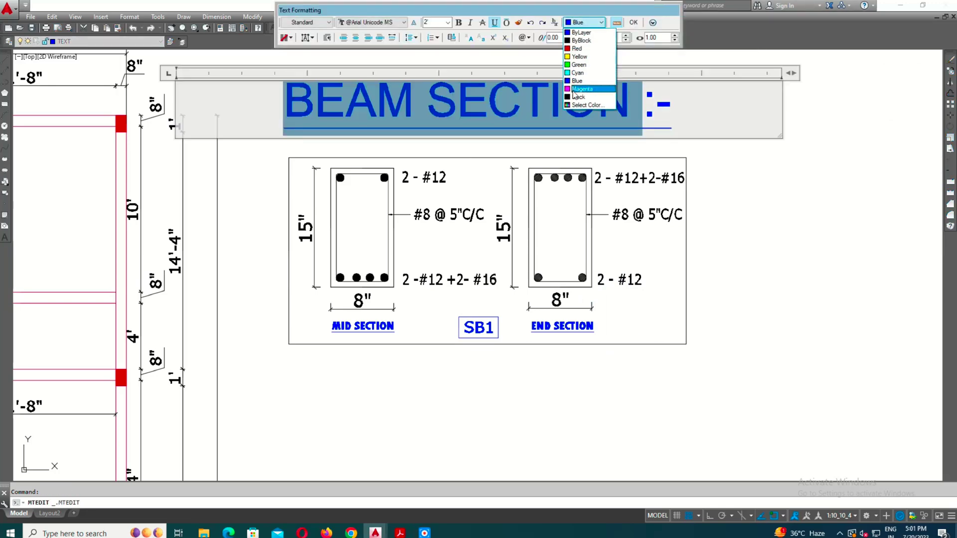
pyautogui.click(583, 40)
pyautogui.click(578, 170)
pyautogui.scroll(-1, 352, 395)
pyautogui.scroll(1, 211, 313)
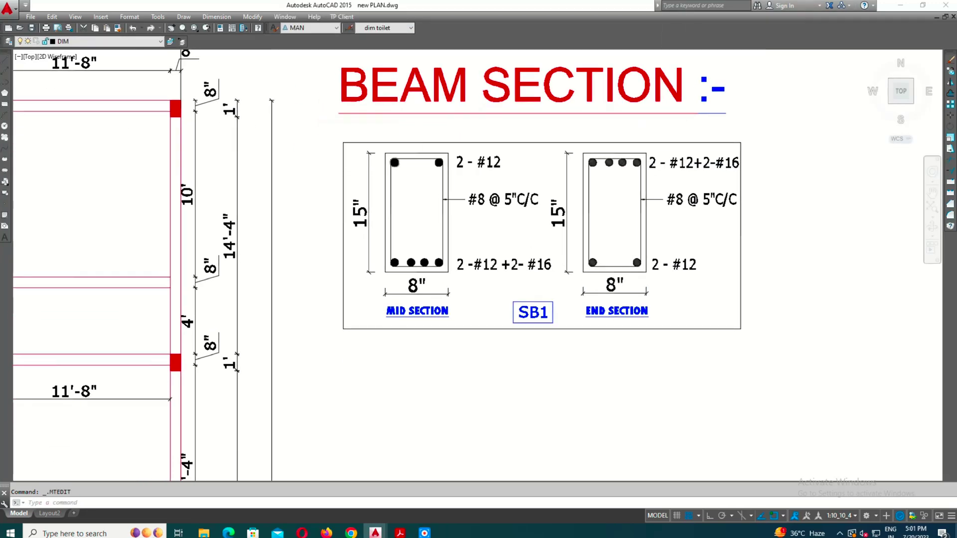
pyautogui.scroll(2, 210, 312)
# Inspect the 2-#12+2-#16 bar note and the mid section's 15" height dimension
pyautogui.click(527, 254)
pyautogui.scroll(3, 470, 272)
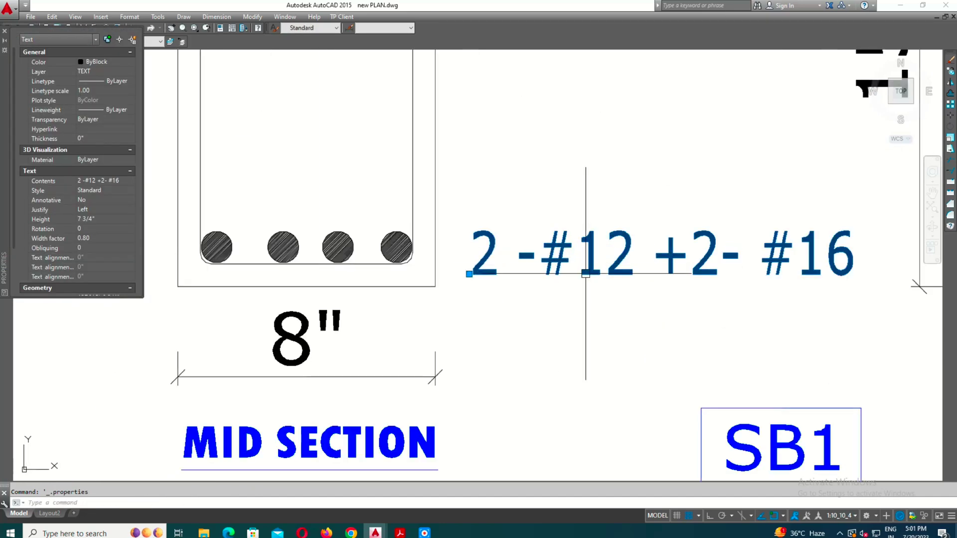
pyautogui.press('Escape')
pyautogui.scroll(-1, 548, 299)
pyautogui.scroll(1, 660, 323)
pyautogui.scroll(-1, 641, 291)
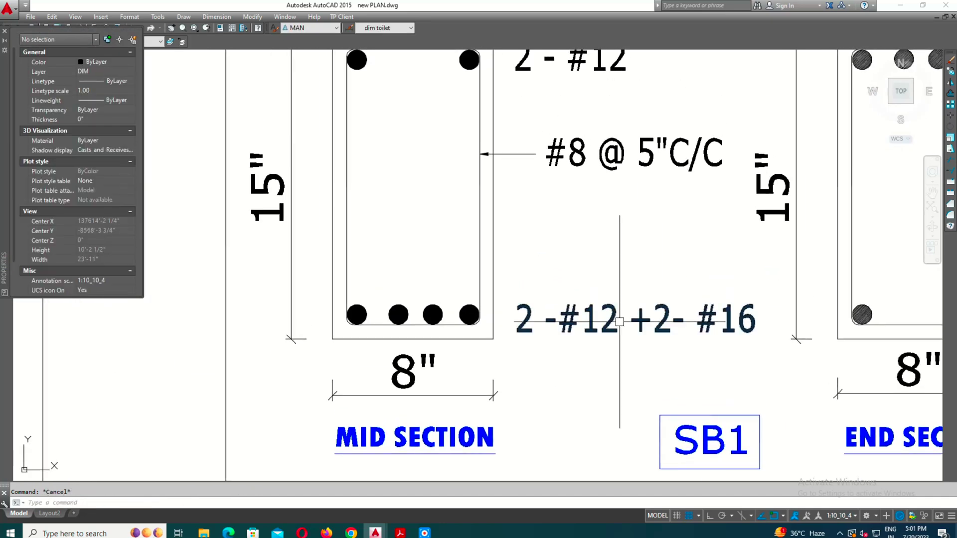
pyautogui.scroll(-1, 621, 320)
pyautogui.click(394, 290)
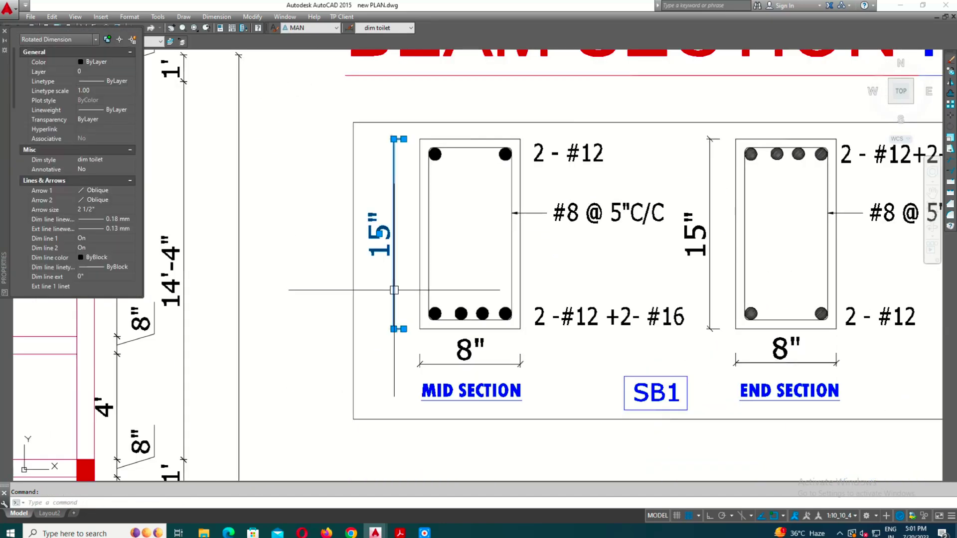
pyautogui.moveTo(552, 275); pyautogui.dragTo(548, 249, button='middle')
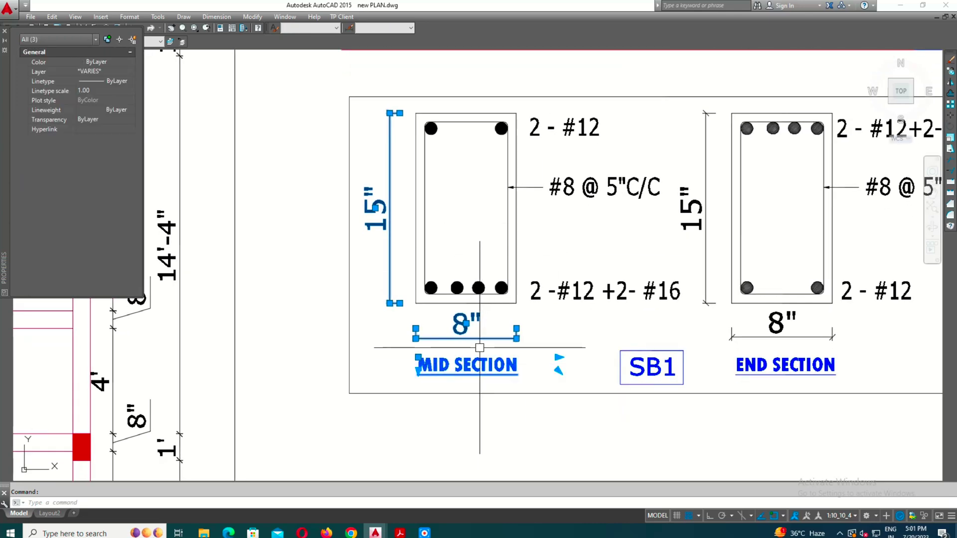
pyautogui.press('Escape')
# Select the 2-#12 and 2-#12+2-#16 bar notes together to check their properties
pyautogui.click(564, 128)
pyautogui.click(596, 283)
pyautogui.scroll(2, 596, 283)
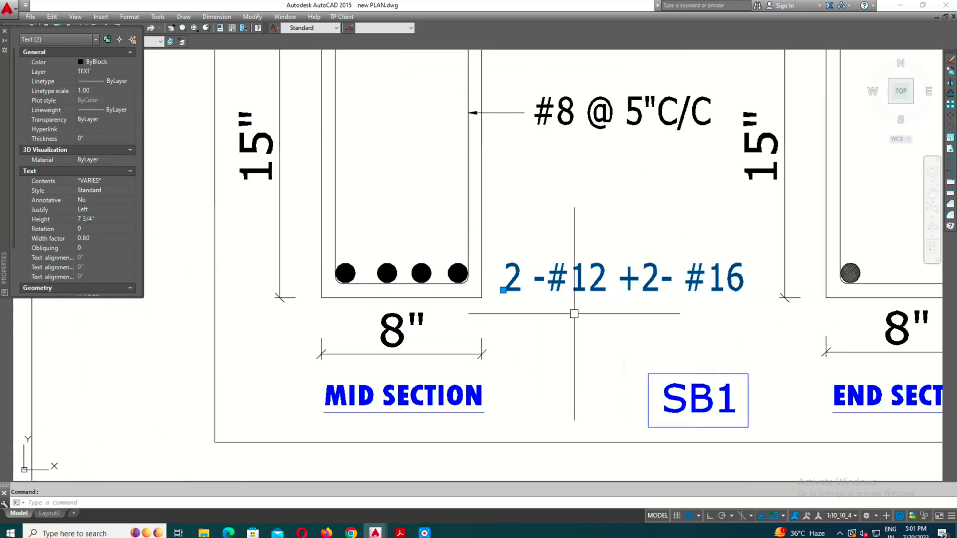
pyautogui.scroll(-1, 605, 288)
pyautogui.scroll(-1, 532, 317)
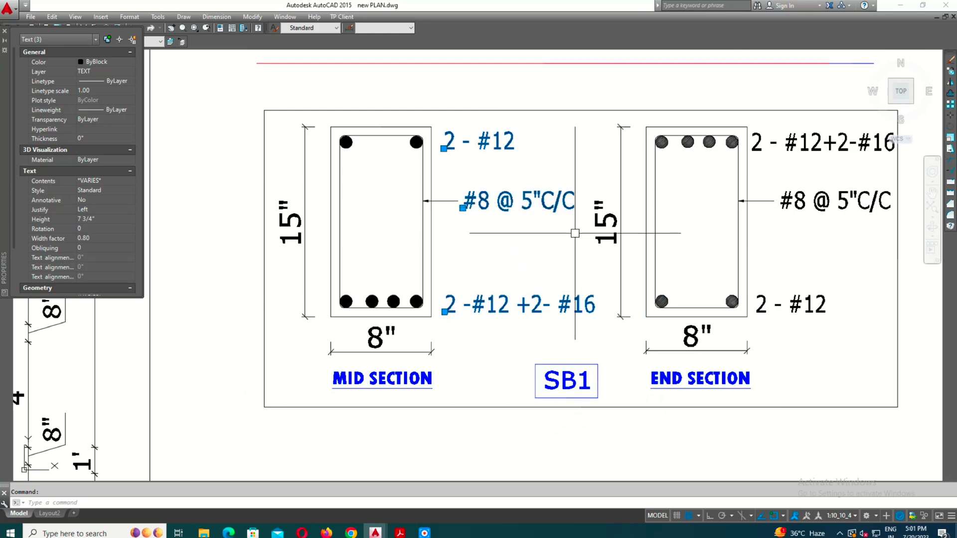
pyautogui.press('Escape')
# Inspect the end section's 8" width and 15" height dimensions and END SECTION label
pyautogui.moveTo(719, 342); pyautogui.dragTo(552, 319, button='middle')
pyautogui.click(552, 319)
pyautogui.scroll(2, 514, 344)
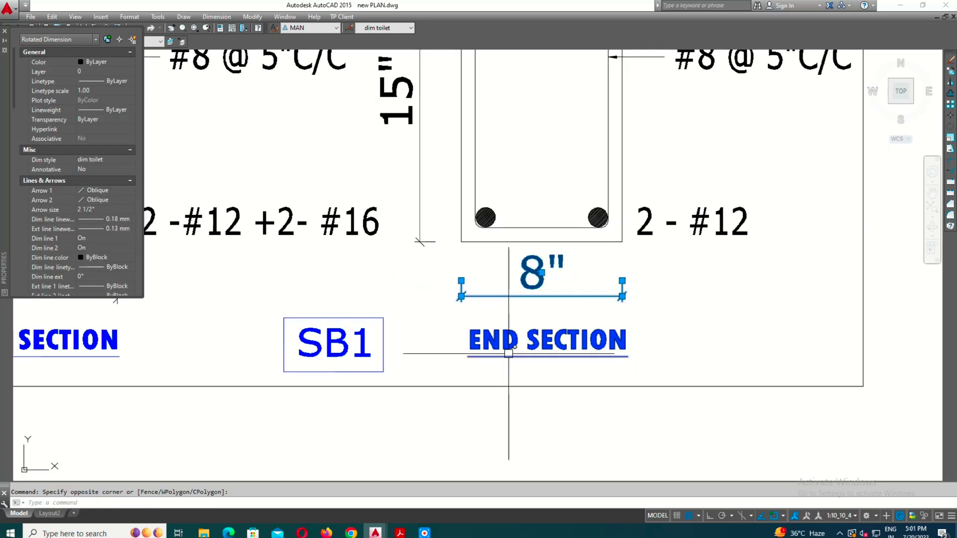
pyautogui.scroll(2, 504, 344)
pyautogui.click(502, 344)
pyautogui.press('Escape')
pyautogui.scroll(-2, 563, 332)
pyautogui.moveTo(534, 267); pyautogui.dragTo(548, 319, button='middle')
pyautogui.click(548, 319)
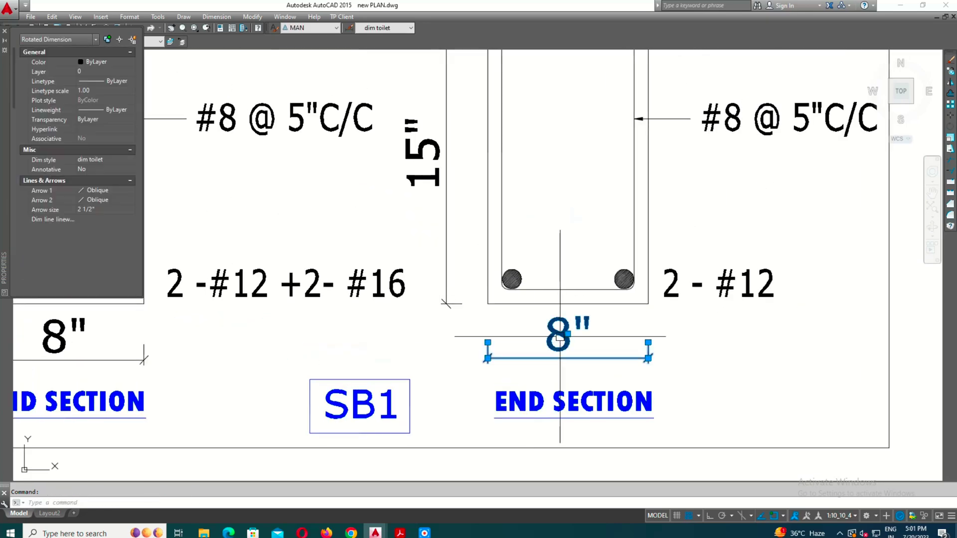
pyautogui.click(446, 236)
# Add the end section's 2-#12+2-#16 note to the selection, then clear it
pyautogui.moveTo(446, 236); pyautogui.dragTo(455, 363, button='middle')
pyautogui.click(674, 172)
pyautogui.moveTo(675, 175); pyautogui.dragTo(460, 175, button='middle')
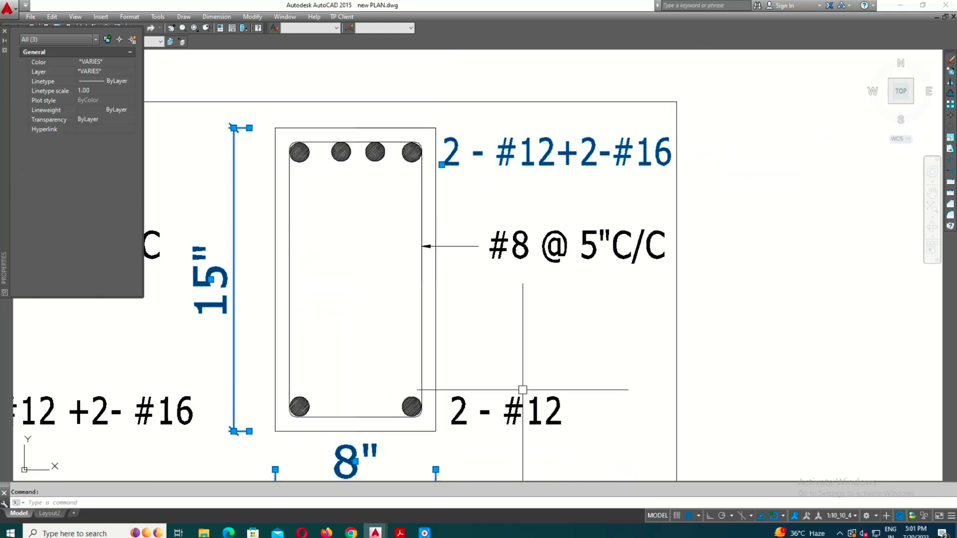
pyautogui.moveTo(581, 391); pyautogui.dragTo(606, 310, button='middle')
pyautogui.click(555, 334)
pyautogui.scroll(-1, 558, 319)
pyautogui.press('Escape')
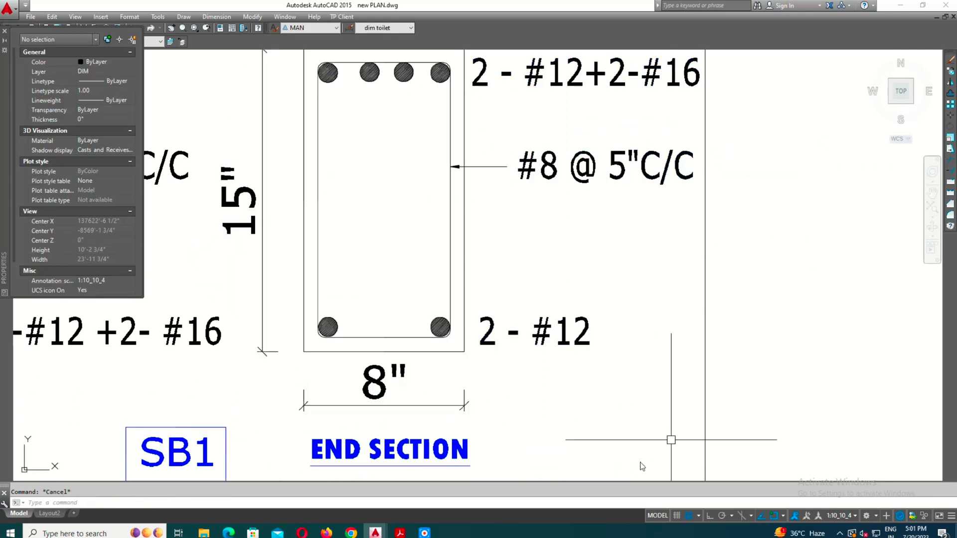
pyautogui.scroll(-1, 673, 399)
pyautogui.scroll(-1, 677, 384)
pyautogui.scroll(1, 713, 294)
# Start a copy command and cancel it before selecting anything
pyautogui.scroll(-1, 707, 314)
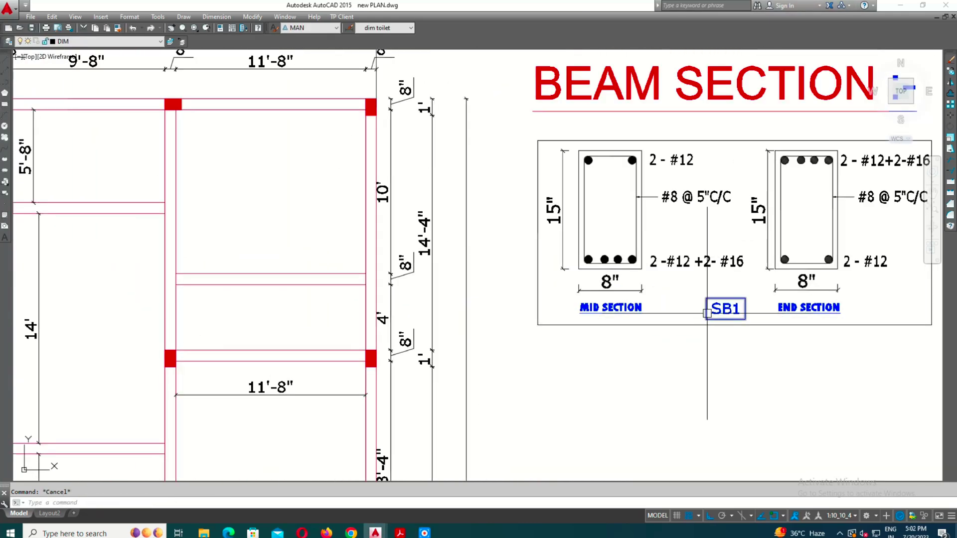
pyautogui.press('Return')
pyautogui.scroll(-2, 740, 315)
pyautogui.press('Escape')
pyautogui.scroll(2, 495, 213)
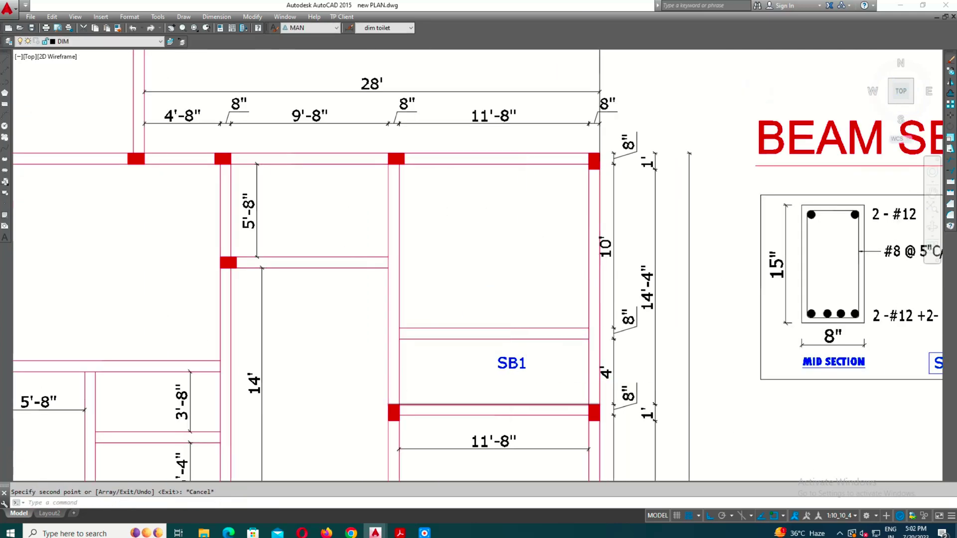
pyautogui.scroll(3, 511, 225)
# Copy the SB1 label onto another beam in the bay above the 11'-8" span
pyautogui.click(512, 225)
pyautogui.write('o')
pyautogui.press('Return')
pyautogui.click(517, 226)
pyautogui.scroll(-3, 517, 226)
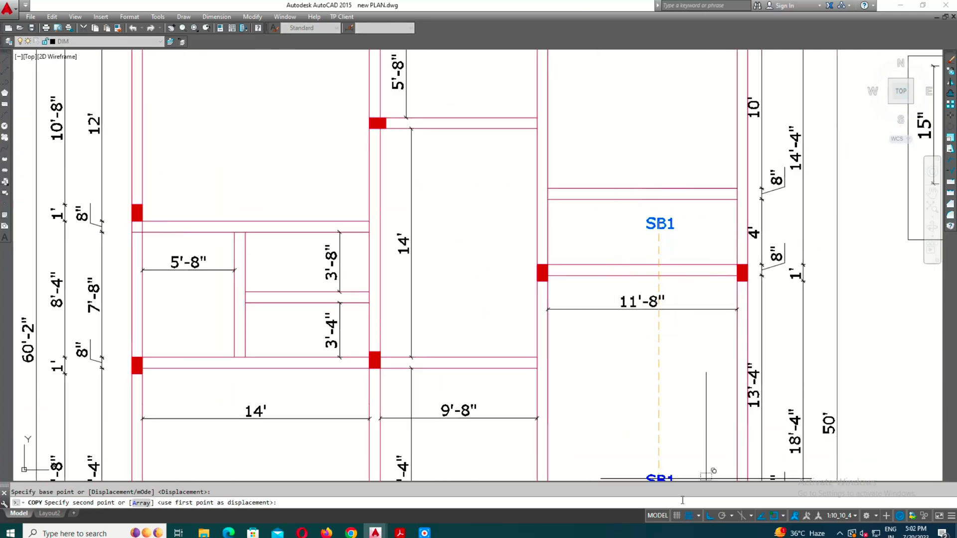
pyautogui.scroll(3, 642, 257)
pyautogui.click(642, 257)
pyautogui.scroll(-3, 642, 256)
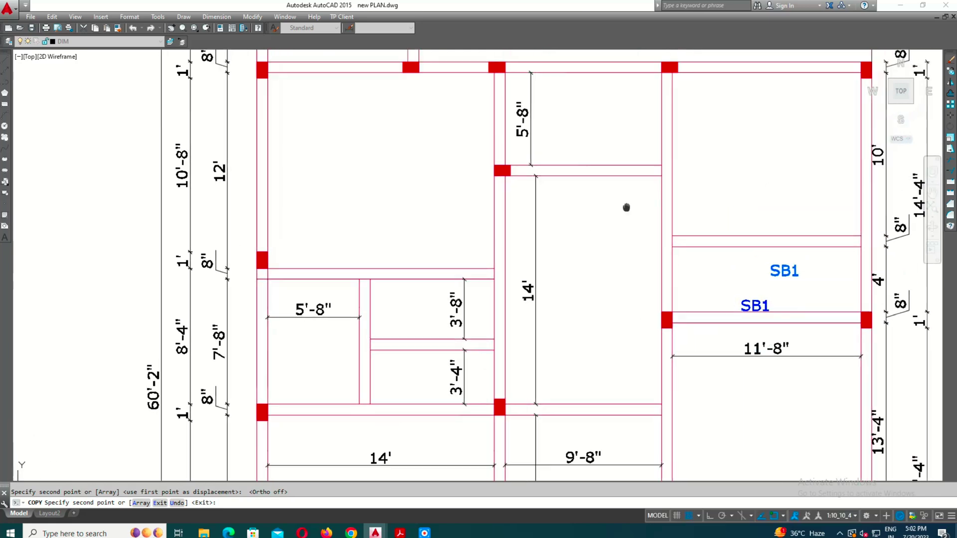
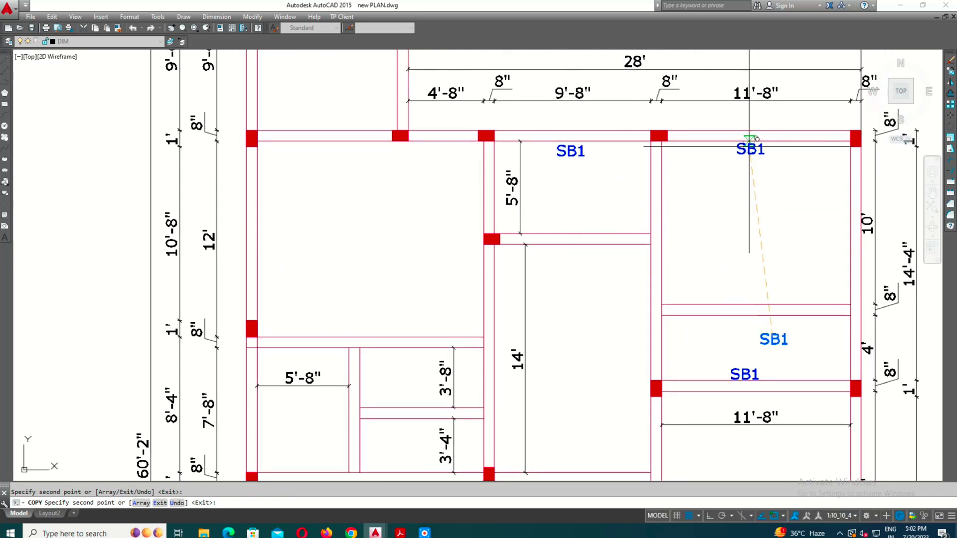
# Restart the copy and place an SB1 label beside a vertical beam
pyautogui.moveTo(312, 170); pyautogui.dragTo(493, 185, button='middle')
pyautogui.scroll(2, 498, 164)
pyautogui.scroll(-2, 571, 285)
pyautogui.press('Escape')
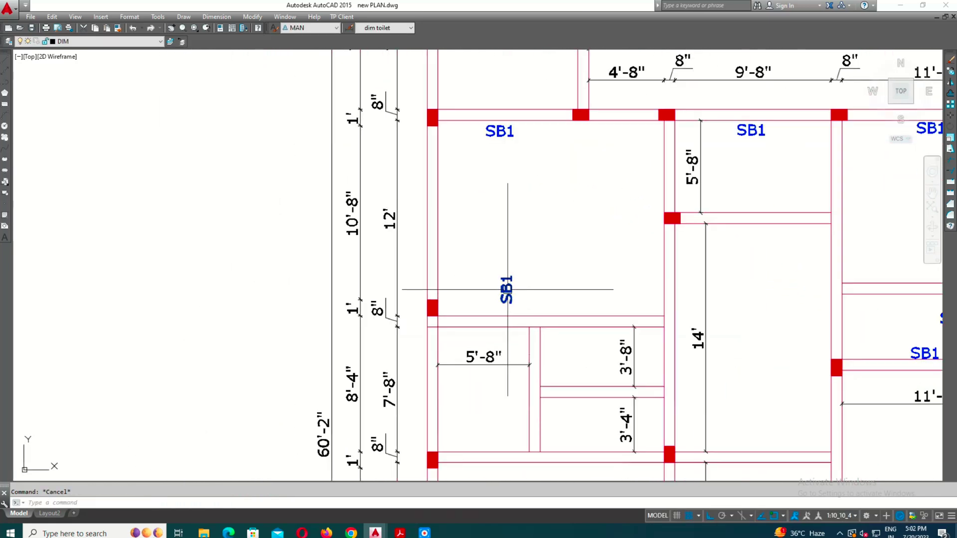
pyautogui.press('Return')
pyautogui.scroll(2, 543, 283)
pyautogui.click(509, 354)
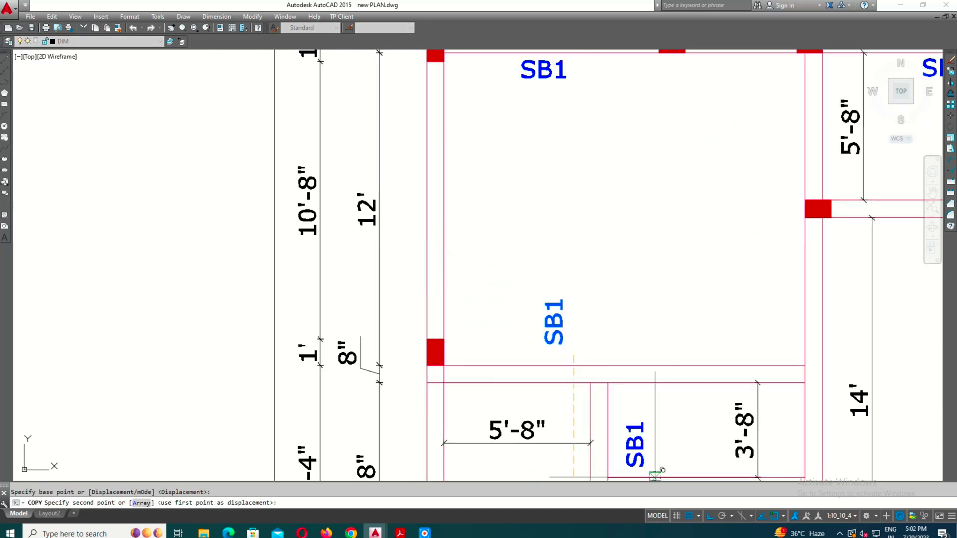
pyautogui.click(482, 230)
pyautogui.scroll(-5, 482, 230)
# Undo the misplaced SB1 copy with U
pyautogui.scroll(3, 485, 302)
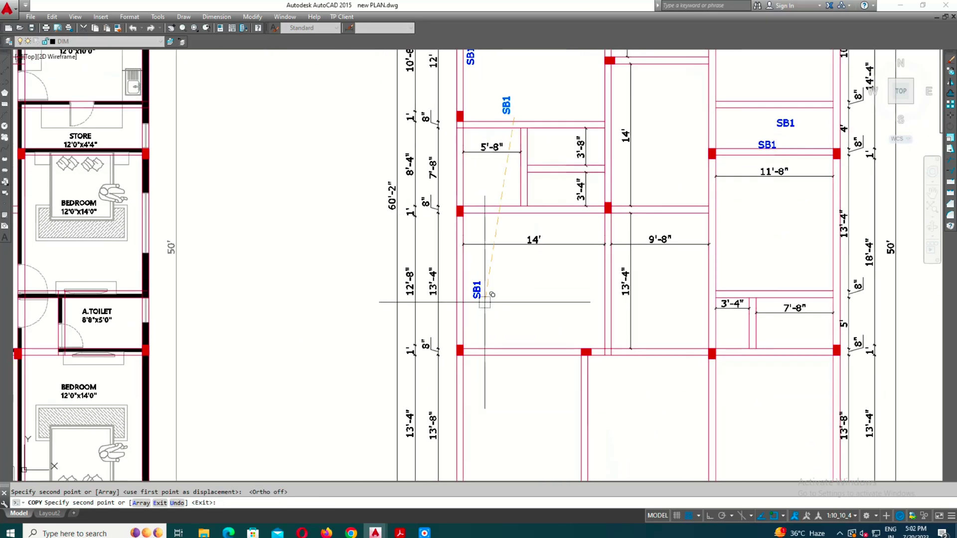
pyautogui.scroll(4, 480, 311)
pyautogui.scroll(-2, 517, 303)
pyautogui.moveTo(502, 295); pyautogui.dragTo(495, 192, button='middle')
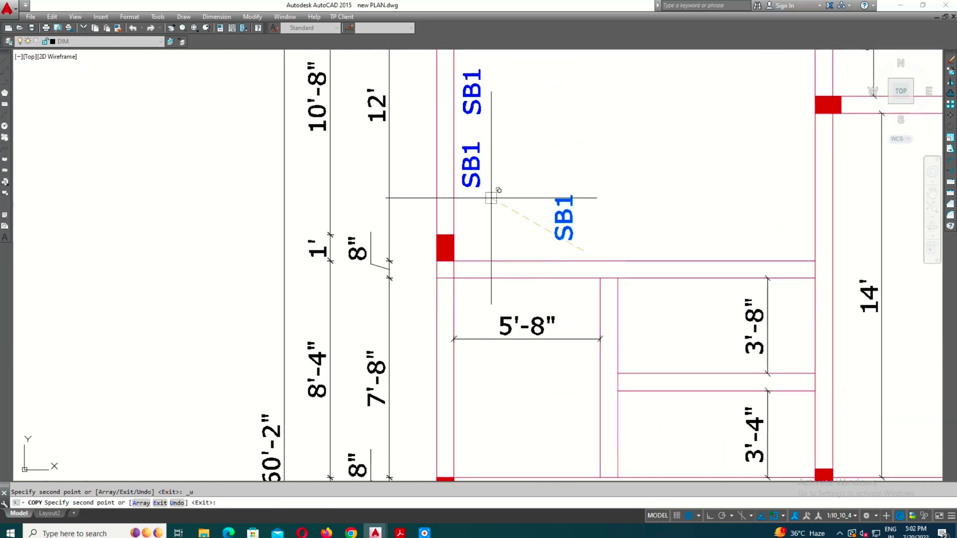
pyautogui.scroll(-2, 496, 193)
pyautogui.write('u')
pyautogui.press('Return')
# Place SB1 copies beside the vertical beams in the bottom bays
pyautogui.moveTo(503, 427)
pyautogui.mouseDown(button='middle')
pyautogui.moveTo(504, 312)
pyautogui.moveTo(487, 196)
pyautogui.mouseUp(button='middle')
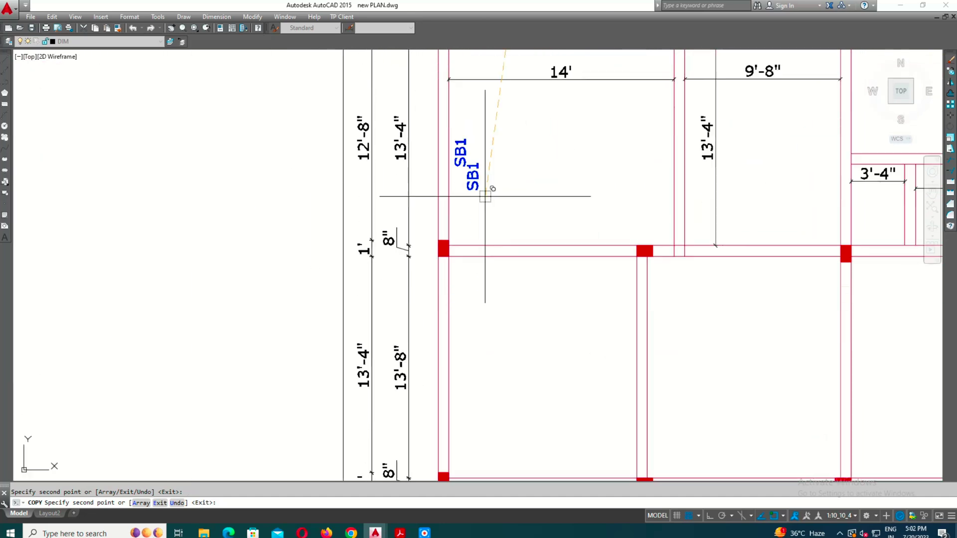
pyautogui.moveTo(493, 384); pyautogui.dragTo(494, 260, button='middle')
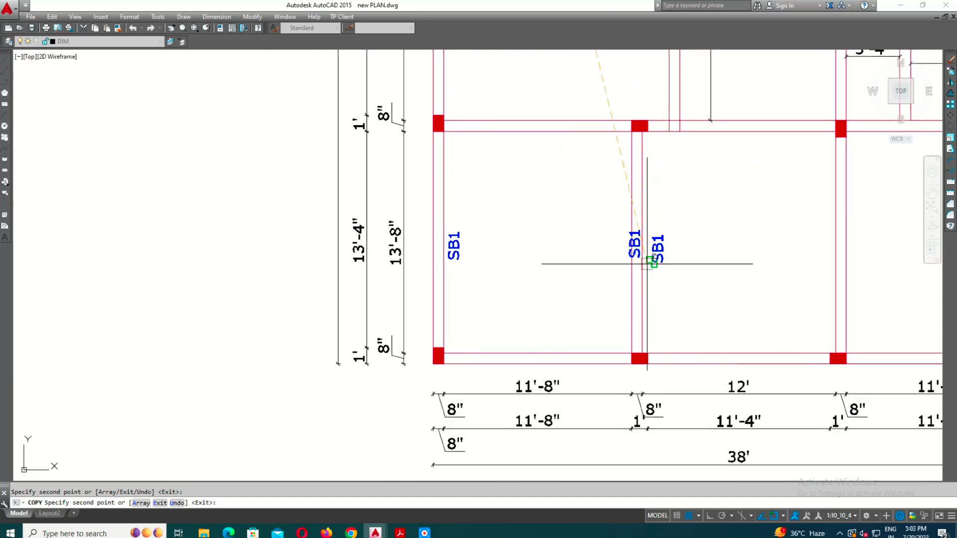
pyautogui.moveTo(847, 268); pyautogui.dragTo(549, 297, button='middle')
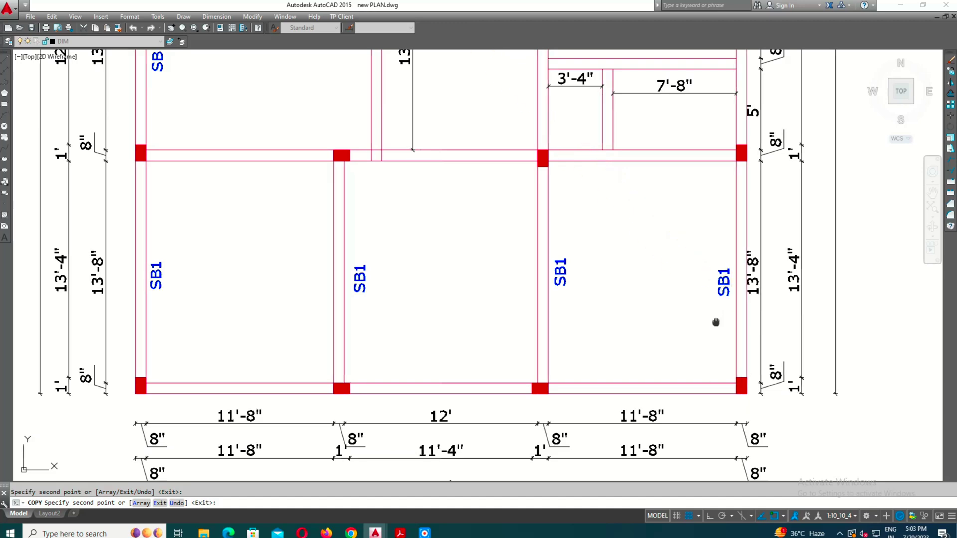
pyautogui.scroll(-2, 716, 321)
pyautogui.moveTo(641, 209)
pyautogui.mouseDown(button='middle')
pyautogui.moveTo(641, 274)
pyautogui.moveTo(581, 428)
pyautogui.mouseUp(button='middle')
pyautogui.scroll(3, 578, 287)
pyautogui.moveTo(556, 273); pyautogui.dragTo(541, 410, button='middle')
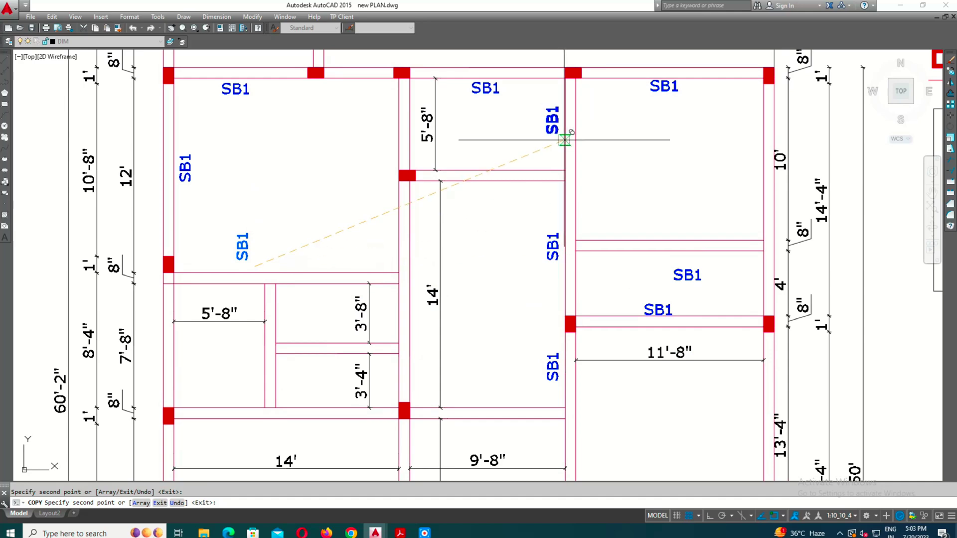
pyautogui.scroll(2, 768, 300)
pyautogui.scroll(-2, 729, 208)
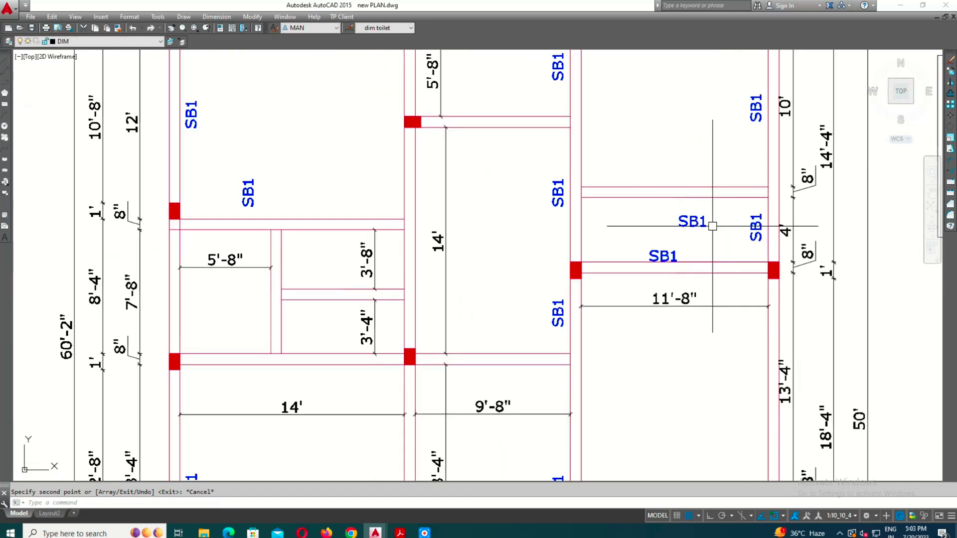
pyautogui.press('Escape')
# Erase a stray SB1 label from the plan
pyautogui.write('e')
pyautogui.press('Return')
pyautogui.scroll(-4, 513, 193)
pyautogui.scroll(4, 599, 250)
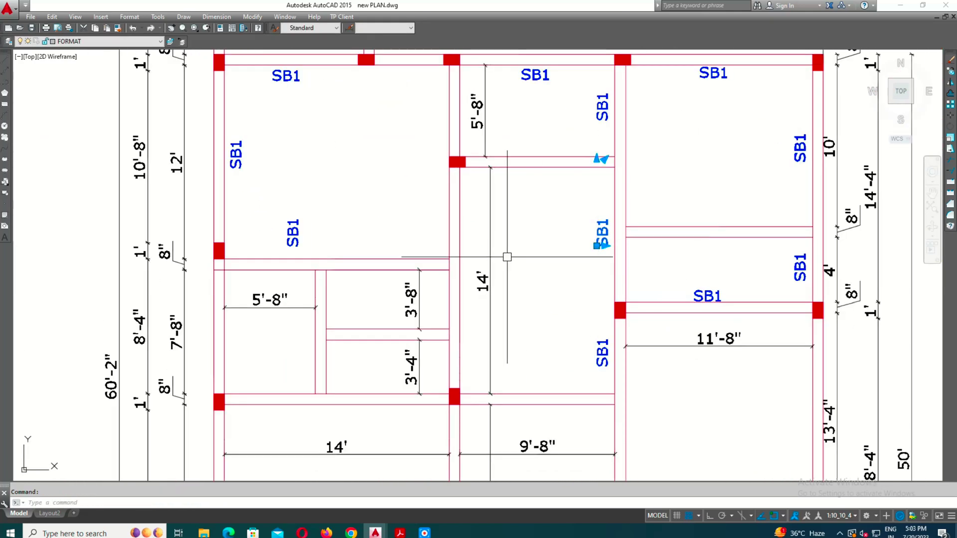
pyautogui.click(588, 260)
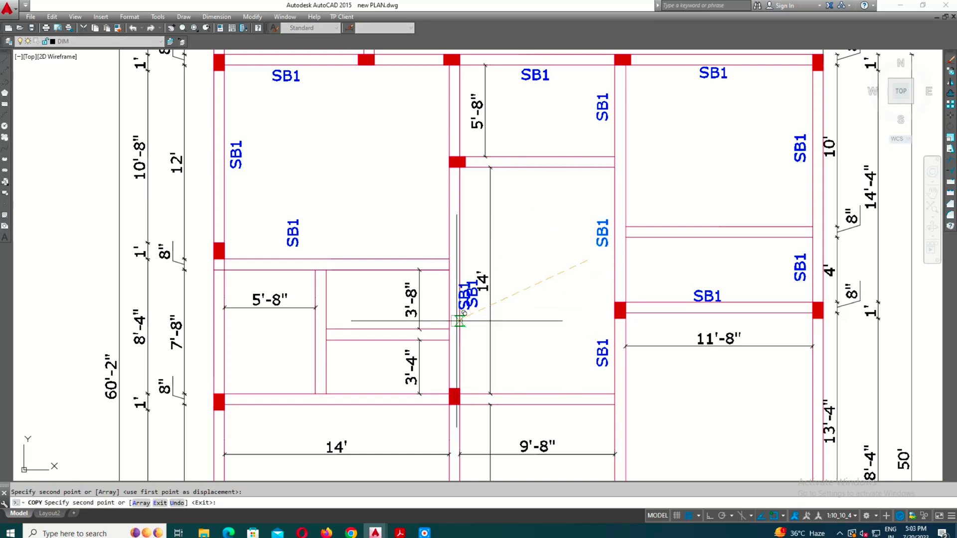
pyautogui.scroll(-2, 459, 320)
pyautogui.scroll(4, 423, 348)
pyautogui.press('Escape')
pyautogui.scroll(-2, 471, 325)
pyautogui.scroll(2, 466, 148)
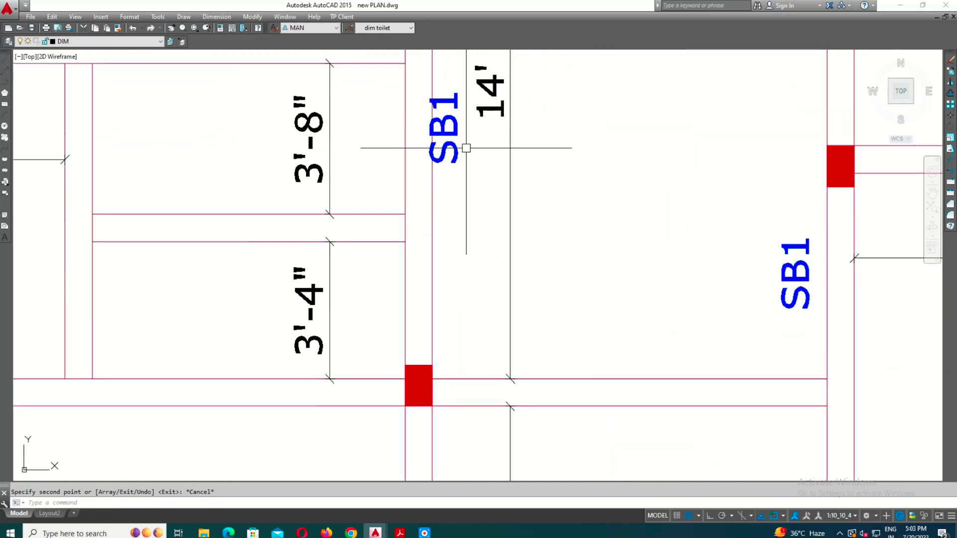
pyautogui.press('Return')
# Pick an SB1 label and set its base point, cancelling an accidental trim
pyautogui.click(443, 127)
pyautogui.press('Return')
pyautogui.click(572, 193)
pyautogui.scroll(-3, 514, 304)
pyautogui.scroll(2, 502, 358)
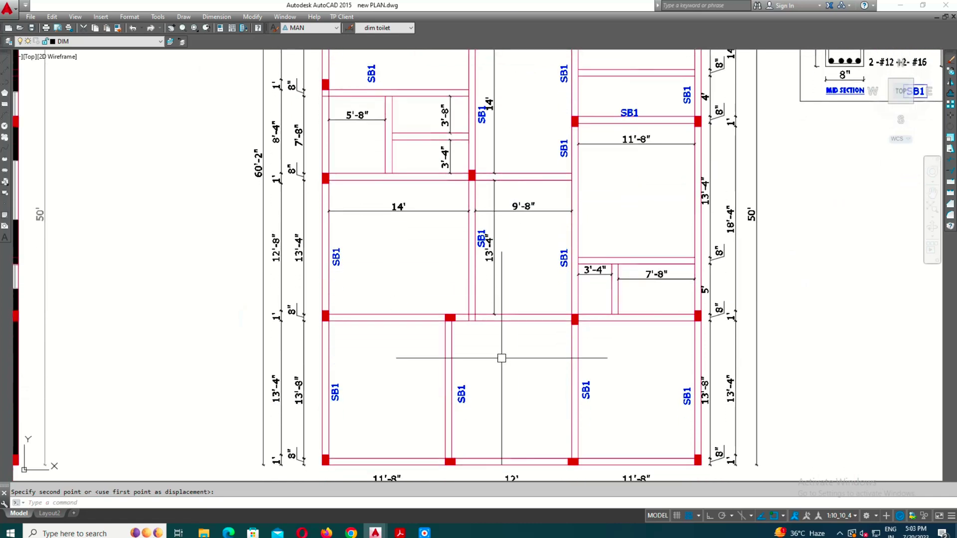
pyautogui.scroll(-2, 501, 358)
pyautogui.scroll(2, 548, 346)
pyautogui.scroll(-2, 551, 324)
pyautogui.scroll(2, 549, 299)
pyautogui.press('Return')
pyautogui.scroll(2, 474, 321)
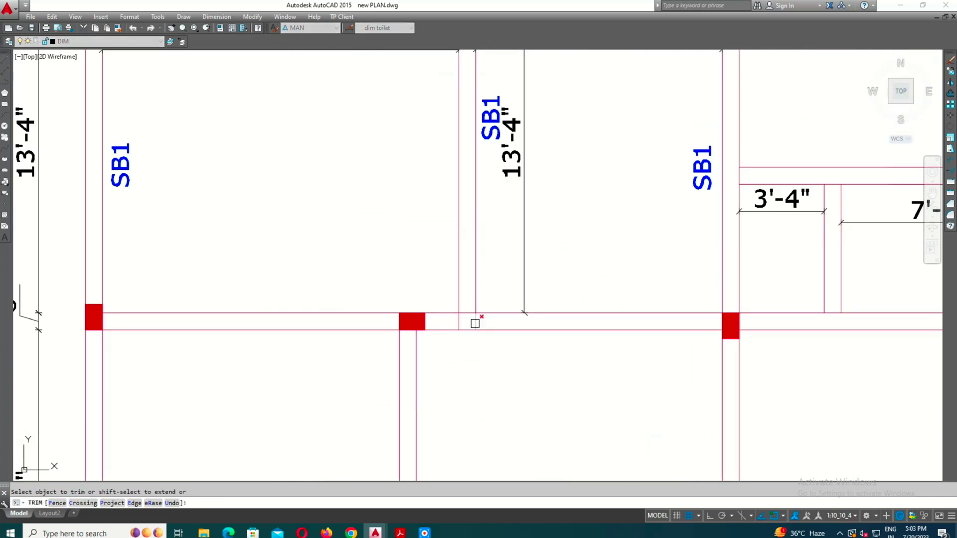
pyautogui.scroll(-2, 474, 320)
pyautogui.scroll(-1, 453, 271)
pyautogui.press('Escape')
# Copy an SB1 label from the upper plan toward the lower horizontal beams
pyautogui.moveTo(363, 161); pyautogui.dragTo(374, 254, button='middle')
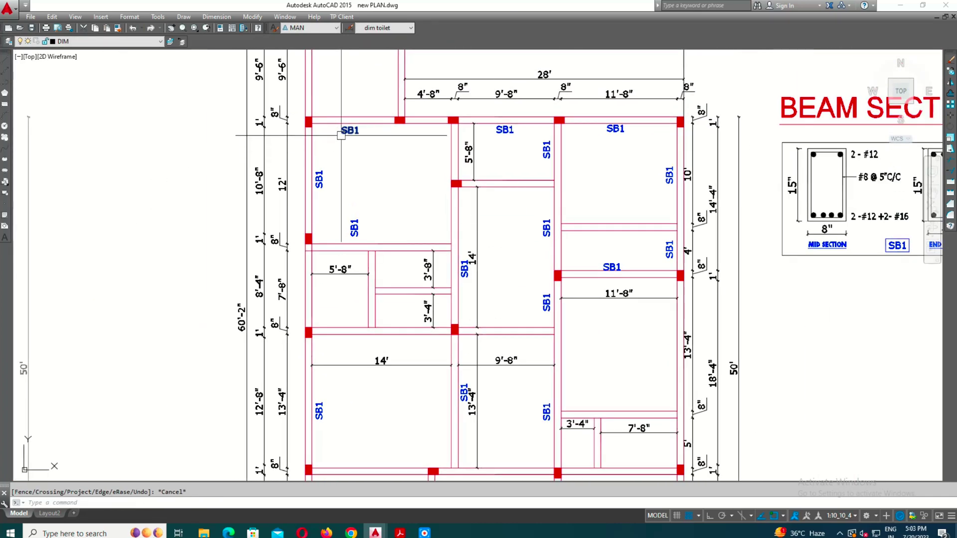
pyautogui.write('co')
pyautogui.press('Return')
pyautogui.click(393, 137)
pyautogui.moveTo(399, 469); pyautogui.dragTo(432, 305, button='middle')
pyautogui.scroll(2, 443, 309)
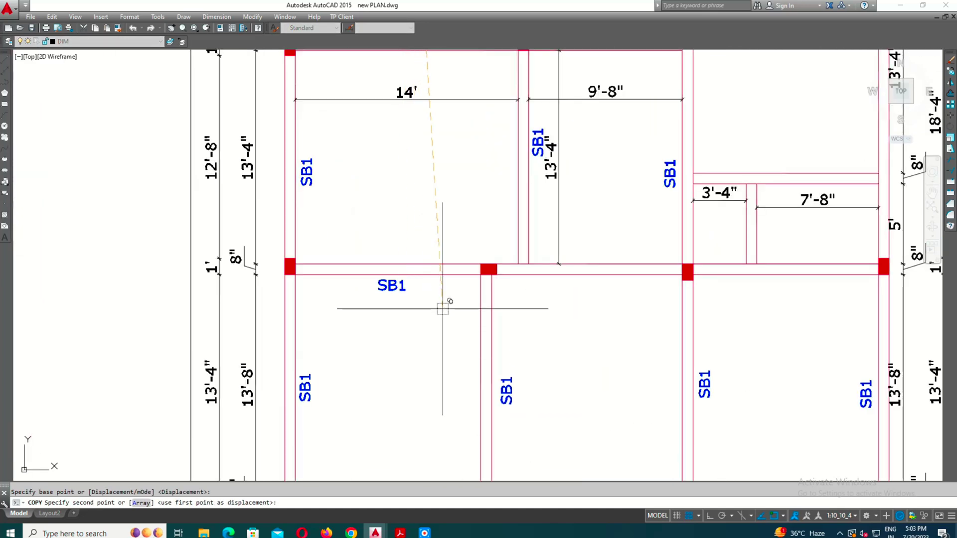
pyautogui.scroll(-2, 619, 245)
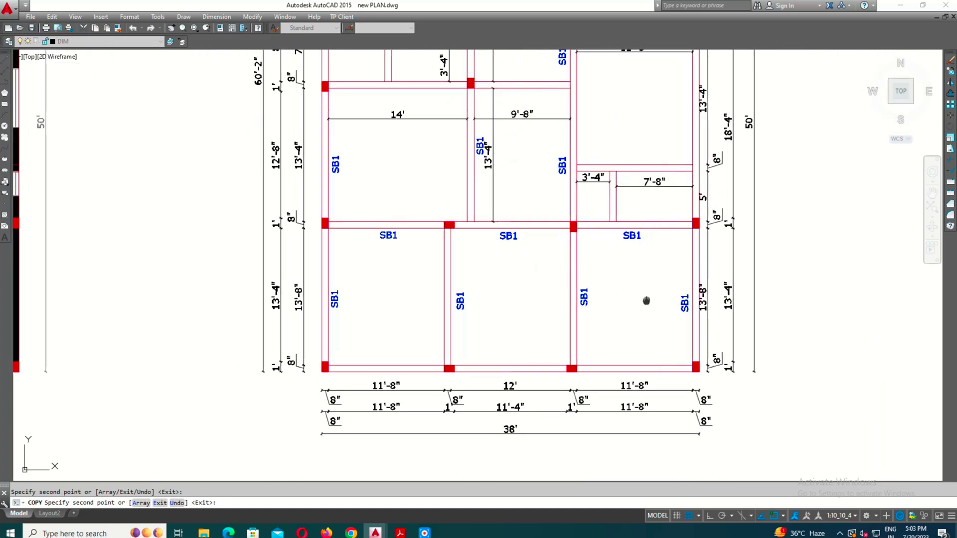
pyautogui.scroll(2, 656, 299)
pyautogui.scroll(-2, 762, 308)
pyautogui.scroll(3, 587, 279)
pyautogui.scroll(-4, 641, 342)
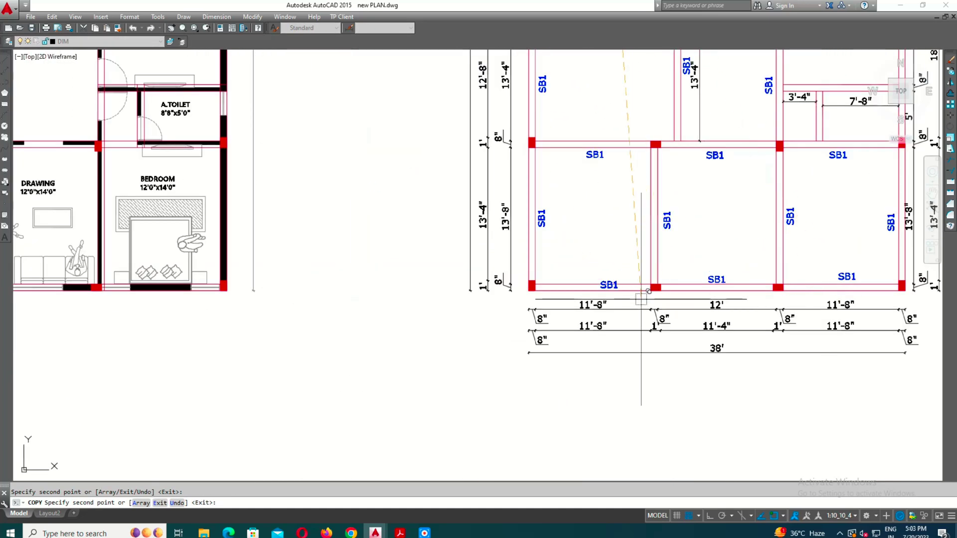
pyautogui.scroll(4, 624, 280)
pyautogui.scroll(-4, 527, 388)
pyautogui.scroll(3, 674, 271)
# Place SB1 copies along the horizontal beams in the right and upper-left bays
pyautogui.moveTo(659, 158); pyautogui.dragTo(656, 200, button='middle')
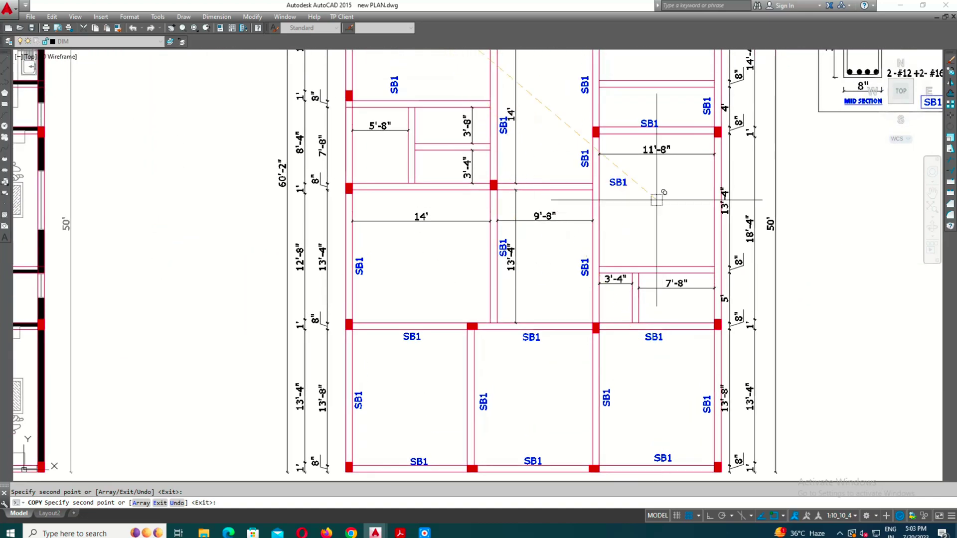
pyautogui.scroll(-1, 696, 252)
pyautogui.scroll(3, 652, 292)
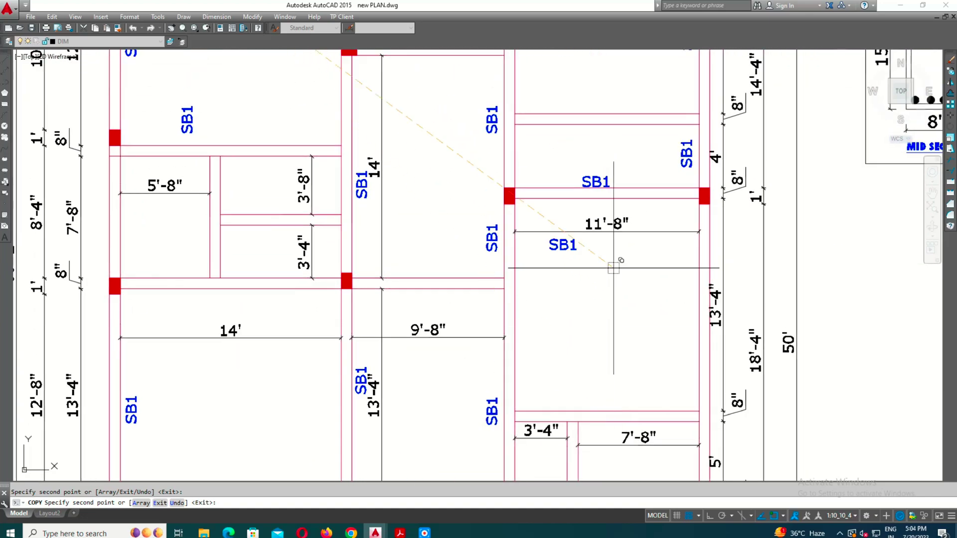
pyautogui.moveTo(543, 95); pyautogui.dragTo(589, 229, button='middle')
pyautogui.scroll(2, 634, 250)
pyautogui.scroll(-4, 611, 229)
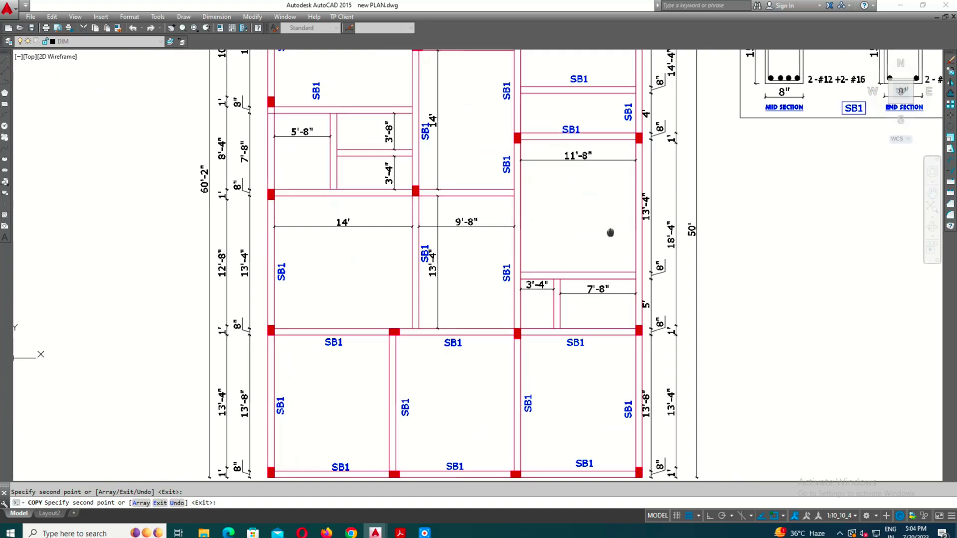
pyautogui.scroll(4, 611, 237)
pyautogui.scroll(-3, 725, 451)
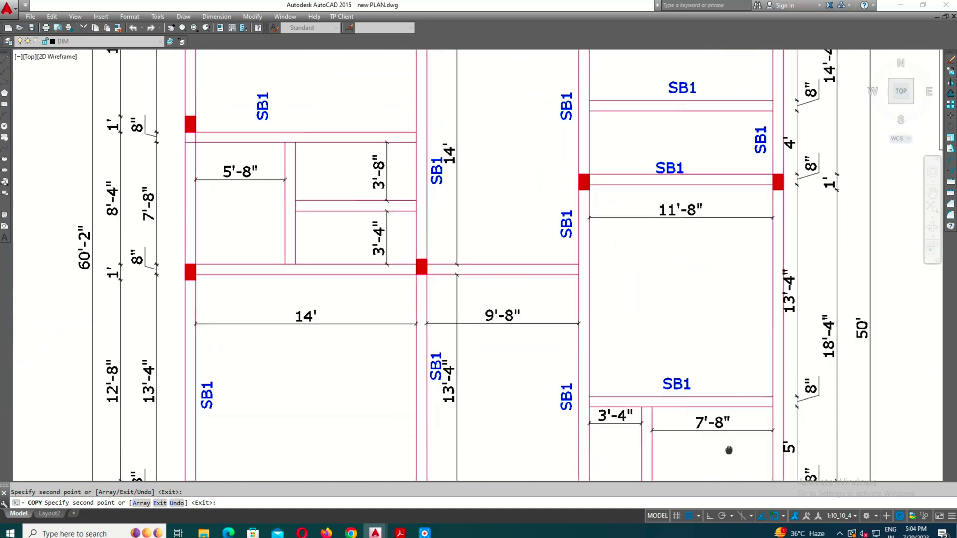
pyautogui.scroll(-2, 661, 291)
pyautogui.scroll(2, 576, 339)
pyautogui.moveTo(576, 339)
pyautogui.mouseDown(button='middle')
pyautogui.moveTo(619, 261)
pyautogui.moveTo(632, 271)
pyautogui.moveTo(633, 175)
pyautogui.mouseUp(button='middle')
pyautogui.scroll(2, 495, 278)
pyautogui.moveTo(518, 170); pyautogui.dragTo(527, 263, button='middle')
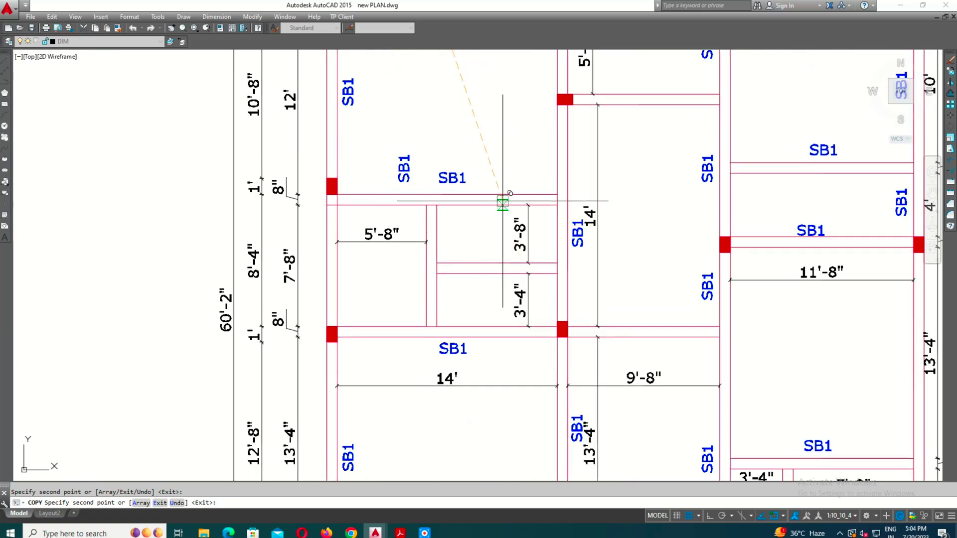
pyautogui.press('Escape')
# Pick another SB1 label to copy, then cancel the copy
pyautogui.moveTo(467, 220); pyautogui.dragTo(472, 298, button='middle')
pyautogui.scroll(-2, 534, 259)
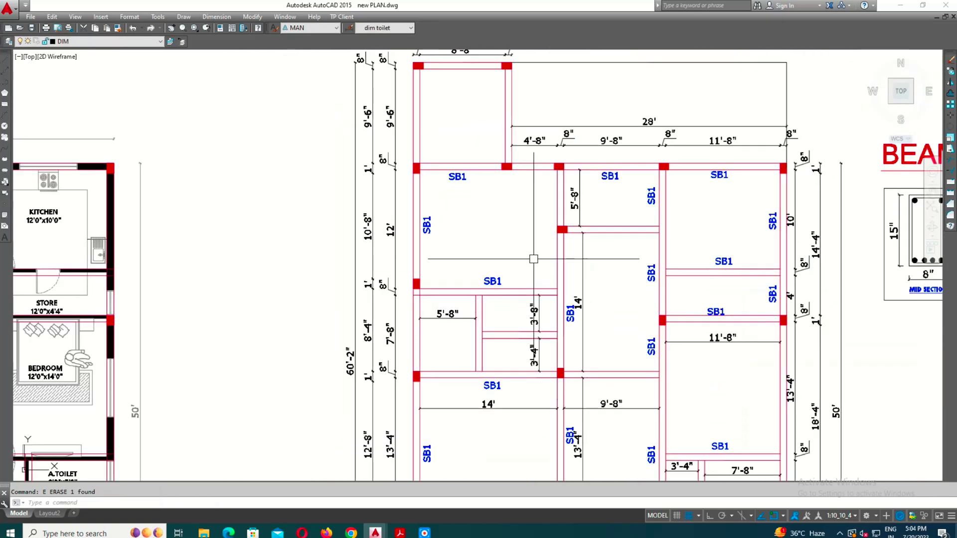
pyautogui.scroll(-2, 519, 214)
pyautogui.scroll(1, 415, 152)
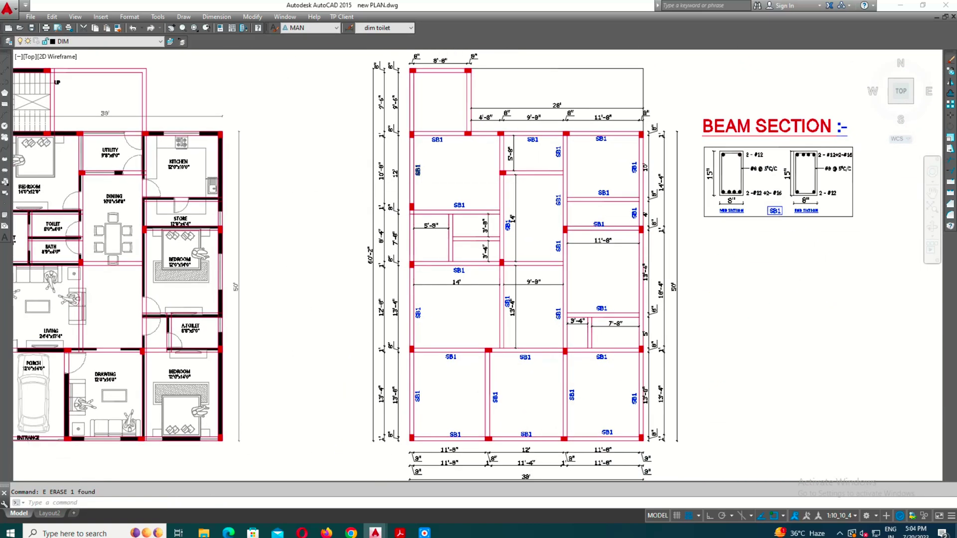
pyautogui.scroll(3, 416, 152)
pyautogui.click(415, 152)
pyautogui.scroll(-2, 438, 145)
pyautogui.write('o')
pyautogui.press('Return')
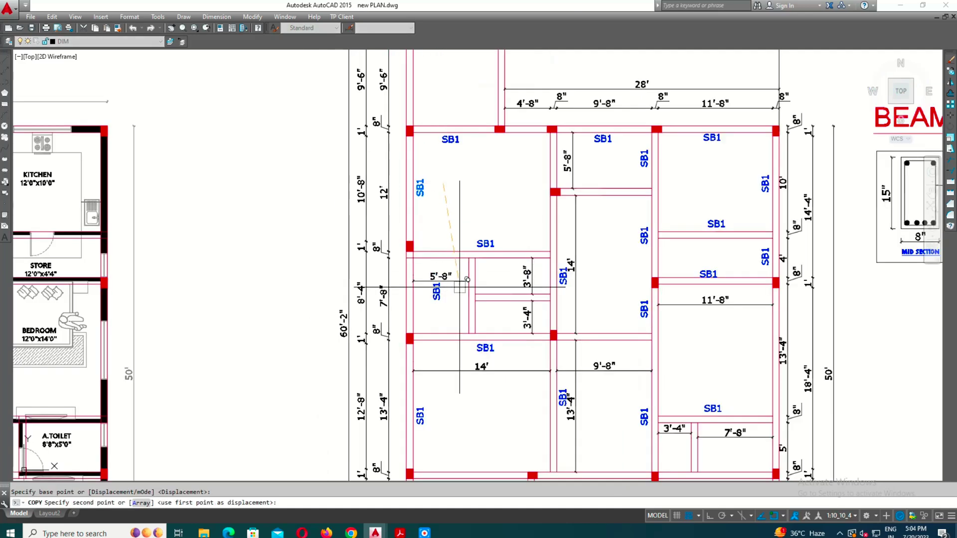
pyautogui.scroll(-3, 460, 287)
pyautogui.scroll(5, 455, 219)
pyautogui.scroll(3, 558, 240)
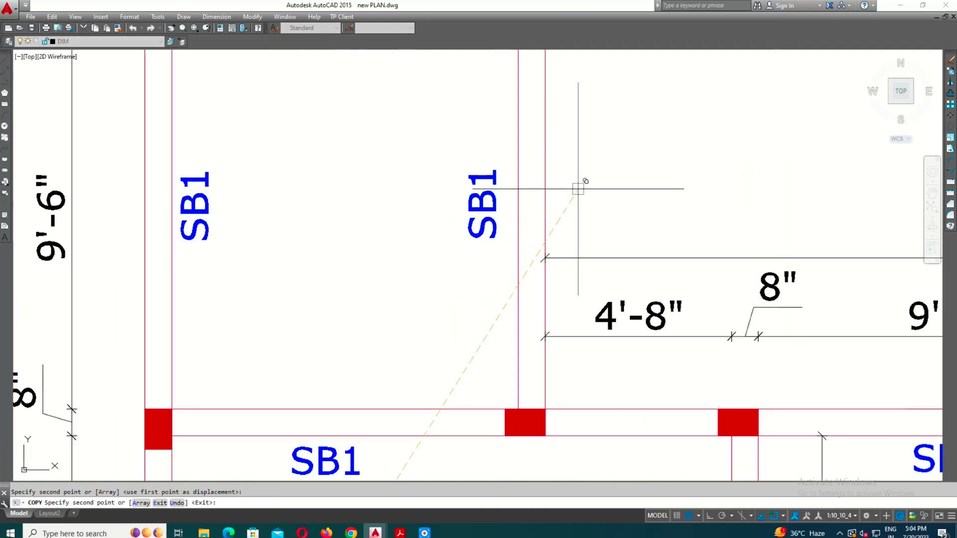
pyautogui.press('Escape')
pyautogui.scroll(-4, 499, 279)
pyautogui.scroll(-2, 513, 301)
# Select the SB2 mid section's width and 15" depth dimensions for editing
pyautogui.moveTo(512, 301); pyautogui.dragTo(429, 202, button='middle')
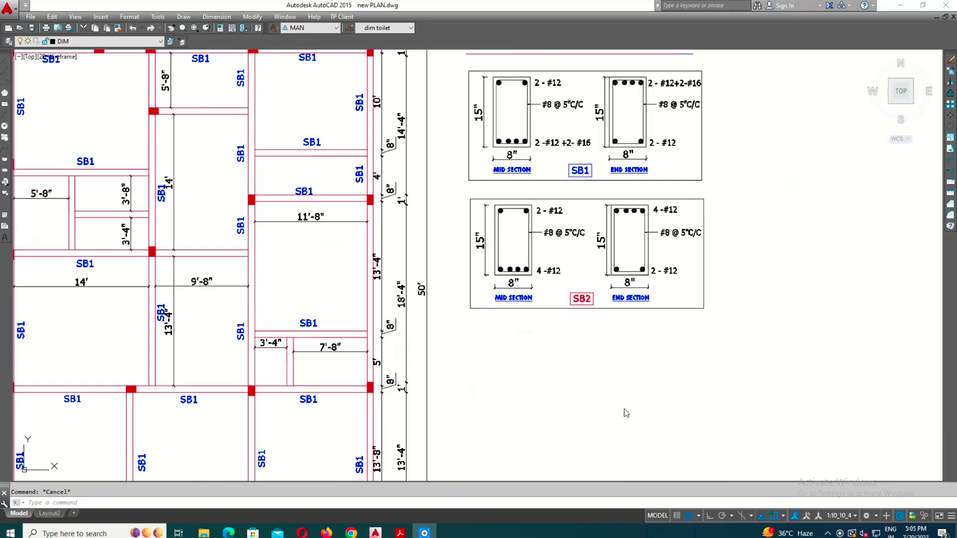
pyautogui.scroll(3, 608, 273)
pyautogui.scroll(2, 474, 322)
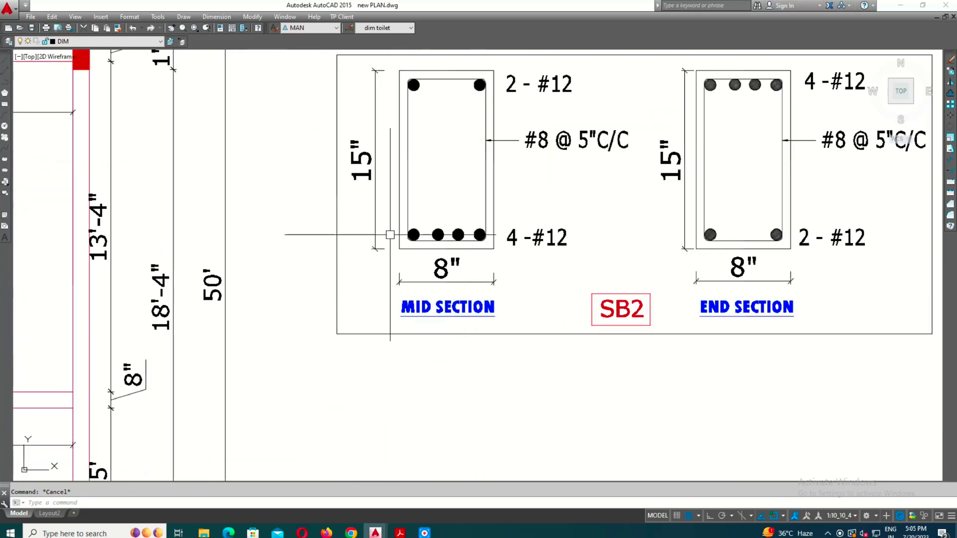
pyautogui.rightClick(375, 194)
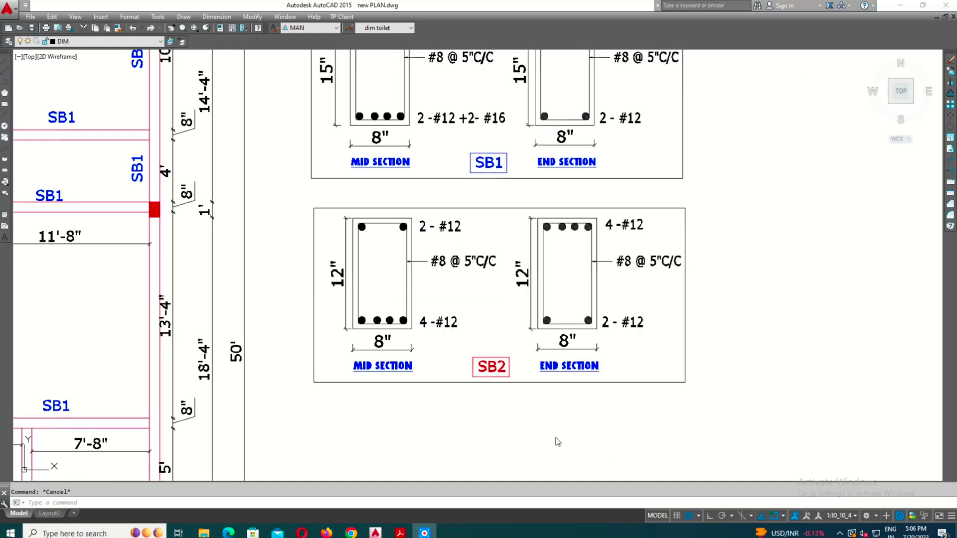
pyautogui.scroll(4, 376, 337)
pyautogui.click(325, 349)
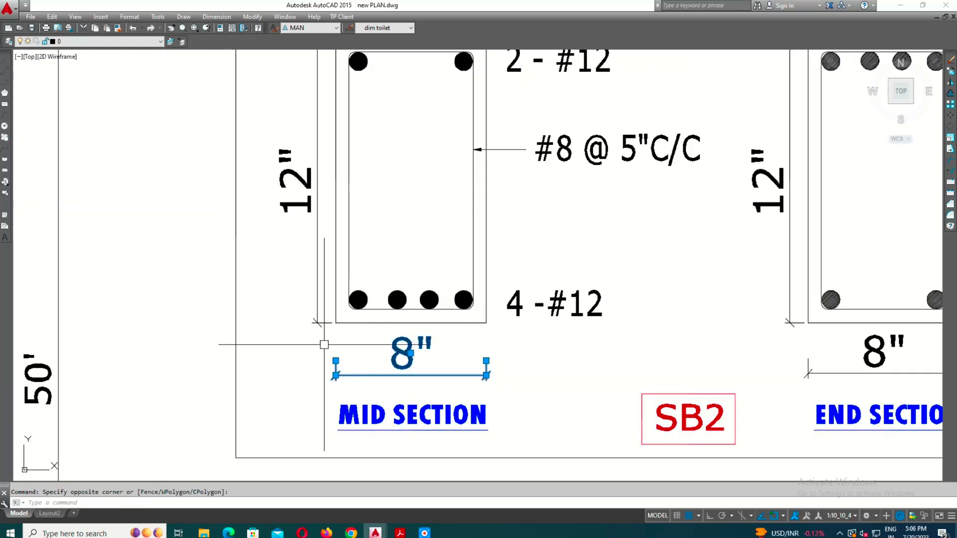
pyautogui.click(316, 286)
pyautogui.scroll(-4, 363, 293)
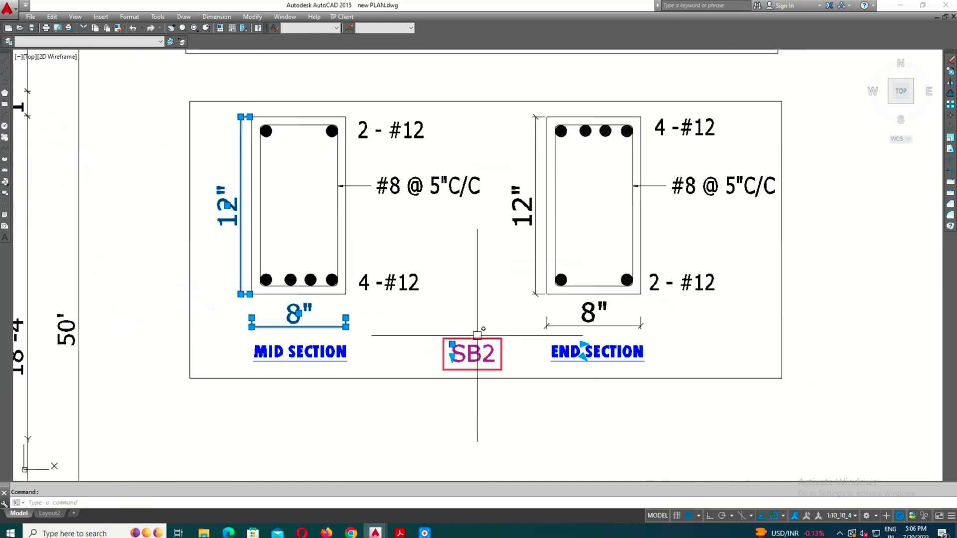
pyautogui.scroll(1, 483, 352)
pyautogui.scroll(1, 349, 250)
pyautogui.scroll(-3, 344, 247)
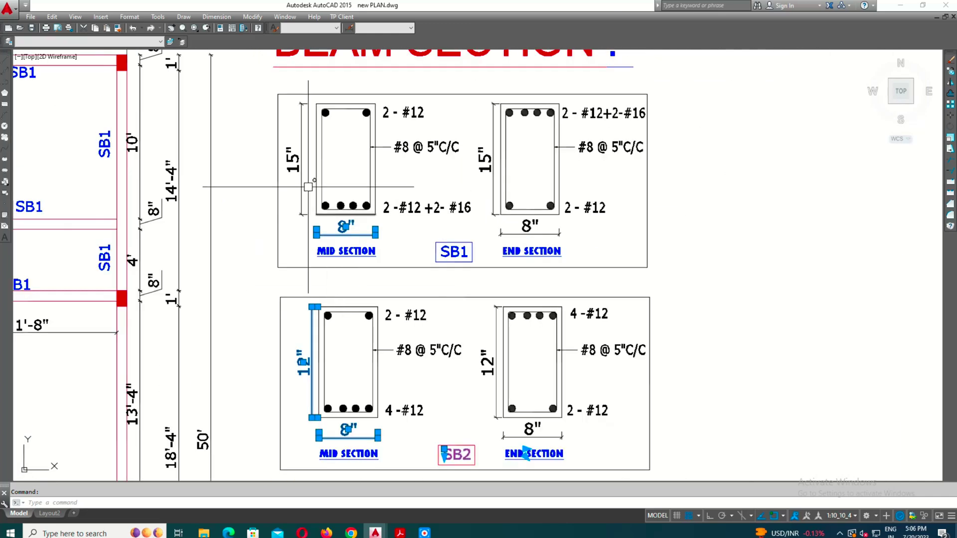
pyautogui.scroll(3, 339, 244)
pyautogui.scroll(-3, 333, 250)
pyautogui.press('Escape')
# Clear the selection and select the END SECTION heading
pyautogui.scroll(3, 310, 267)
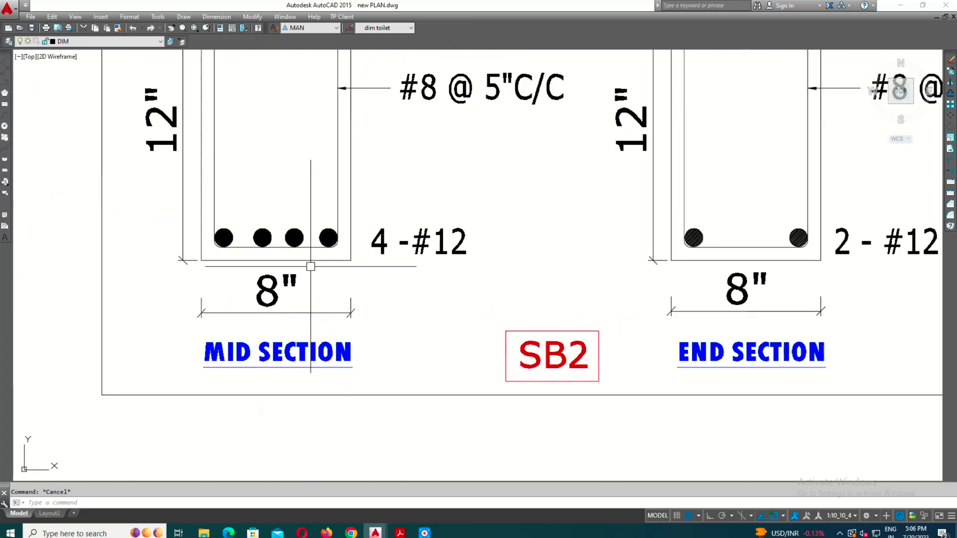
pyautogui.scroll(-2, 388, 246)
pyautogui.scroll(2, 420, 249)
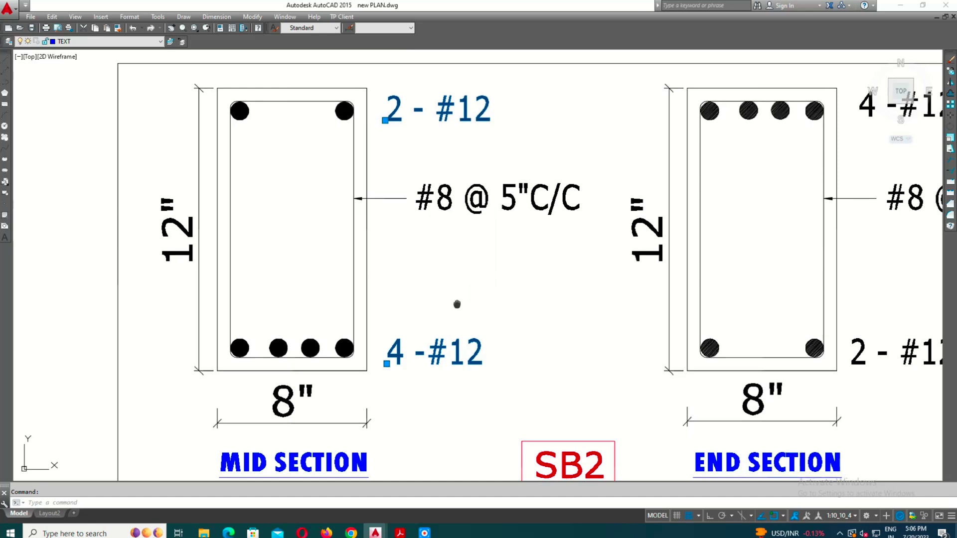
pyautogui.scroll(-1, 455, 303)
pyautogui.scroll(1, 459, 309)
pyautogui.scroll(-2, 314, 399)
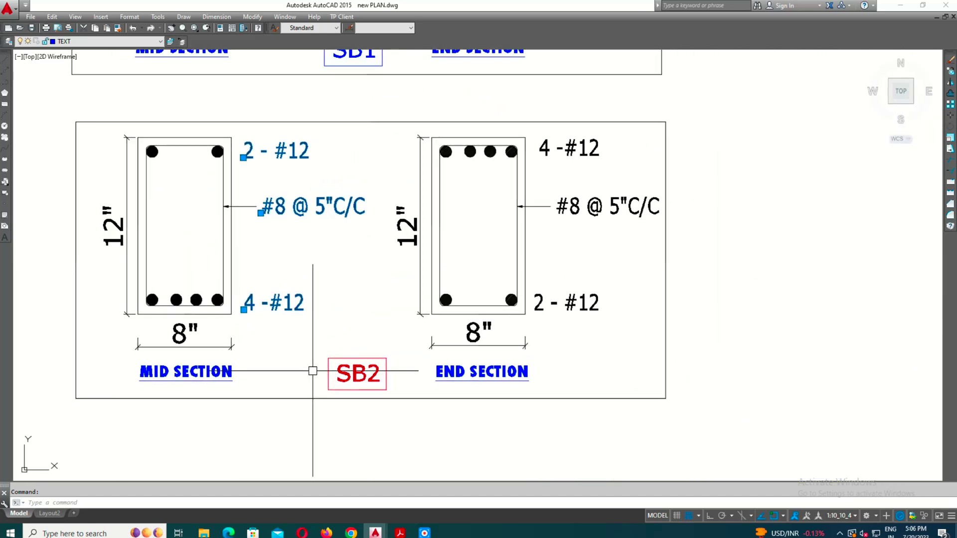
pyautogui.press('Escape')
pyautogui.scroll(2, 480, 448)
pyautogui.click(488, 379)
# Select the end section's reinforcement bar labels, then clear the selection
pyautogui.click(586, 269)
pyautogui.moveTo(585, 270); pyautogui.dragTo(561, 423, button='middle')
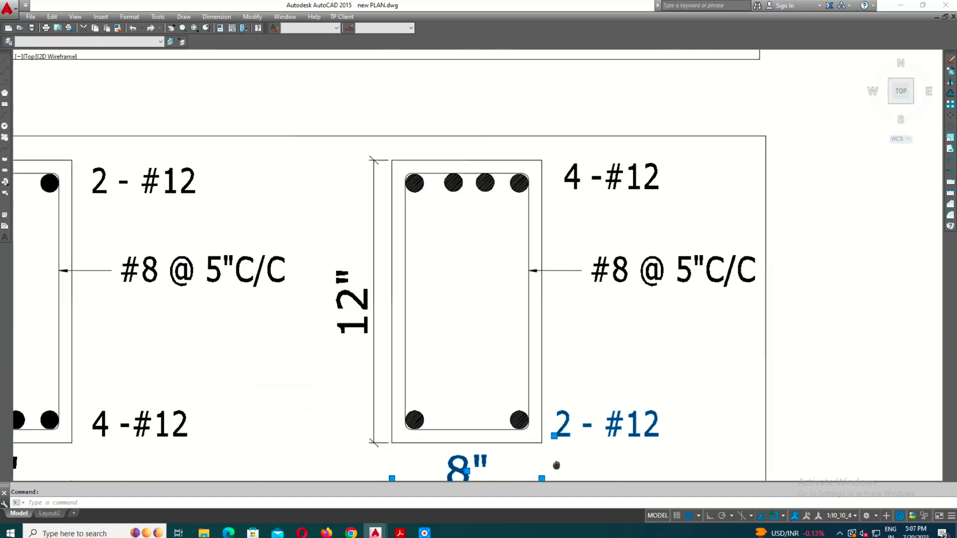
pyautogui.click(563, 186)
pyautogui.scroll(-1, 562, 186)
pyautogui.click(560, 240)
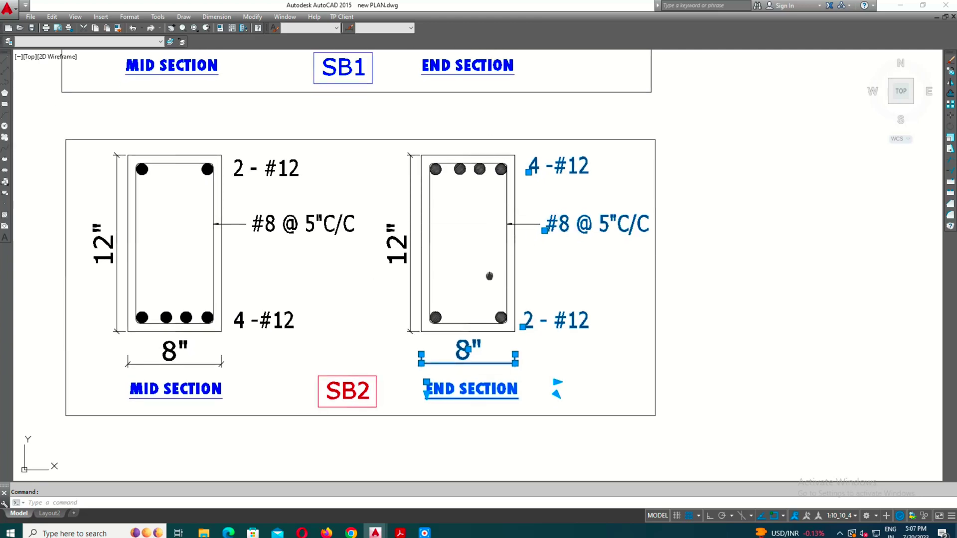
pyautogui.press('Escape')
pyautogui.scroll(-2, 595, 281)
pyautogui.scroll(3, 523, 304)
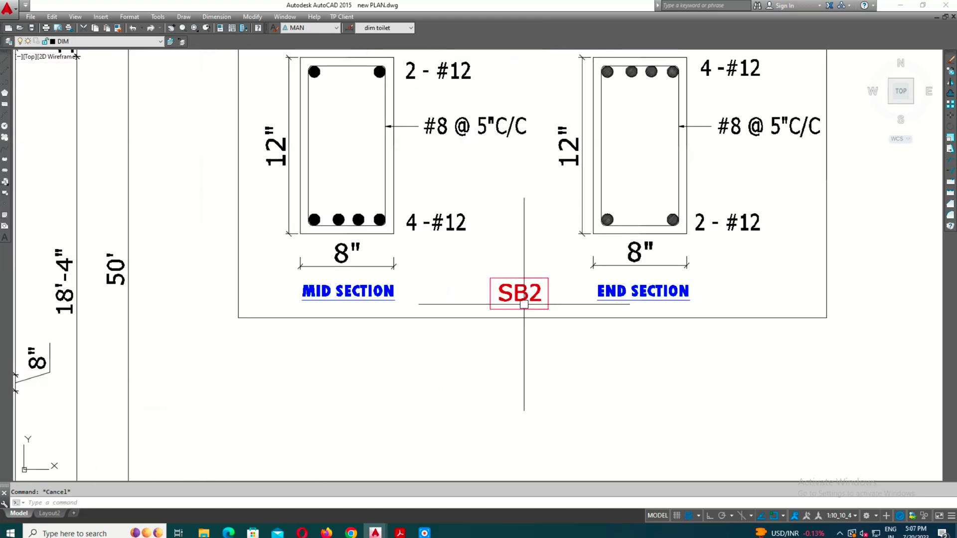
# Copy the SB2 tag onto the plan's top beam and rotate it 90° upright
pyautogui.click(515, 294)
pyautogui.scroll(-3, 515, 294)
pyautogui.scroll(4, 469, 224)
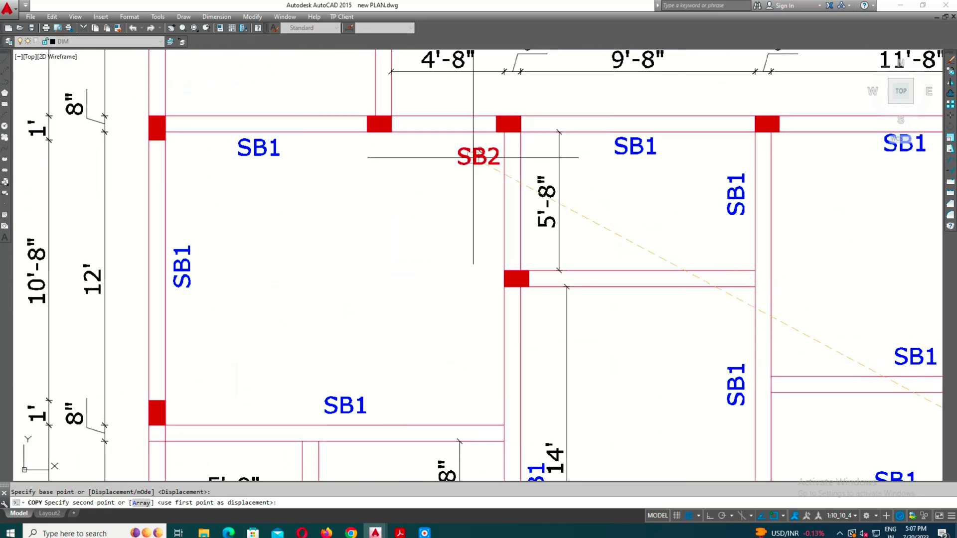
pyautogui.moveTo(456, 239); pyautogui.dragTo(465, 294, button='middle')
pyautogui.click(444, 300)
pyautogui.press('Escape')
pyautogui.click(462, 333)
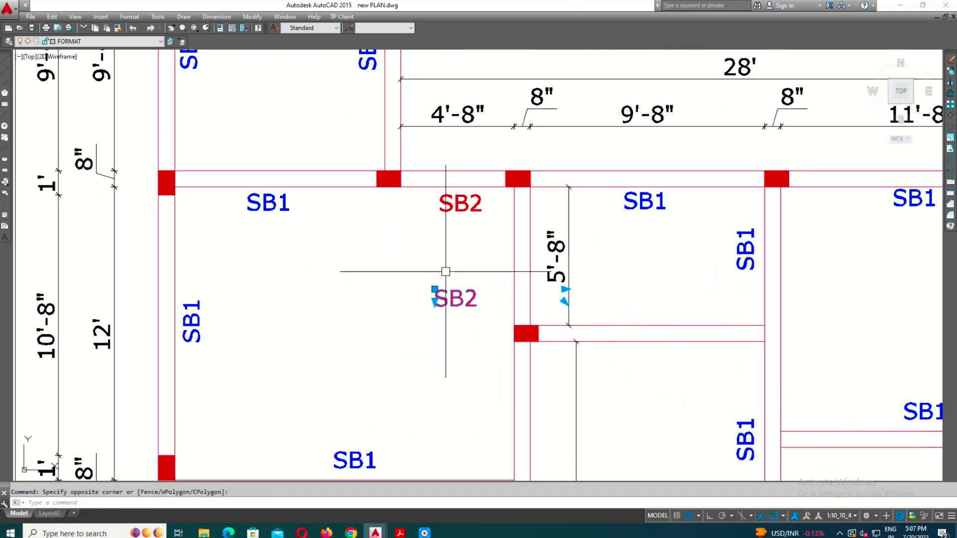
pyautogui.click(467, 324)
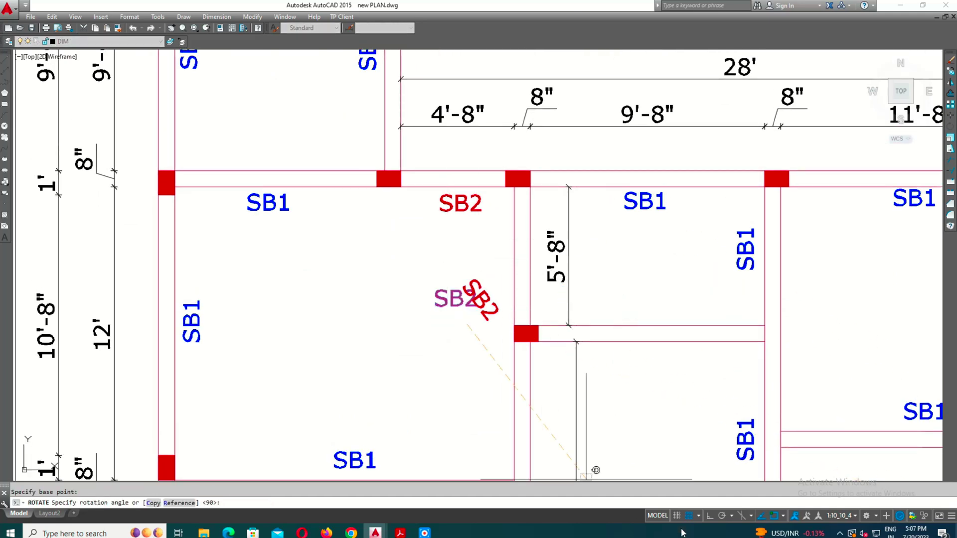
pyautogui.click(450, 240)
# Copy the upright SB2 tag beside the column and near the lower room
pyautogui.click(447, 346)
pyautogui.press('Return')
pyautogui.click(449, 344)
pyautogui.scroll(2, 504, 295)
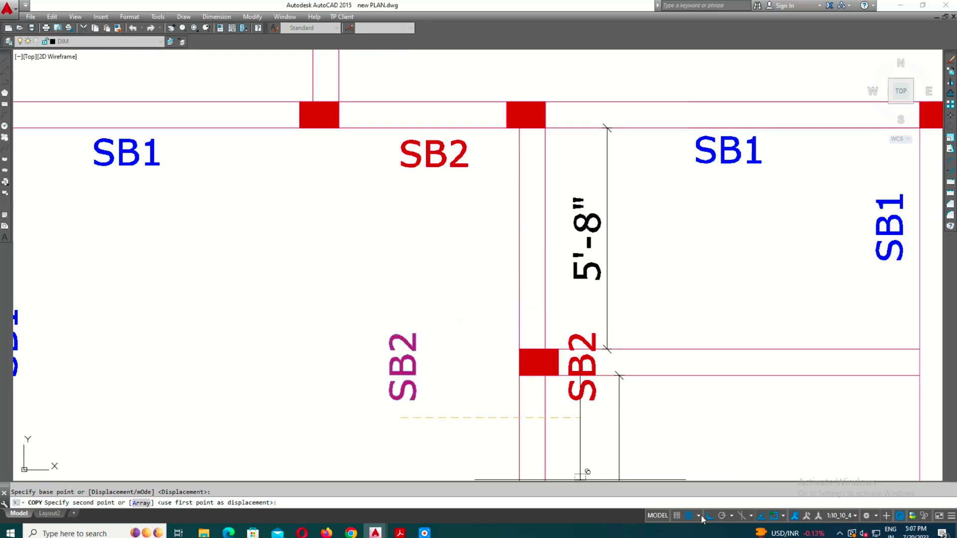
pyautogui.click(513, 309)
pyautogui.scroll(-3, 487, 352)
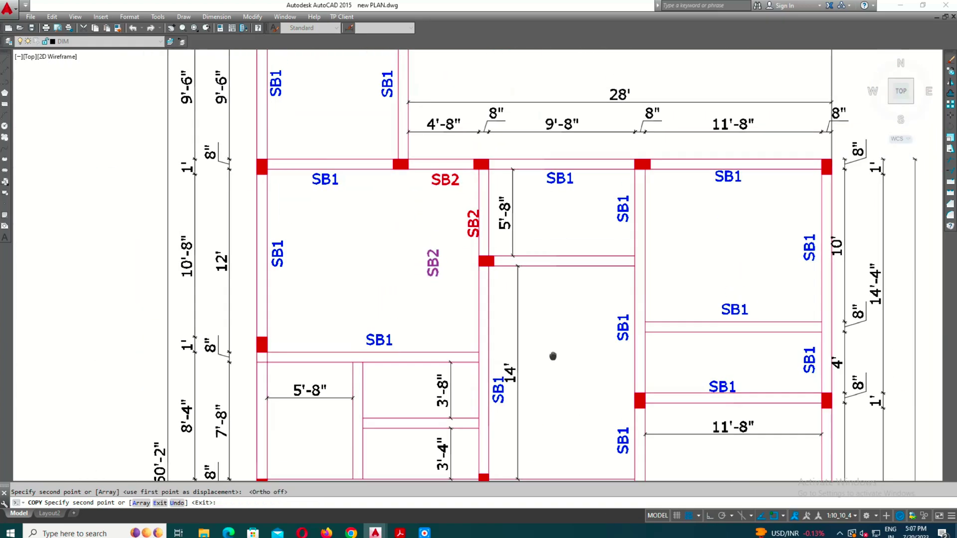
pyautogui.scroll(-6, 551, 357)
pyautogui.scroll(3, 576, 376)
pyautogui.scroll(3, 449, 324)
pyautogui.click(397, 335)
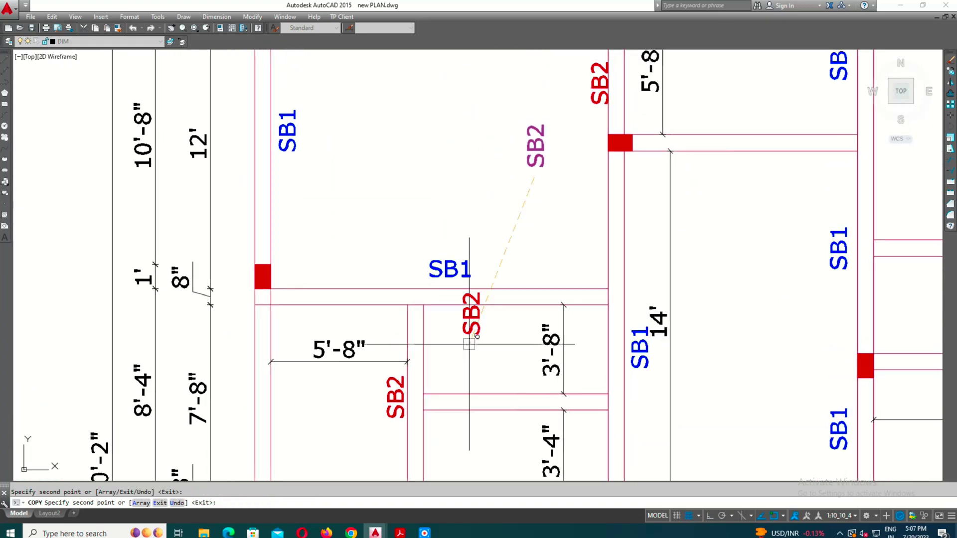
pyautogui.scroll(-2, 478, 249)
pyautogui.press('Escape')
# Copy another SB2 tag onto the top bay's beam
pyautogui.scroll(2, 487, 190)
pyautogui.click(478, 272)
pyautogui.write('c')
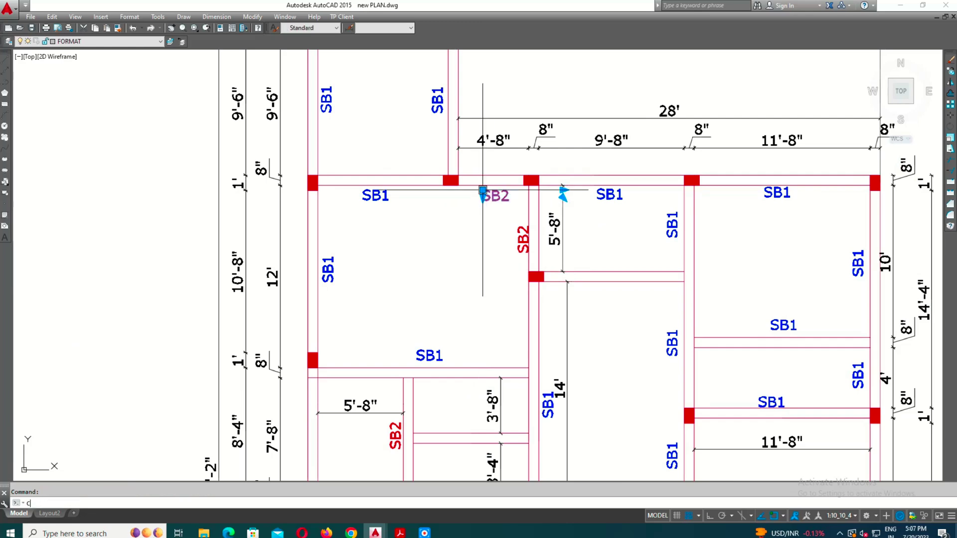
pyautogui.press('Return')
pyautogui.click(483, 191)
pyautogui.scroll(2, 550, 294)
pyautogui.scroll(2, 394, 210)
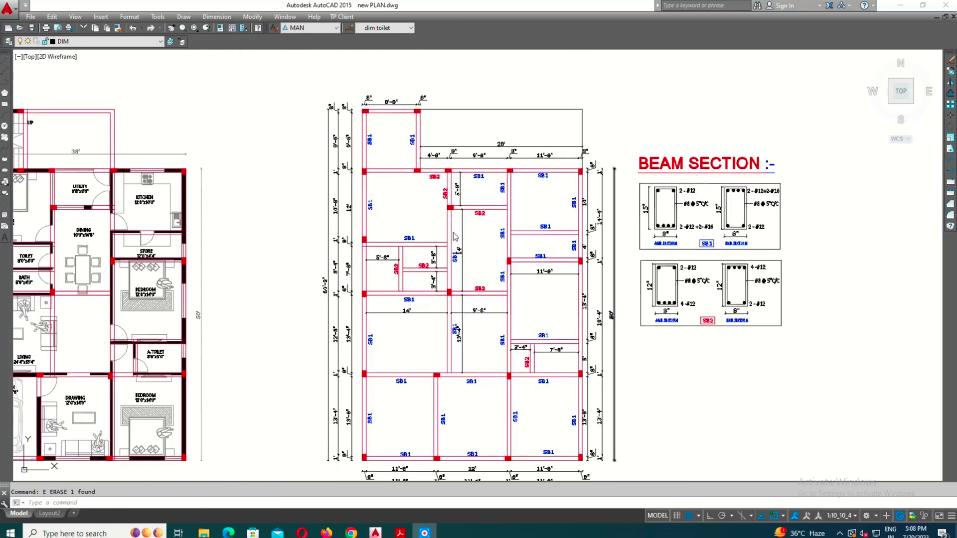
pyautogui.scroll(4, 393, 210)
pyautogui.scroll(2, 394, 210)
pyautogui.click(457, 212)
pyautogui.write('o')
pyautogui.press('Return')
pyautogui.click(473, 266)
pyautogui.scroll(-3, 513, 288)
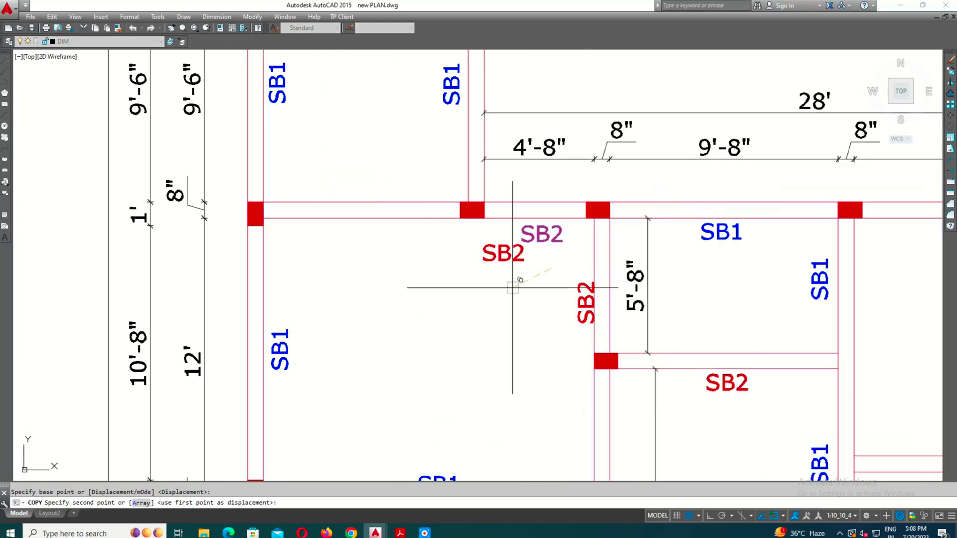
pyautogui.scroll(-5, 381, 269)
pyautogui.scroll(5, 463, 225)
pyautogui.click(491, 191)
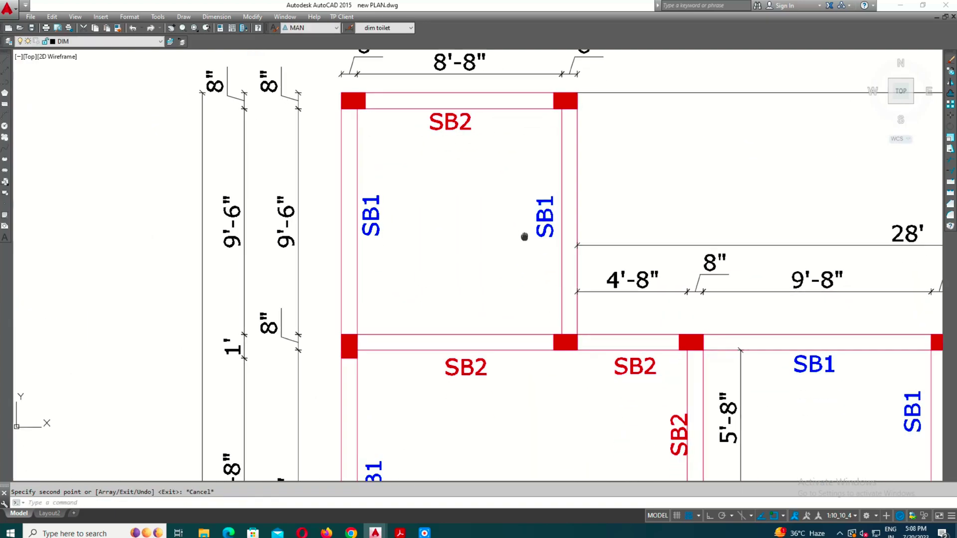
pyautogui.scroll(-2, 620, 321)
pyautogui.press('Escape')
# Copy an SB1 tag to the right of the column and view the whole plan
pyautogui.scroll(-3, 620, 322)
pyautogui.scroll(3, 567, 320)
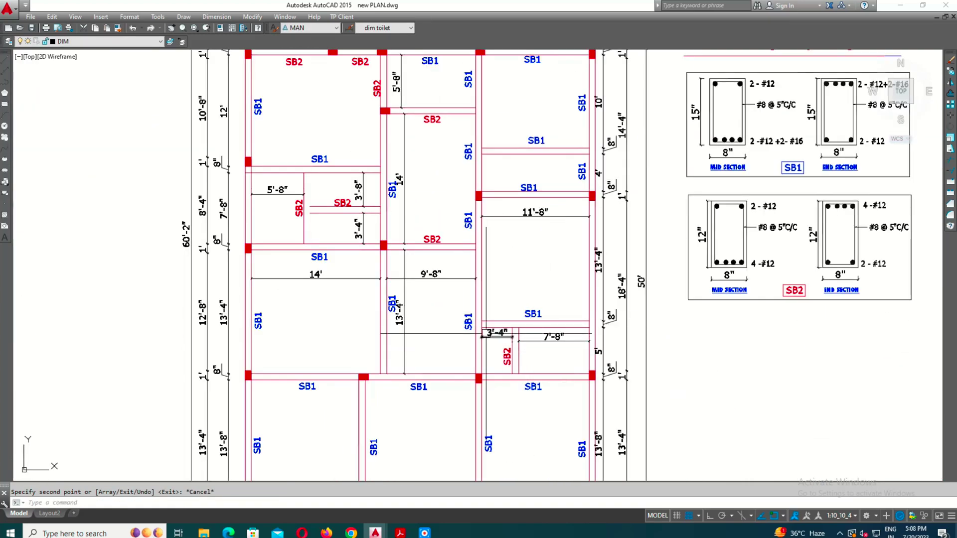
pyautogui.scroll(2, 486, 334)
pyautogui.click(463, 322)
pyautogui.write('co')
pyautogui.press('space')
pyautogui.click(466, 322)
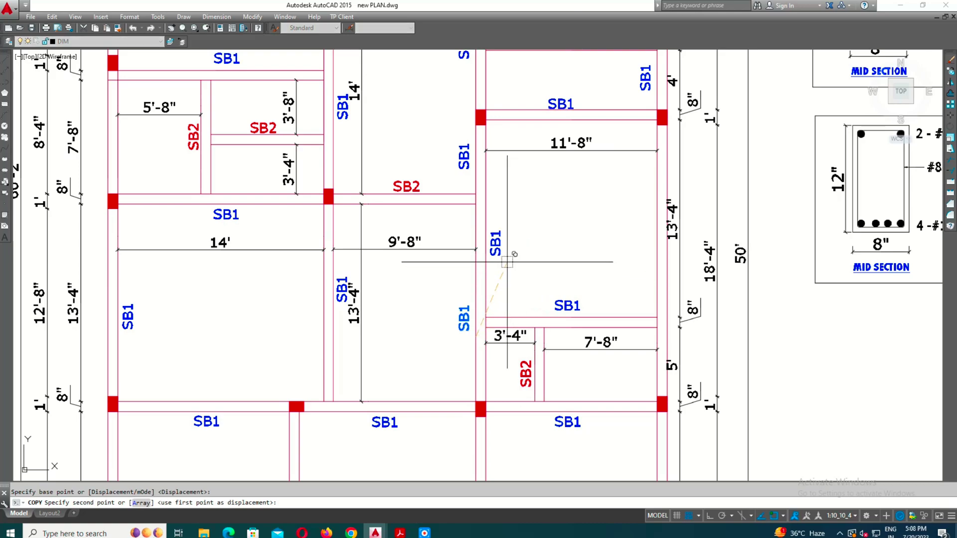
pyautogui.click(513, 256)
pyautogui.scroll(-2, 588, 356)
pyautogui.press('Escape')
pyautogui.moveTo(588, 356); pyautogui.dragTo(603, 320, button='middle')
pyautogui.scroll(-3, 606, 324)
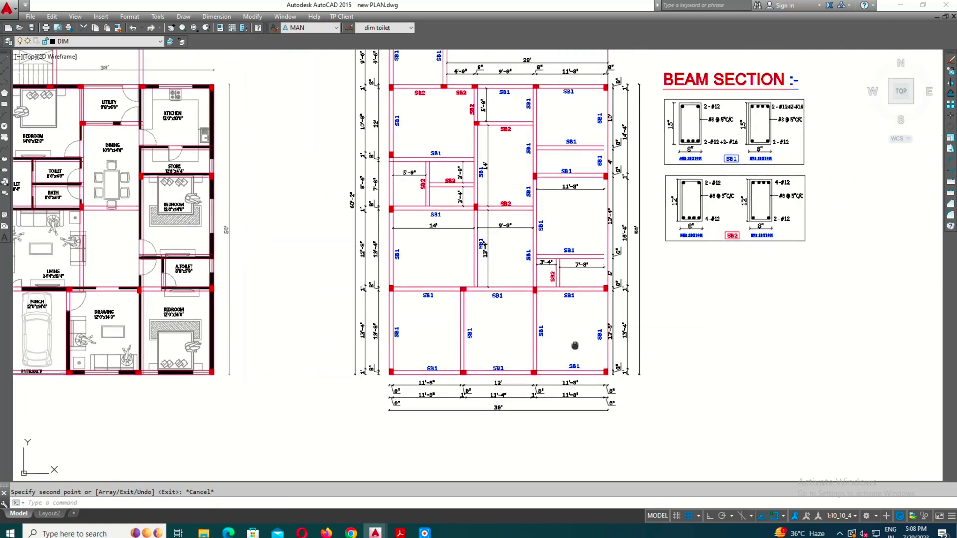
pyautogui.scroll(2, 671, 434)
pyautogui.moveTo(671, 434); pyautogui.dragTo(560, 417, button='middle')
pyautogui.scroll(3, 380, 253)
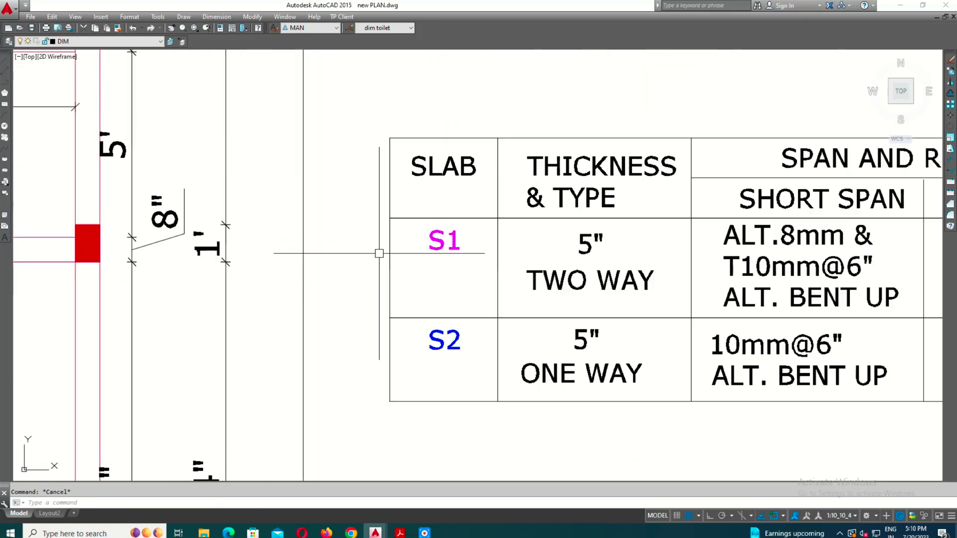
pyautogui.doubleClick(443, 241)
pyautogui.click(533, 115)
pyautogui.moveTo(459, 161); pyautogui.dragTo(425, 201, button='middle')
pyautogui.click(425, 201)
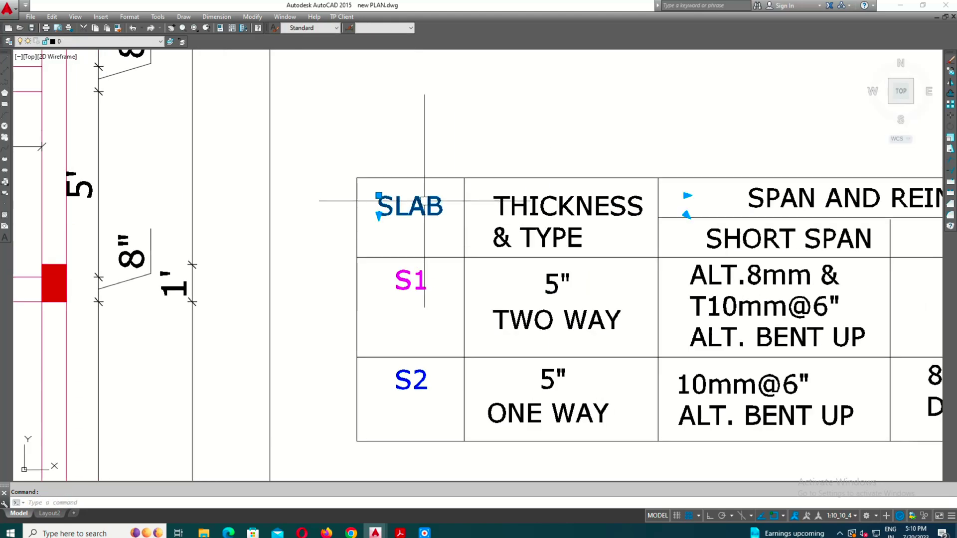
pyautogui.moveTo(558, 209); pyautogui.dragTo(459, 172, button='middle')
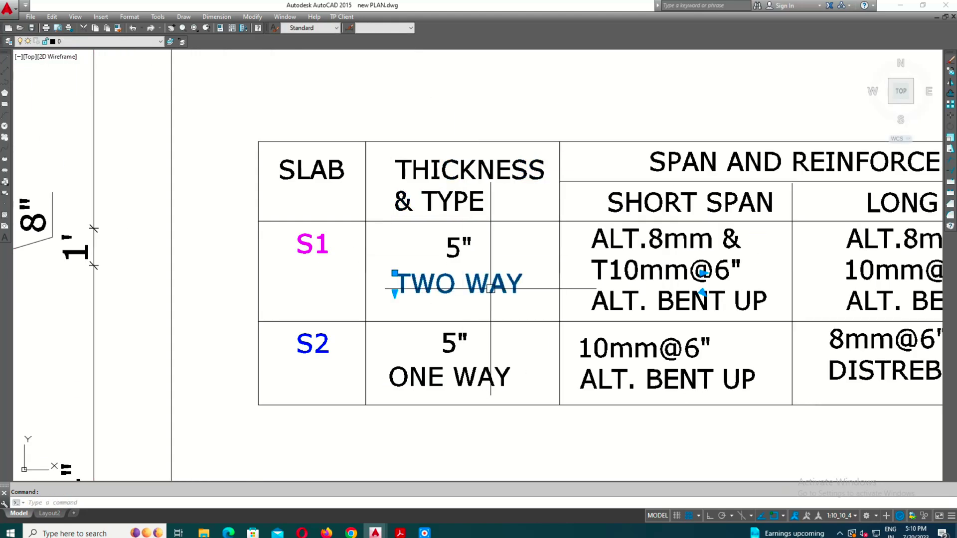
pyautogui.moveTo(491, 288); pyautogui.dragTo(418, 296, button='middle')
pyautogui.click(618, 212)
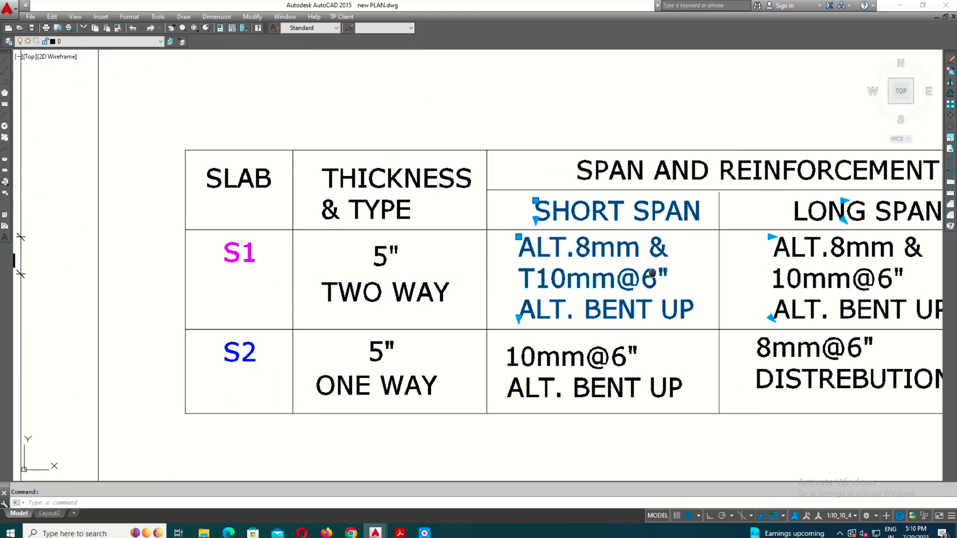
pyautogui.moveTo(652, 272); pyautogui.dragTo(509, 293, button='middle')
pyautogui.click(615, 189)
pyautogui.moveTo(615, 209); pyautogui.dragTo(488, 220, button='middle')
pyautogui.press('Escape')
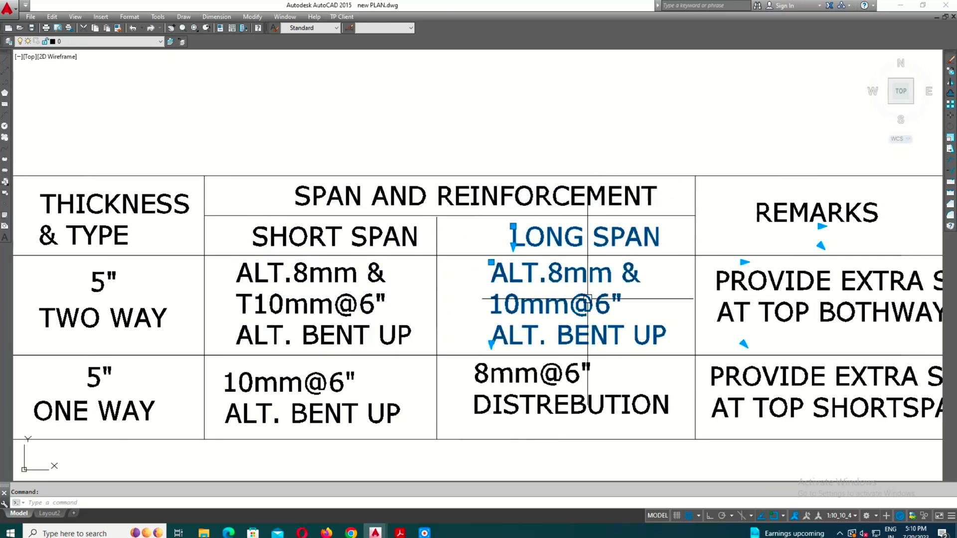
pyautogui.scroll(-2, 588, 299)
pyautogui.click(679, 191)
pyautogui.click(683, 309)
pyautogui.scroll(-2, 503, 315)
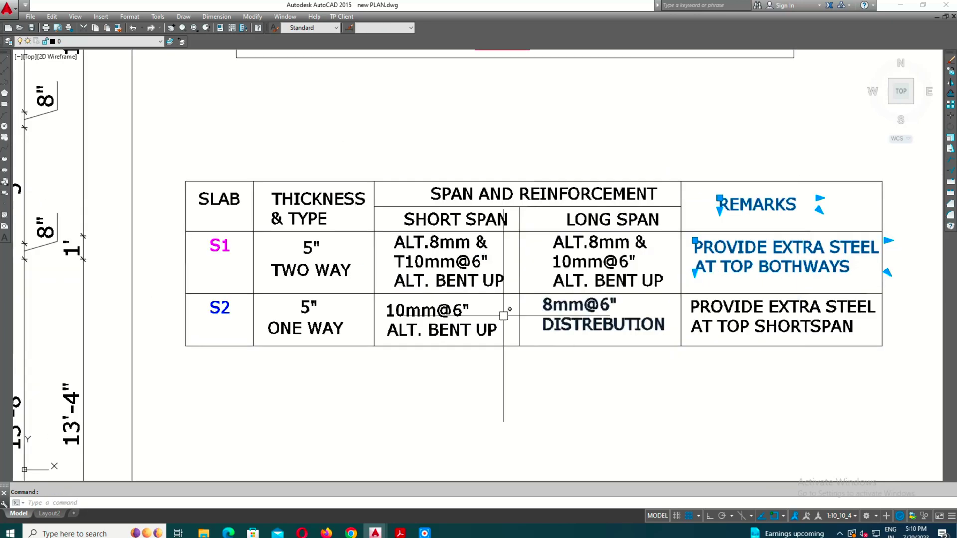
pyautogui.scroll(2, 220, 299)
pyautogui.click(210, 289)
pyautogui.scroll(-1, 470, 324)
pyautogui.scroll(1, 478, 338)
pyautogui.click(480, 310)
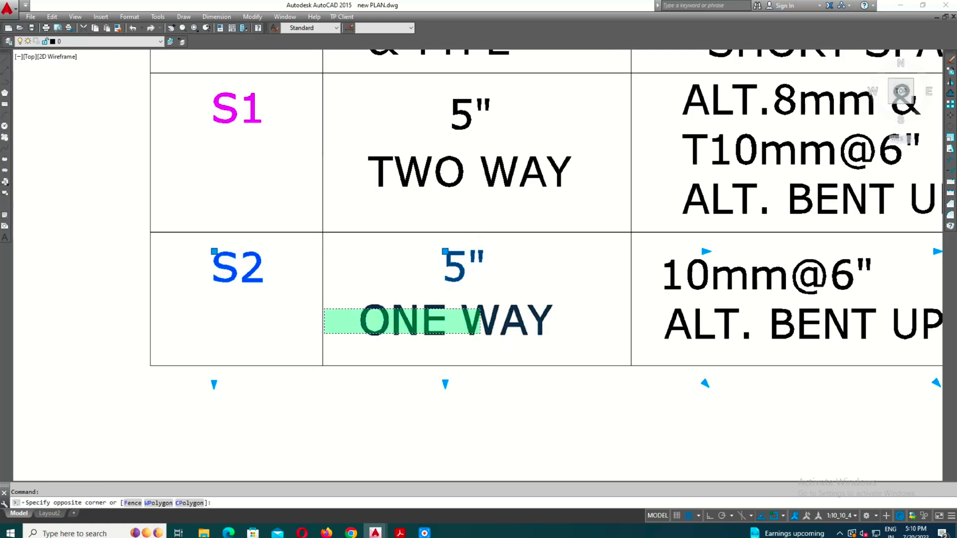
pyautogui.click(320, 331)
pyautogui.scroll(-1, 413, 327)
pyautogui.click(448, 344)
pyautogui.scroll(1, 575, 317)
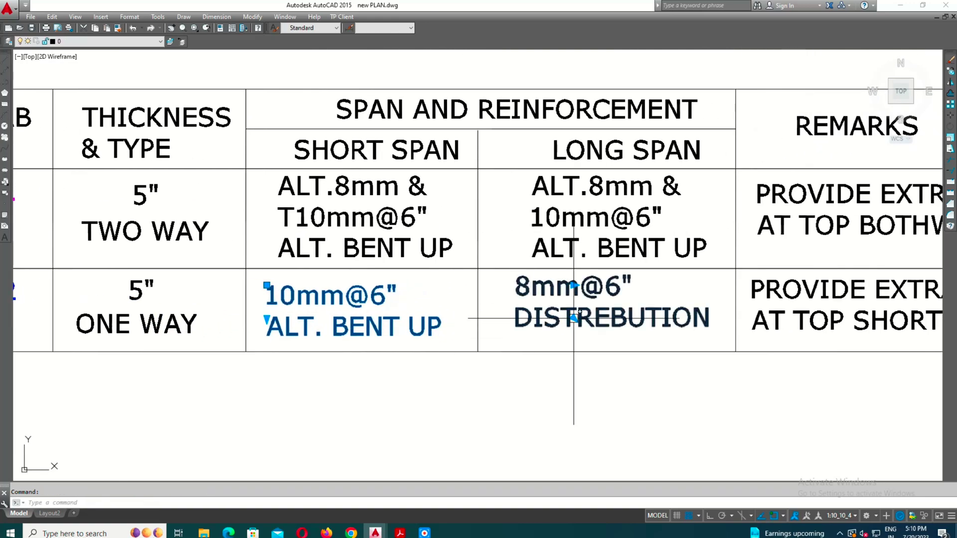
pyautogui.click(663, 319)
pyautogui.press('Escape')
pyautogui.scroll(-1, 572, 335)
pyautogui.scroll(-1, 743, 329)
pyautogui.scroll(3, 424, 259)
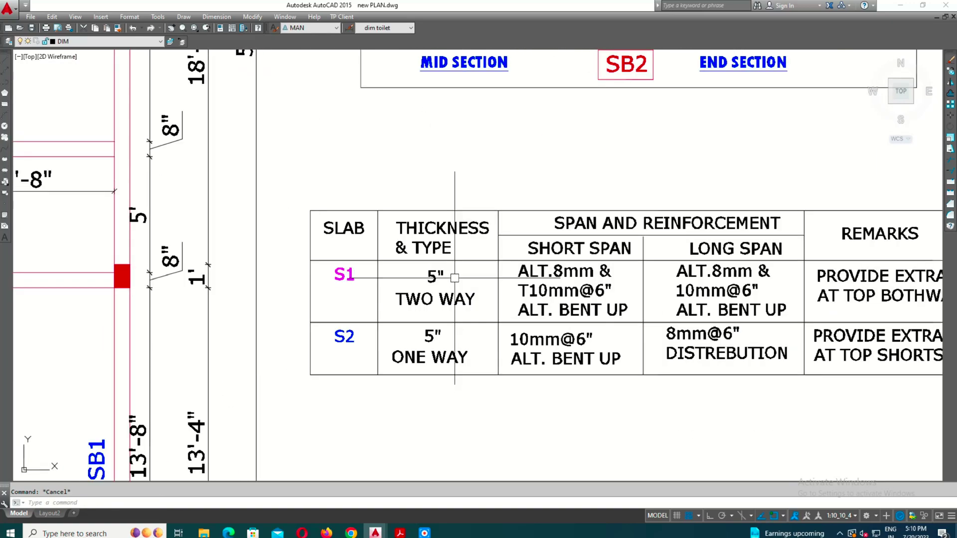
pyautogui.scroll(-1, 582, 434)
pyautogui.scroll(-5, 588, 359)
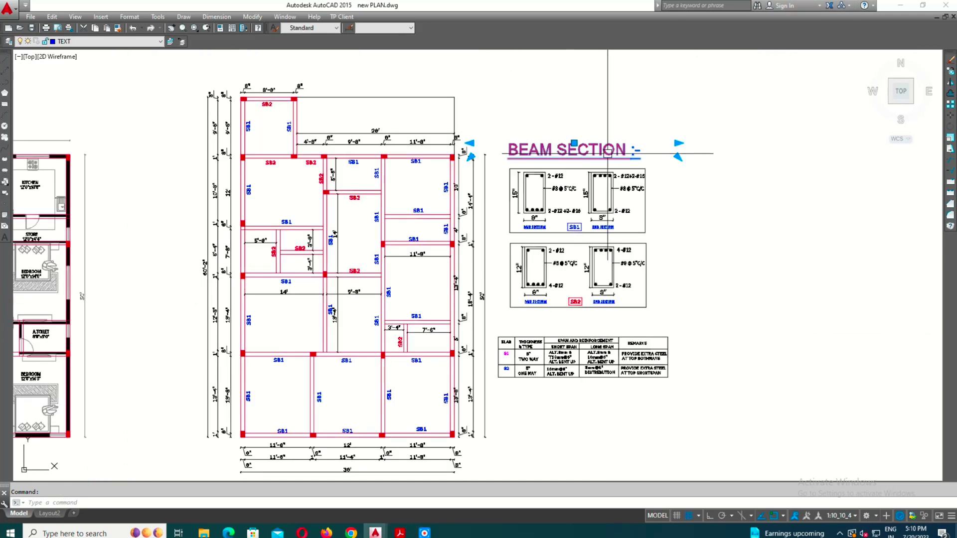
pyautogui.write('CO')
# Copy the BEAM SECTION title to a spot above the slab table
pyautogui.press('Return')
pyautogui.click(663, 188)
pyautogui.scroll(2, 670, 340)
pyautogui.click(660, 343)
pyautogui.press('Escape')
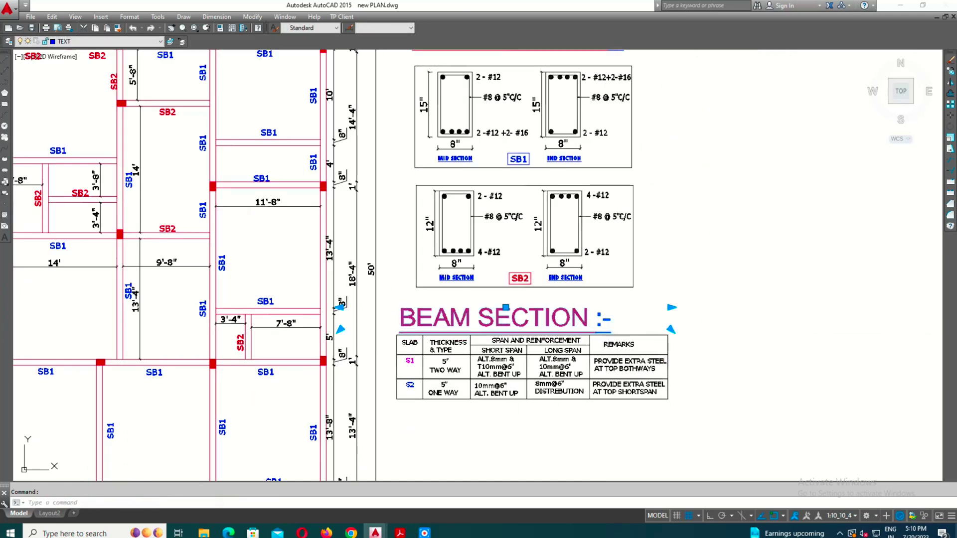
# Change the copied title to 'SLAB TYPE' with 1' height and Blue colour
pyautogui.doubleClick(505, 314)
pyautogui.write('SLAB TYPE')
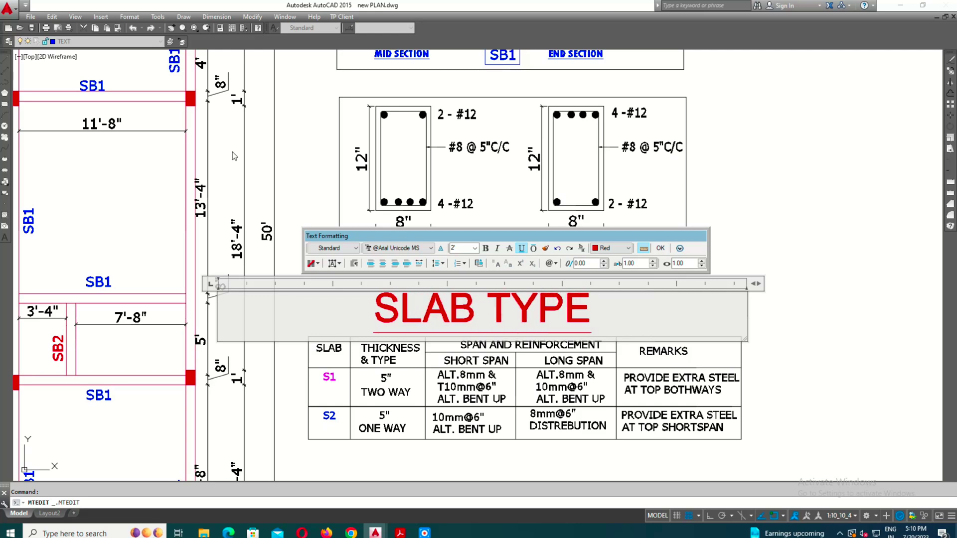
pyautogui.moveTo(598, 324); pyautogui.dragTo(410, 268)
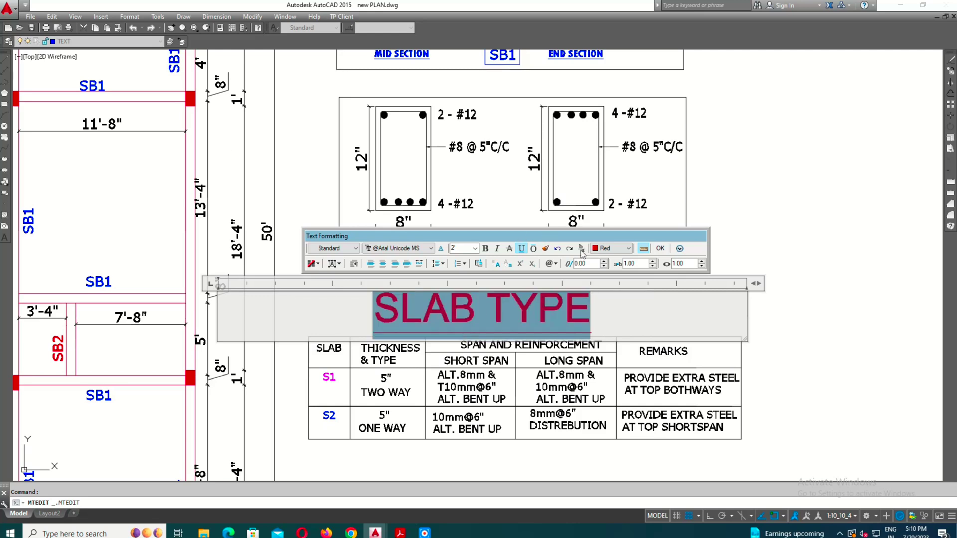
pyautogui.click(612, 248)
pyautogui.click(464, 246)
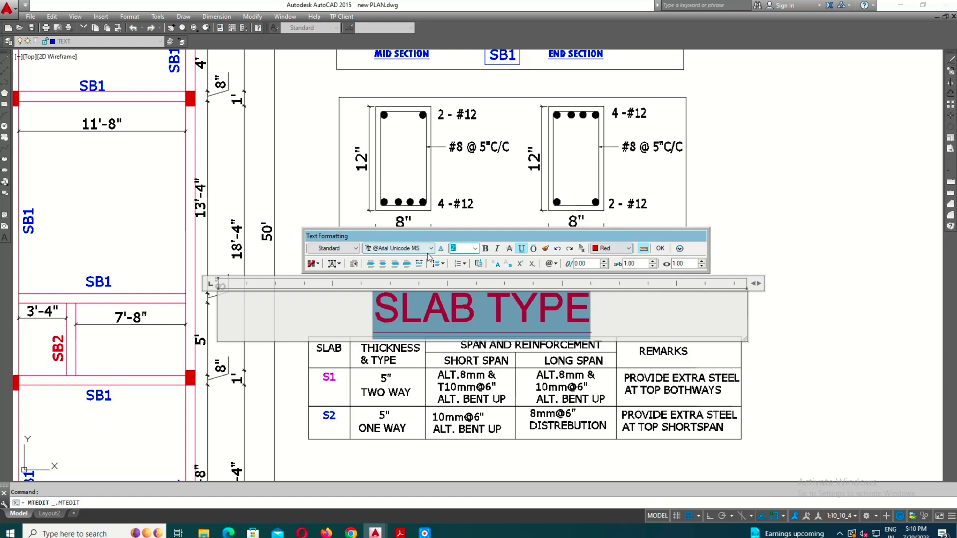
pyautogui.write("1'")
pyautogui.press('Return')
pyautogui.click(612, 248)
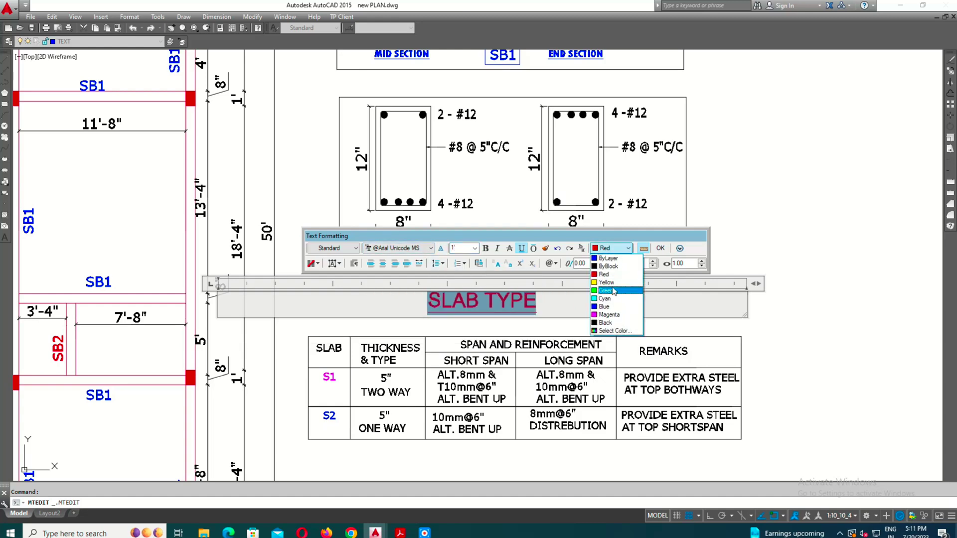
pyautogui.click(618, 308)
pyautogui.click(473, 329)
# Move the SLAB TYPE heading above the table's left edge
pyautogui.scroll(2, 471, 289)
pyautogui.press('m')
pyautogui.press('Return')
pyautogui.click(458, 305)
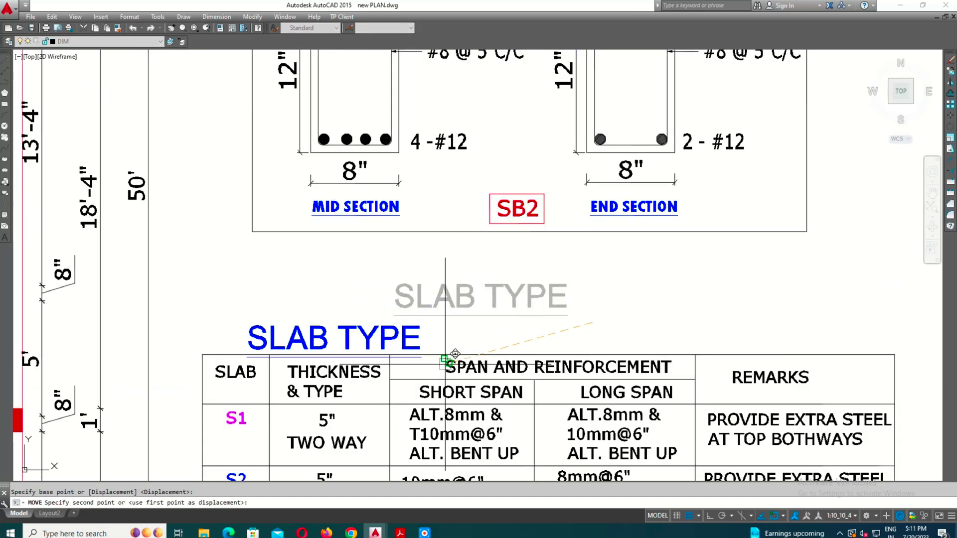
pyautogui.click(278, 345)
pyautogui.press('Escape')
pyautogui.scroll(-4, 486, 215)
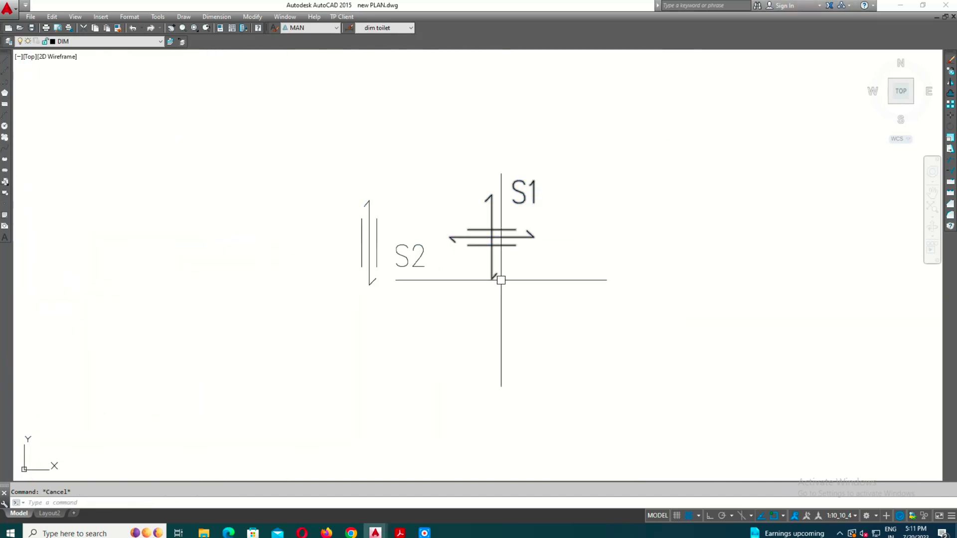
# Copy the S1 slab symbol into two lower rooms of the plan
pyautogui.click(589, 122)
pyautogui.click(375, 281)
pyautogui.write('co')
pyautogui.press('Return')
pyautogui.click(368, 204)
pyautogui.scroll(-5, 498, 279)
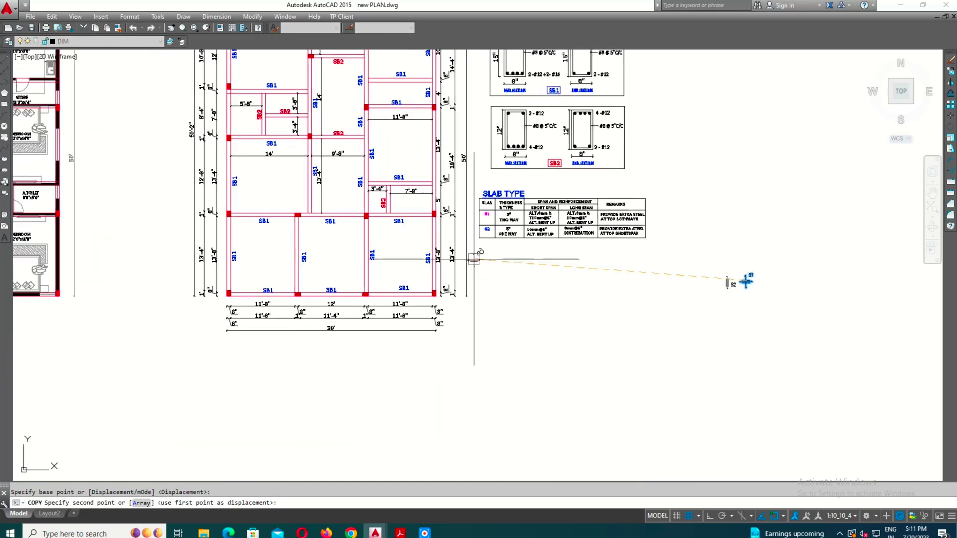
pyautogui.scroll(4, 473, 259)
pyautogui.moveTo(395, 268); pyautogui.dragTo(455, 257, button='middle')
pyautogui.click(456, 258)
pyautogui.click(271, 259)
# Place S1 symbols in the upper rooms, including the upper-left room
pyautogui.moveTo(146, 250); pyautogui.dragTo(363, 267, button='middle')
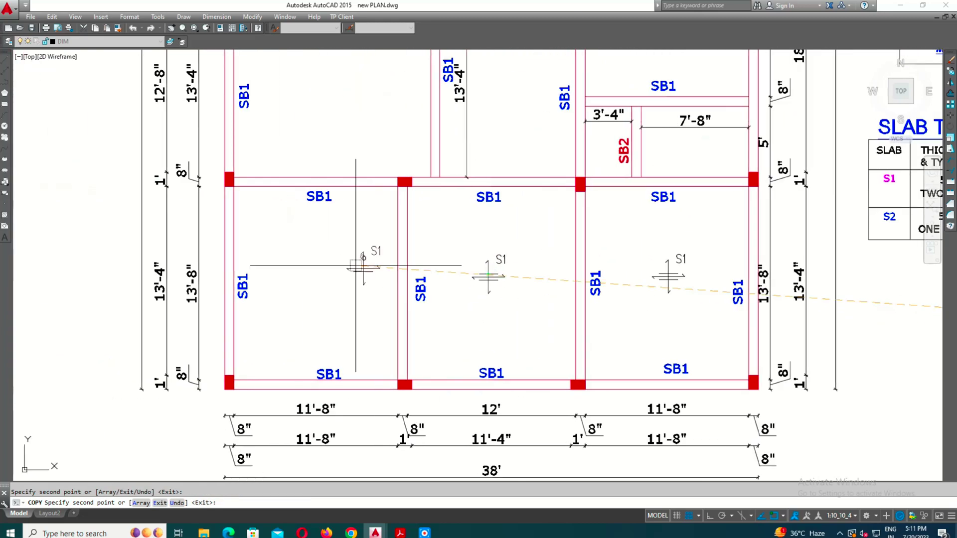
pyautogui.moveTo(321, 93); pyautogui.dragTo(335, 282, button='middle')
pyautogui.click(517, 270)
pyautogui.moveTo(517, 270); pyautogui.dragTo(520, 434, button='middle')
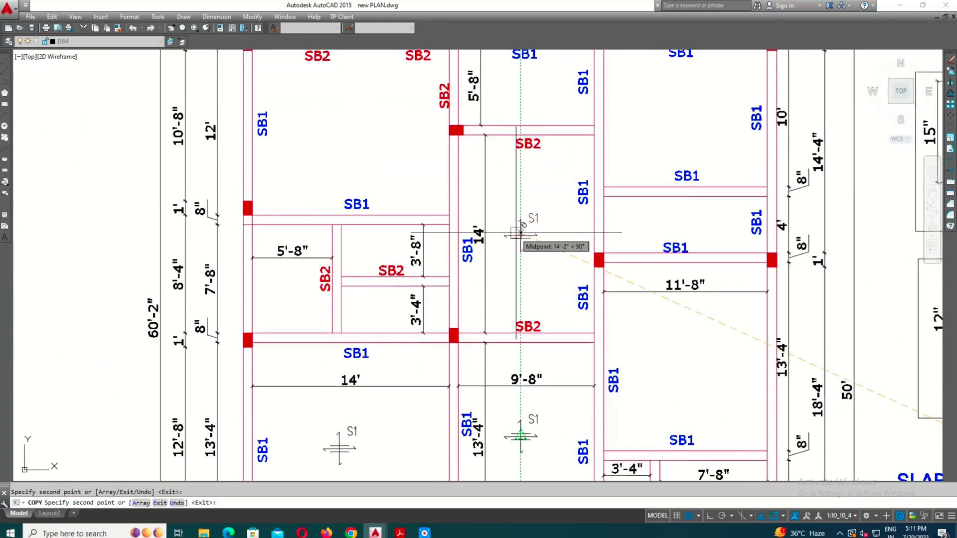
pyautogui.click(520, 227)
pyautogui.moveTo(520, 226); pyautogui.dragTo(342, 281, button='middle')
pyautogui.moveTo(499, 243); pyautogui.dragTo(625, 255, button='middle')
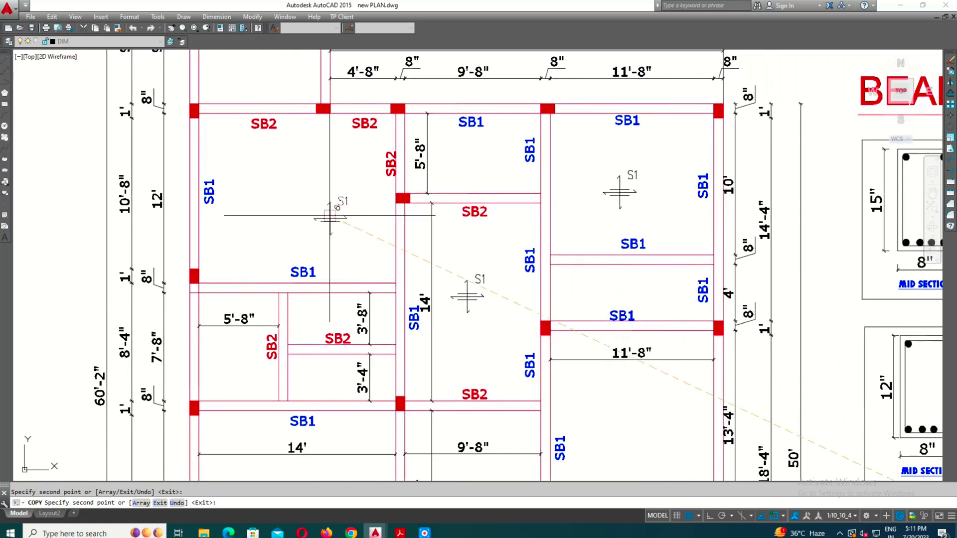
pyautogui.click(314, 229)
pyautogui.moveTo(318, 224); pyautogui.dragTo(445, 185, button='middle')
pyautogui.moveTo(487, 142); pyautogui.dragTo(490, 243, button='middle')
# Undo a misplaced S1 copy, re-place it in the upper-left room, and add one more
pyautogui.hotkey('ctrl', 'z')
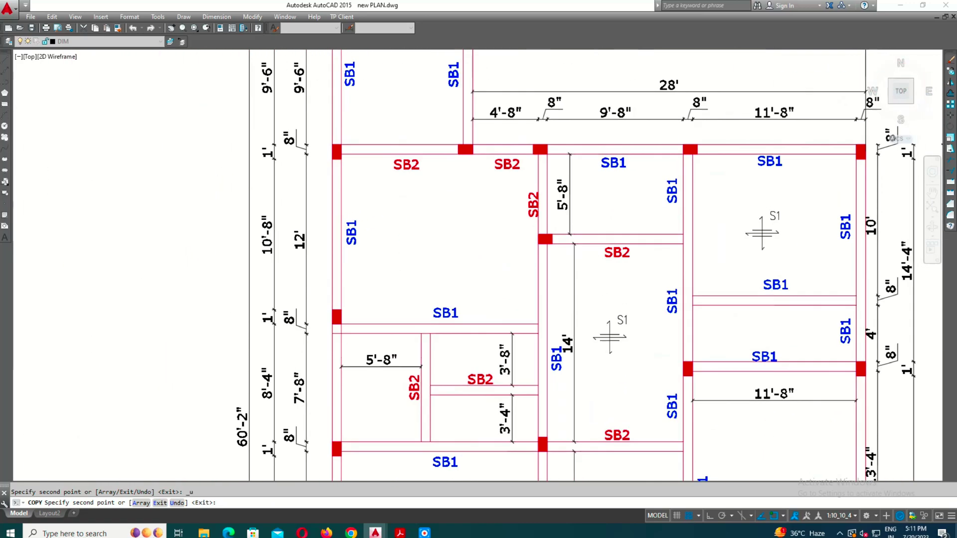
pyautogui.click(427, 231)
pyautogui.scroll(-3, 427, 232)
pyautogui.scroll(1, 610, 224)
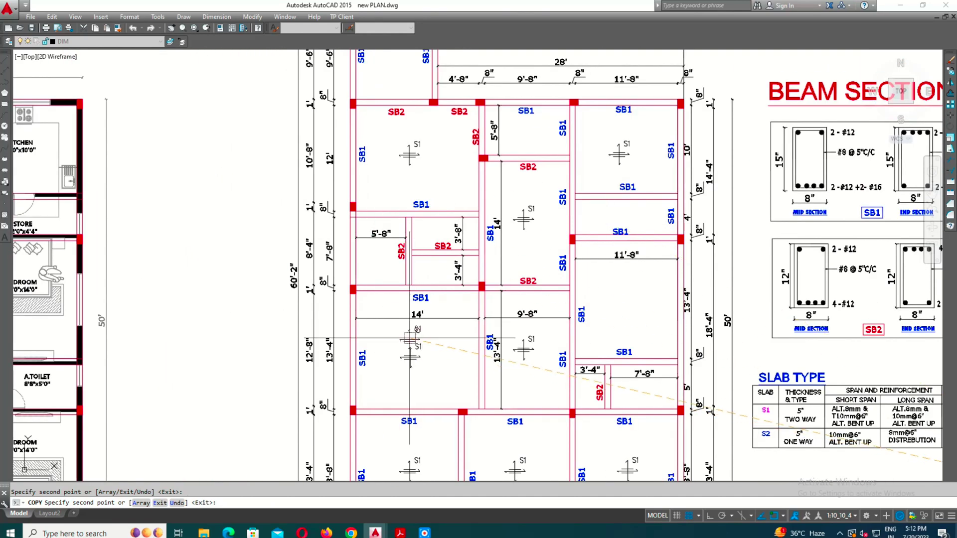
pyautogui.scroll(-1, 410, 339)
pyautogui.scroll(1, 613, 266)
pyautogui.scroll(-3, 613, 266)
pyautogui.scroll(3, 642, 319)
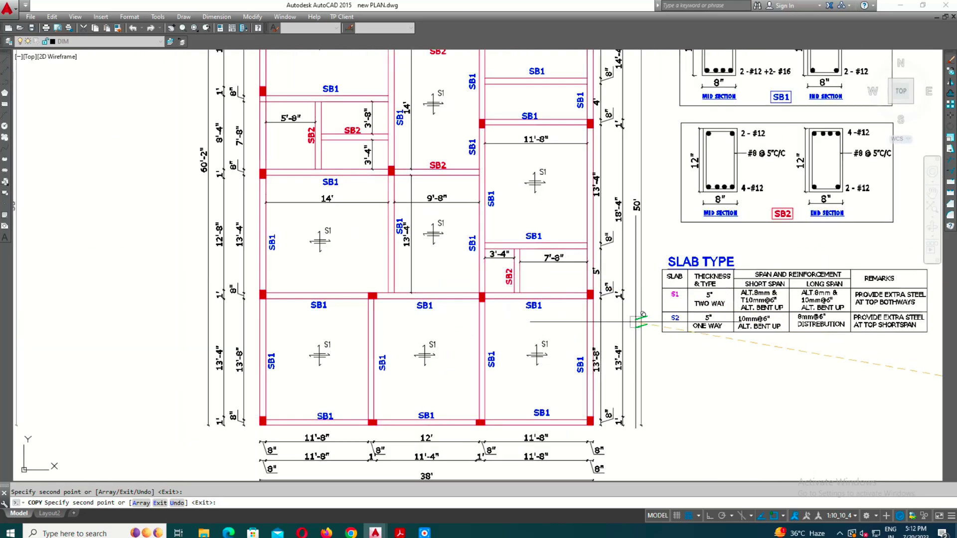
pyautogui.click(642, 315)
pyautogui.press('Escape')
pyautogui.scroll(-3, 641, 336)
pyautogui.scroll(5, 630, 314)
# Copy the S2 one-way slab symbol into the 5'-8" room
pyautogui.scroll(3, 614, 287)
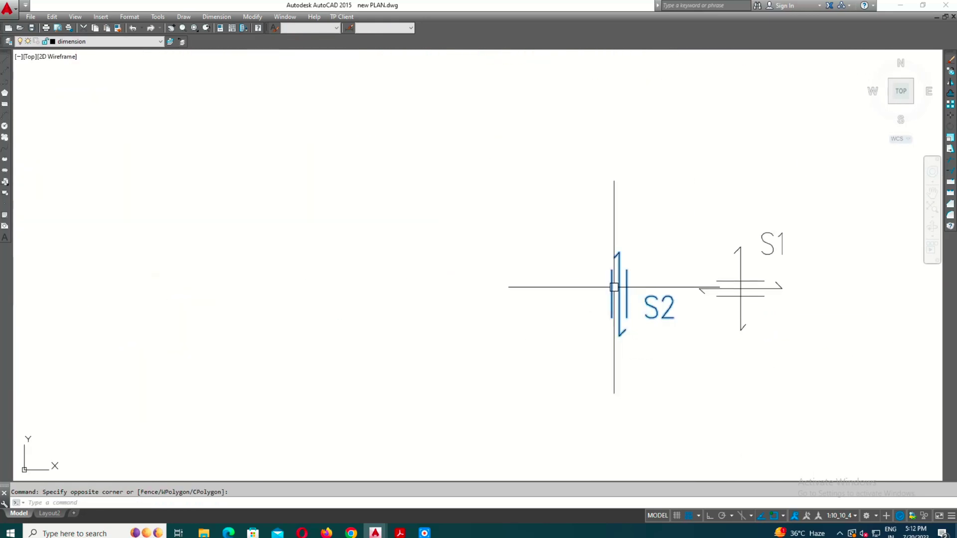
pyautogui.scroll(-5, 609, 309)
pyautogui.click(617, 353)
pyautogui.scroll(5, 236, 269)
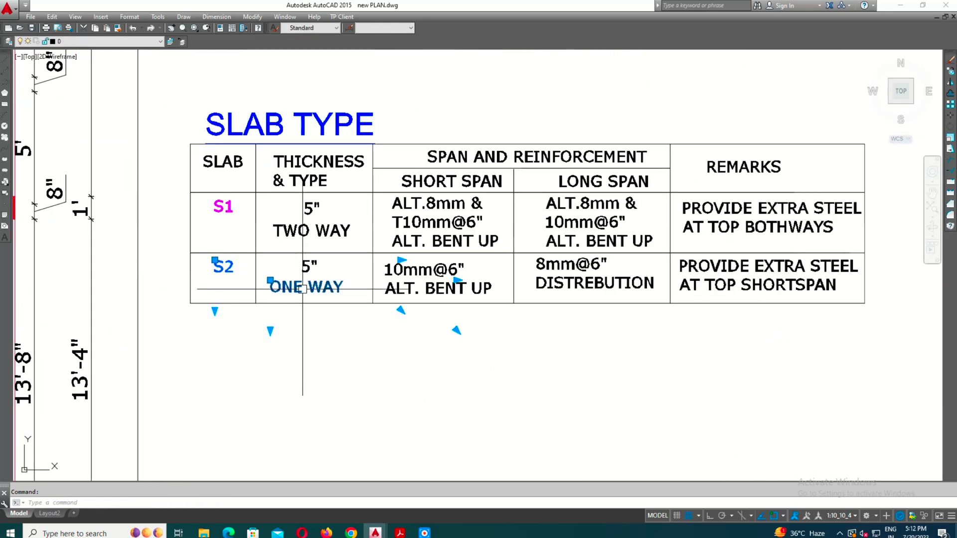
pyautogui.scroll(-3, 302, 290)
pyautogui.scroll(3, 618, 298)
pyautogui.click(618, 298)
pyautogui.press('Return')
pyautogui.click(618, 298)
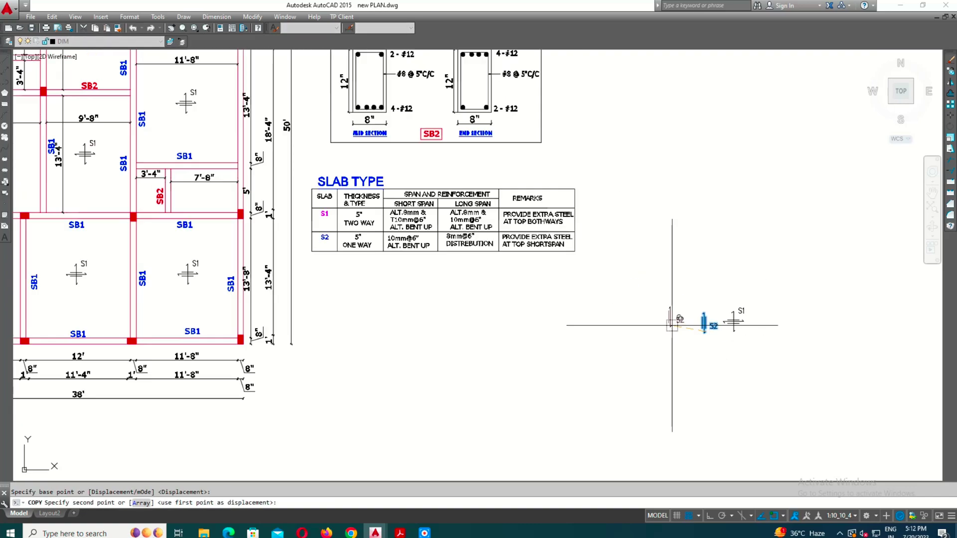
pyautogui.scroll(-4, 618, 298)
pyautogui.scroll(4, 664, 274)
pyautogui.scroll(-4, 515, 283)
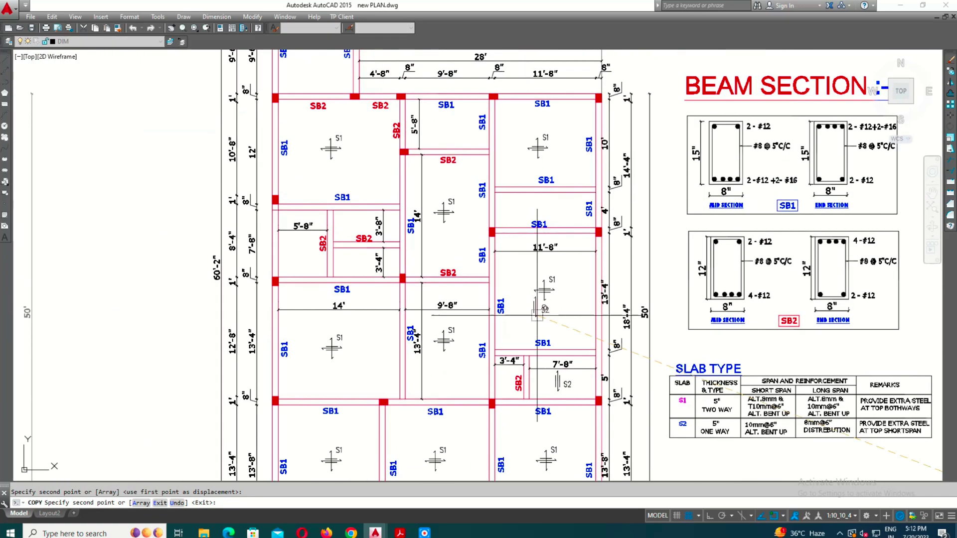
pyautogui.scroll(4, 556, 214)
pyautogui.scroll(-4, 555, 214)
pyautogui.scroll(2, 471, 306)
pyautogui.click(459, 310)
# Place S2 symbols in two more small one-way panels
pyautogui.scroll(2, 458, 310)
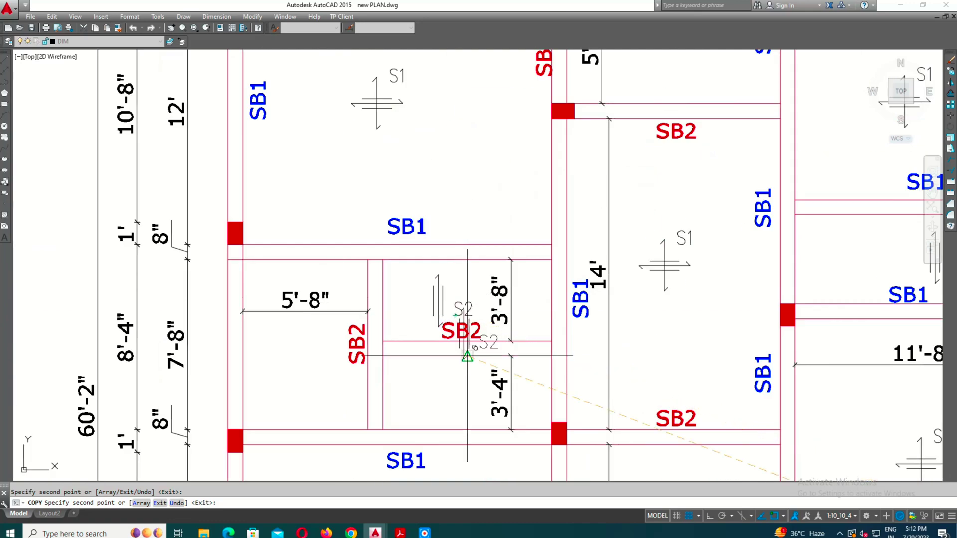
pyautogui.scroll(2, 461, 339)
pyautogui.click(461, 344)
pyautogui.scroll(-4, 461, 344)
pyautogui.scroll(3, 558, 266)
pyautogui.scroll(2, 559, 265)
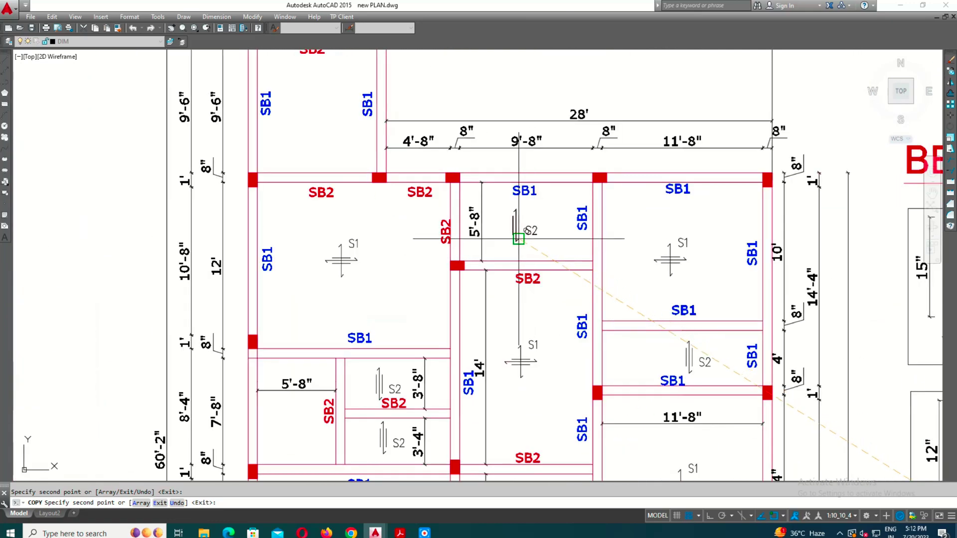
pyautogui.click(518, 230)
pyautogui.press('Escape')
pyautogui.scroll(-4, 518, 231)
pyautogui.scroll(4, 519, 249)
pyautogui.scroll(-4, 857, 387)
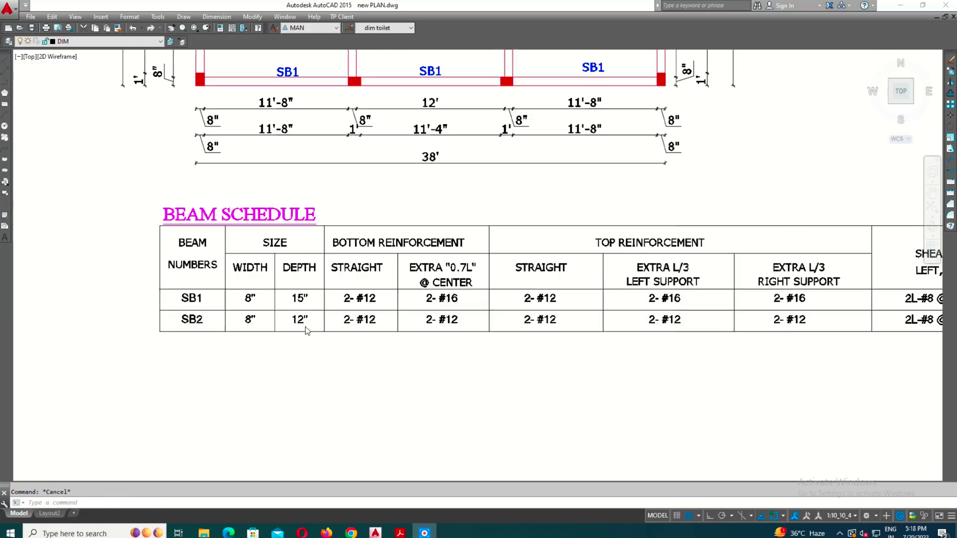
pyautogui.scroll(-2, 299, 348)
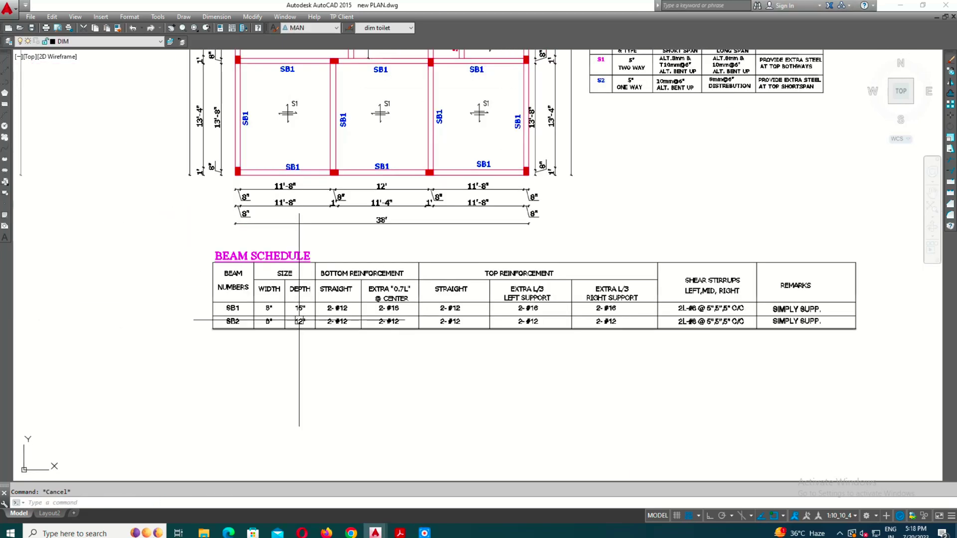
pyautogui.scroll(3, 214, 306)
pyautogui.scroll(-1, 159, 320)
pyautogui.scroll(2, 164, 254)
pyautogui.doubleClick(239, 219)
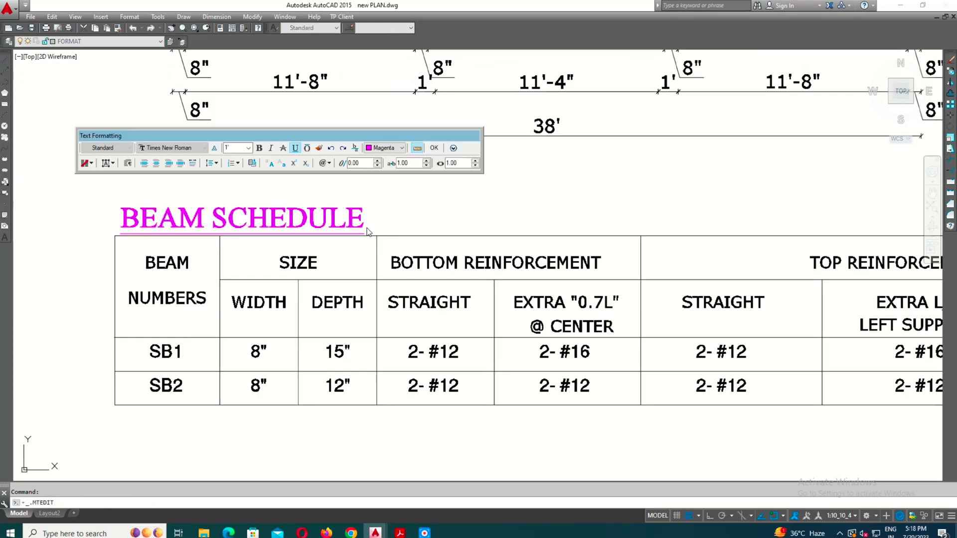
pyautogui.click(351, 304)
pyautogui.click(212, 225)
pyautogui.click(158, 303)
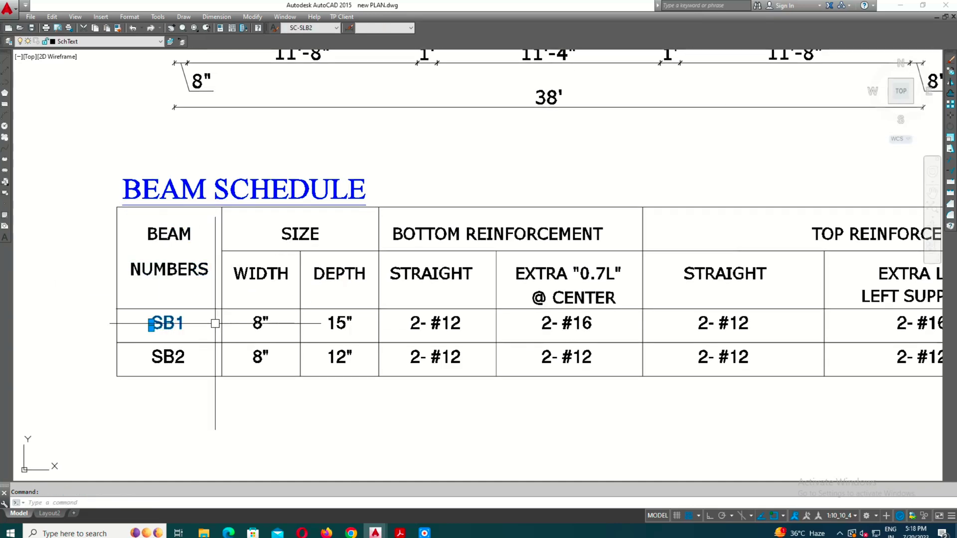
pyautogui.scroll(-4, 215, 323)
pyautogui.press('Escape')
pyautogui.moveTo(299, 149); pyautogui.dragTo(319, 349, button='middle')
pyautogui.scroll(5, 402, 212)
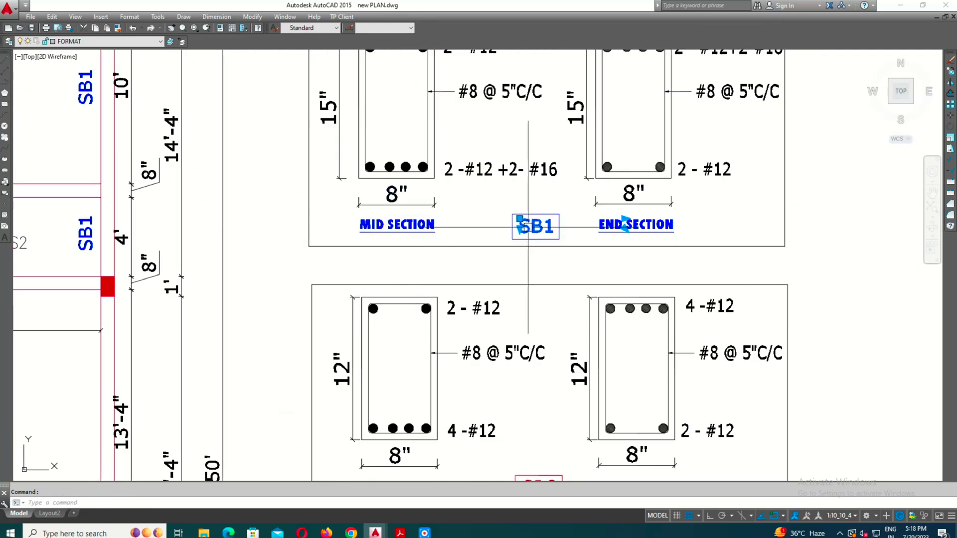
pyautogui.scroll(-3, 346, 188)
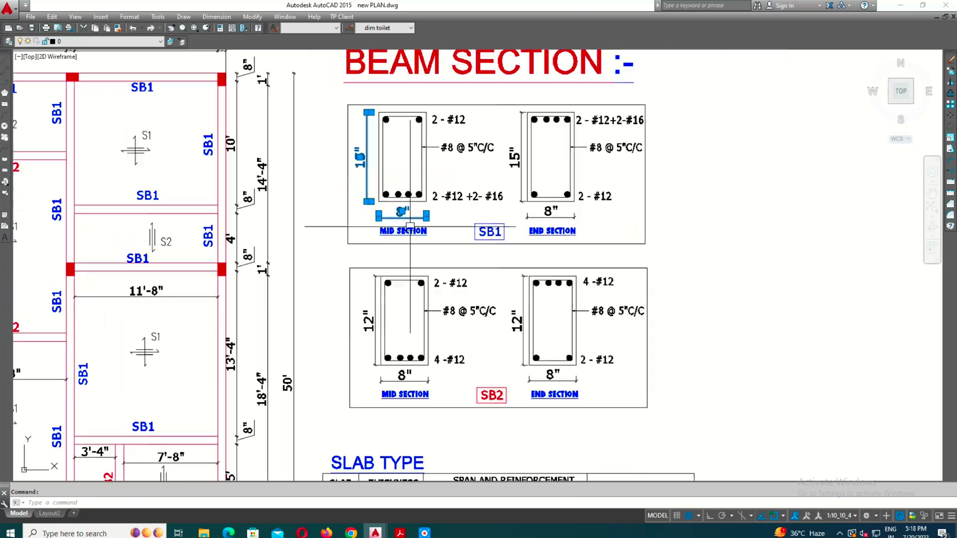
pyautogui.moveTo(309, 319); pyautogui.dragTo(304, 254, button='middle')
pyautogui.moveTo(299, 448); pyautogui.dragTo(289, 332, button='middle')
pyautogui.moveTo(271, 478); pyautogui.dragTo(270, 172, button='middle')
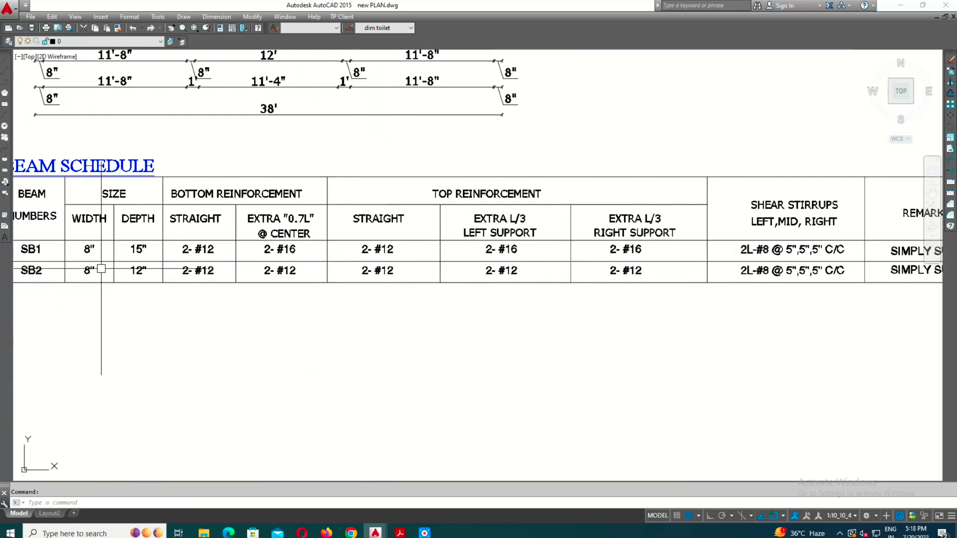
pyautogui.scroll(4, 66, 225)
pyautogui.click(65, 224)
pyautogui.scroll(-2, 185, 223)
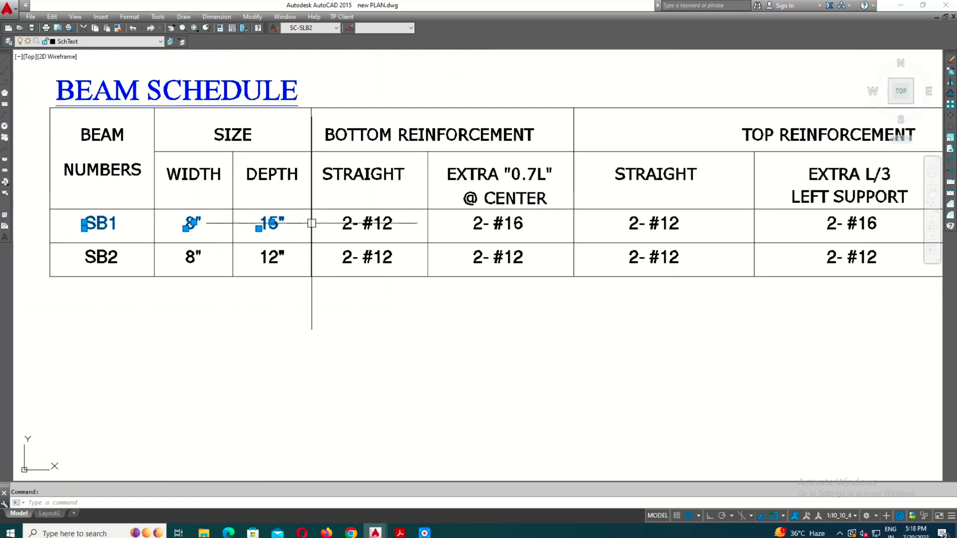
pyautogui.press('Escape')
pyautogui.moveTo(365, 153); pyautogui.dragTo(275, 191, button='middle')
pyautogui.scroll(2, 273, 213)
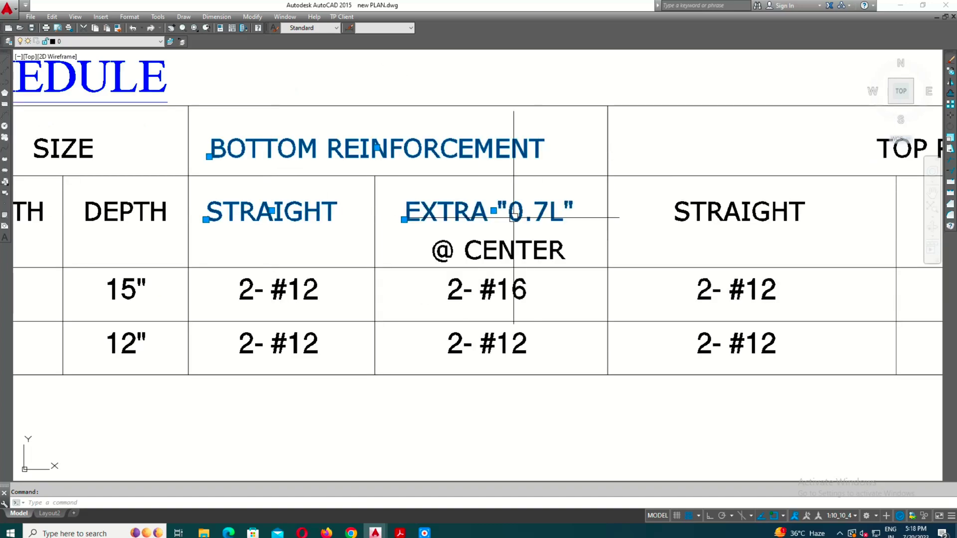
pyautogui.press('Escape')
pyautogui.click(279, 290)
pyautogui.scroll(-4, 252, 314)
pyautogui.scroll(4, 299, 299)
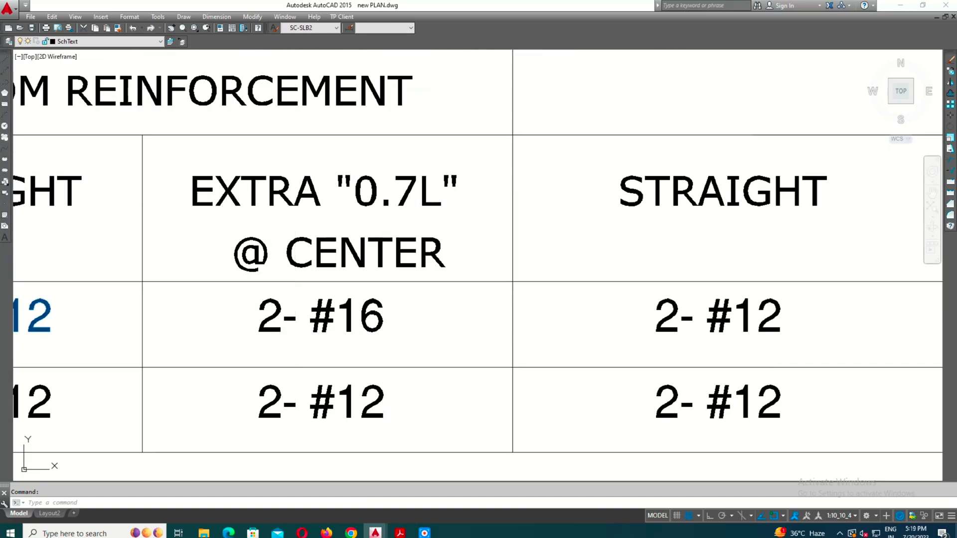
pyautogui.click(352, 316)
pyautogui.scroll(-2, 348, 387)
pyautogui.scroll(-4, 348, 386)
pyautogui.scroll(5, 514, 115)
pyautogui.click(453, 181)
pyautogui.scroll(1, 533, 225)
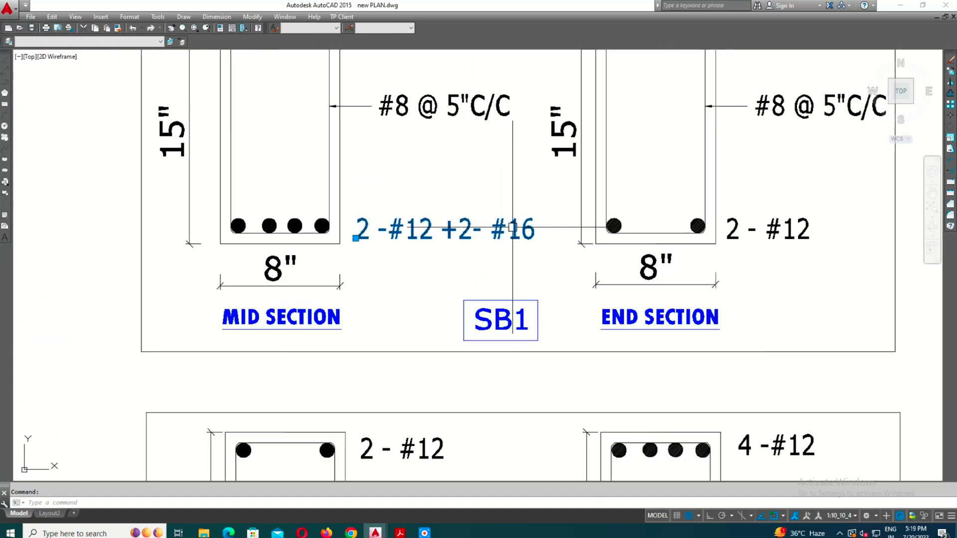
pyautogui.moveTo(533, 225)
pyautogui.mouseDown(button='middle')
pyautogui.moveTo(534, 251)
pyautogui.moveTo(452, 259)
pyautogui.mouseUp(button='middle')
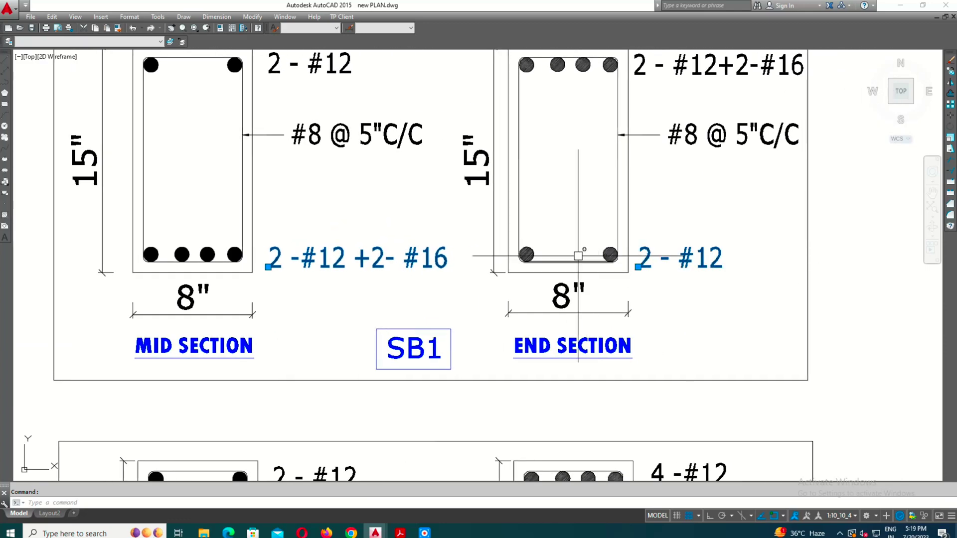
pyautogui.scroll(-5, 578, 255)
pyautogui.scroll(5, 588, 294)
pyautogui.scroll(-2, 212, 216)
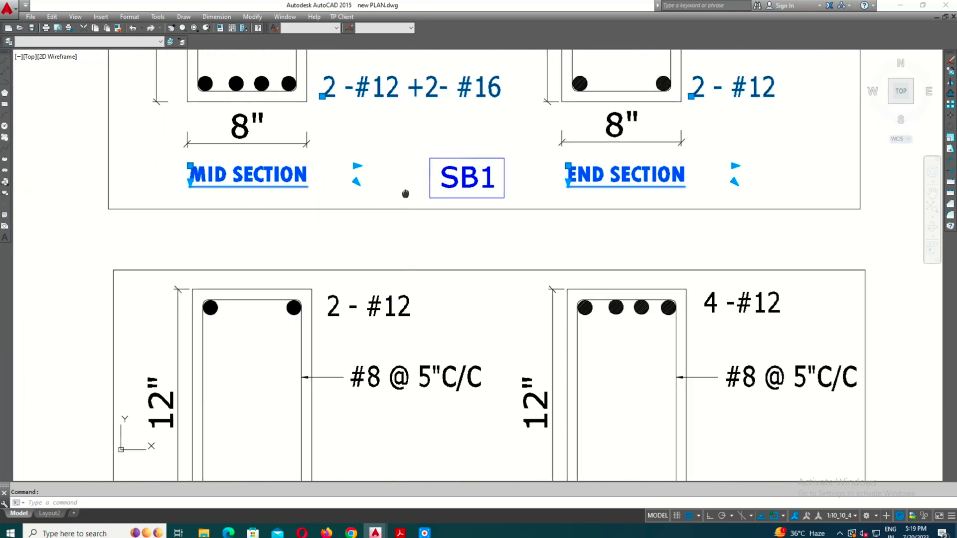
pyautogui.scroll(-4, 406, 200)
pyautogui.press('Escape')
pyautogui.scroll(7, 496, 250)
pyautogui.moveTo(220, 449); pyautogui.dragTo(242, 272, button='middle')
pyautogui.scroll(-3, 242, 271)
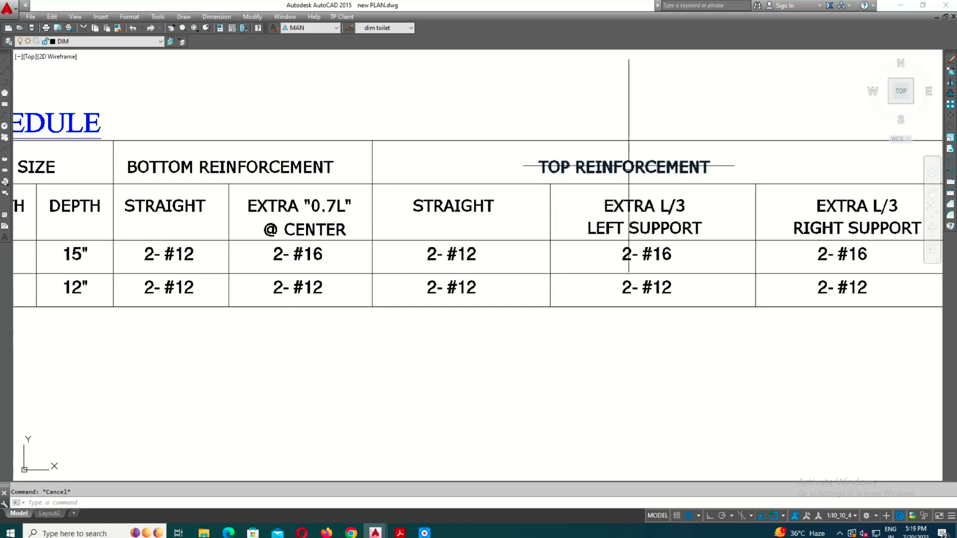
pyautogui.moveTo(630, 199); pyautogui.dragTo(421, 200, button='middle')
pyautogui.click(344, 191)
pyautogui.click(237, 229)
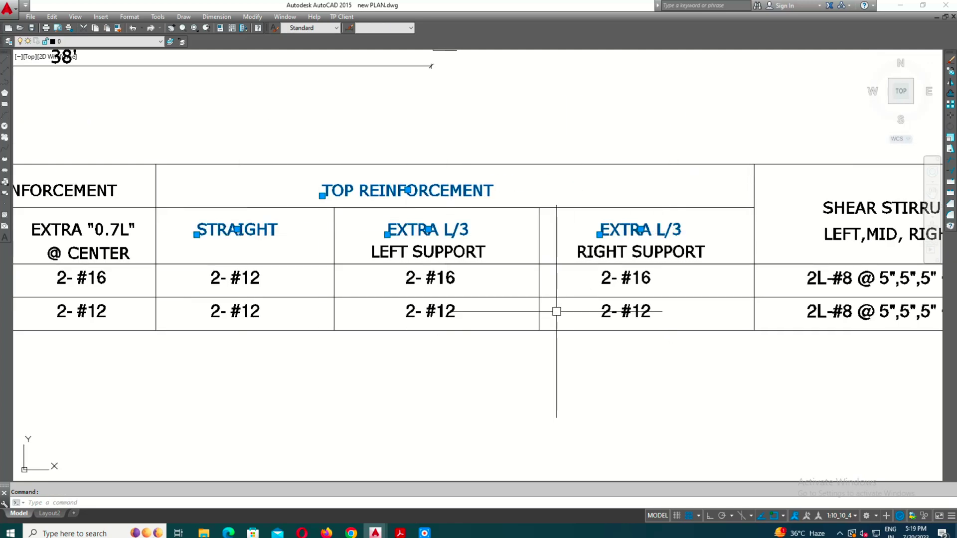
pyautogui.moveTo(557, 312); pyautogui.dragTo(557, 287, button='middle')
pyautogui.scroll(-3, 461, 321)
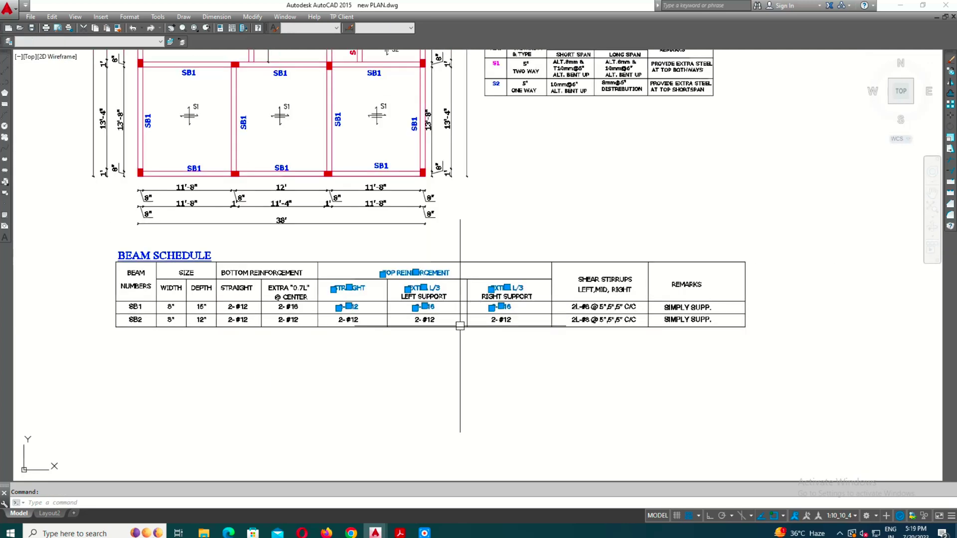
pyautogui.scroll(-2, 529, 209)
pyautogui.scroll(3, 530, 209)
pyautogui.scroll(3, 473, 225)
pyautogui.click(473, 225)
pyautogui.moveTo(474, 225); pyautogui.dragTo(448, 192, button='middle')
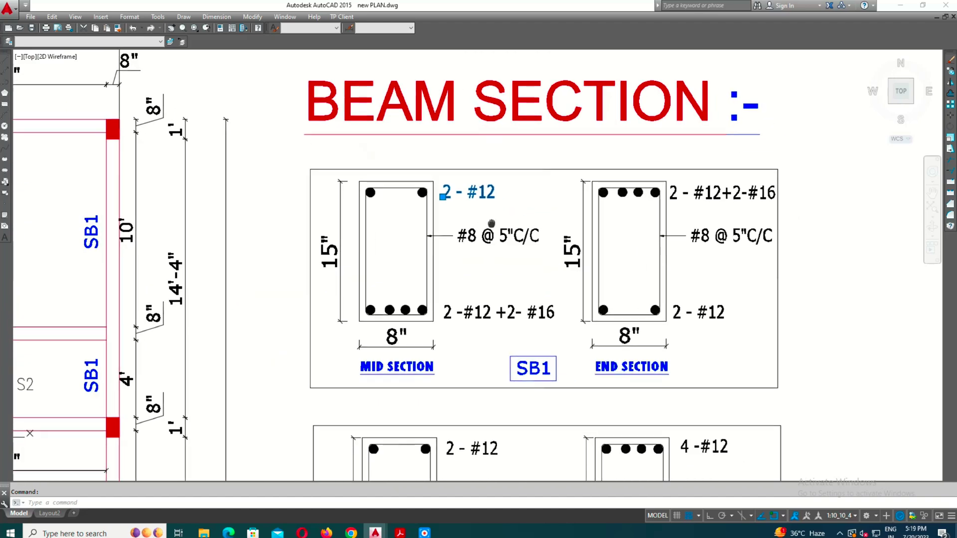
pyautogui.scroll(3, 551, 214)
pyautogui.scroll(2, 611, 196)
pyautogui.moveTo(610, 196); pyautogui.dragTo(515, 152, button='middle')
pyautogui.scroll(-4, 515, 152)
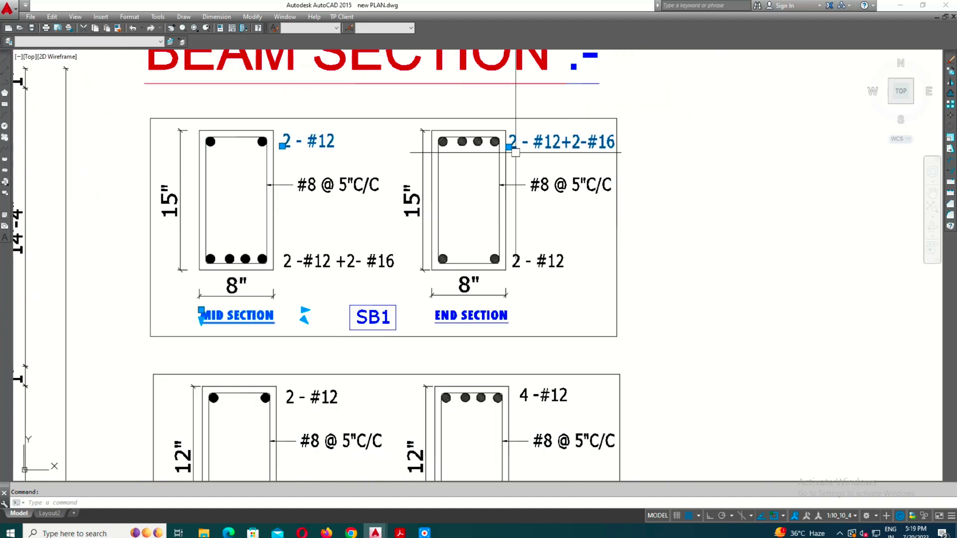
pyautogui.scroll(4, 548, 121)
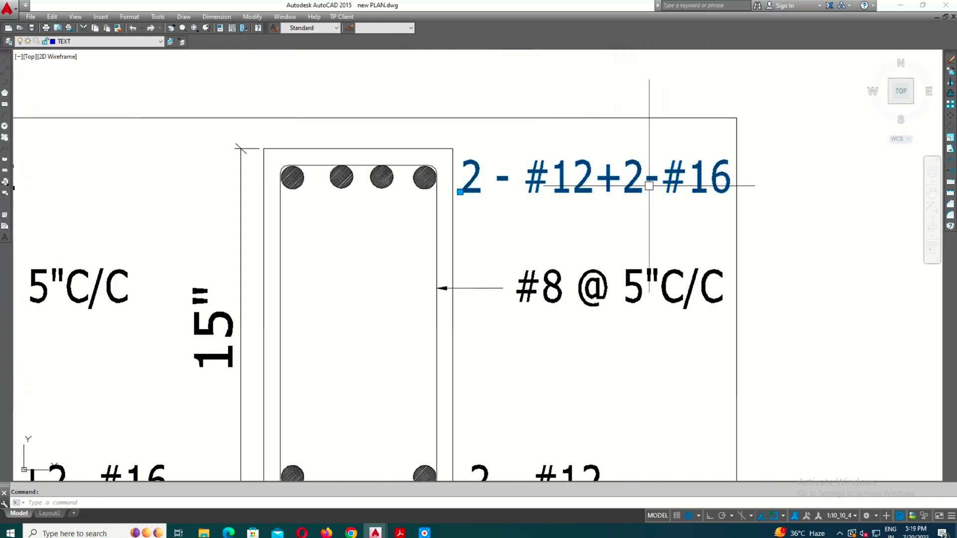
pyautogui.scroll(-3, 649, 186)
pyautogui.scroll(-3, 588, 300)
pyautogui.scroll(4, 560, 299)
pyautogui.scroll(2, 427, 275)
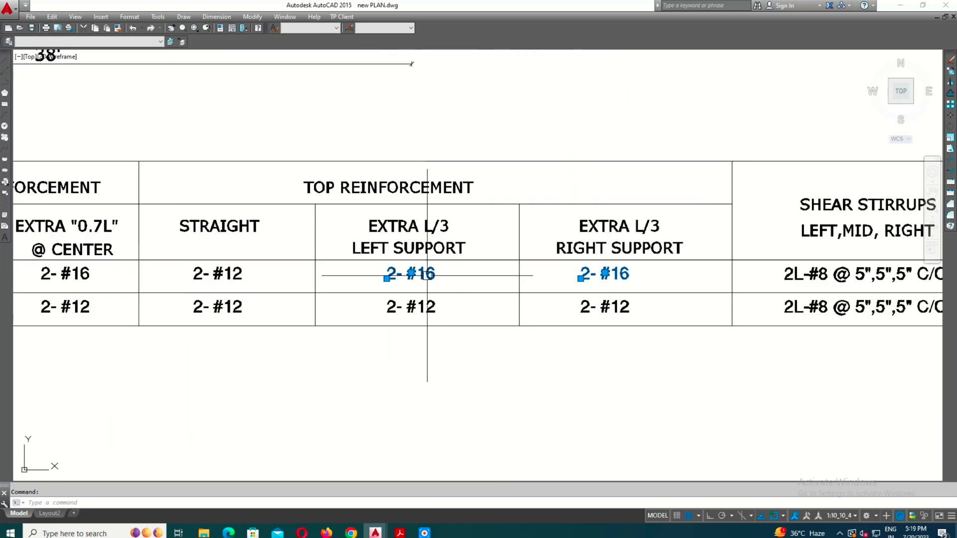
pyautogui.press('Escape')
pyautogui.scroll(-3, 561, 335)
pyautogui.scroll(-2, 562, 359)
pyautogui.scroll(-3, 544, 277)
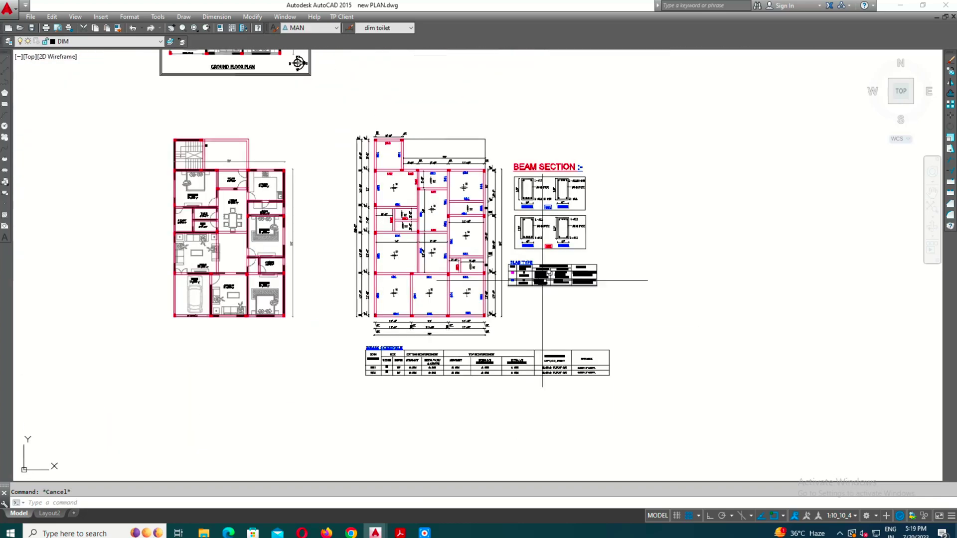
pyautogui.scroll(5, 502, 291)
pyautogui.scroll(2, 504, 234)
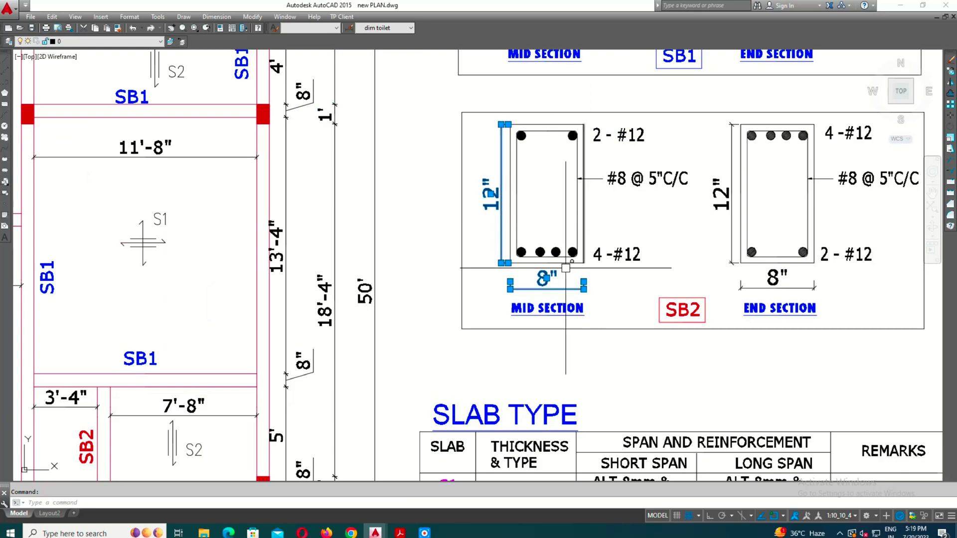
pyautogui.scroll(-2, 566, 268)
pyautogui.scroll(-3, 548, 279)
pyautogui.scroll(4, 314, 325)
pyautogui.scroll(2, 498, 303)
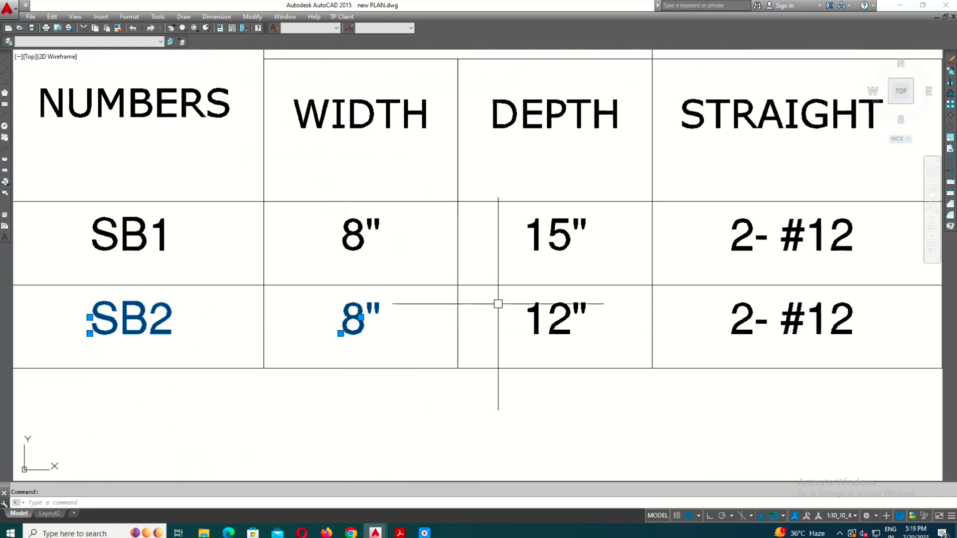
pyautogui.scroll(-4, 530, 316)
pyautogui.press('Escape')
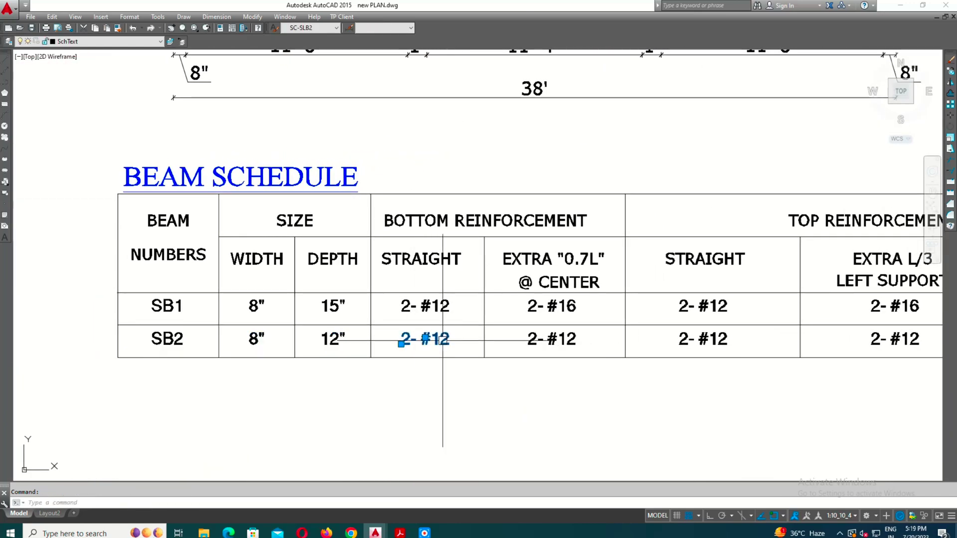
pyautogui.scroll(3, 513, 354)
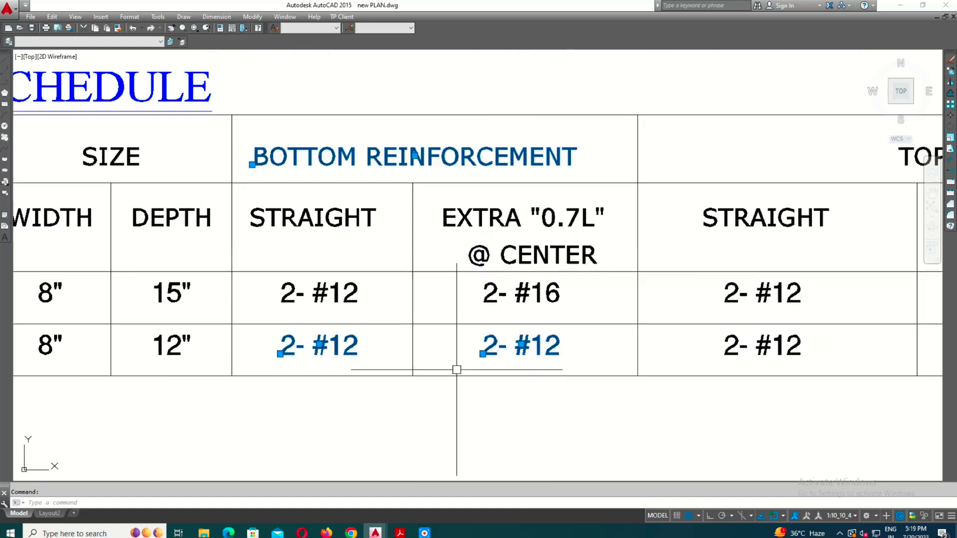
pyautogui.scroll(3, 378, 358)
pyautogui.scroll(-2, 292, 346)
pyautogui.moveTo(670, 362); pyautogui.dragTo(626, 374, button='middle')
pyautogui.scroll(-2, 530, 245)
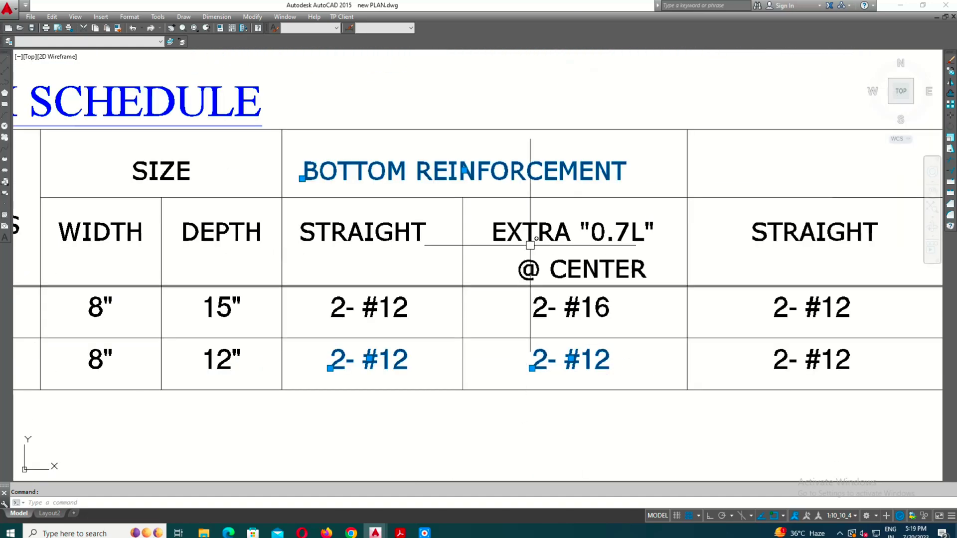
pyautogui.scroll(-3, 509, 218)
pyautogui.scroll(-3, 498, 239)
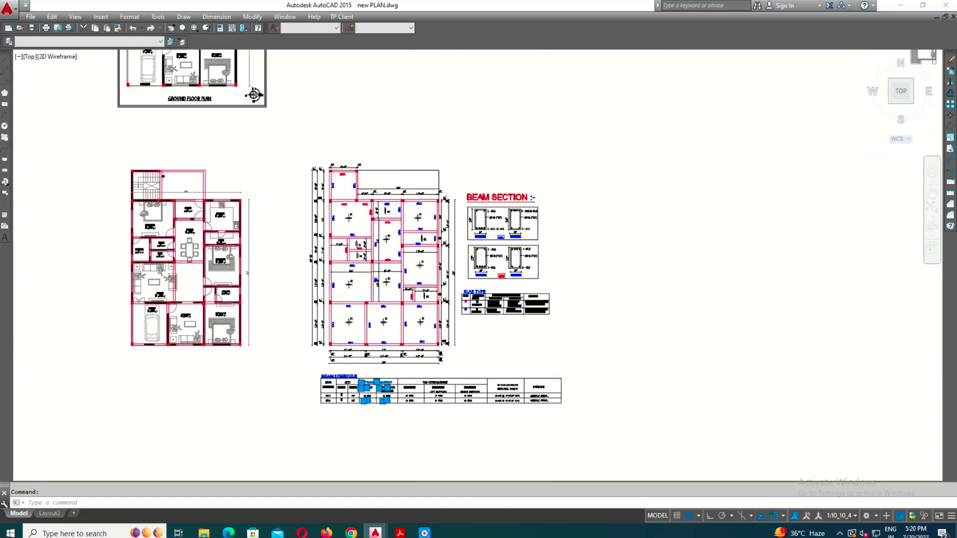
pyautogui.scroll(4, 449, 279)
pyautogui.scroll(2, 405, 289)
pyautogui.click(403, 277)
pyautogui.scroll(2, 371, 221)
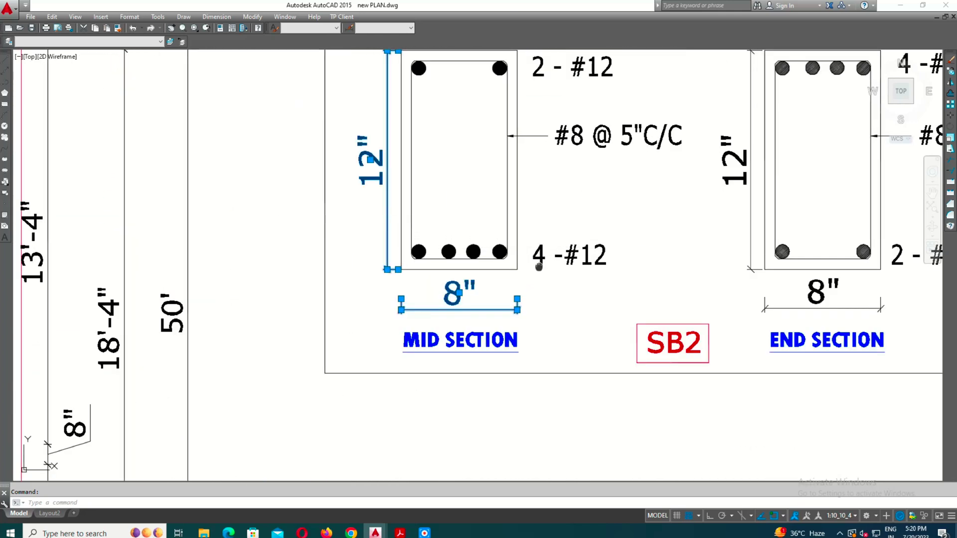
pyautogui.moveTo(539, 266); pyautogui.dragTo(523, 294, button='middle')
pyautogui.moveTo(464, 261); pyautogui.dragTo(249, 261, button='middle')
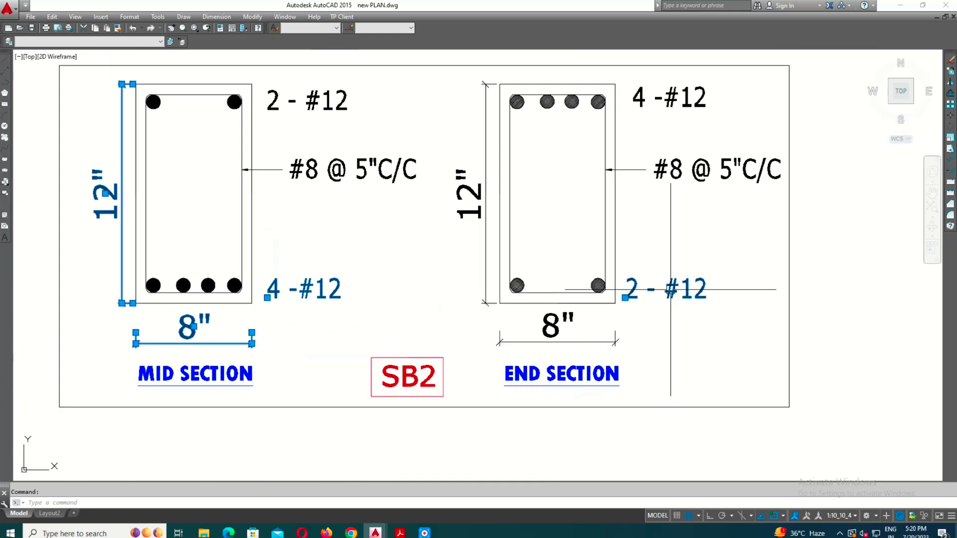
pyautogui.scroll(-3, 670, 289)
pyautogui.click(376, 284)
pyautogui.click(613, 284)
pyautogui.scroll(2, 430, 266)
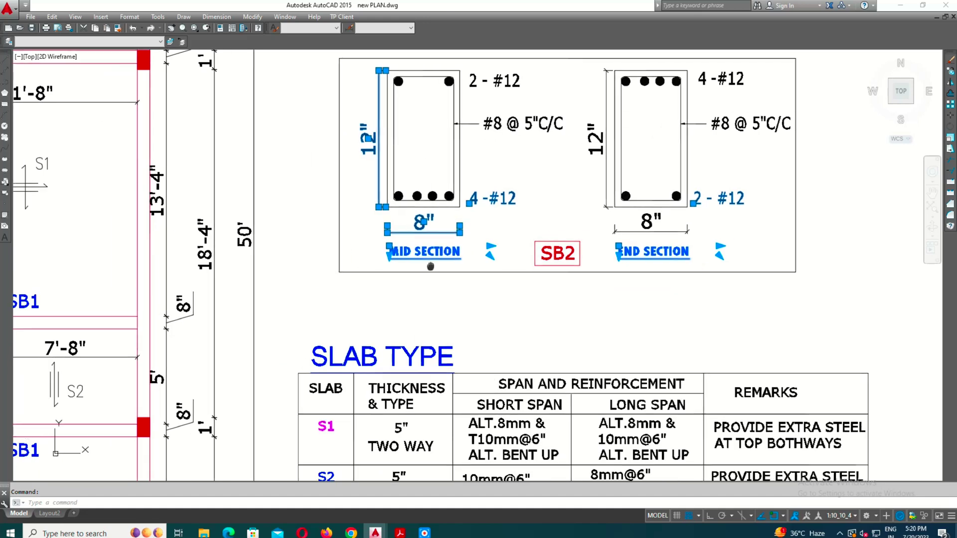
pyautogui.scroll(-5, 430, 267)
pyautogui.scroll(2, 321, 274)
pyautogui.scroll(3, 485, 229)
pyautogui.click(485, 230)
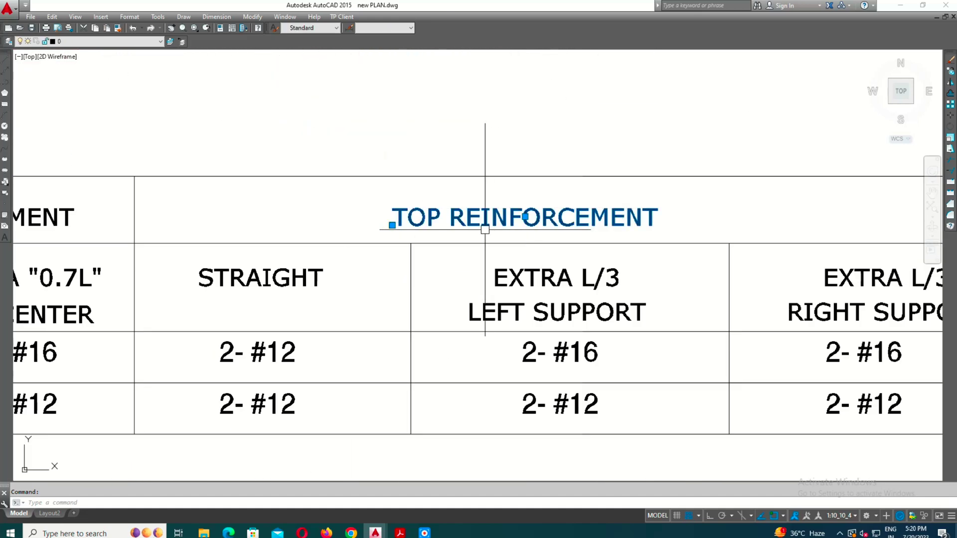
pyautogui.scroll(-3, 485, 230)
pyautogui.scroll(1, 389, 203)
pyautogui.click(344, 234)
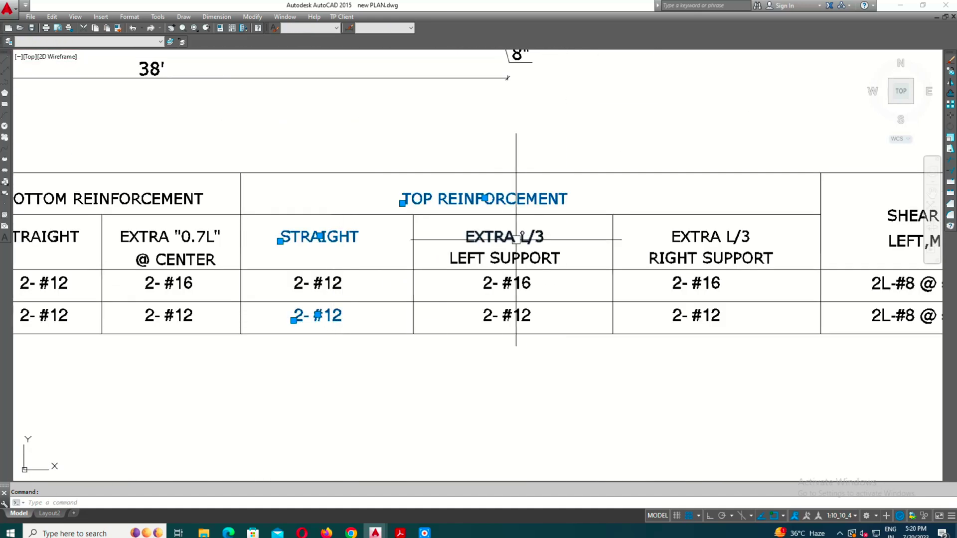
pyautogui.click(533, 318)
pyautogui.click(711, 319)
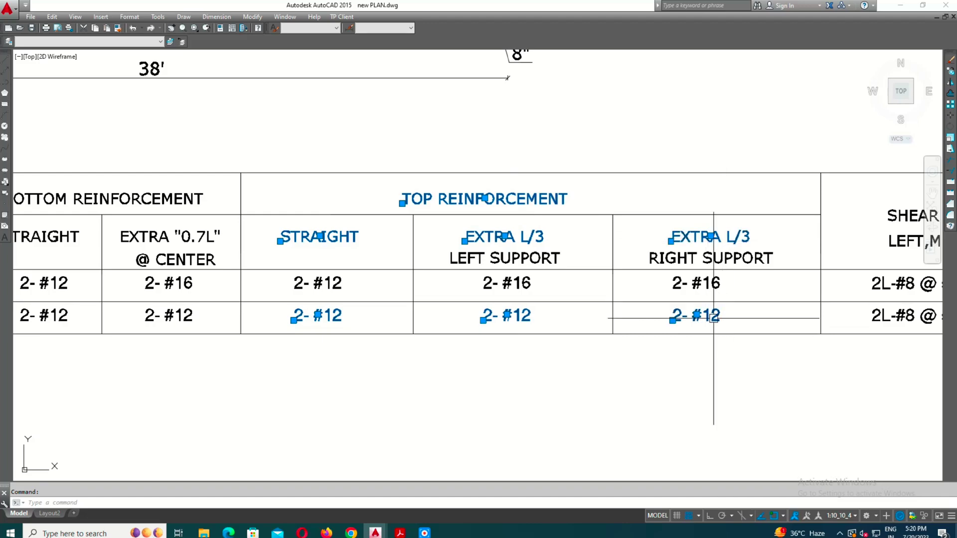
pyautogui.moveTo(711, 320); pyautogui.dragTo(615, 314, button='middle')
pyautogui.scroll(-2, 538, 284)
pyautogui.scroll(-2, 593, 198)
pyautogui.scroll(2, 592, 198)
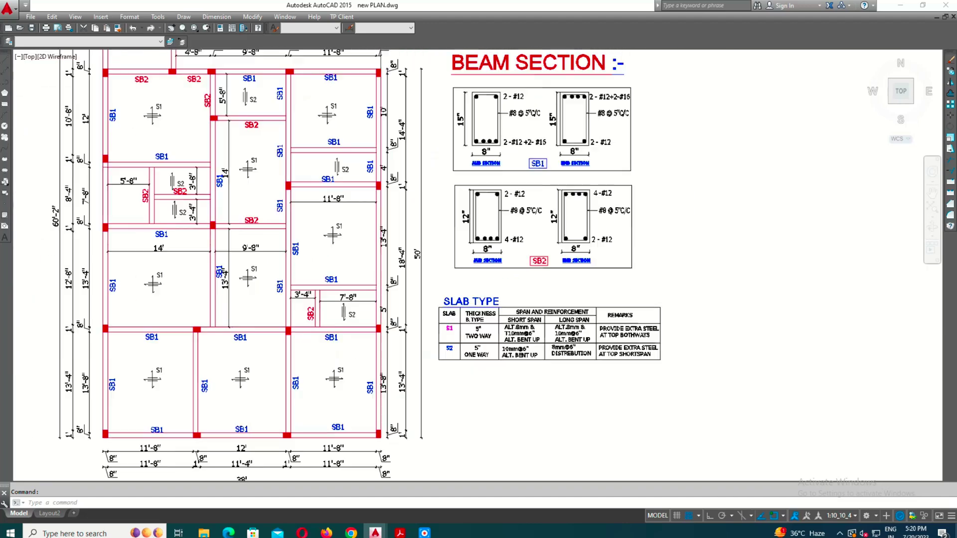
pyautogui.scroll(4, 703, 258)
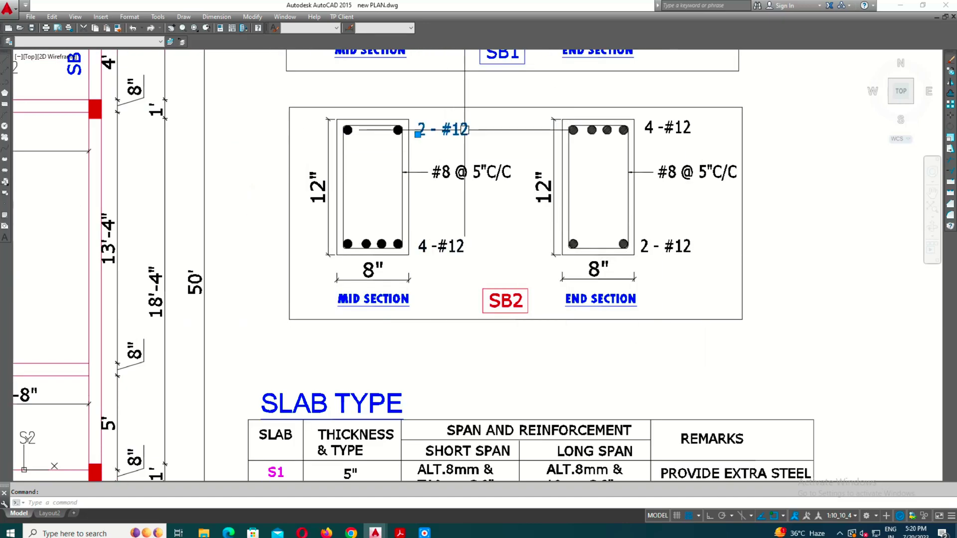
pyautogui.click(668, 128)
pyautogui.scroll(4, 678, 117)
pyautogui.scroll(-2, 613, 222)
pyautogui.moveTo(496, 177); pyautogui.dragTo(551, 207)
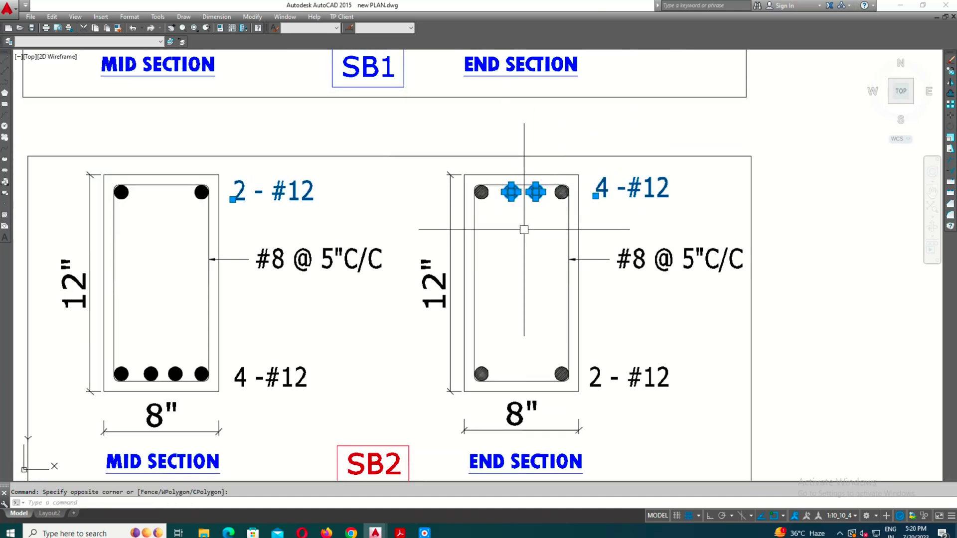
pyautogui.moveTo(686, 255); pyautogui.dragTo(695, 281, button='middle')
pyautogui.scroll(-2, 656, 277)
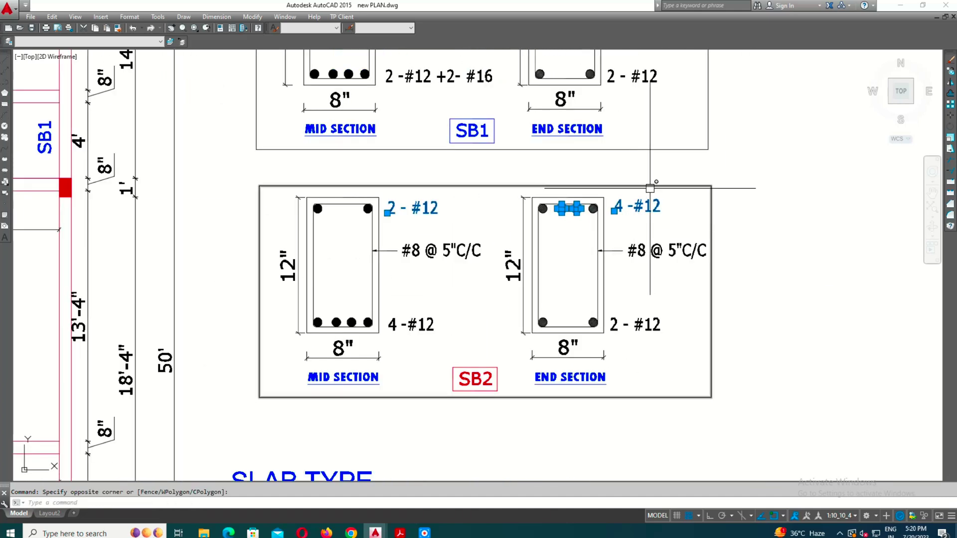
pyautogui.click(640, 257)
pyautogui.scroll(-5, 618, 259)
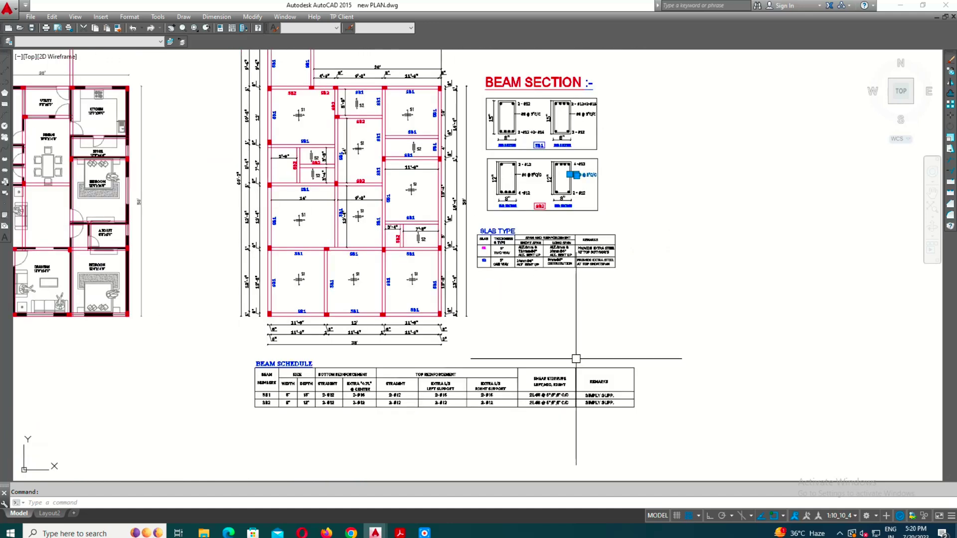
pyautogui.scroll(8, 613, 368)
pyautogui.click(503, 298)
pyautogui.scroll(-2, 469, 258)
pyautogui.scroll(1, 479, 209)
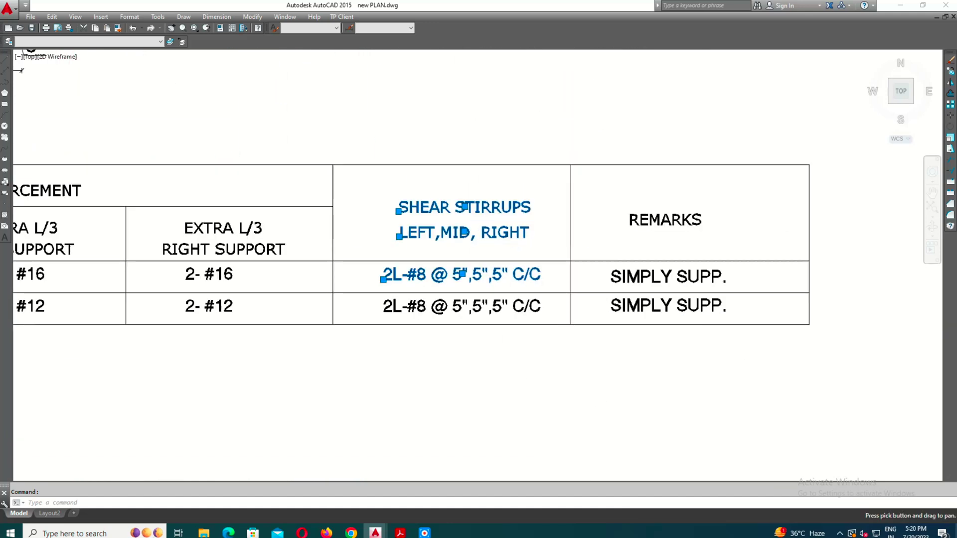
pyautogui.click(538, 305)
pyautogui.scroll(-3, 657, 277)
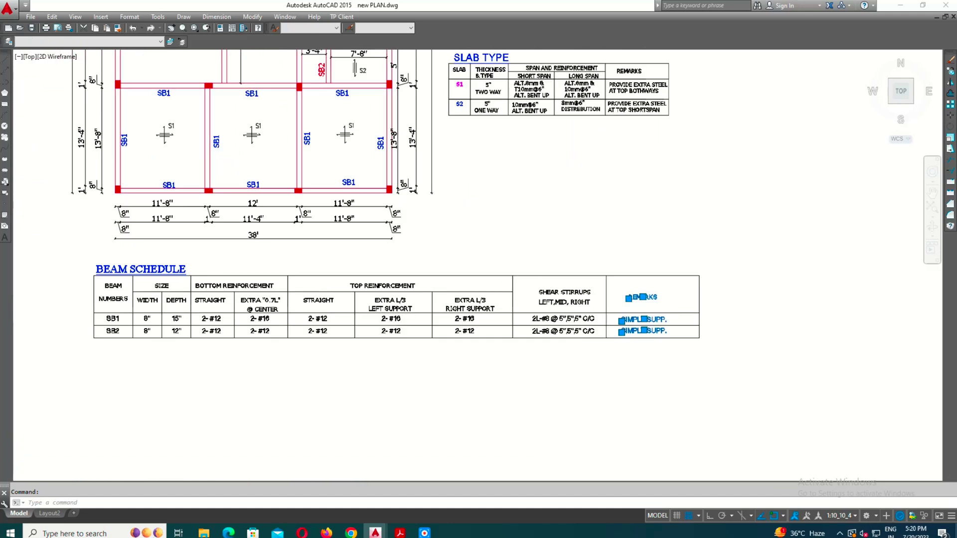
pyautogui.scroll(-2, 230, 316)
pyautogui.scroll(3, 231, 316)
pyautogui.scroll(-2, 571, 160)
pyautogui.press('Escape')
pyautogui.scroll(3, 572, 160)
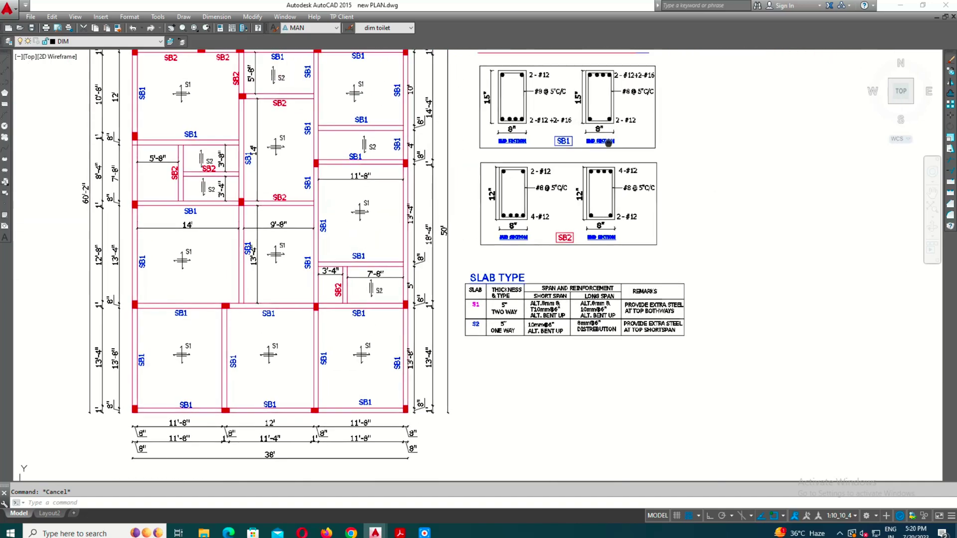
pyautogui.scroll(2, 571, 164)
pyautogui.scroll(-1, 571, 169)
pyautogui.scroll(-1, 648, 225)
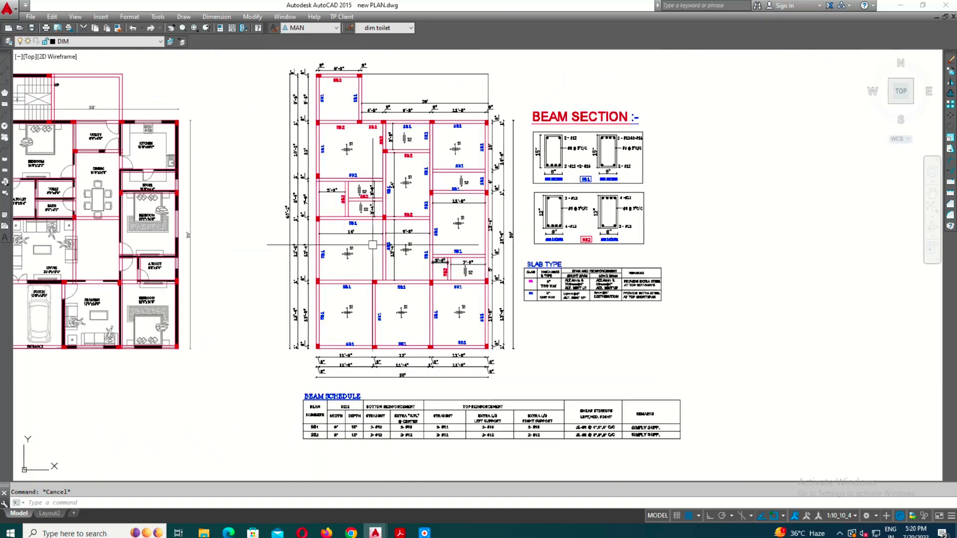
pyautogui.scroll(1, 405, 239)
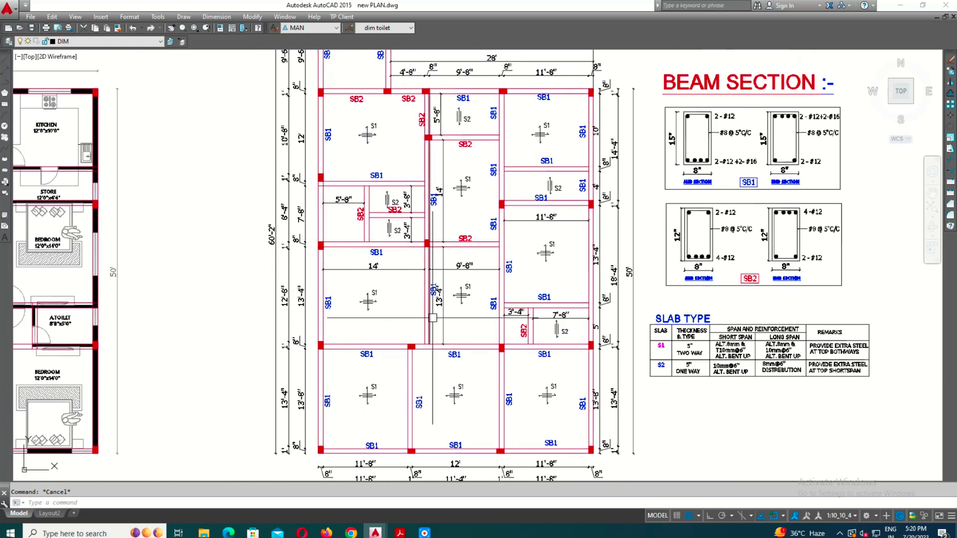
pyautogui.moveTo(433, 318); pyautogui.dragTo(432, 289, button='middle')
pyautogui.scroll(-3, 588, 299)
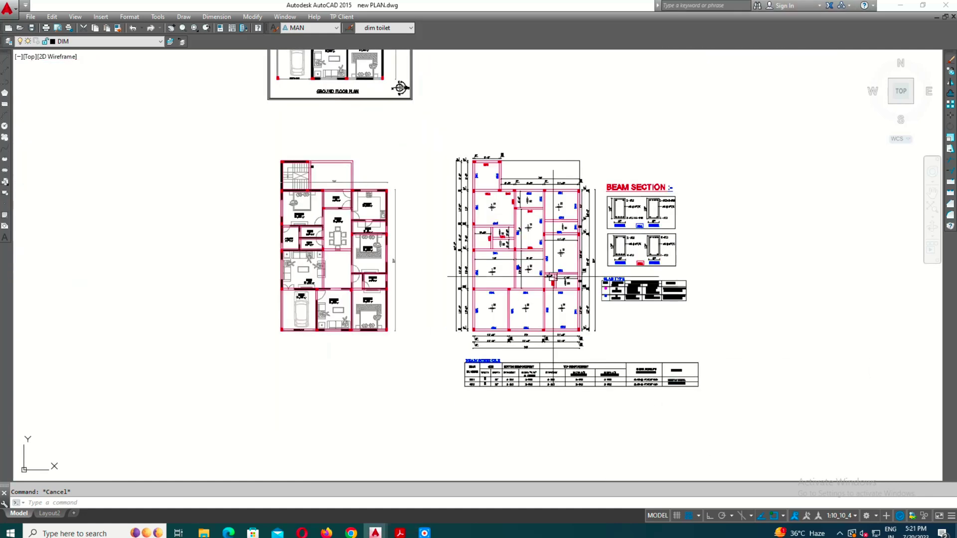
pyautogui.scroll(1, 557, 266)
# Draw a rectangle framing the plan and schedule, offset into a double-line border
pyautogui.write('c')
pyautogui.press('Return')
pyautogui.scroll(-2, 423, 165)
pyautogui.click(402, 98)
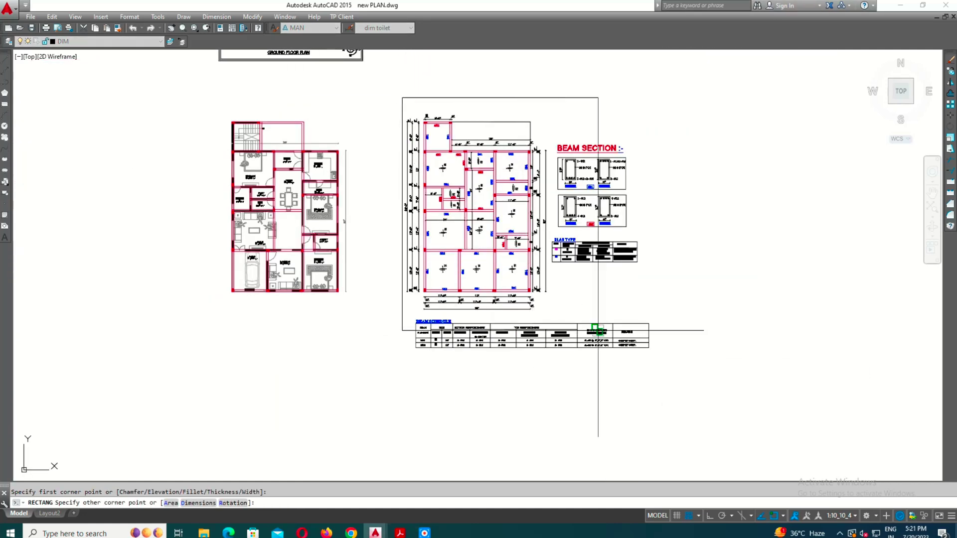
pyautogui.click(658, 363)
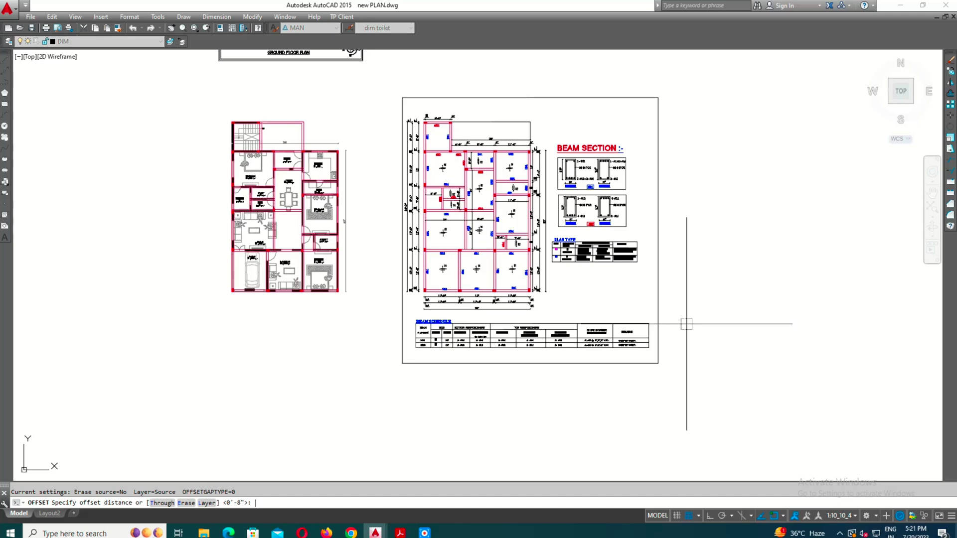
pyautogui.scroll(4, 551, 324)
pyautogui.press('Escape')
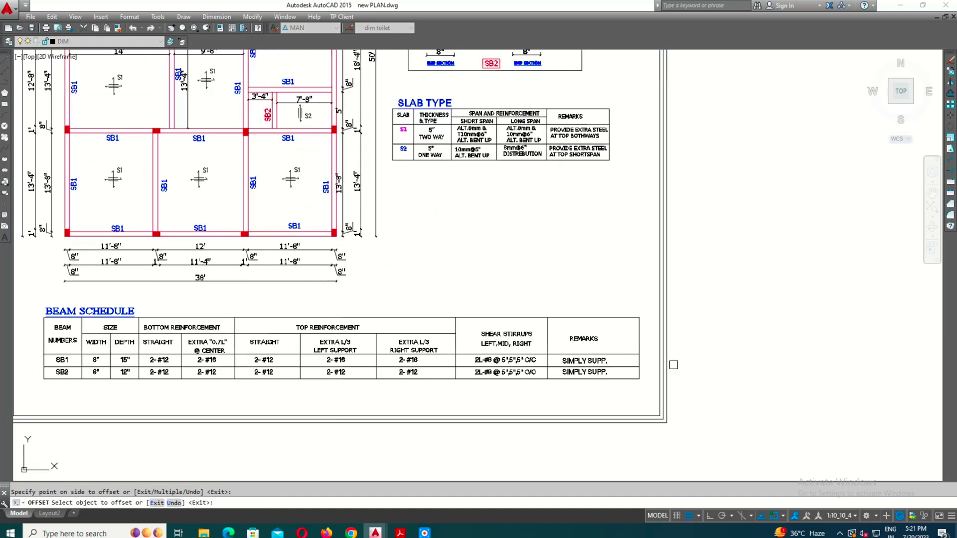
pyautogui.scroll(-2, 460, 399)
# Put the outer border rectangle on the green 'trees' layer
pyautogui.click(657, 324)
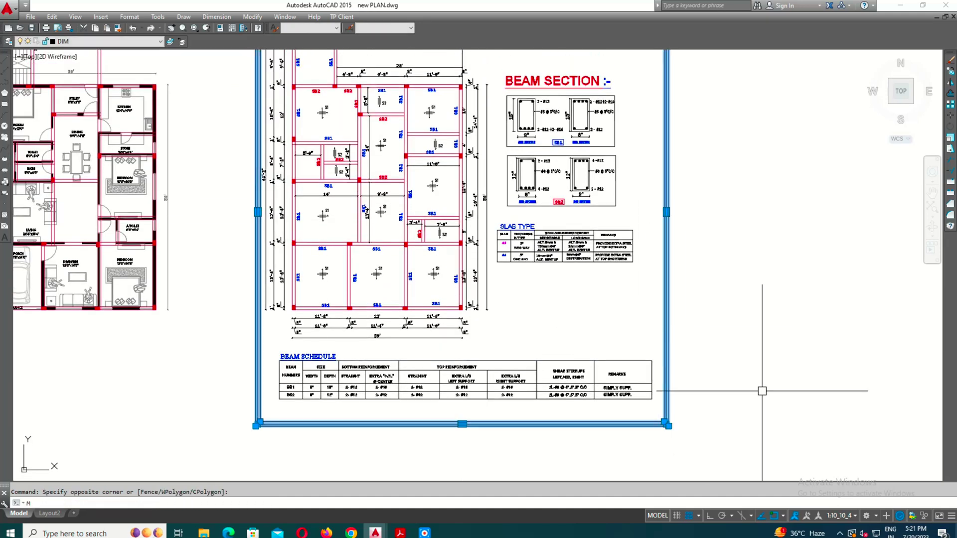
pyautogui.click(105, 41)
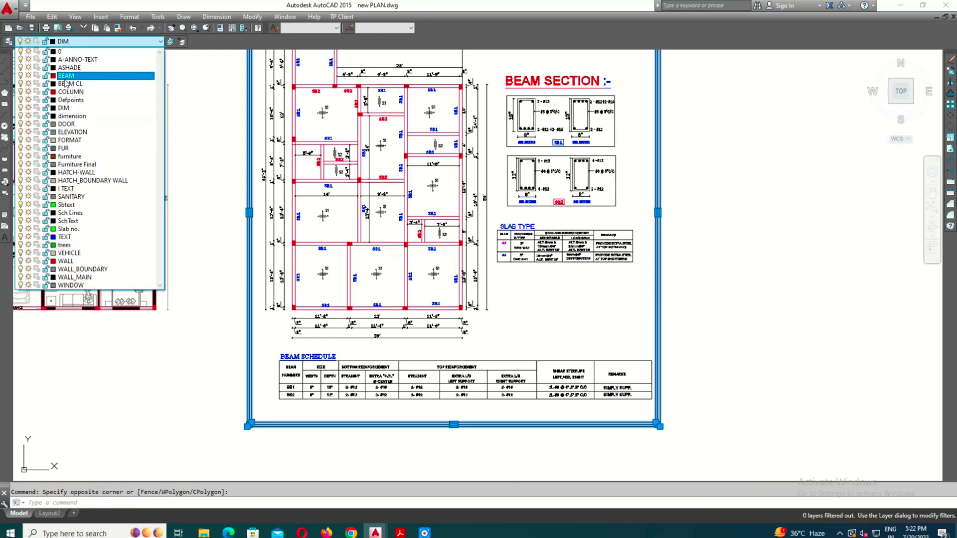
pyautogui.click(64, 246)
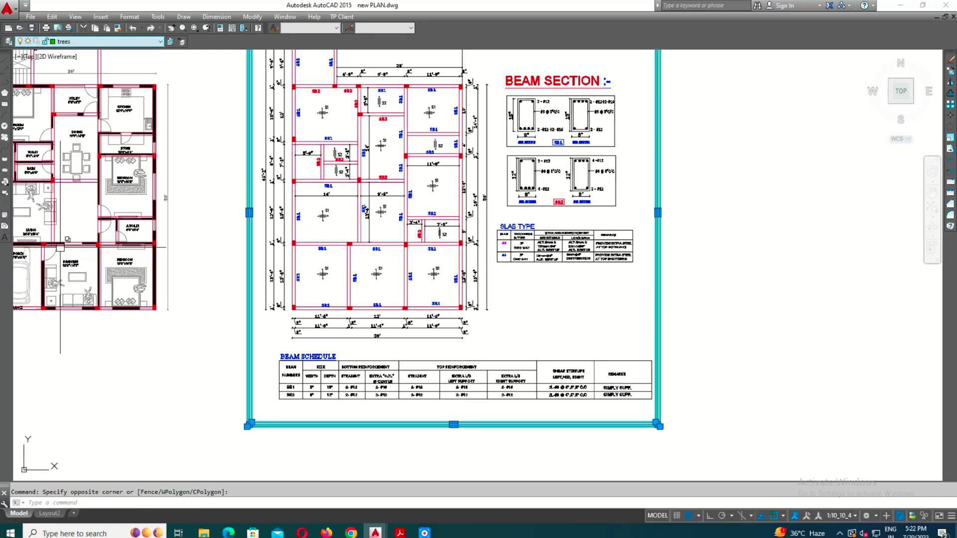
pyautogui.press('Escape')
pyautogui.scroll(-3, 629, 477)
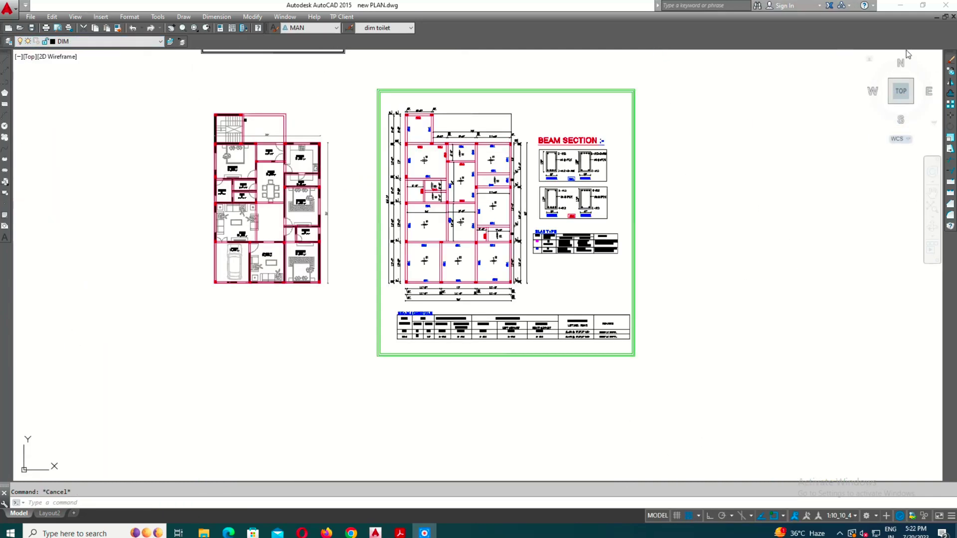
# Select the whole bordered sheet for a move, then cancel the move
pyautogui.click(366, 72)
pyautogui.click(671, 376)
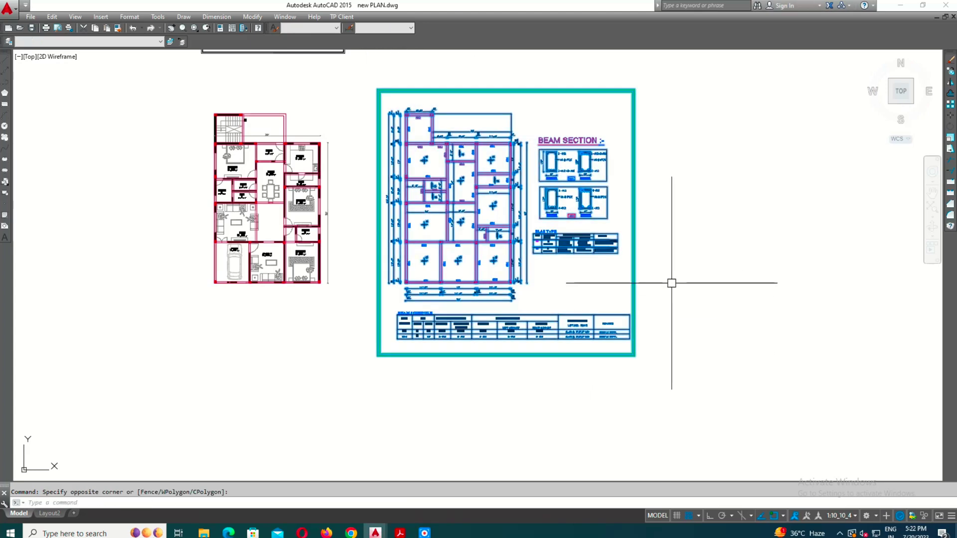
pyautogui.write('m')
pyautogui.press('Return')
pyautogui.click(588, 299)
pyautogui.scroll(-5, 575, 176)
pyautogui.scroll(4, 532, 258)
pyautogui.press('Escape')
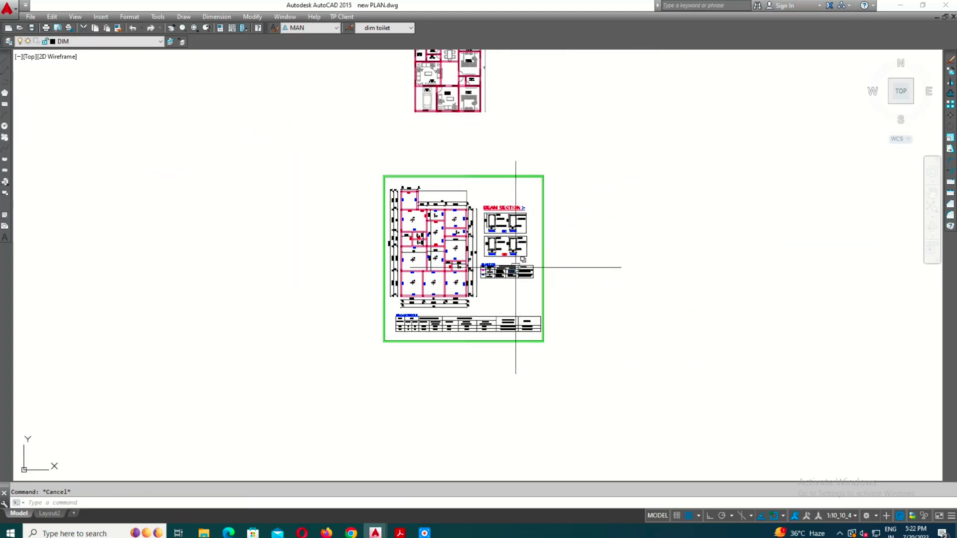
# Change the 'SLAB BEAM DETAIL DRAWING' title text colour to magenta
pyautogui.scroll(4, 388, 172)
pyautogui.doubleClick(548, 137)
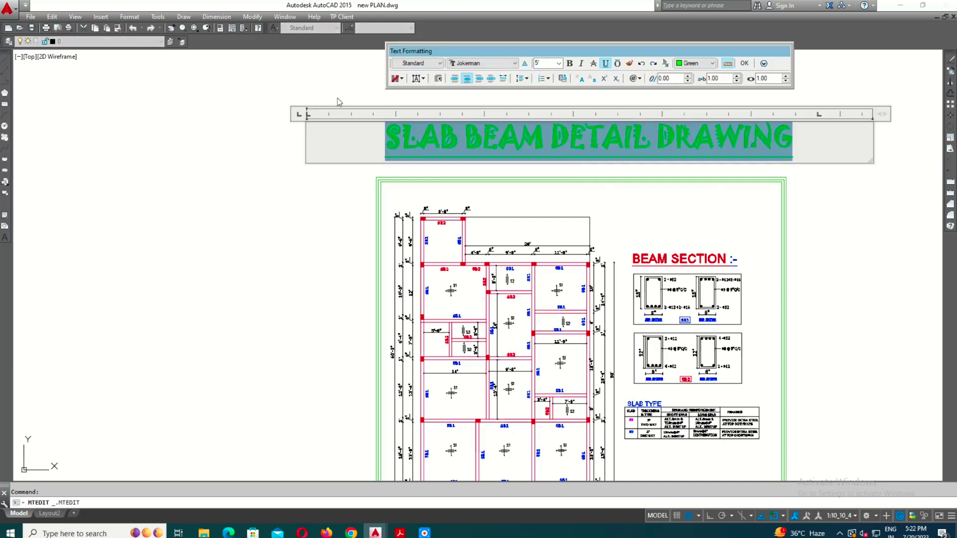
pyautogui.click(687, 64)
pyautogui.click(691, 129)
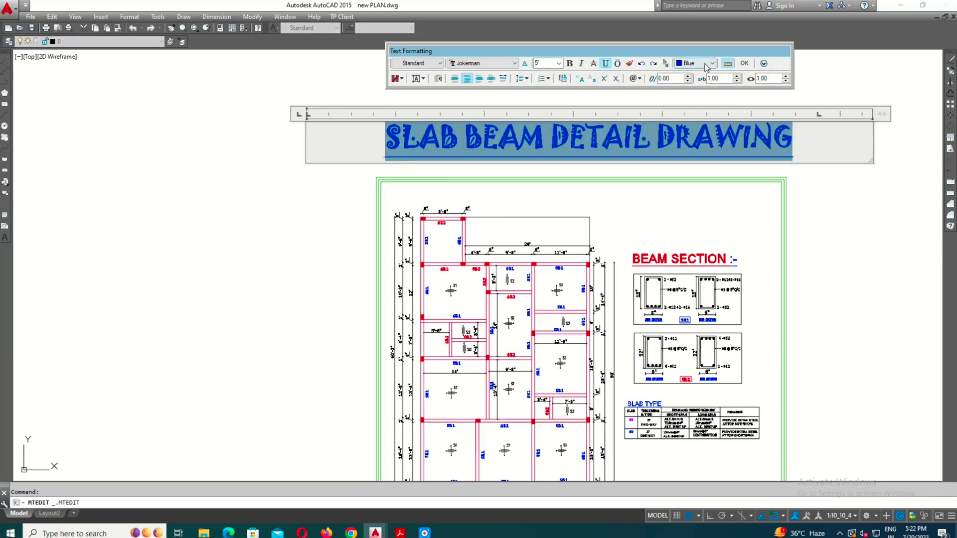
pyautogui.click(710, 63)
pyautogui.click(691, 132)
pyautogui.click(744, 63)
# Pan and zoom to review the title, border and beam schedule
pyautogui.moveTo(685, 355); pyautogui.dragTo(661, 271, button='middle')
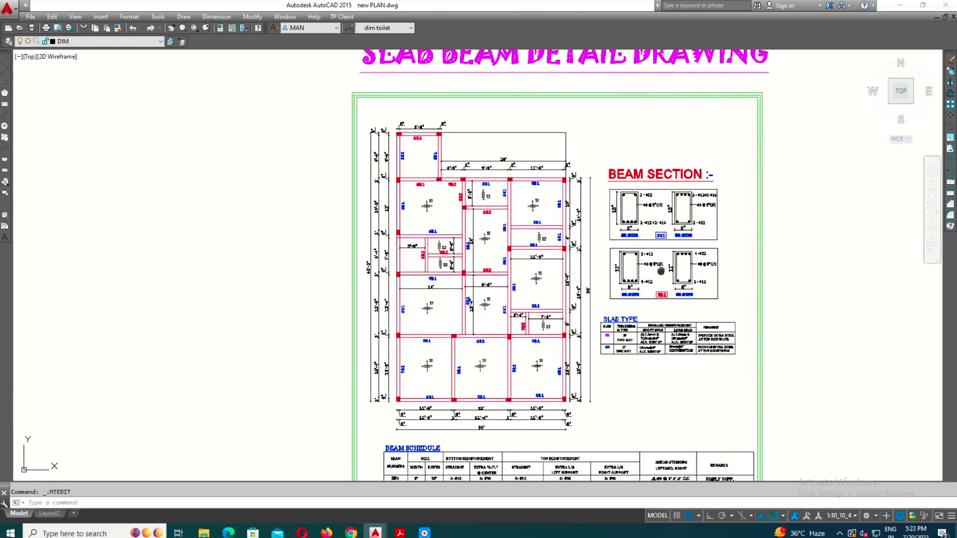
pyautogui.scroll(-2, 626, 355)
pyautogui.scroll(-3, 603, 338)
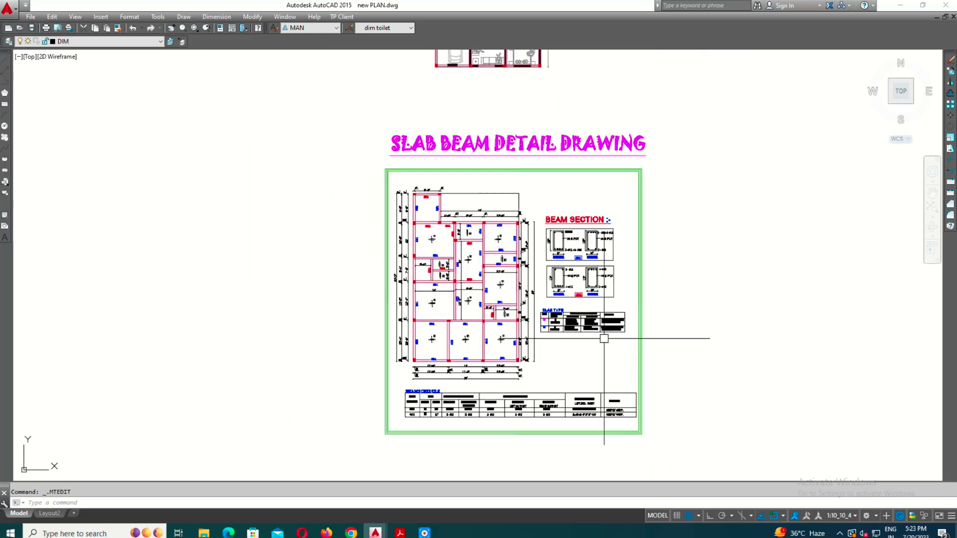
pyautogui.moveTo(603, 338); pyautogui.dragTo(590, 299, button='middle')
pyautogui.scroll(3, 589, 299)
pyautogui.moveTo(555, 359)
pyautogui.mouseDown(button='middle')
pyautogui.moveTo(581, 342)
pyautogui.moveTo(597, 393)
pyautogui.mouseUp(button='middle')
pyautogui.moveTo(625, 299)
pyautogui.mouseDown(button='middle')
pyautogui.moveTo(635, 321)
pyautogui.moveTo(630, 265)
pyautogui.mouseUp(button='middle')
pyautogui.moveTo(566, 325)
pyautogui.mouseDown(button='middle')
pyautogui.moveTo(564, 394)
pyautogui.moveTo(568, 331)
pyautogui.moveTo(618, 356)
pyautogui.moveTo(610, 397)
pyautogui.mouseUp(button='middle')
pyautogui.scroll(-2, 614, 320)
pyautogui.moveTo(620, 347); pyautogui.dragTo(620, 297, button='middle')
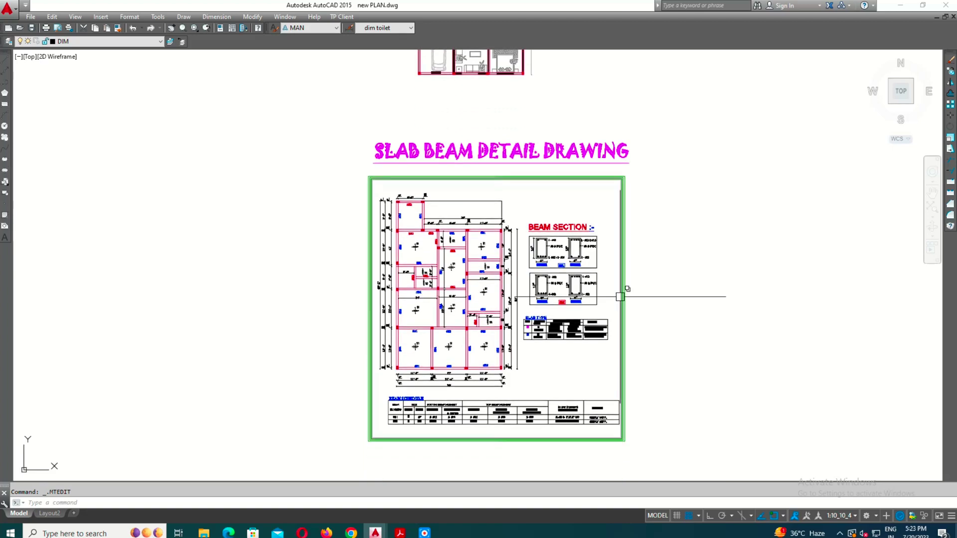
pyautogui.moveTo(561, 400); pyautogui.dragTo(553, 433, button='middle')
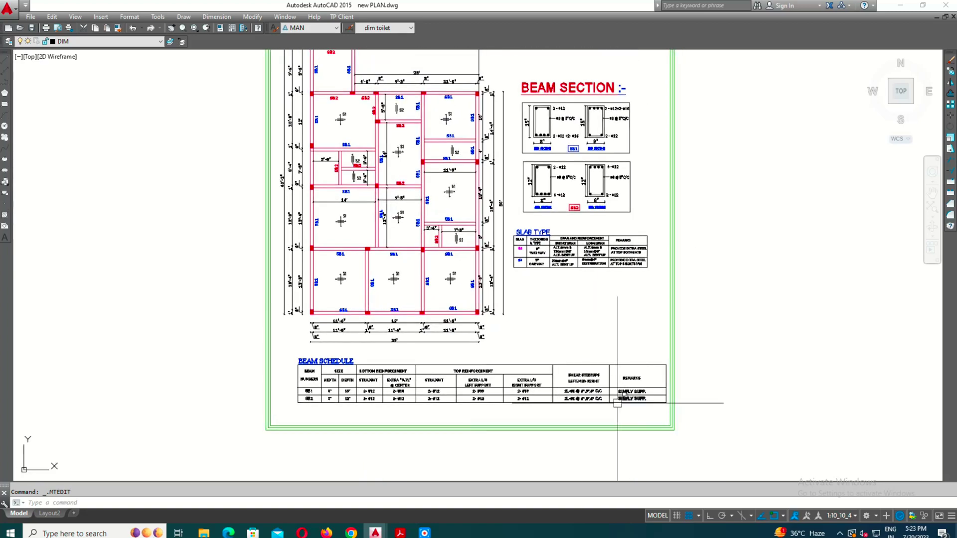